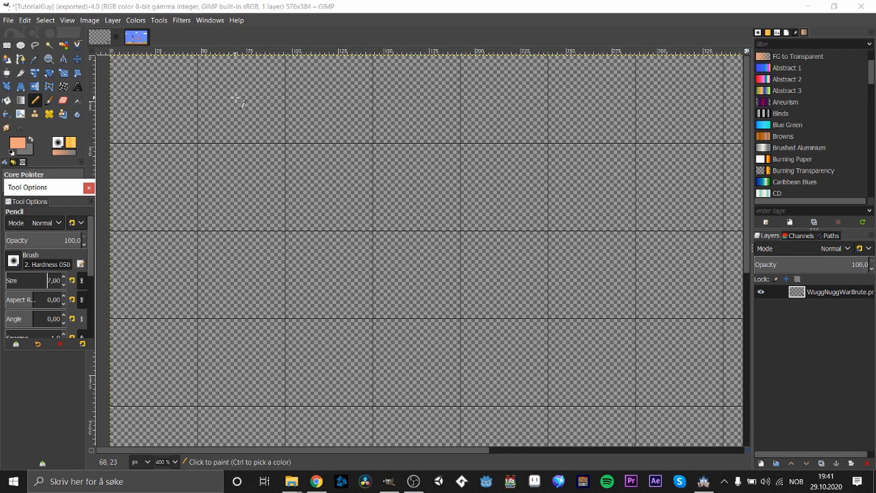
- Paint the character's head with a single size 7 Pencil dab and its body with a size 10 dab directly below
click(240, 99)
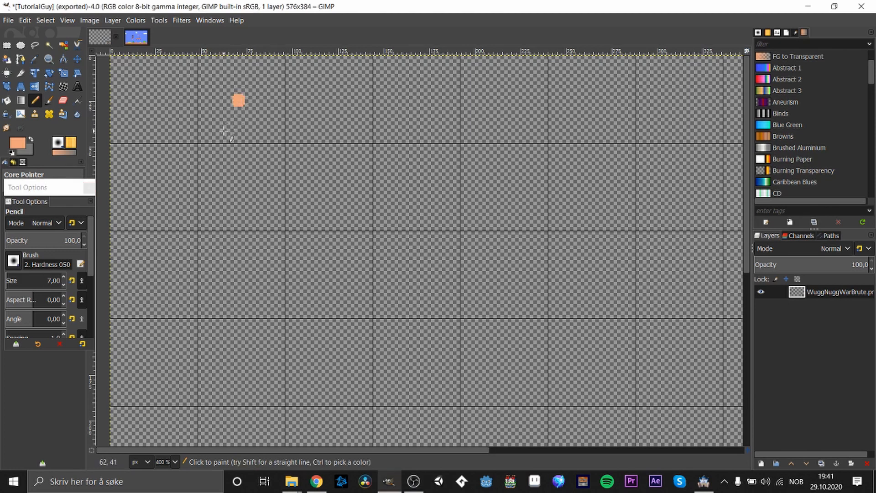
click(7, 280)
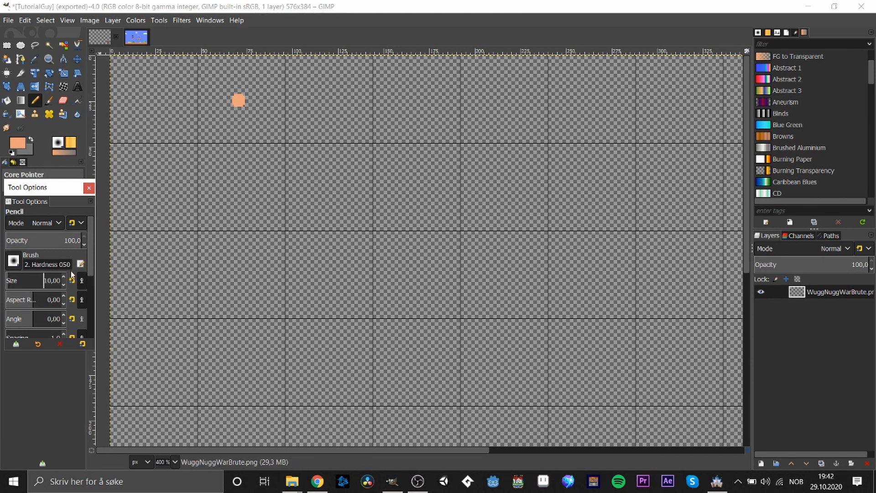
click(238, 115)
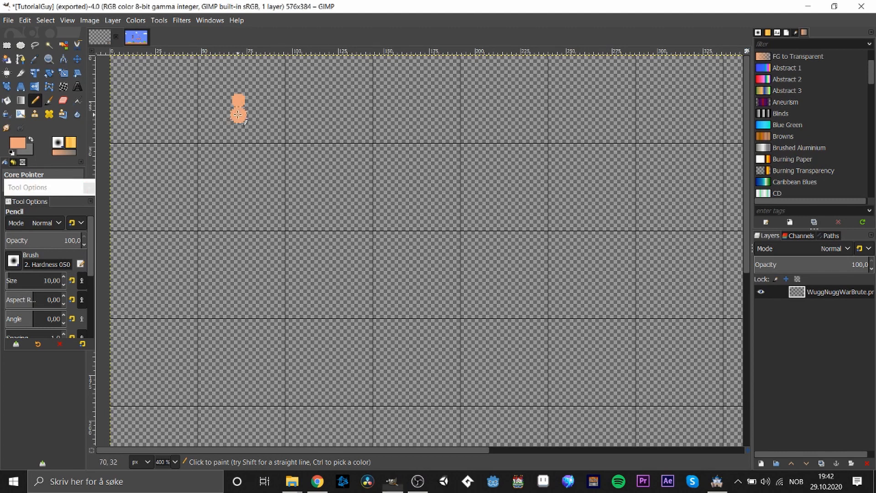
- Set the Pencil size to 1 and draw a small leg with a foot under the body's left side
click(62, 285)
scroll(62, 286, down, 7)
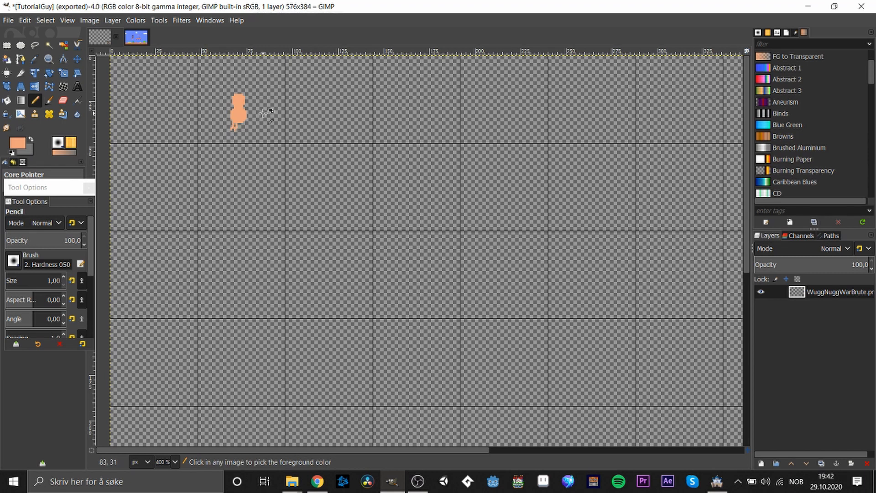
scroll(239, 123, up, 1)
scroll(240, 123, up, 2)
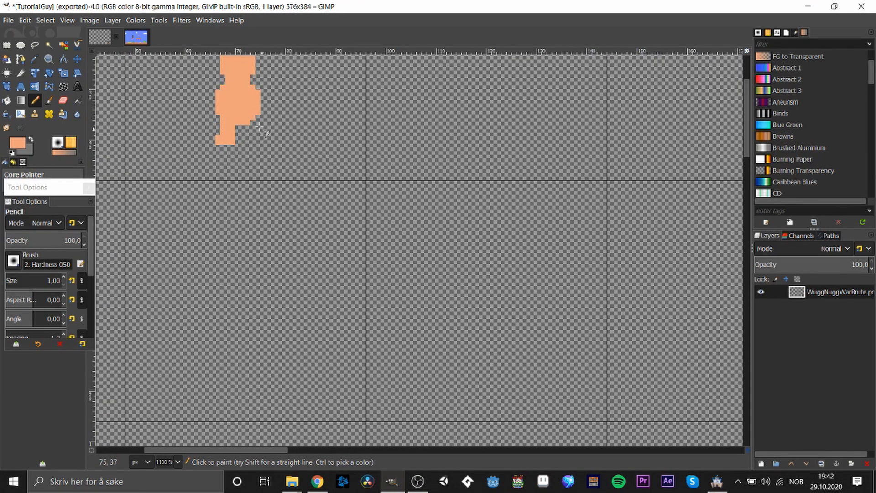
- Select the leg with Rectangle Select, then copy and paste it
click(7, 45)
mouse_move(182, 126)
mouse_down()
mouse_move(215, 169)
mouse_move(217, 145)
mouse_move(231, 144)
mouse_up()
key(ctrl+c)
key(ctrl+v)
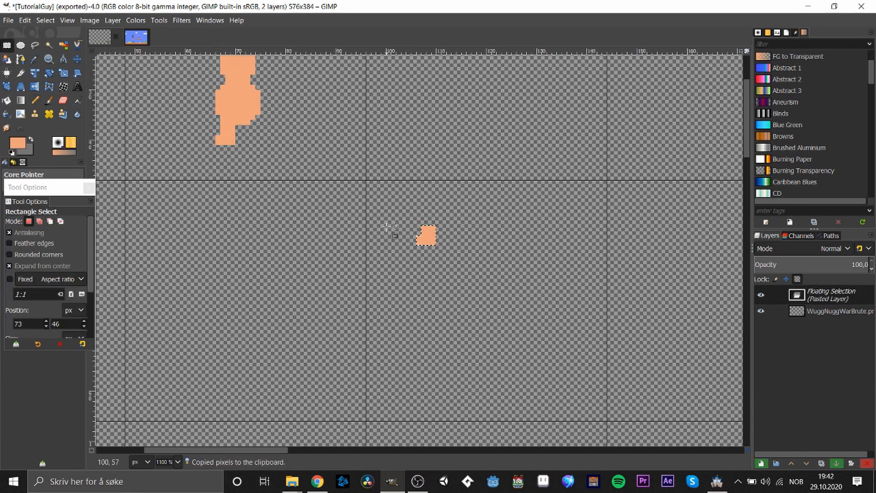
- Flip the pasted leg horizontally with the Flip tool
right_click(428, 239)
mouse_move(456, 344)
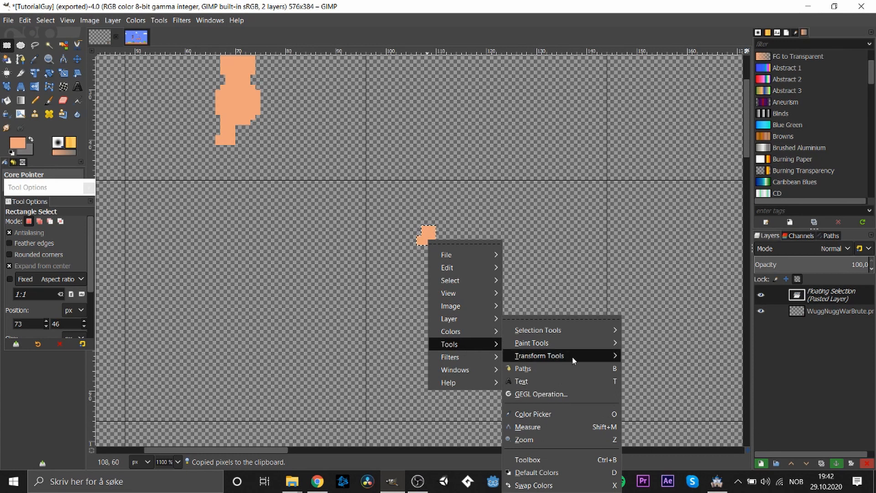
mouse_move(574, 361)
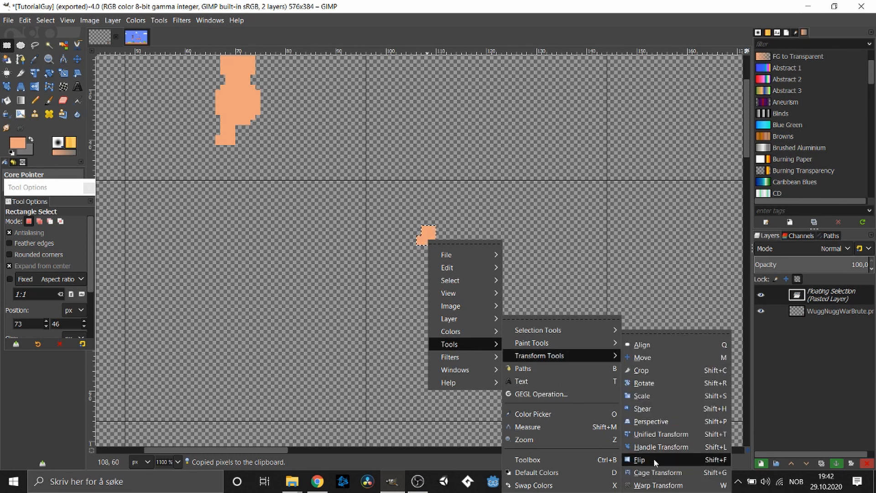
click(639, 459)
click(425, 235)
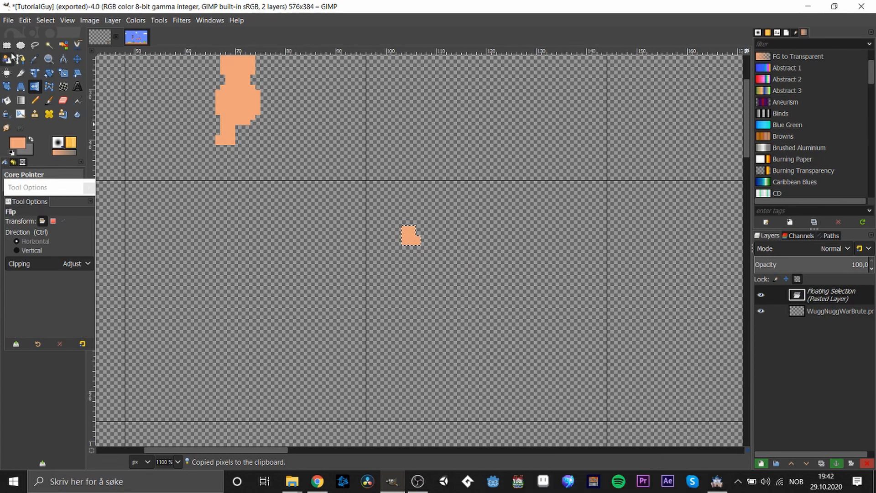
- Move the flipped leg under the right side of the body and anchor it
click(7, 44)
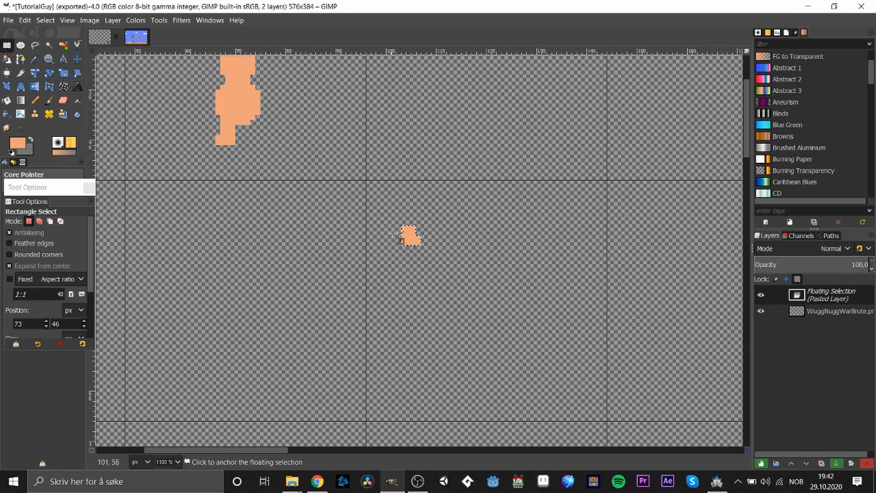
drag(408, 238, 257, 145)
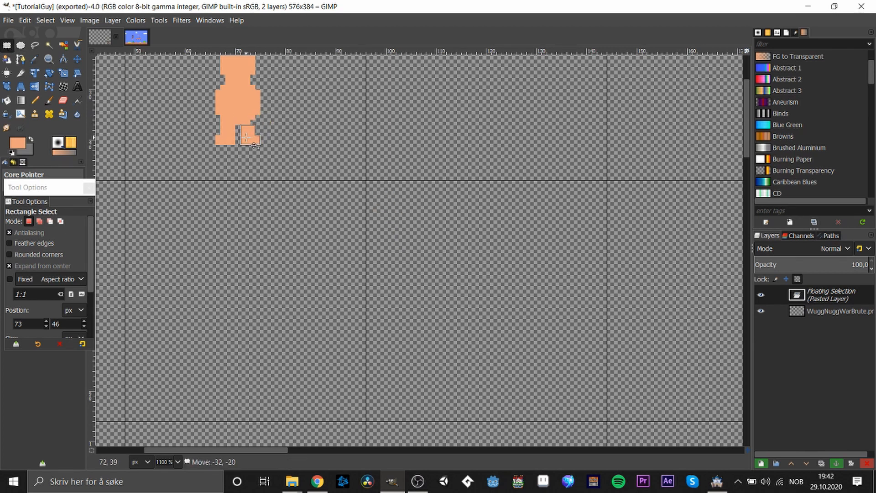
click(285, 185)
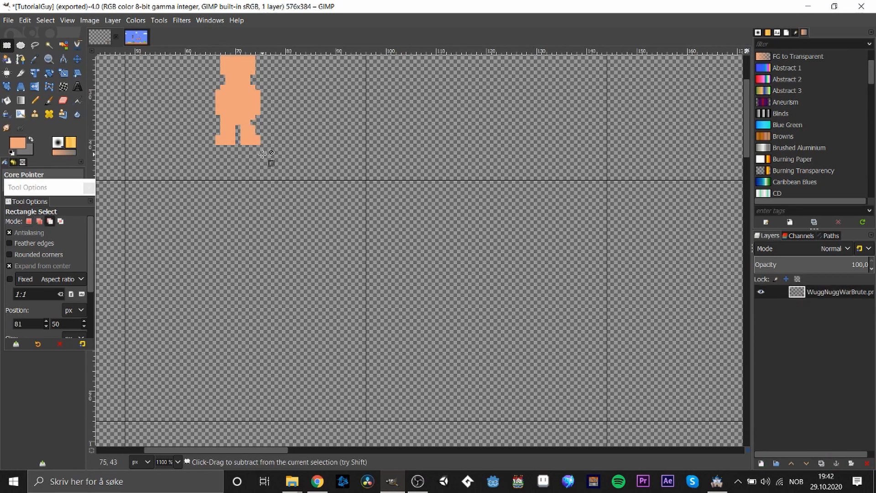
- Undo the second leg's placement, flip and paste
key(ctrl+z)
key(ctrl+z)
key(ctrl+z)
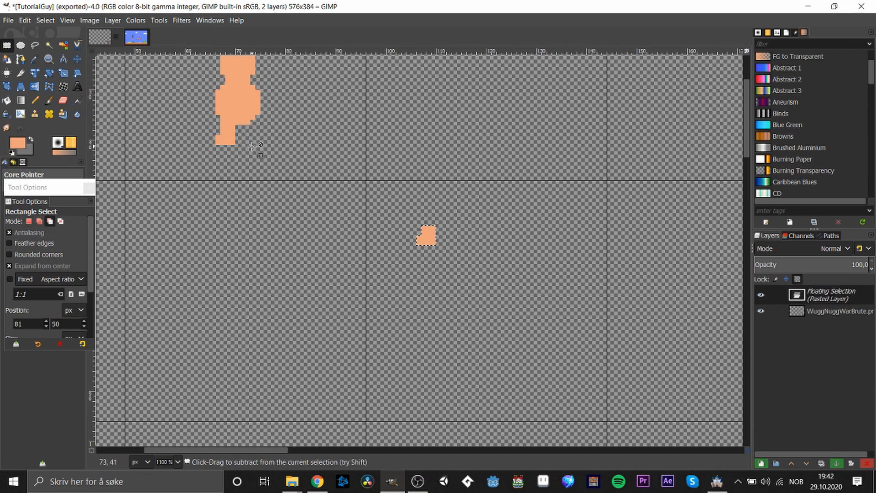
key(ctrl+z)
- Trim one pixel column off the inner edge of the leg
click(206, 129)
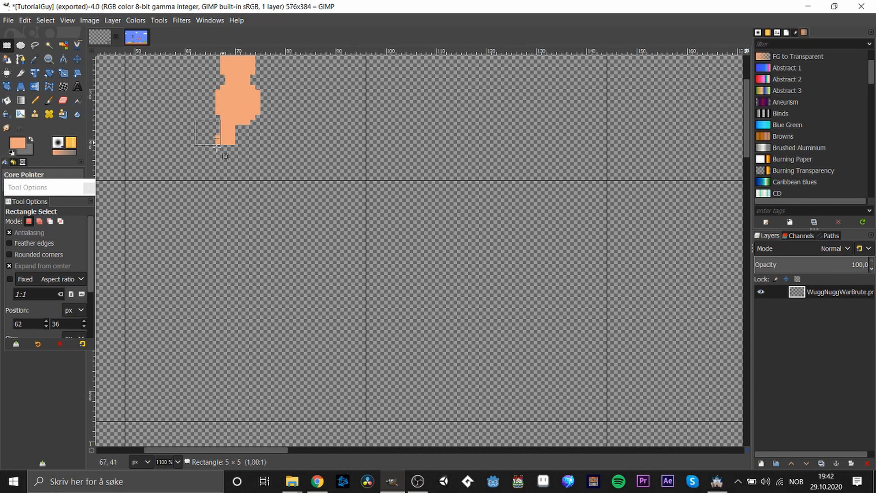
drag(234, 159, 246, 189)
click(493, 308)
- Select the narrowed leg with Rectangle Select, then copy and paste it
drag(204, 153, 198, 183)
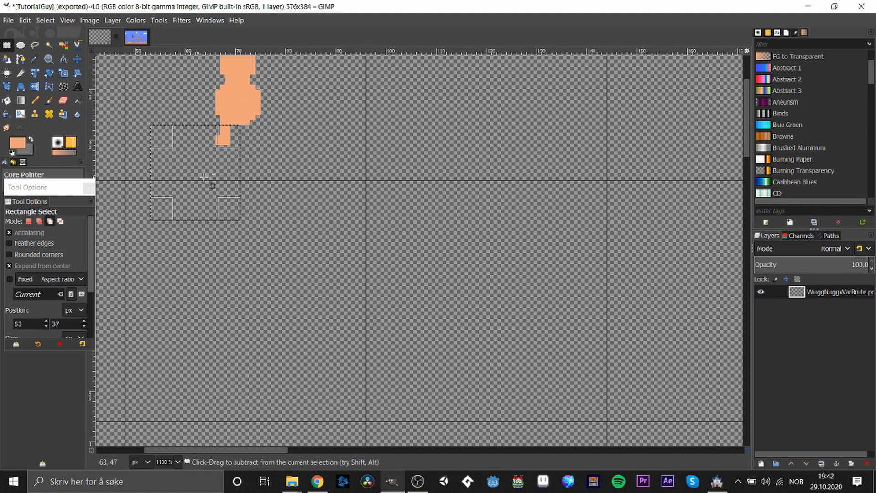
key(ctrl+c)
scroll(747, 144, up, 1)
scroll(747, 145, up, 3)
key(ctrl+v)
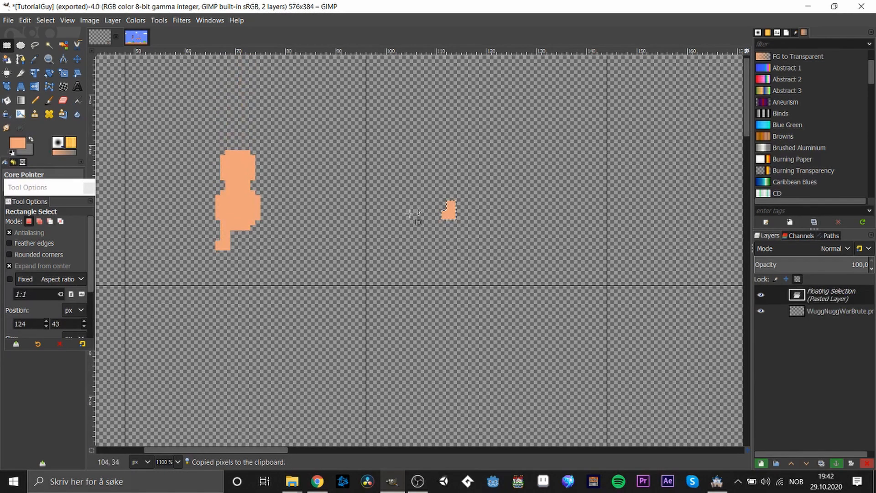
- Move the pasted leg under the right side of the body and flip it horizontally
drag(454, 214, 245, 248)
right_click(245, 248)
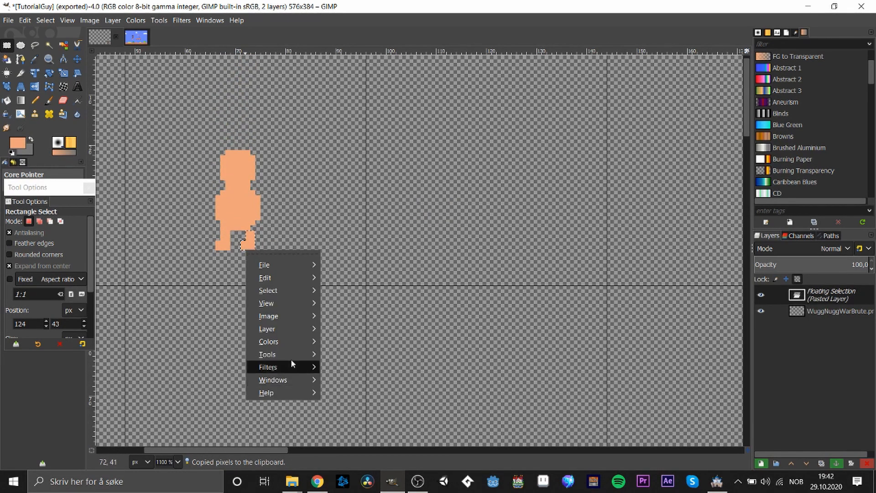
mouse_move(289, 358)
mouse_move(368, 356)
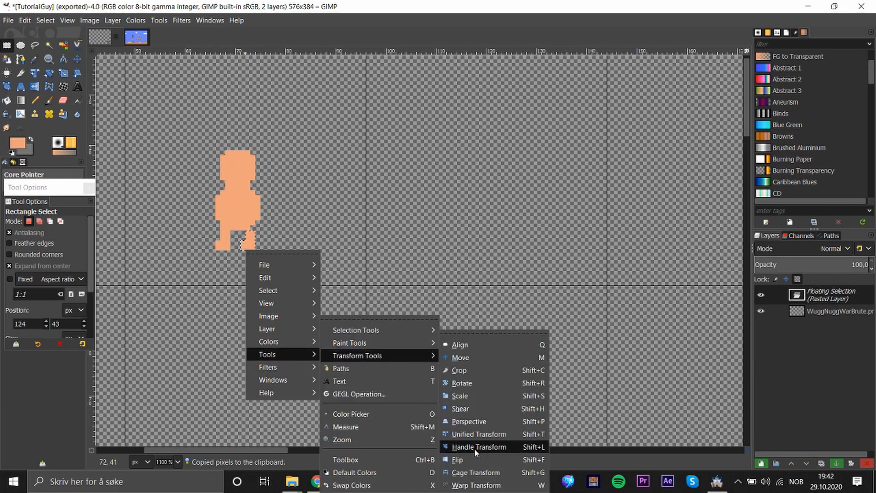
click(475, 455)
click(247, 242)
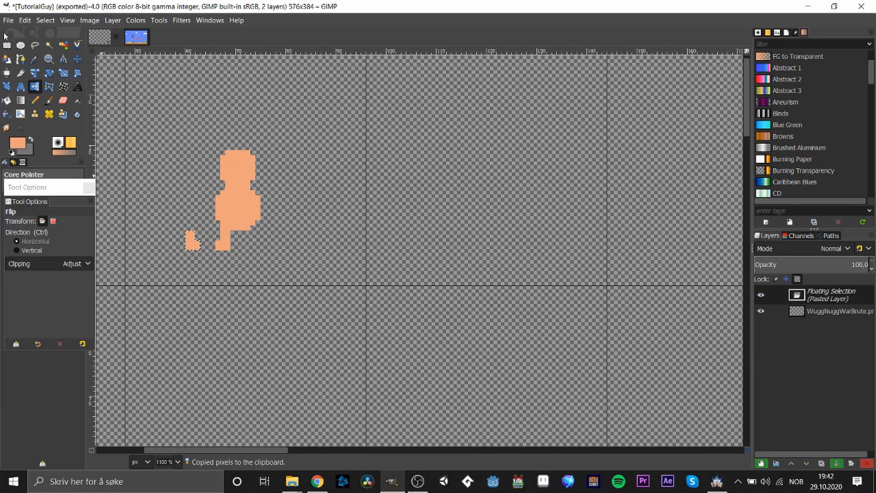
- Place the mirrored leg back under the right side of the body and anchor it
key(r)
drag(197, 245, 253, 245)
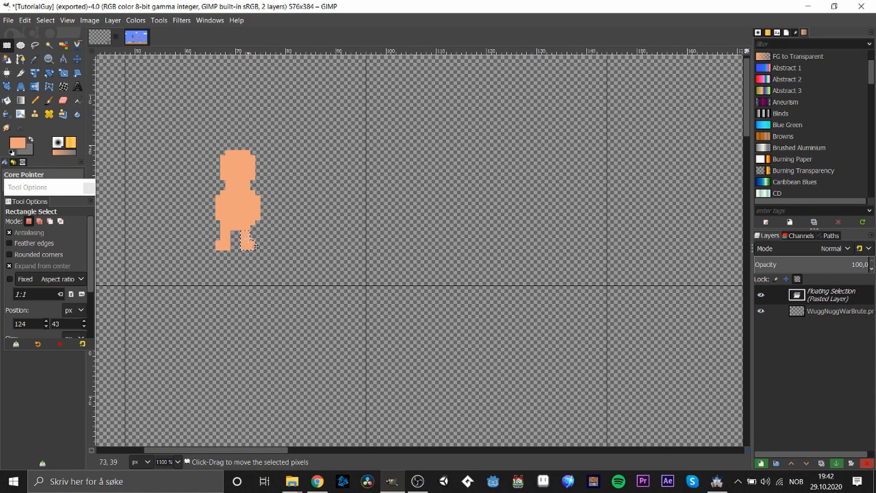
click(280, 231)
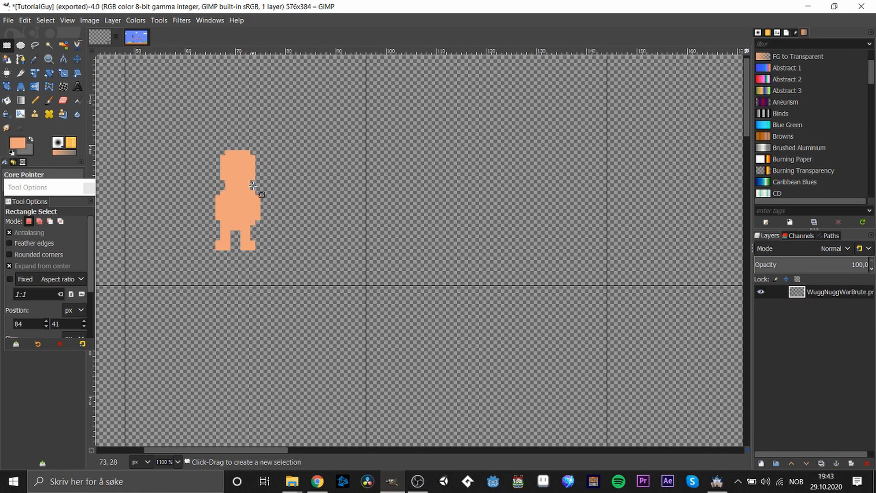
- Select the left half of the figure, including its centre columns, and copy it
drag(252, 185, 272, 185)
click(343, 299)
drag(189, 130, 236, 270)
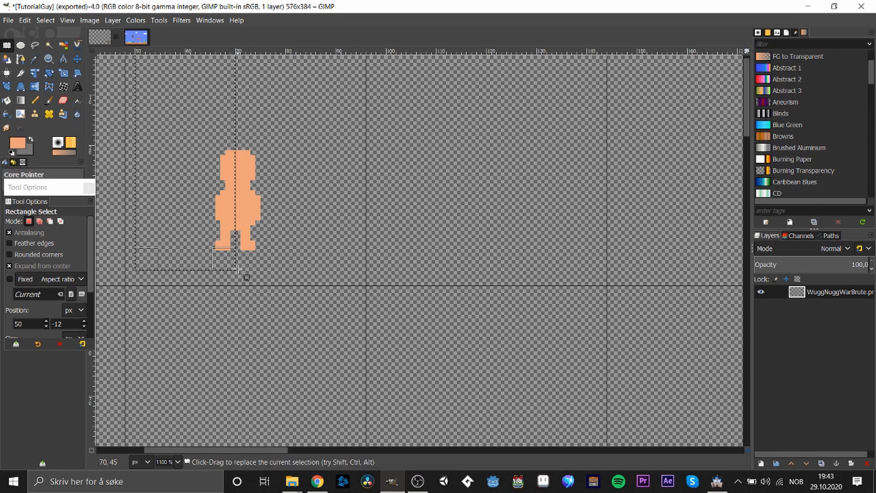
key(ctrl+c)
mouse_move(247, 228)
mouse_down()
mouse_move(242, 219)
mouse_move(252, 224)
mouse_up()
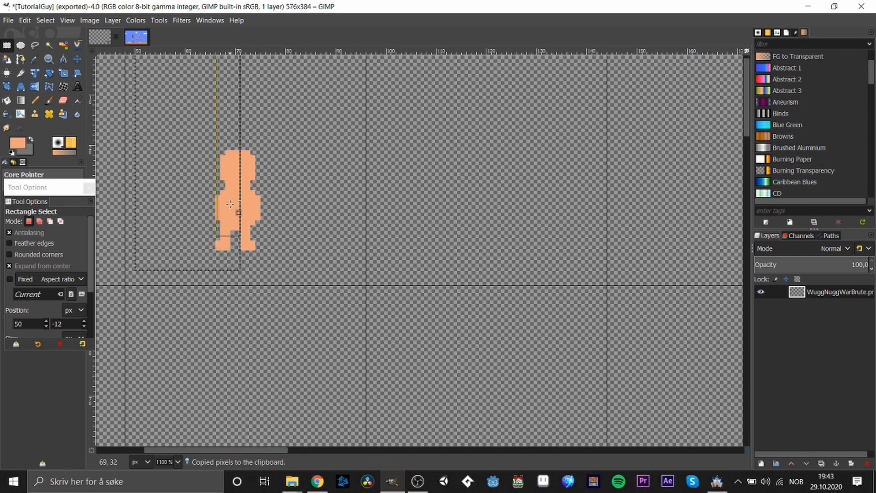
click(316, 209)
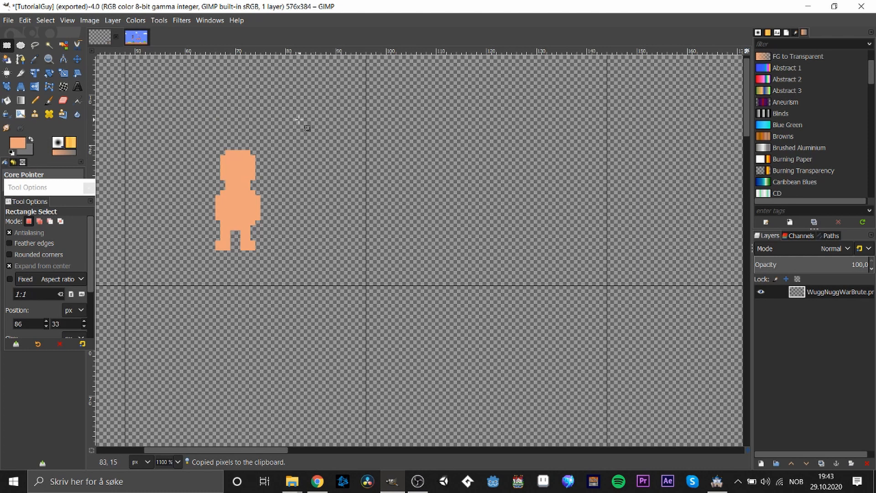
- Delete the whole figure and anchor a pasted copy of its left half in its place
drag(298, 159, 202, 264)
key(Delete)
key(ctrl+v)
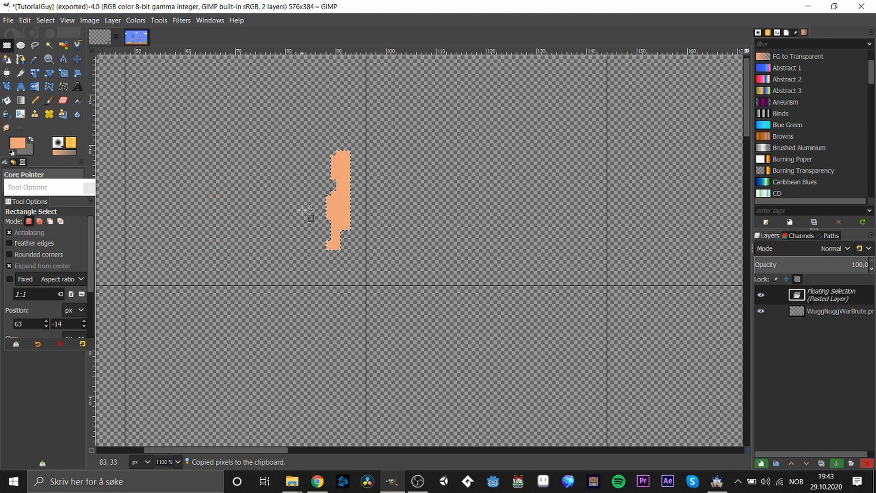
drag(344, 205, 238, 215)
right_click(238, 216)
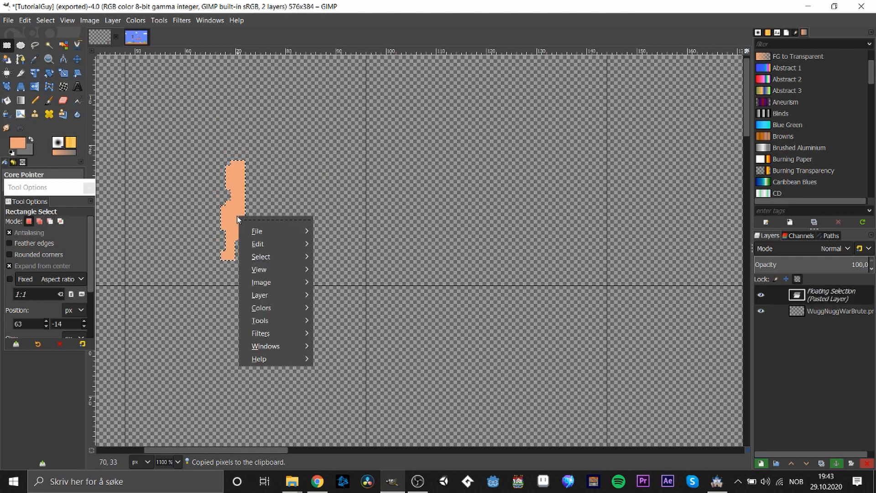
click(307, 176)
click(314, 181)
- Paste a second copy of the half figure beside the first and flip it horizontally
key(ctrl+v)
mouse_move(459, 295)
mouse_down()
mouse_move(284, 224)
mouse_move(268, 204)
mouse_up()
right_click(267, 204)
mouse_move(300, 305)
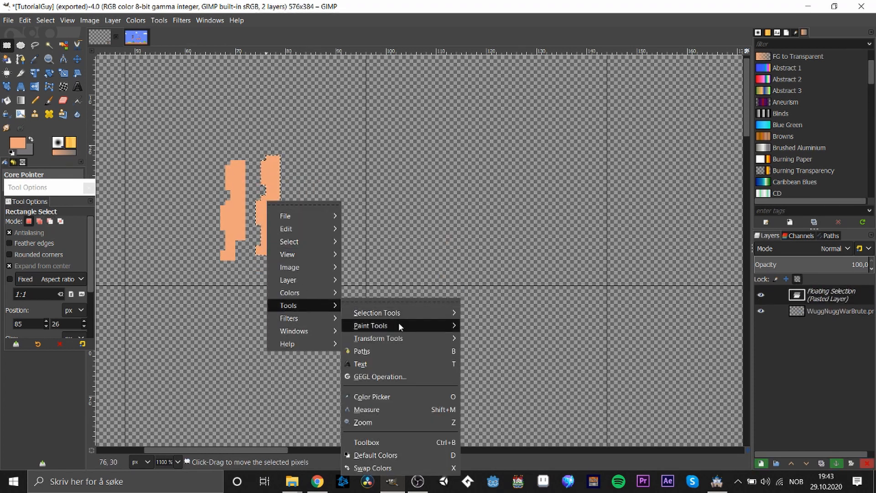
click(527, 453)
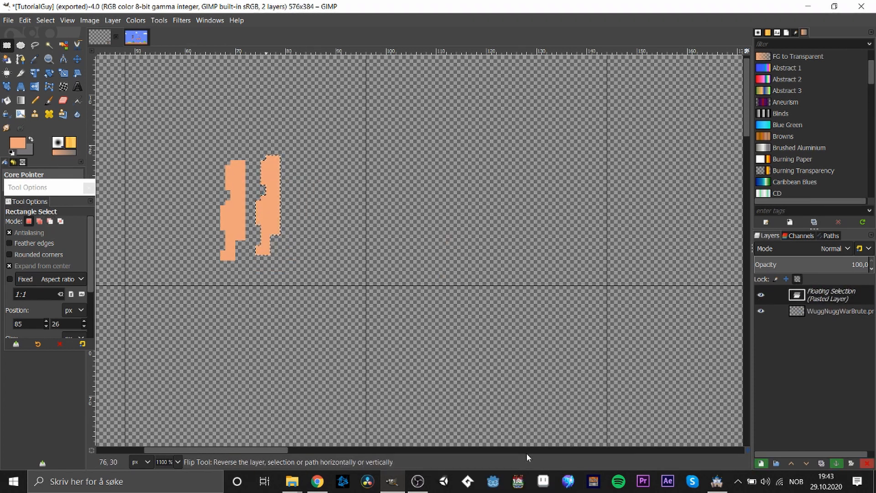
click(273, 227)
- Move the mirrored half against the left half to form a symmetrical body and anchor it
click(7, 45)
drag(185, 211, 252, 218)
click(292, 236)
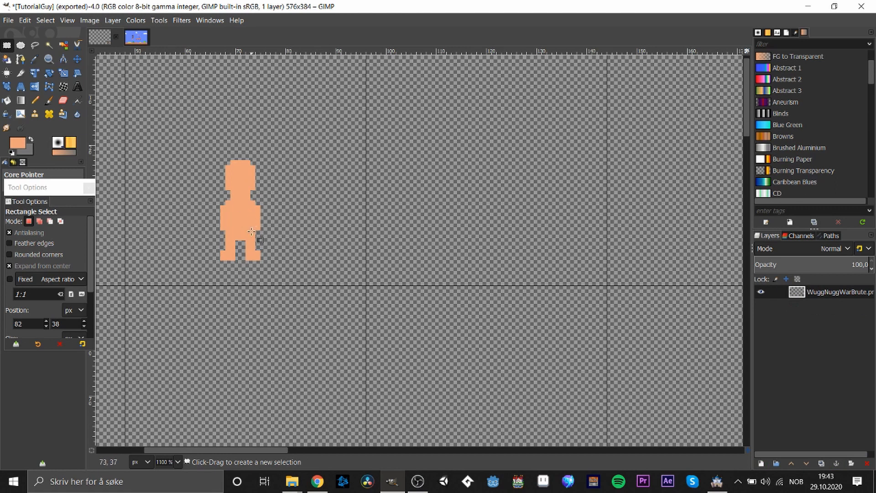
- Draw an arm with a hand extending outward from the left shoulder, using the size 1 Pencil in the skin color
key(o)
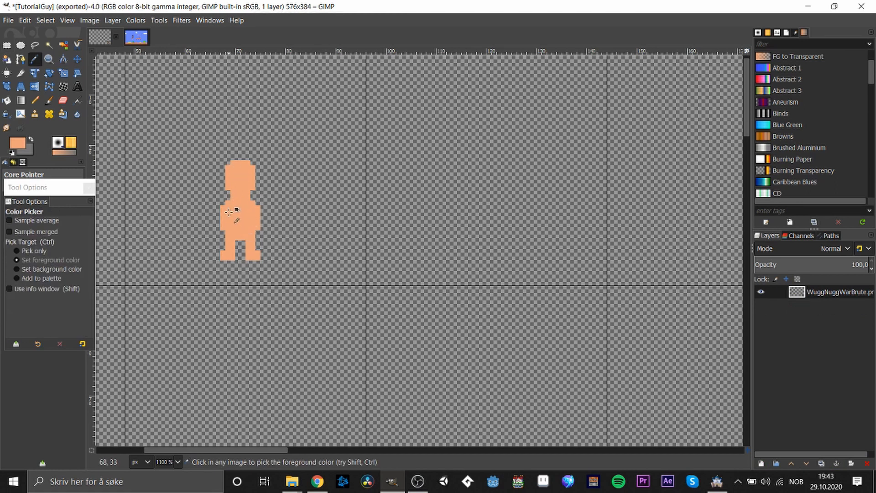
key(n)
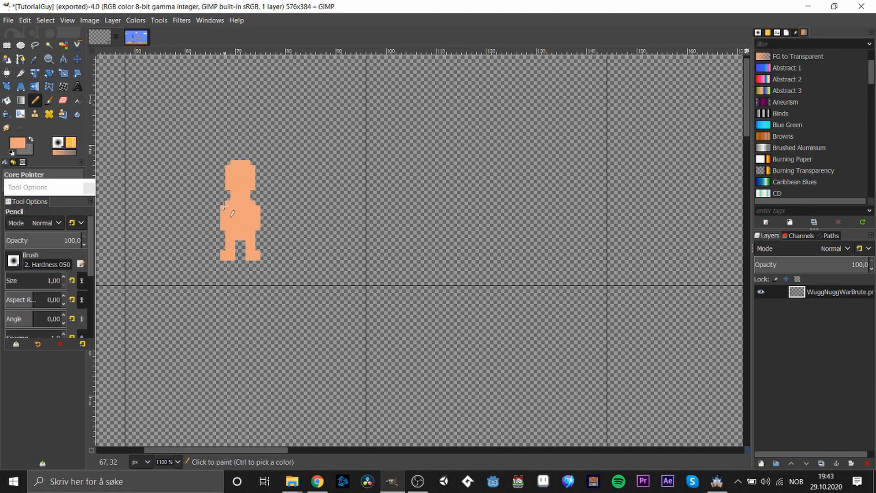
drag(224, 205, 209, 220)
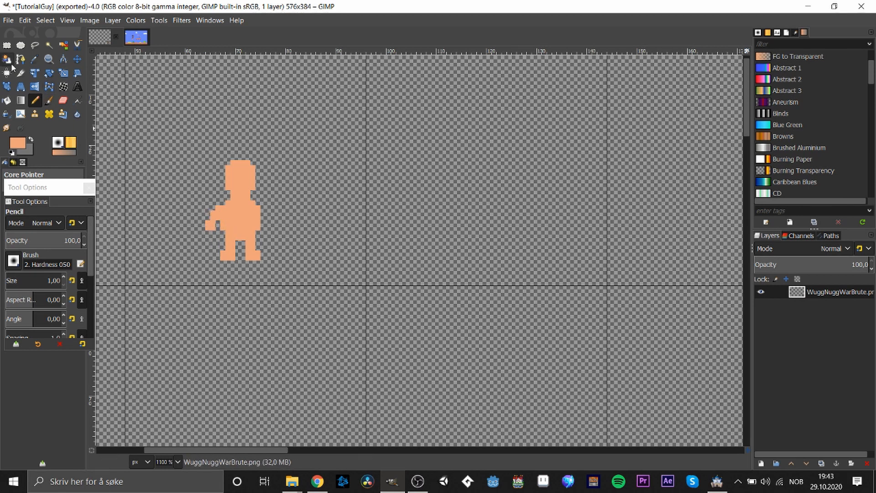
- Select the left arm, copy it, and move the pasted copy onto the right side of the body
click(7, 46)
mouse_move(176, 199)
mouse_down()
mouse_move(221, 253)
mouse_move(233, 201)
mouse_move(208, 211)
mouse_move(225, 231)
mouse_up()
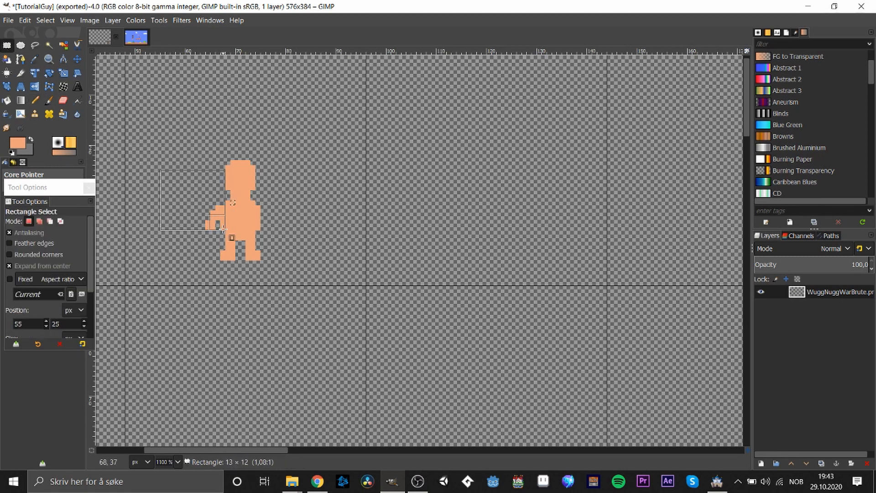
key(ctrl+c)
key(ctrl+v)
drag(446, 271, 245, 211)
- Flip the pasted arm horizontally with the Flip tool
right_click(244, 208)
mouse_move(284, 310)
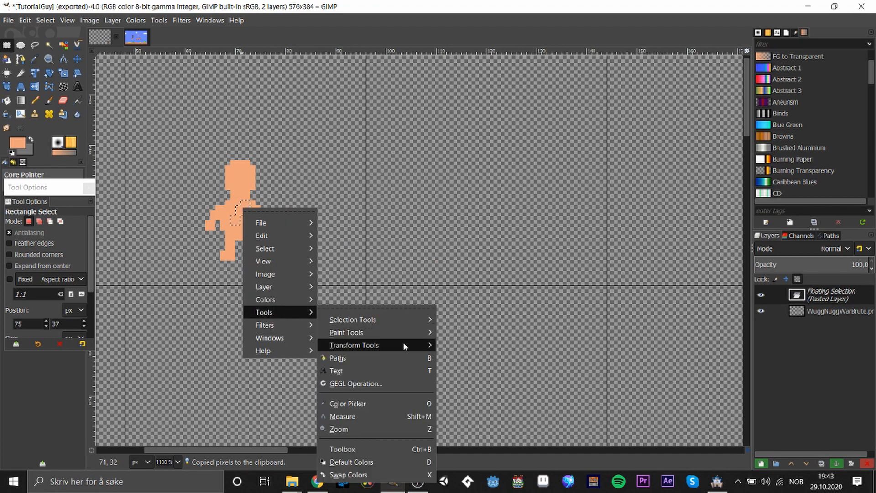
mouse_move(403, 343)
click(493, 460)
click(240, 217)
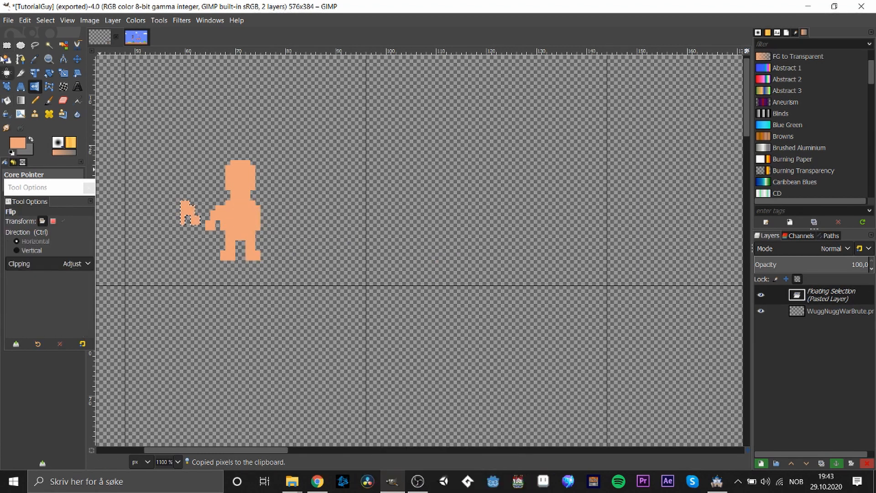
- Move the flipped arm against the character's right shoulder so it mirrors the left arm, and anchor it
click(7, 45)
drag(190, 212, 265, 213)
click(344, 225)
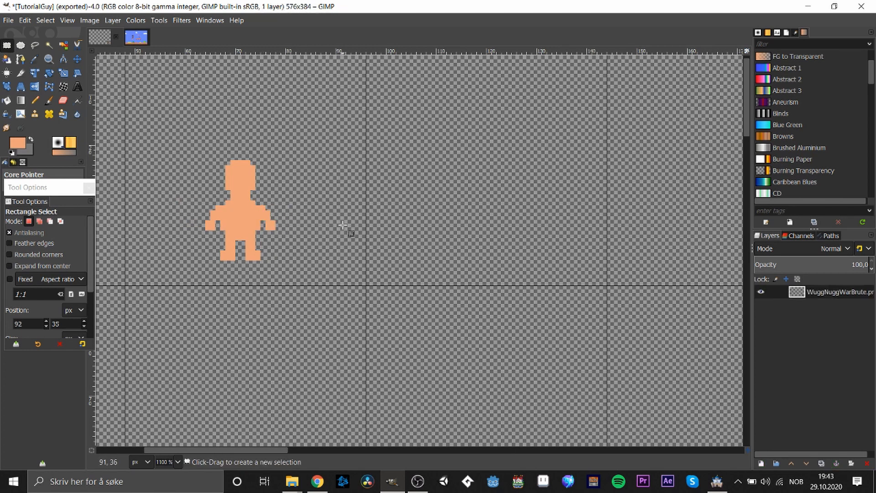
- Draw two black eyes, each two pixels tall, and a short black mouth on the face with the size 1 Pencil
click(17, 146)
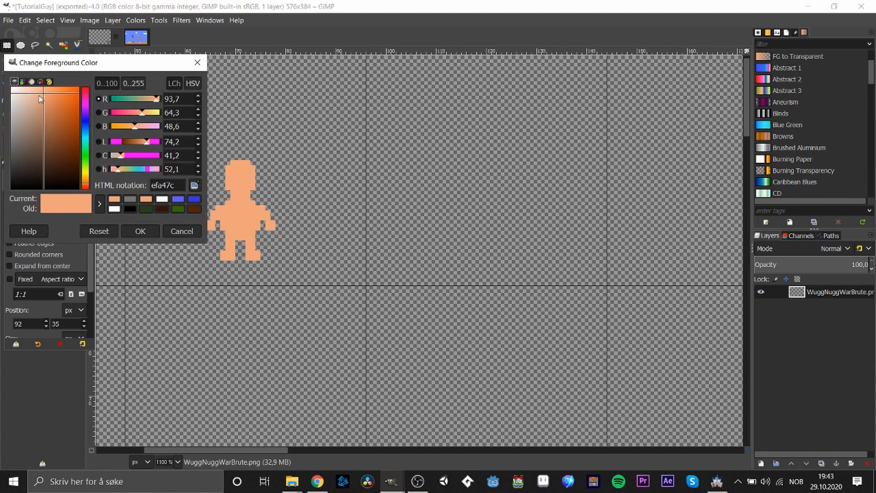
click(130, 209)
click(140, 231)
key(n)
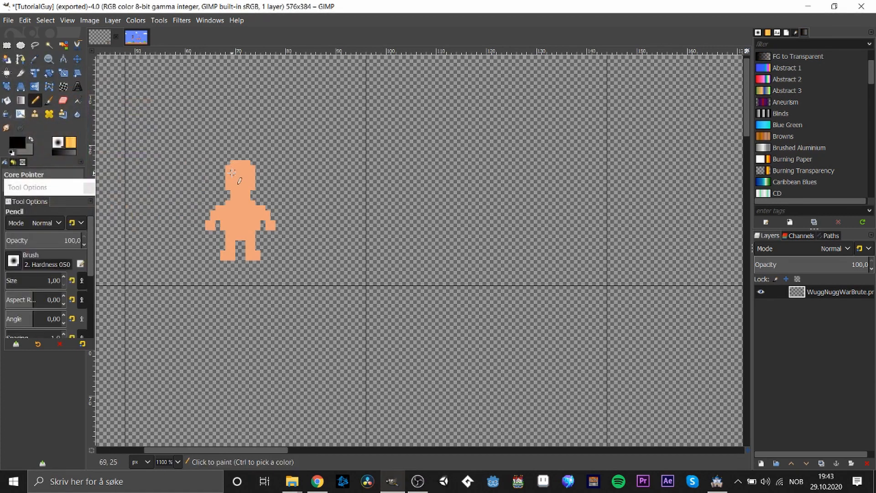
drag(233, 173, 233, 178)
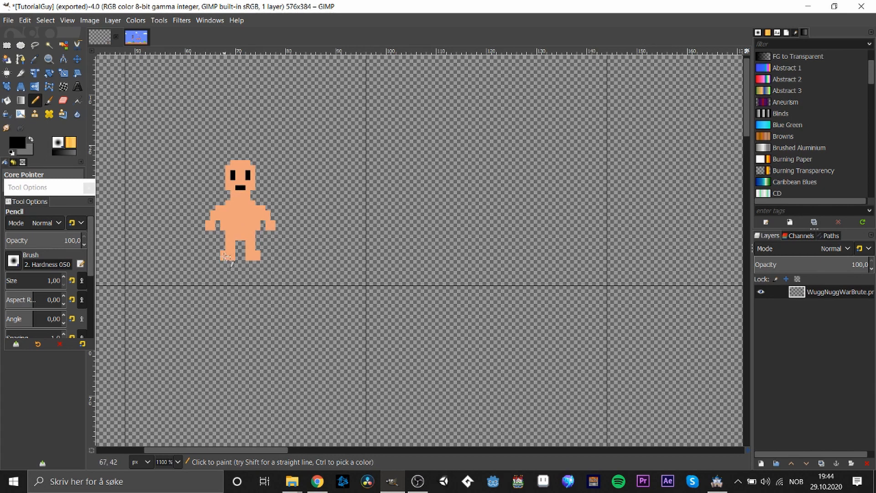
- Choose a dark red foreground color and paint a shirt over the torso and arms, leaving the hands skin-colored
click(15, 144)
drag(55, 133, 79, 141)
click(141, 231)
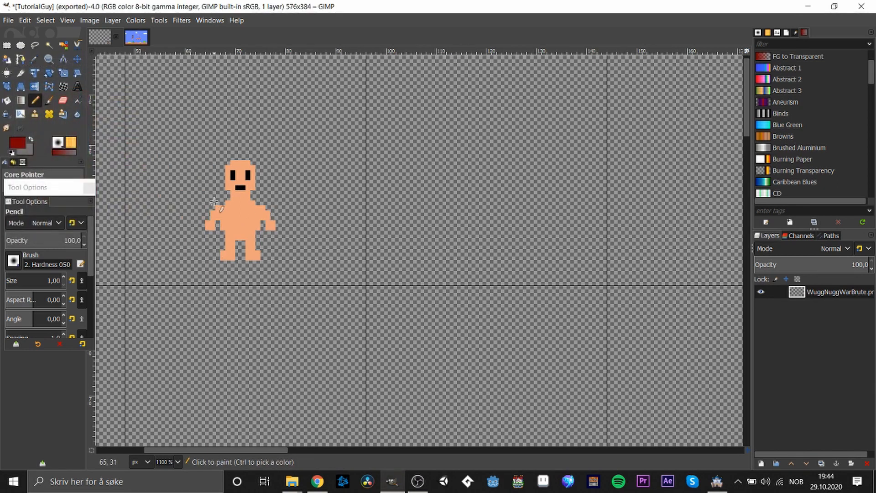
drag(231, 201, 246, 203)
mouse_move(228, 203)
mouse_down()
mouse_move(222, 209)
mouse_move(254, 225)
mouse_move(242, 226)
mouse_move(238, 214)
mouse_move(233, 222)
mouse_up()
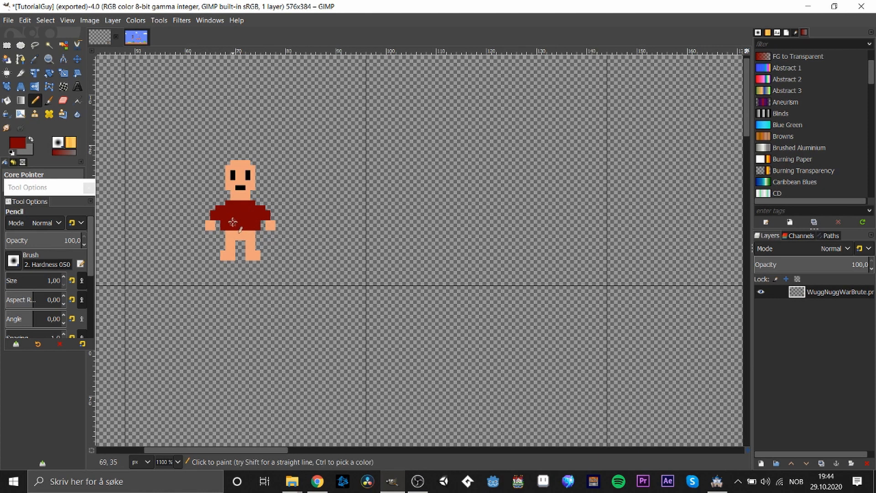
- Set the foreground color to brown 732500 and draw a belt along the shirt's lower edge, undoing the stray stroke
click(20, 145)
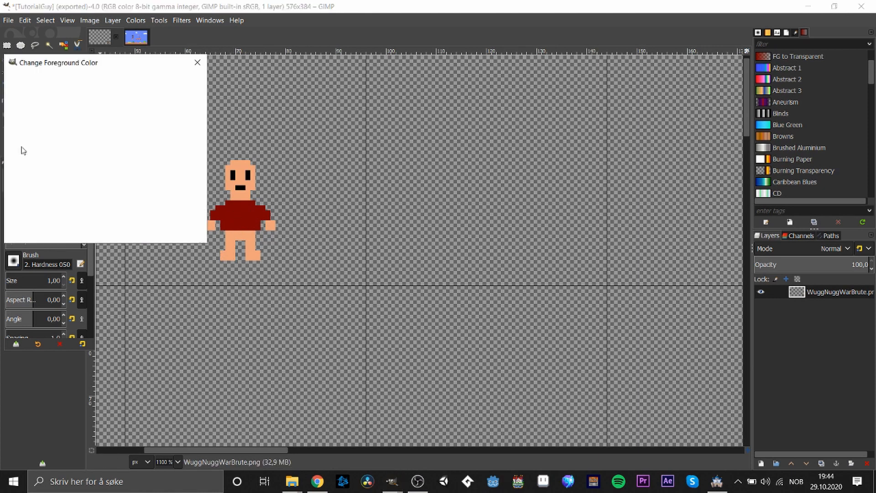
drag(88, 180, 88, 185)
drag(76, 153, 90, 142)
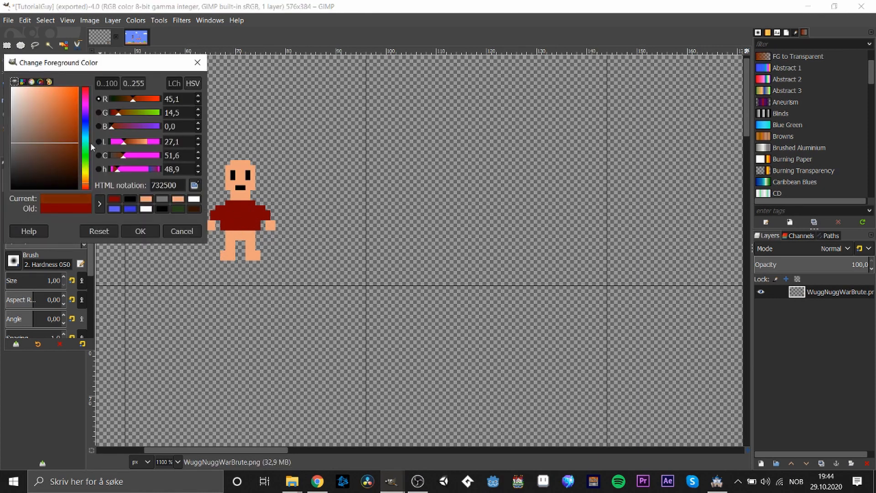
click(141, 230)
mouse_move(263, 288)
mouse_down()
mouse_move(230, 232)
mouse_move(250, 234)
mouse_up()
key(ctrl+z)
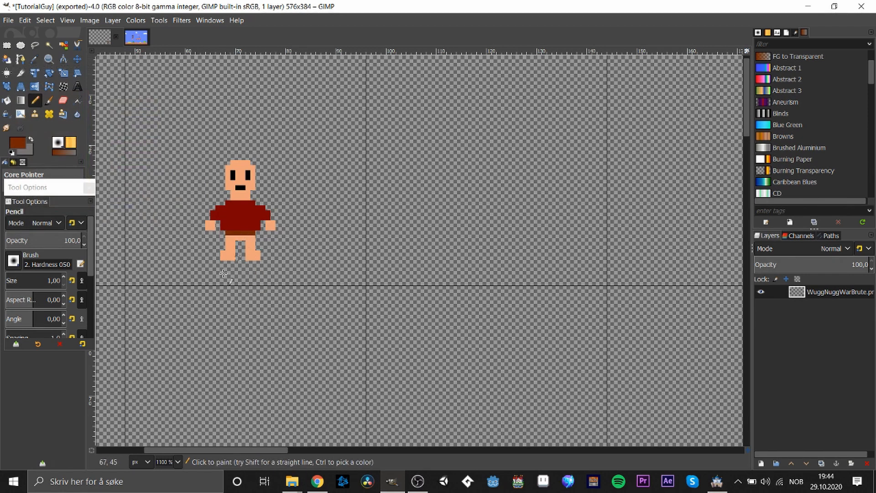
- Choose a deep blue foreground color and paint trousers over both legs between the belt and the feet
click(18, 144)
drag(68, 150, 73, 100)
click(140, 231)
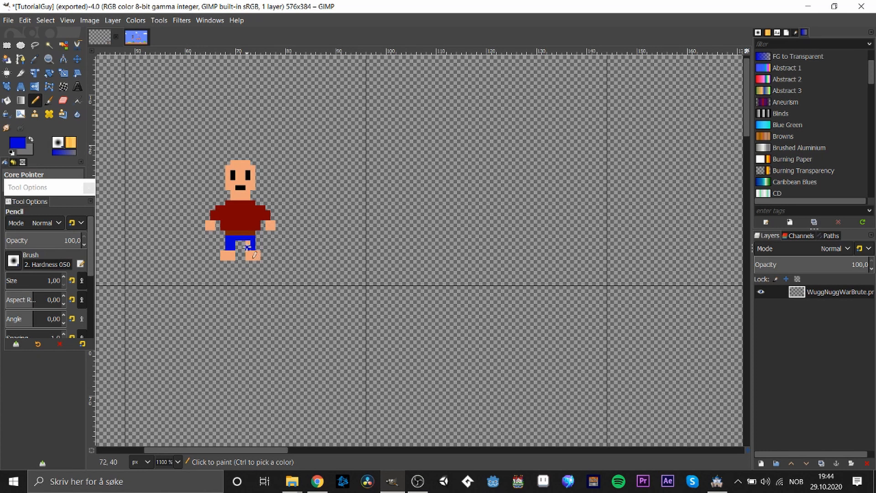
- Pick the brown from the belt and paint both feet with the Pencil as shoes
key(o)
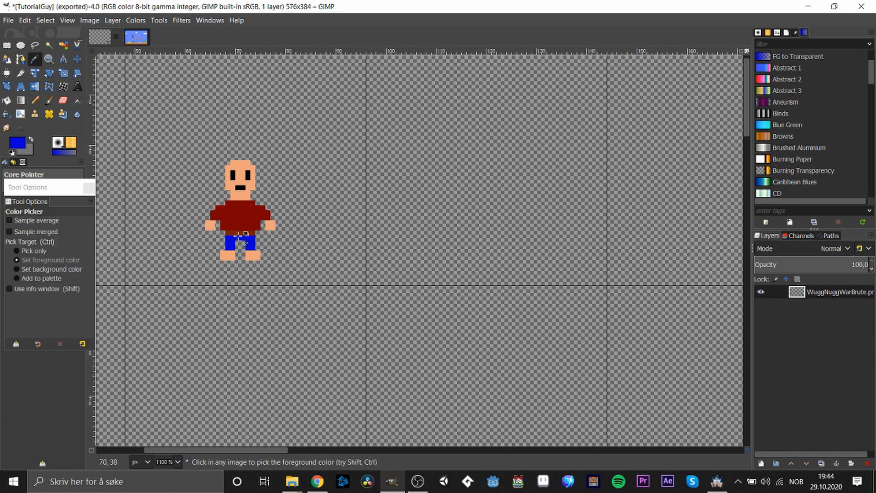
click(239, 231)
key(n)
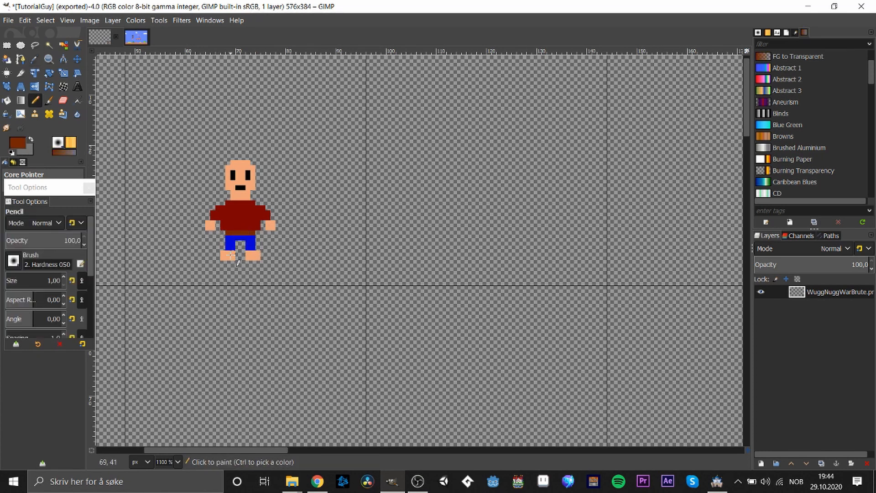
click(224, 254)
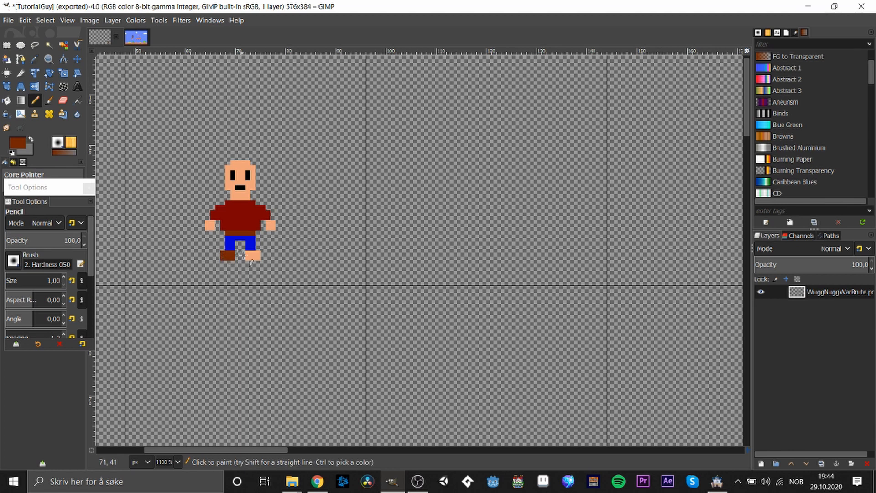
click(250, 256)
- Set the foreground color to light gray b3b3b3 and draw tufted hair on top and both sides of the head
click(21, 143)
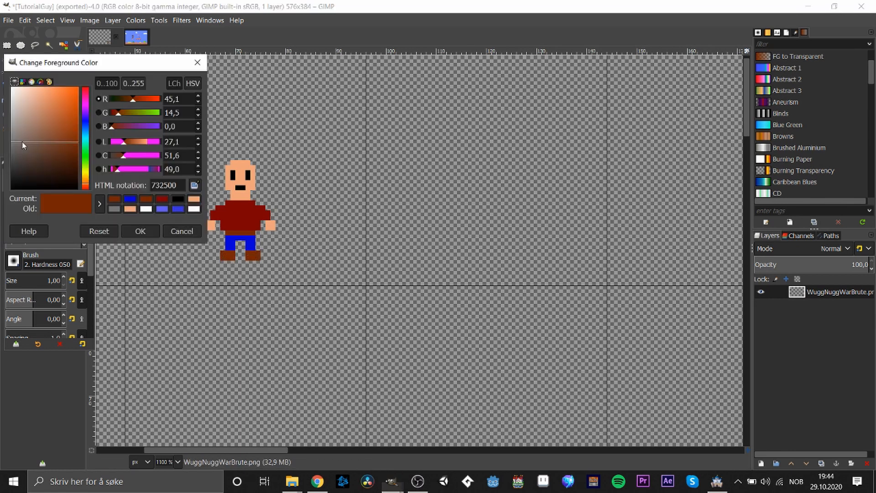
drag(22, 141, 3, 113)
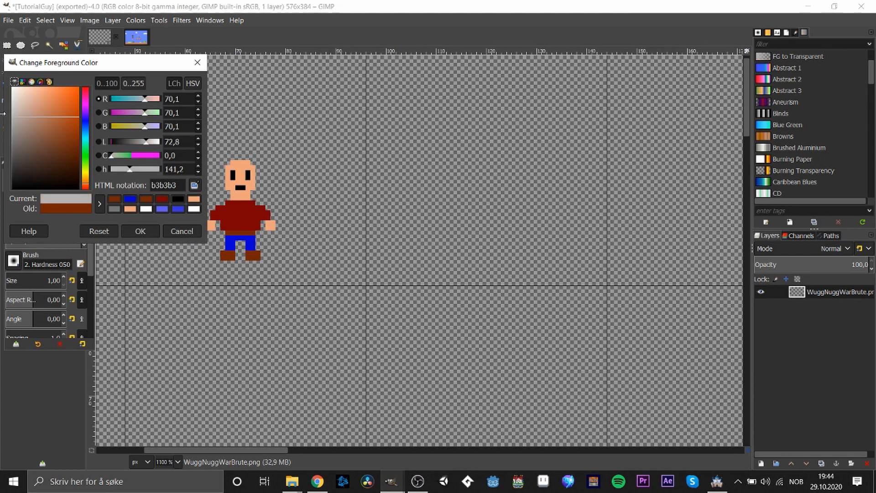
click(147, 234)
click(236, 152)
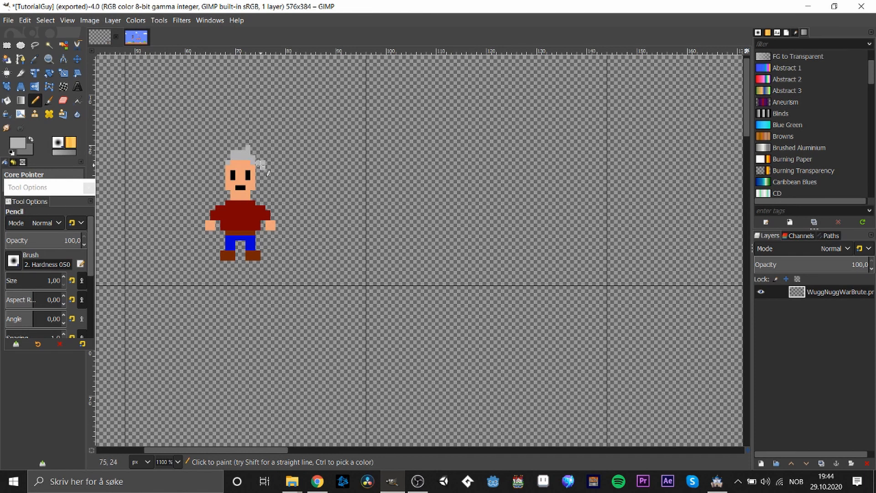
key(ctrl+z)
drag(221, 163, 223, 159)
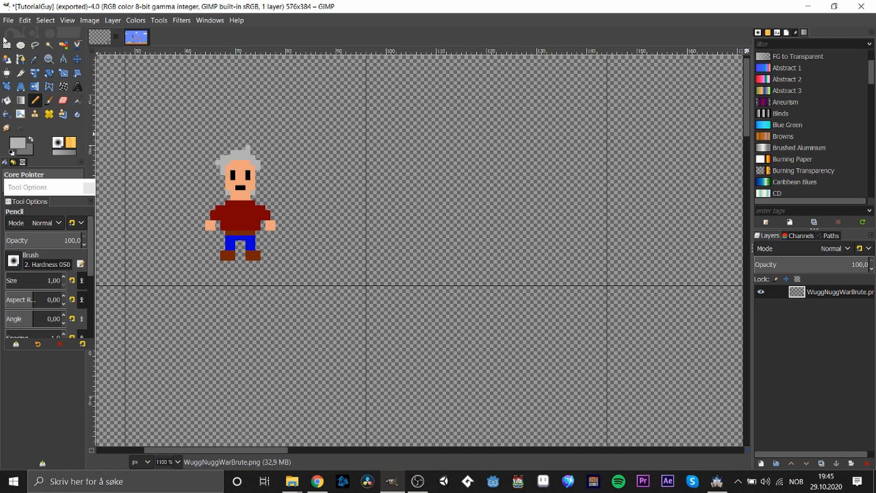
- Try the Cartoon filter on the selected character with mask radius 33.285 and percent black 0.230, and cancel it
click(6, 45)
scroll(232, 153, down, 1)
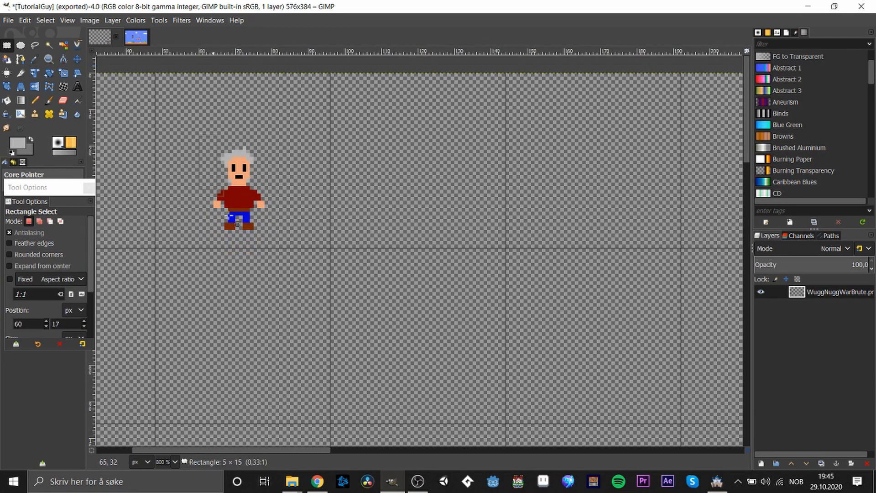
drag(218, 190, 272, 248)
right_click(223, 182)
mouse_move(260, 297)
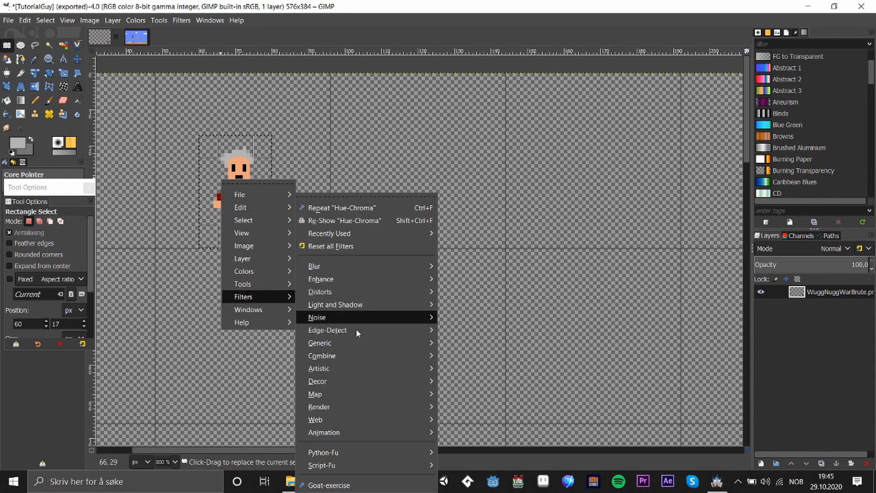
mouse_move(348, 365)
click(493, 279)
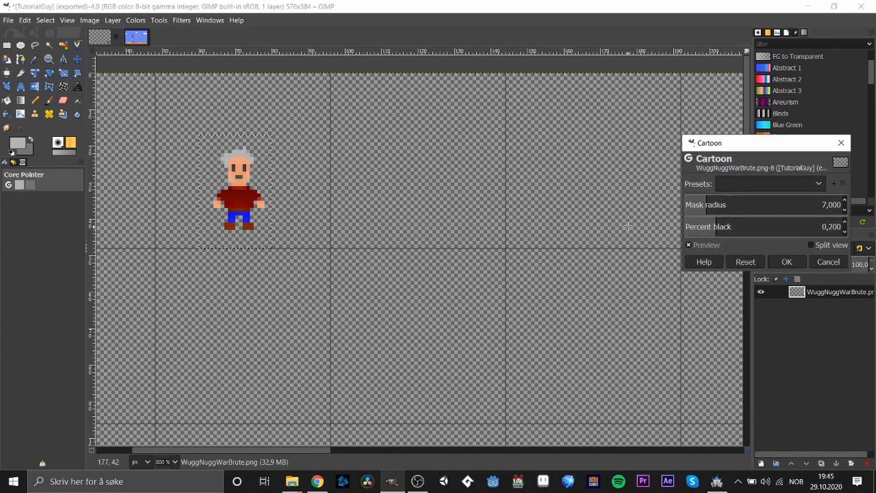
click(705, 217)
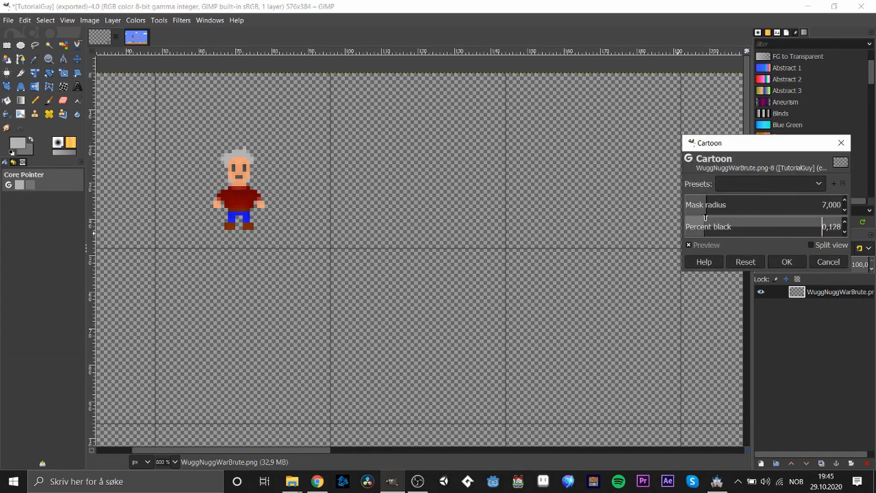
drag(706, 218, 721, 219)
drag(817, 205, 788, 205)
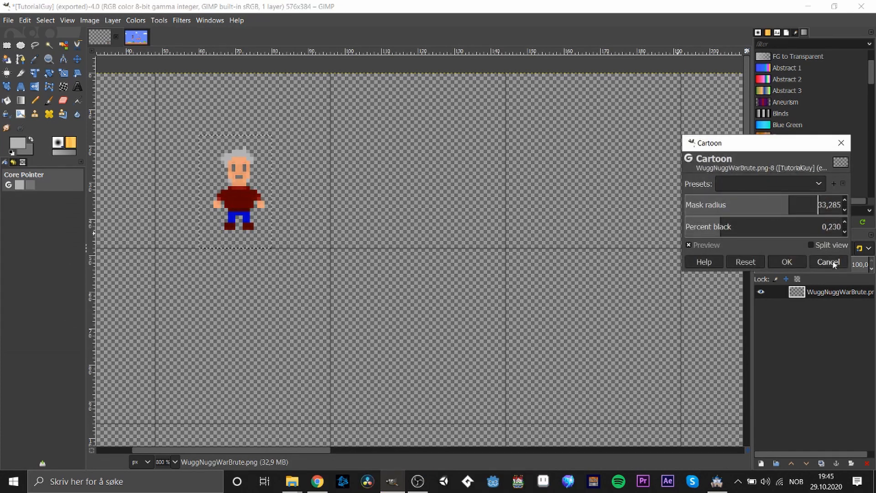
click(828, 262)
- Select and copy the whole character, then place a pasted copy at the base of the grid cell to its right
double_click(7, 45)
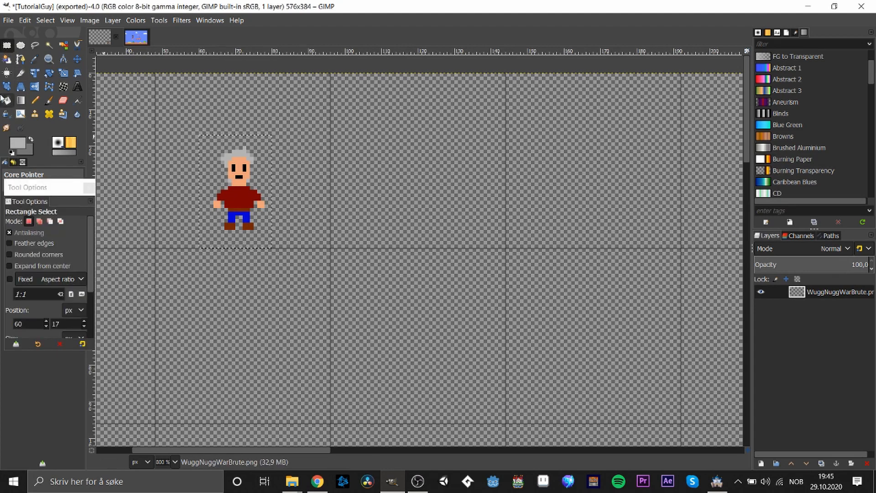
click(397, 231)
drag(292, 236, 293, 237)
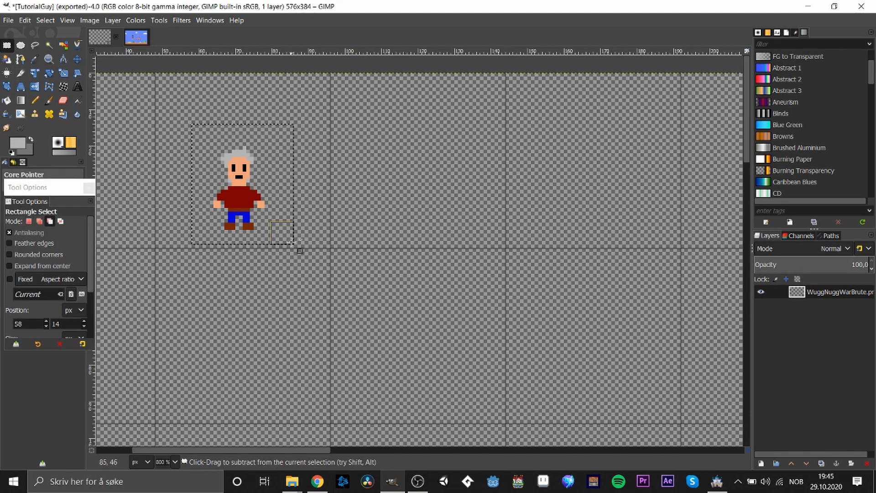
key(ctrl+c)
key(minus)
key(minus)
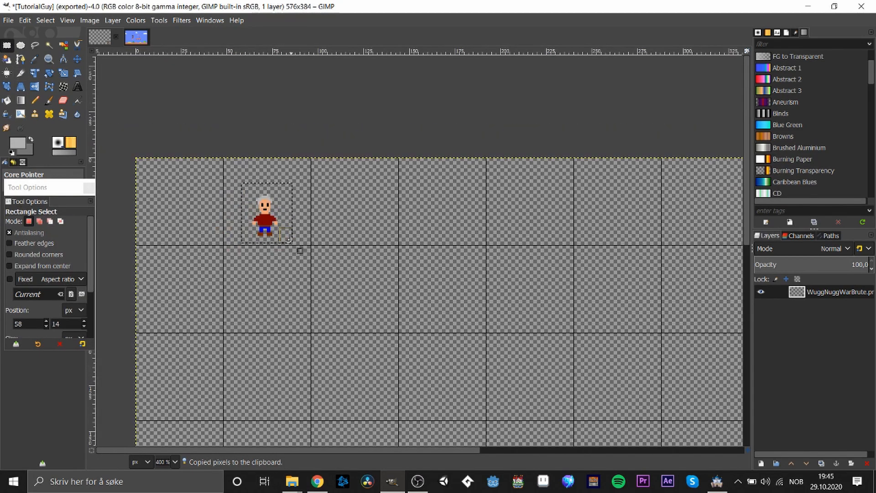
key(ctrl+v)
drag(272, 224, 358, 239)
click(382, 286)
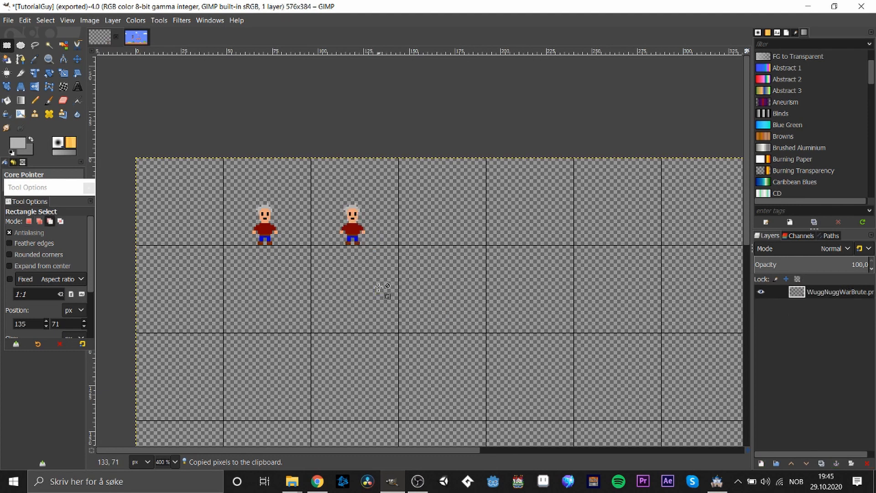
- Paste another copy of the character at the base of the first grid cell in the same row and anchor it
key(ctrl+v)
drag(437, 317, 178, 238)
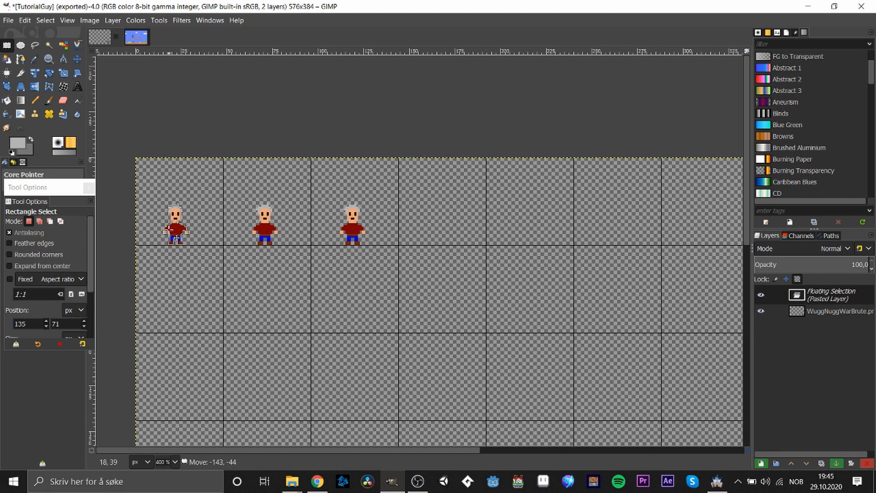
click(205, 255)
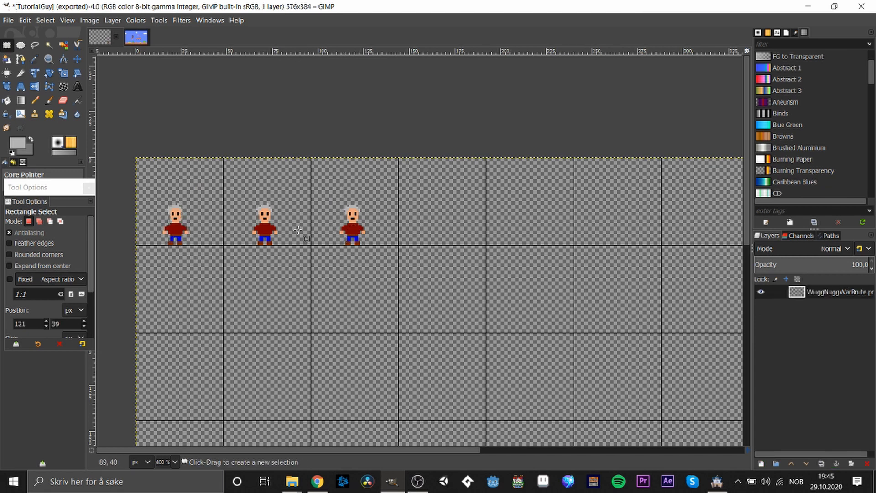
- Select the character in the first grid cell, copy it, and position a pasted copy directly over it
click(265, 229)
drag(154, 193, 208, 267)
key(ctrl+c)
key(ctrl+v)
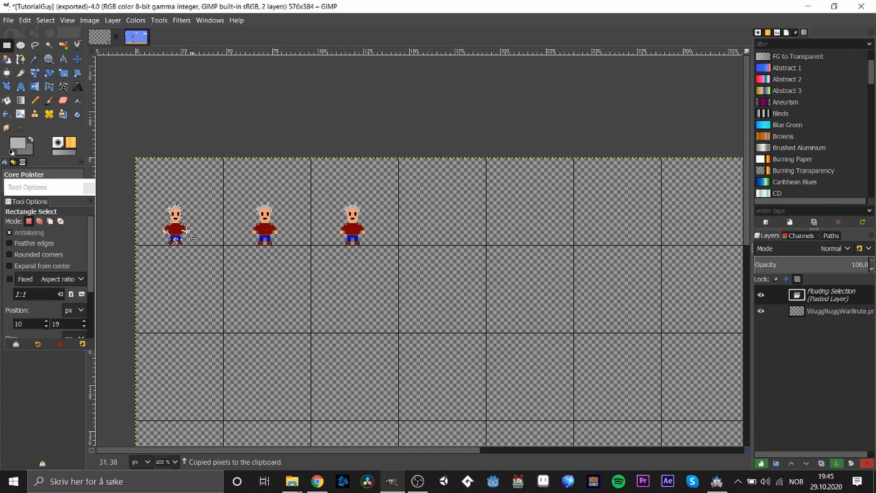
drag(185, 235, 185, 238)
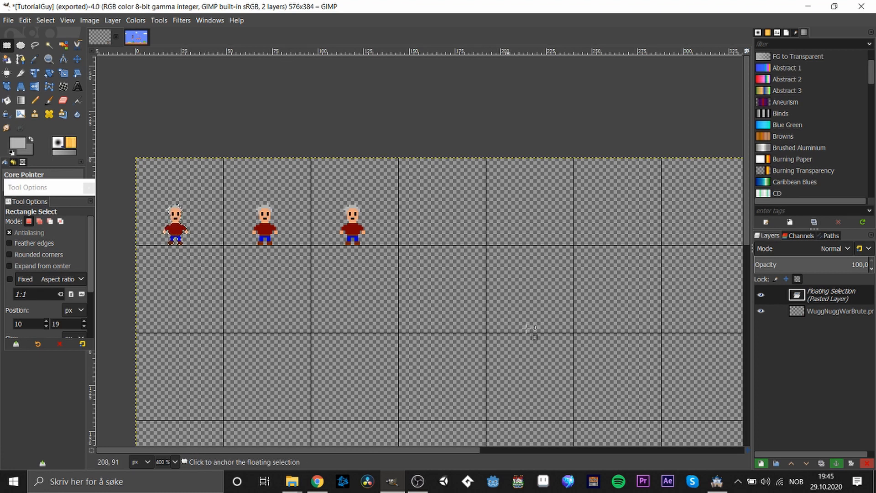
- Anchor the pasted copy, then delete all three characters from the first row and clear the selection
click(197, 202)
drag(133, 175, 395, 268)
key(Delete)
click(380, 319)
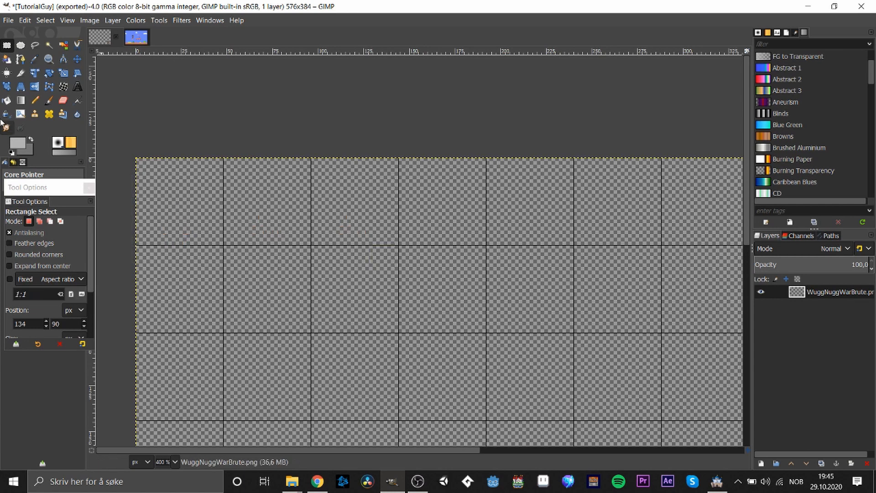
- Set the foreground color to the light skin tone ffb690
click(18, 144)
click(79, 146)
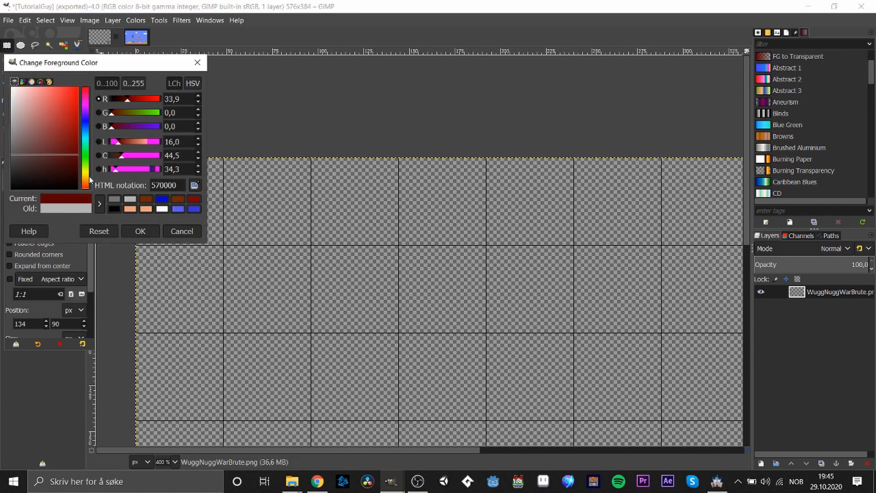
drag(86, 176, 86, 175)
click(39, 95)
drag(40, 95, 41, 87)
drag(86, 182, 87, 186)
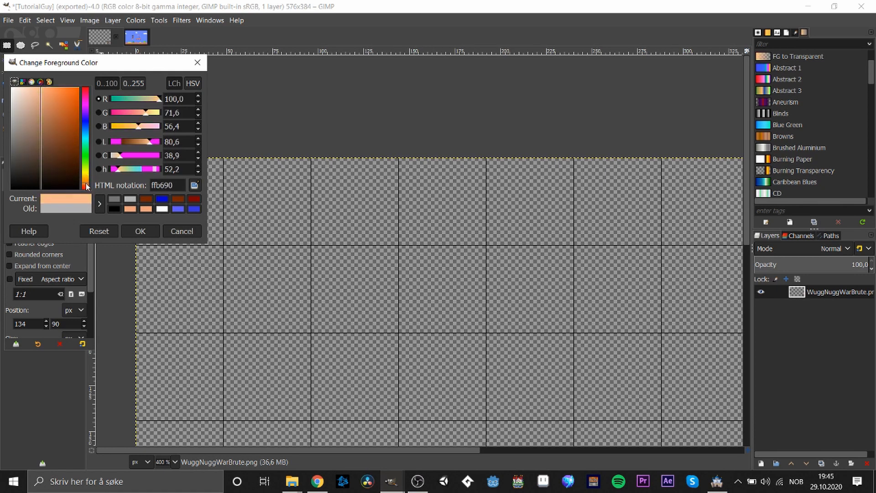
click(138, 234)
- Set the Pencil size to 8, try a dab in the first row's second grid cell, and undo it
click(36, 102)
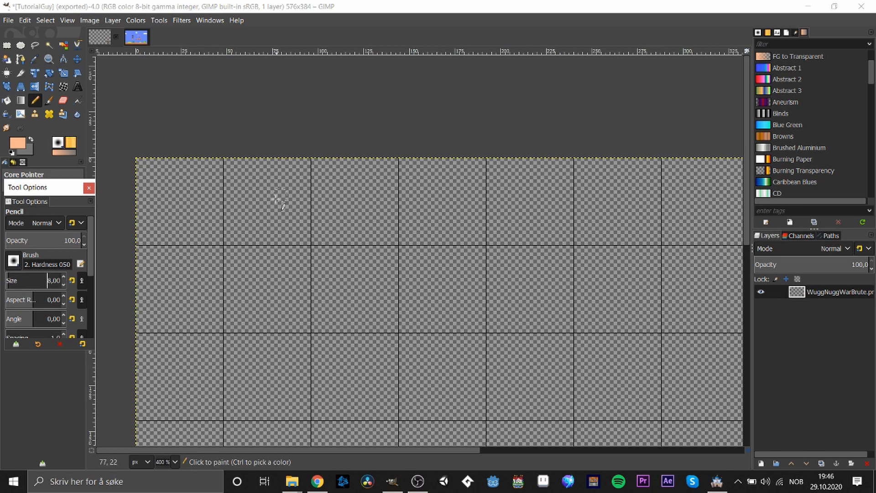
click(266, 203)
key(ctrl+z)
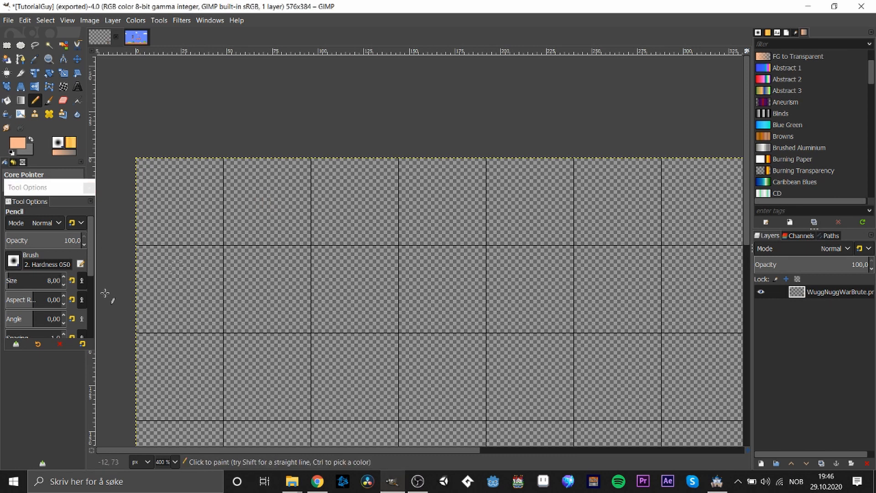
- Set the Pencil size to 13 and dab a round head in the first row's second grid cell
scroll(65, 281, up, 5)
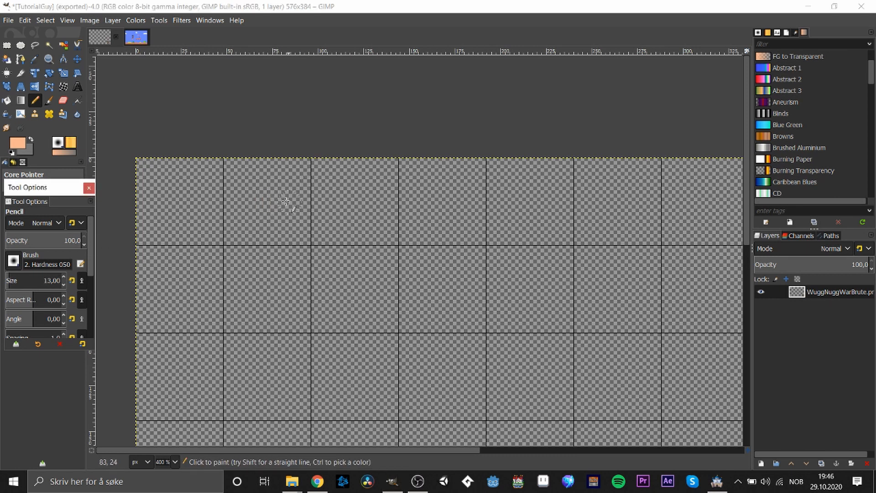
click(266, 197)
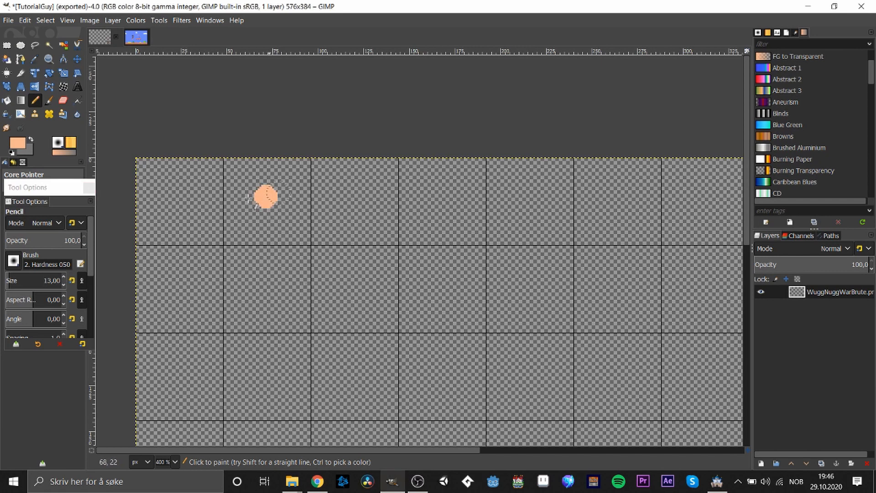
scroll(276, 199, up, 2)
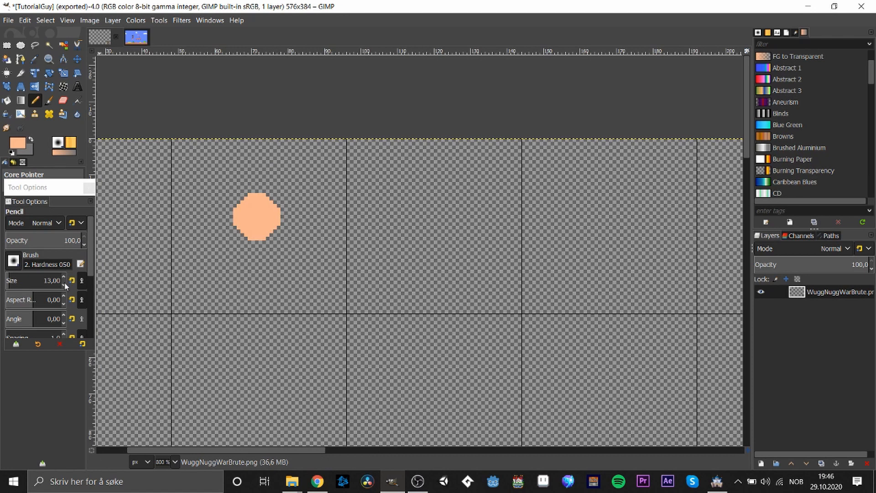
- Make a rectangular selection about 9 by 15 px for the body, directly below the head at position 67, 28
click(7, 44)
drag(237, 234, 276, 289)
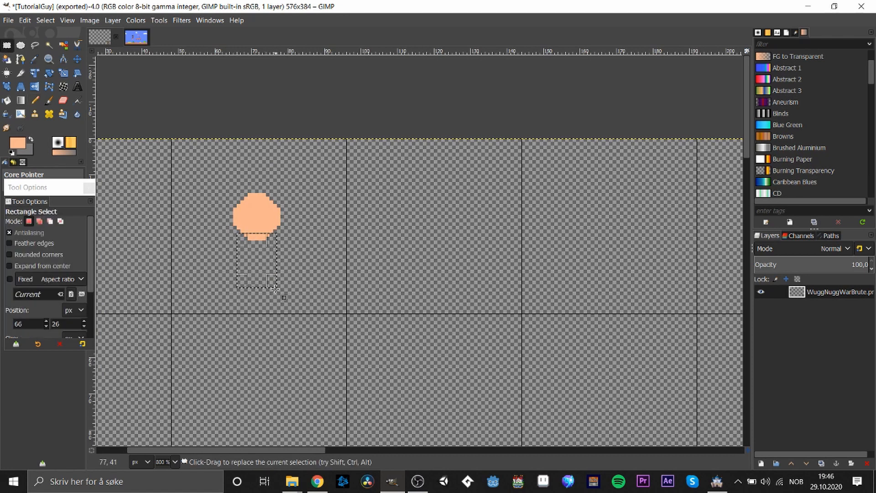
drag(241, 259, 267, 258)
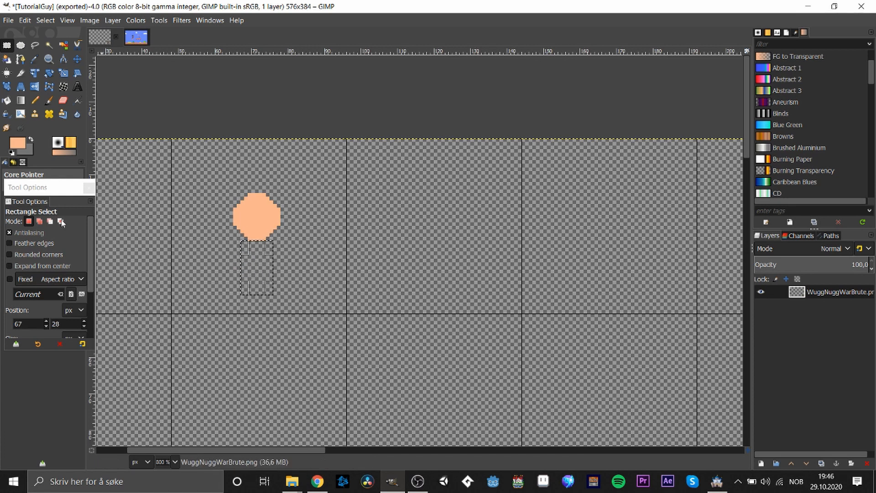
- Set the foreground color to a more saturated orange, about f79763
click(21, 144)
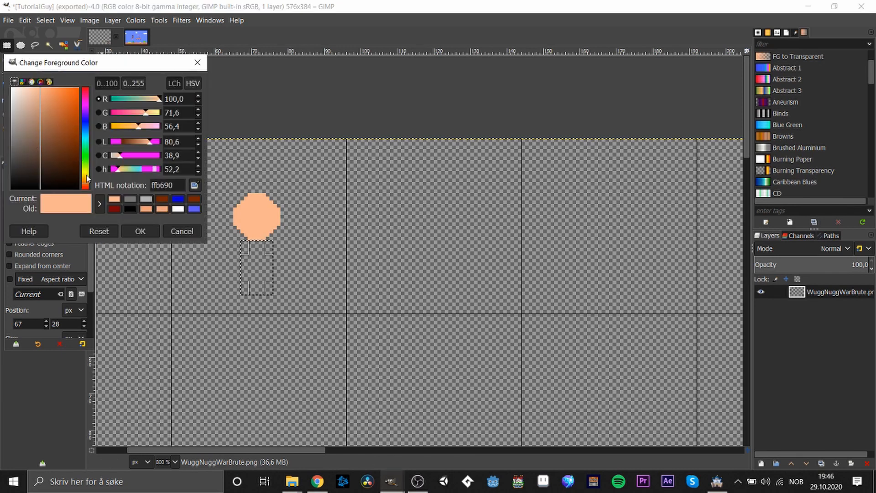
drag(49, 93, 52, 90)
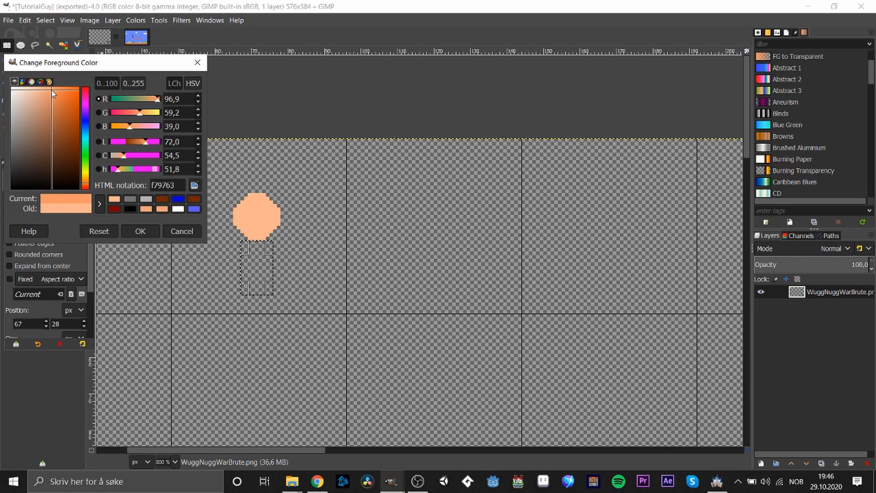
click(137, 232)
- Bucket-fill the body rectangle with the foreground color at 100 opacity, then clear the selection
key(shift+b)
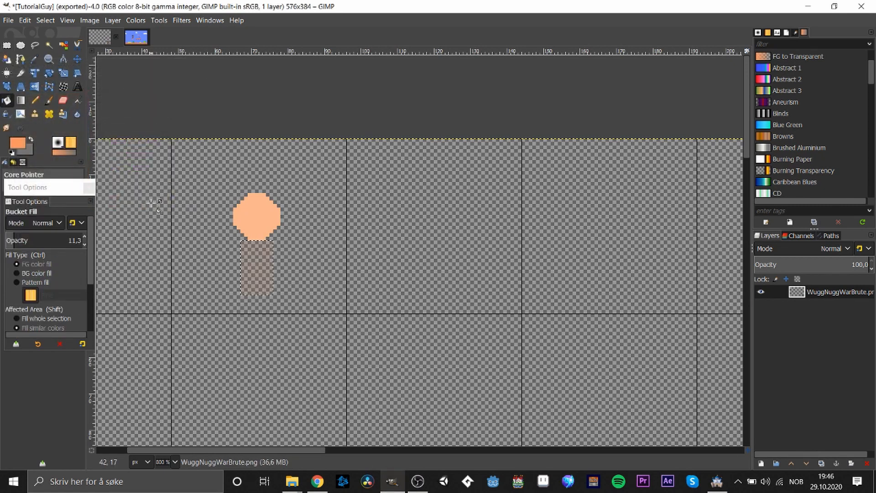
drag(19, 241, 303, 251)
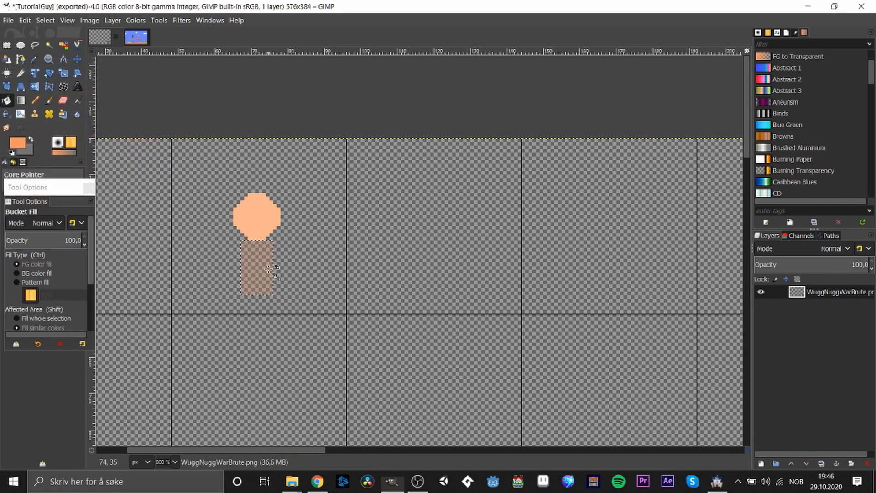
key(ctrl+shift+a)
key(r)
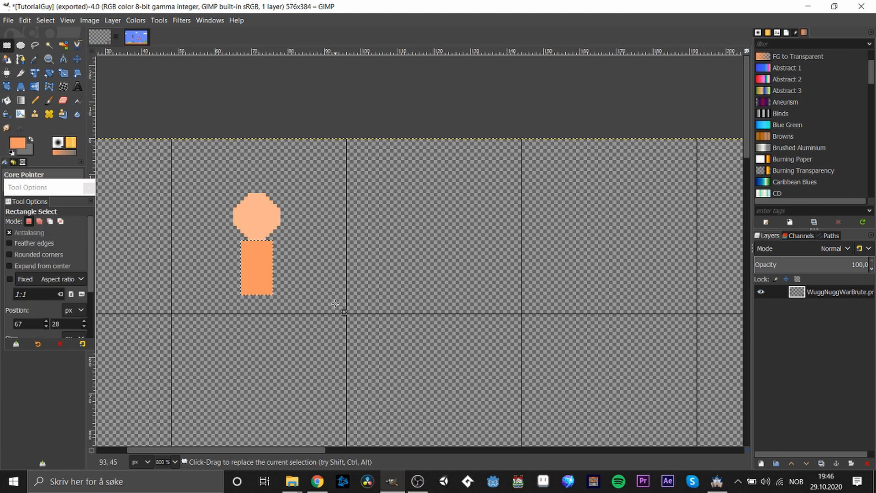
- Set the Pencil size to 1 and draw two legs with feet and two slanted arms on the body
key(n)
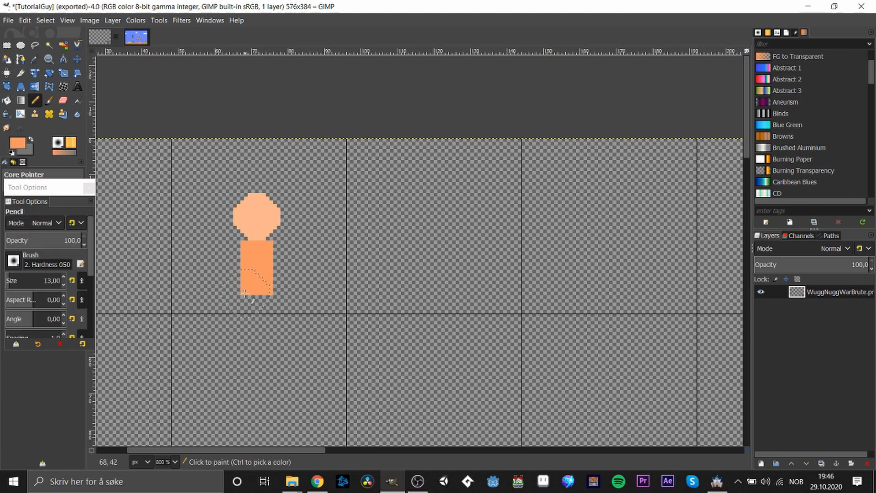
click(63, 283)
text(1)
key(Return)
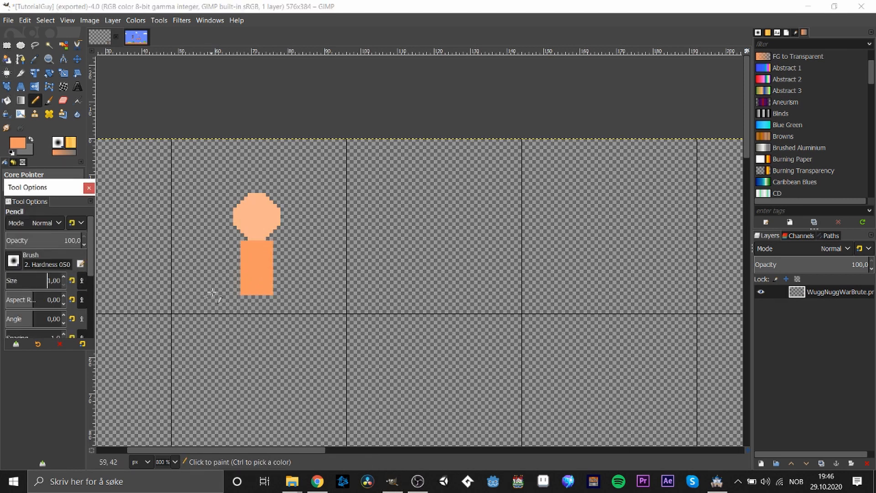
mouse_move(246, 289)
mouse_down()
mouse_move(242, 309)
mouse_move(222, 310)
mouse_up()
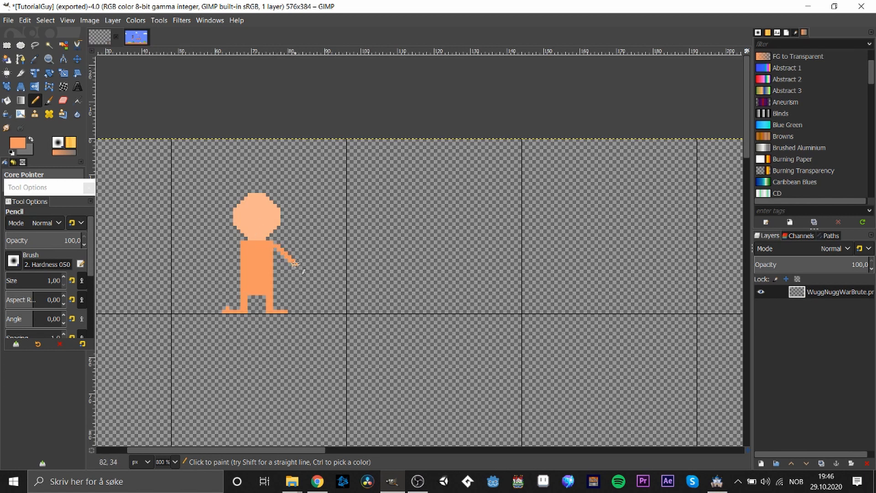
drag(237, 248, 225, 264)
key(minus)
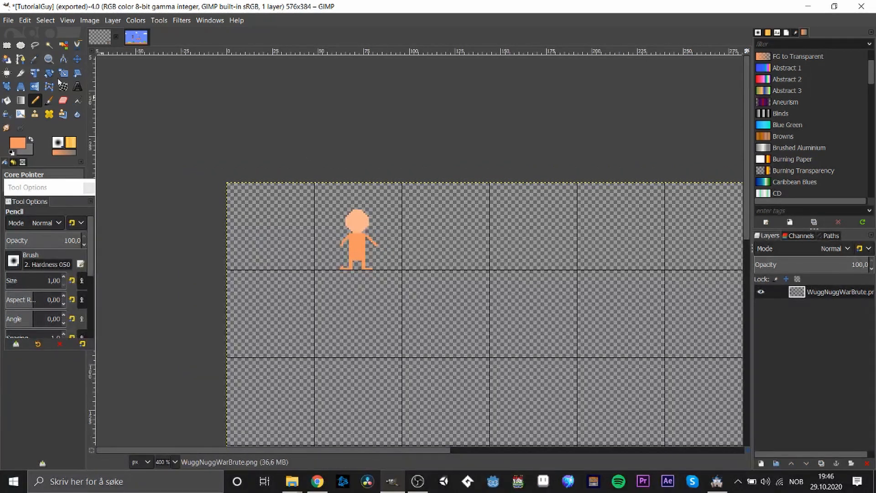
click(7, 45)
drag(303, 181, 413, 300)
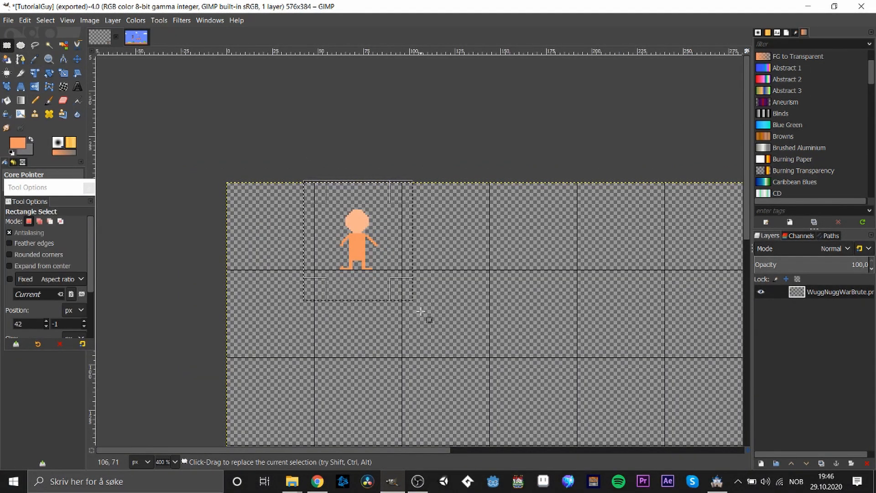
click(352, 245)
scroll(350, 248, up, 2)
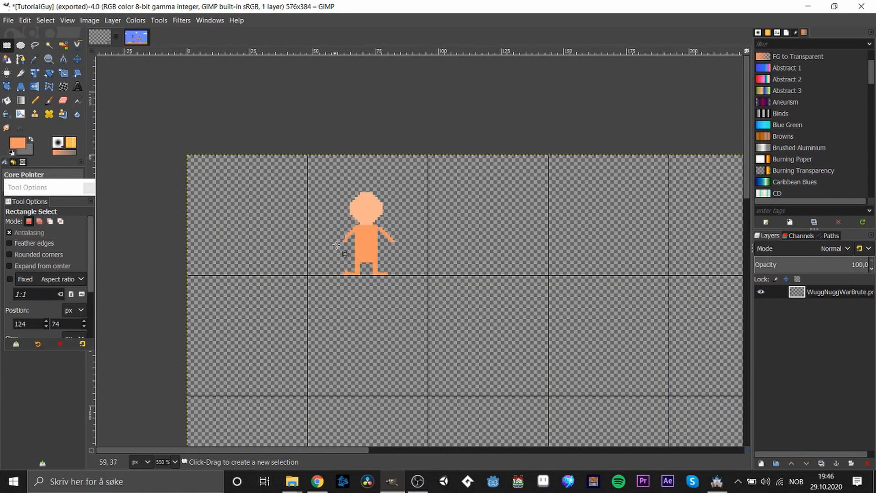
- Select and delete the body, arms and legs, including the leftover strip, keeping only the round head
drag(331, 221, 461, 315)
key(Delete)
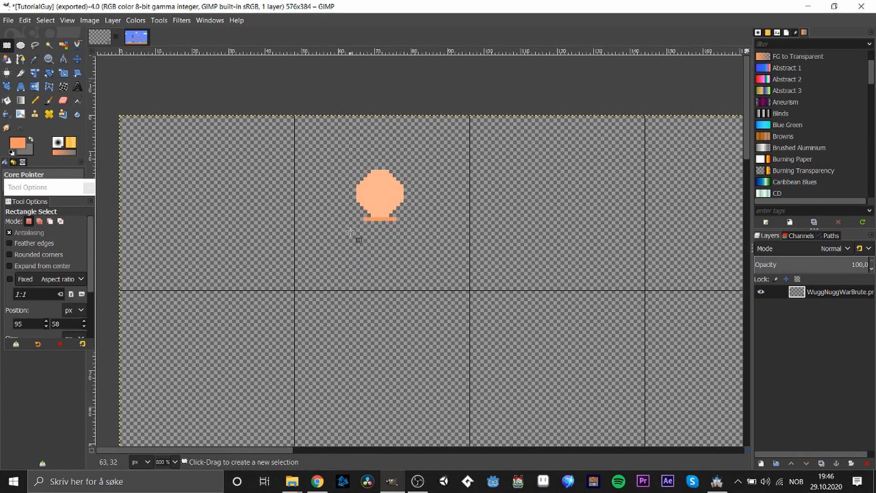
drag(354, 218, 436, 262)
key(Delete)
- Try placing a pasted copy of the head slightly higher over the original, then delete the head from its cell
click(341, 145)
drag(342, 152, 400, 238)
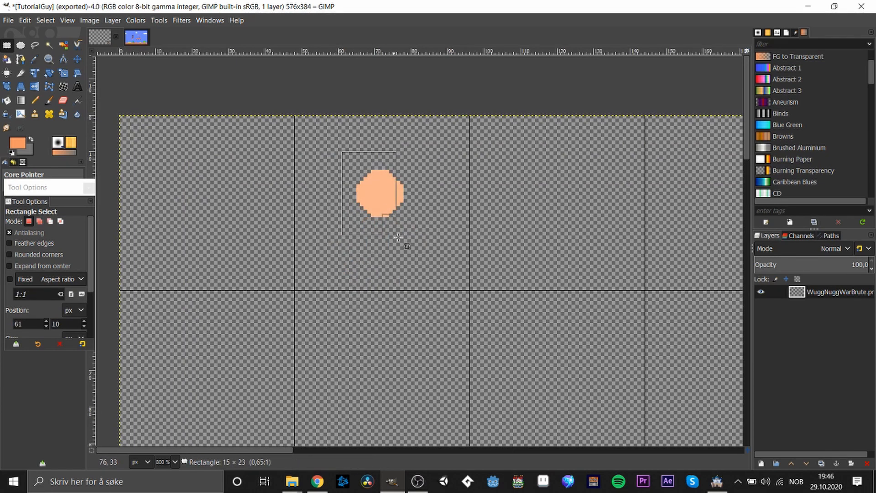
key(ctrl+c)
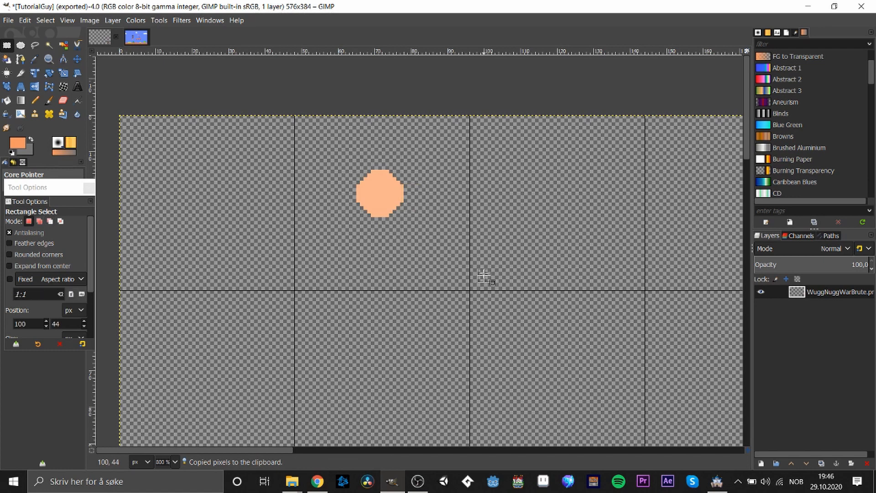
key(ctrl+v)
drag(429, 281, 381, 187)
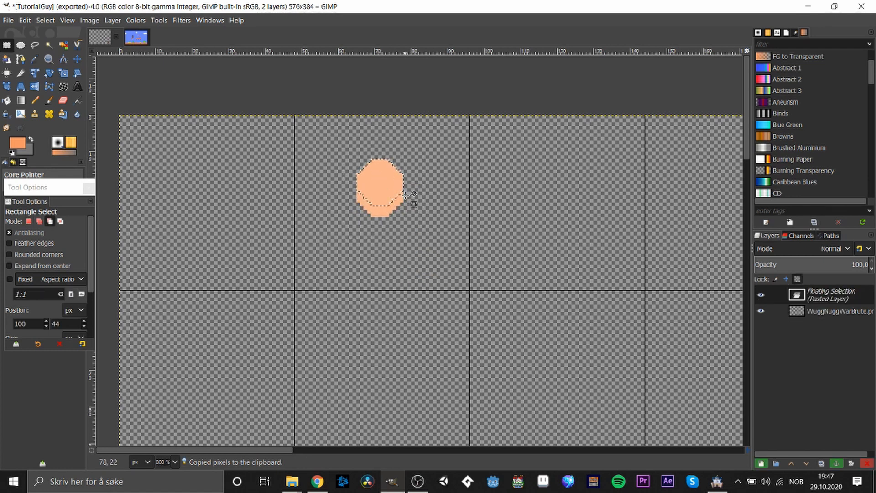
key(ctrl+h)
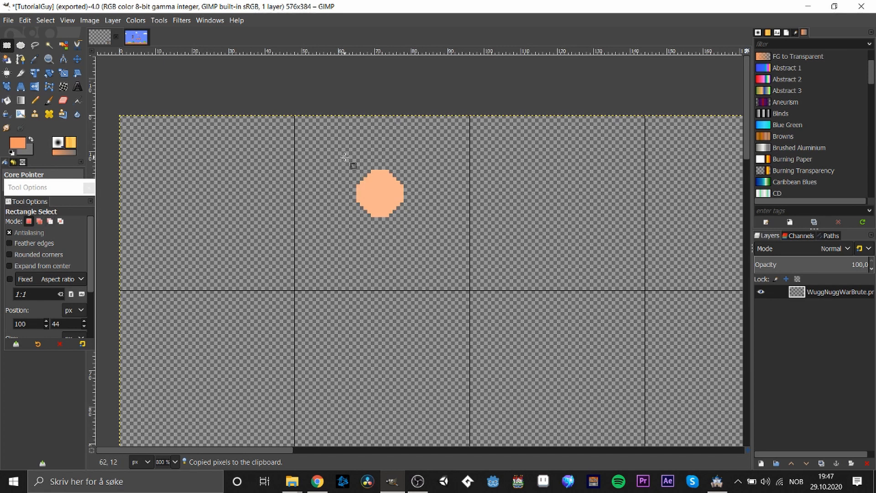
drag(344, 157, 434, 241)
key(Delete)
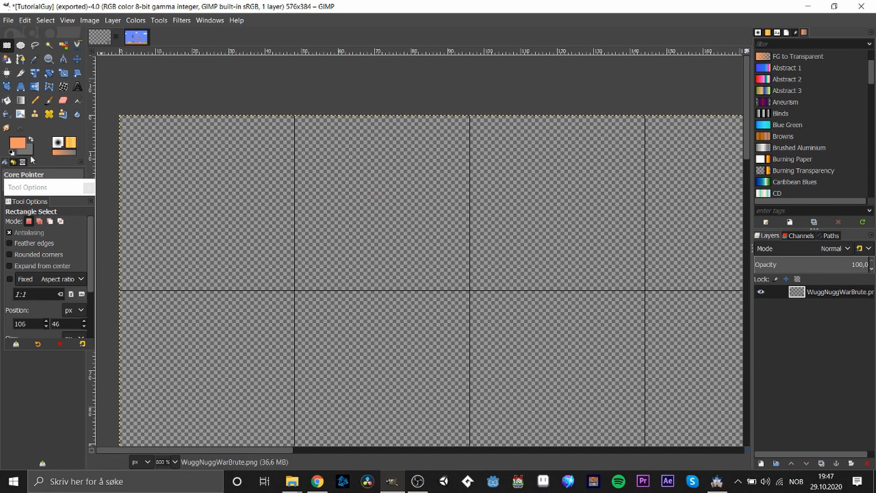
- Set the Pencil size to 16 and dab a larger round head near the top of the second grid cell
click(35, 100)
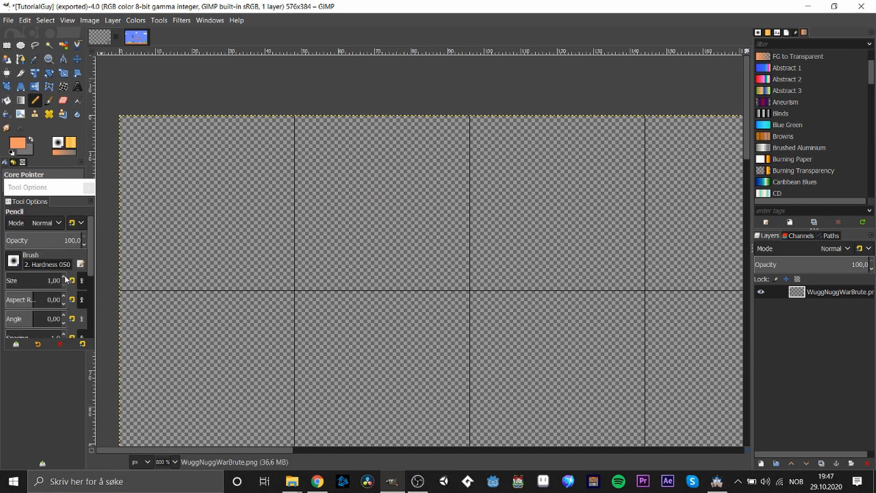
scroll(64, 276, up, 15)
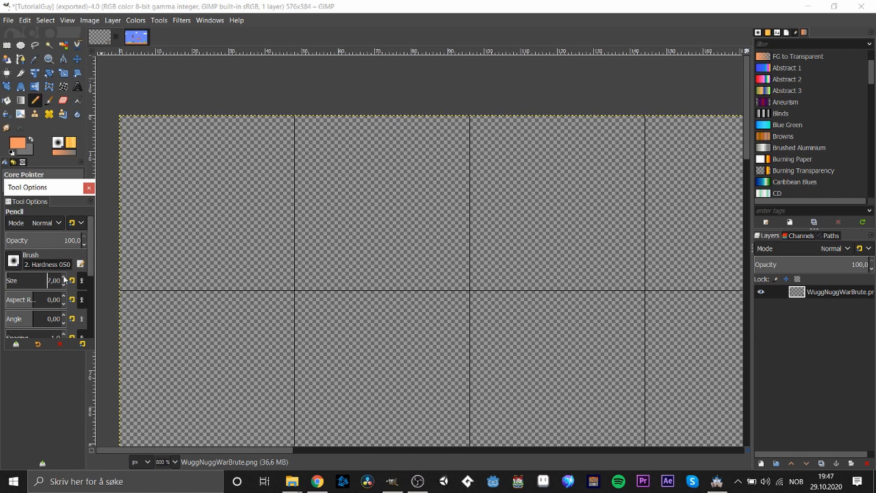
click(384, 171)
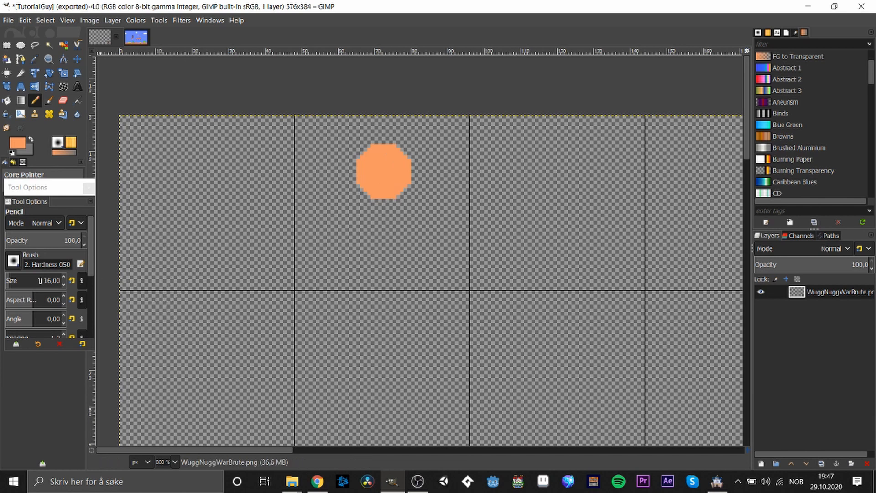
- Set the Pencil size to 23 and dab a round body directly beneath the head
scroll(63, 283, up, 1)
scroll(63, 279, up, 6)
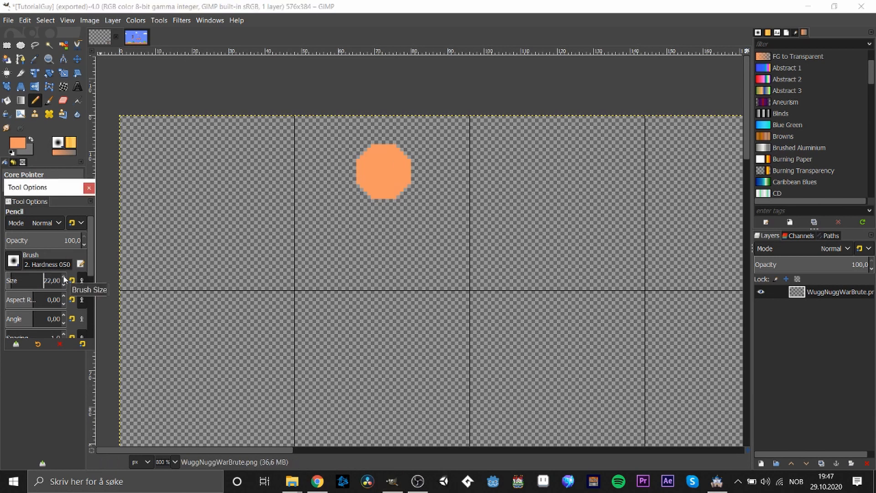
click(383, 235)
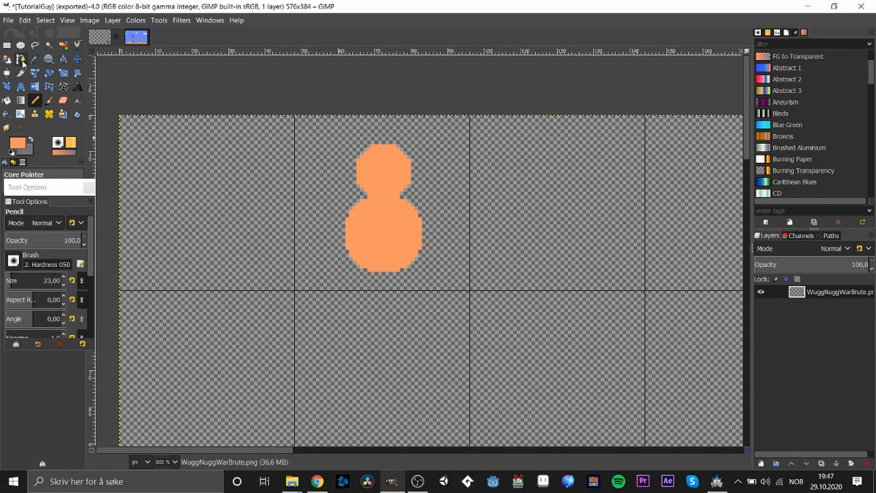
click(7, 45)
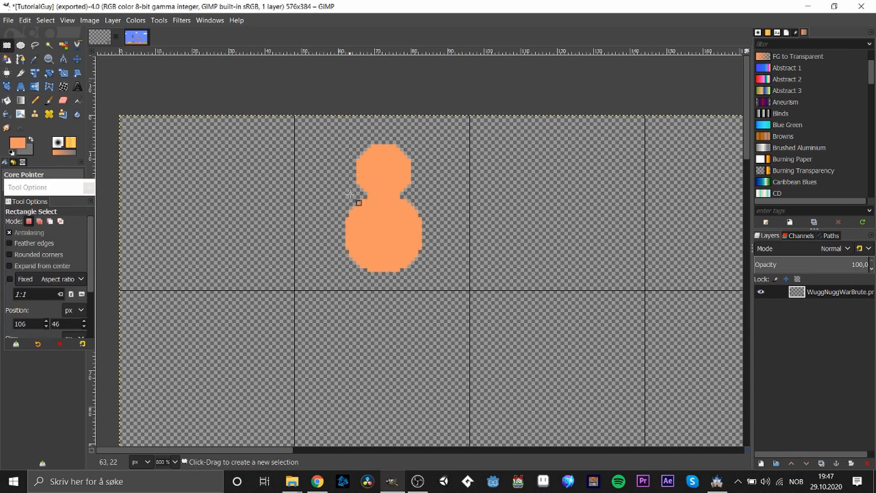
drag(365, 192, 405, 199)
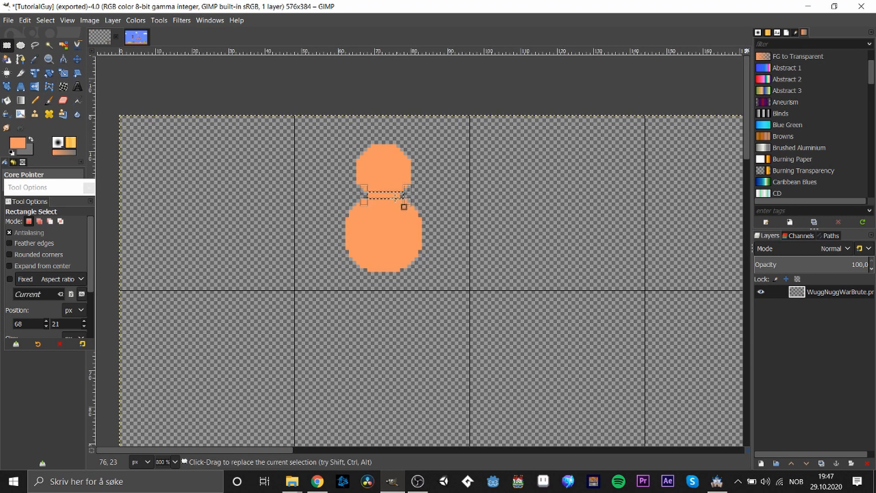
key(ctrl+comma)
key(ctrl+shift+a)
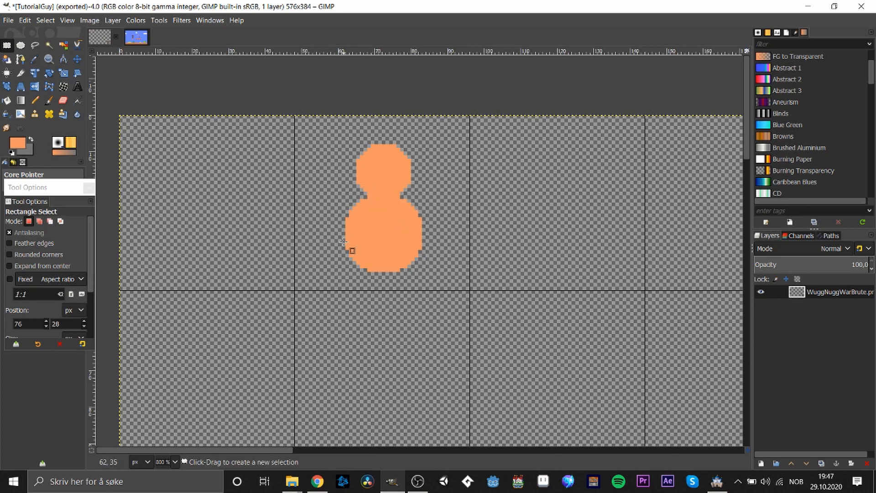
- Narrow the body by copying and deleting its left side, then anchoring the pasted piece about one pixel further inward
drag(334, 207, 364, 312)
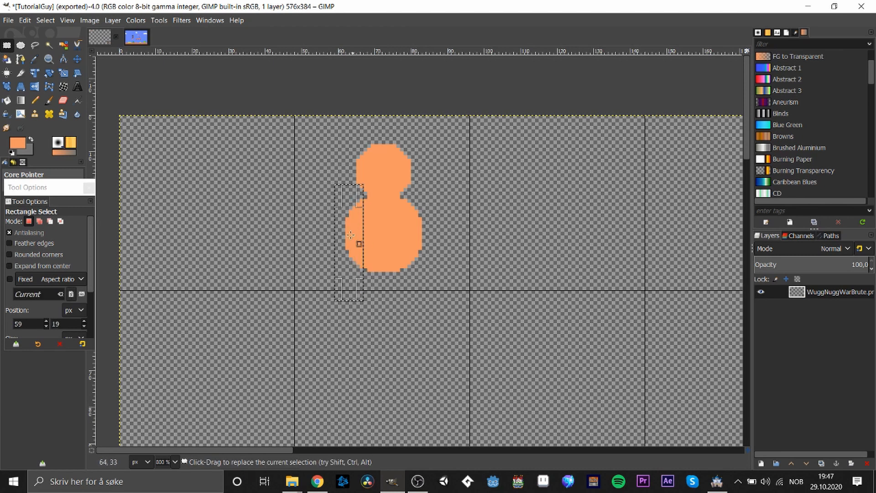
click(358, 249)
key(ctrl+c)
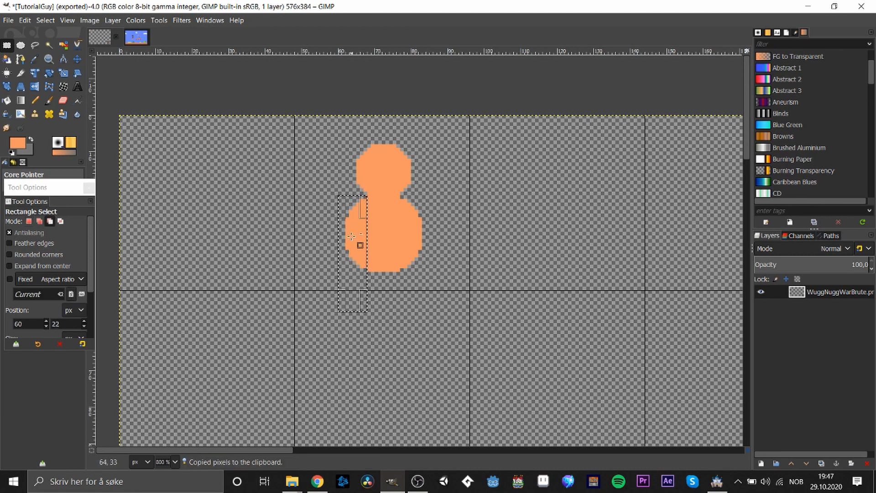
key(Delete)
key(ctrl+v)
drag(357, 228, 370, 236)
click(393, 241)
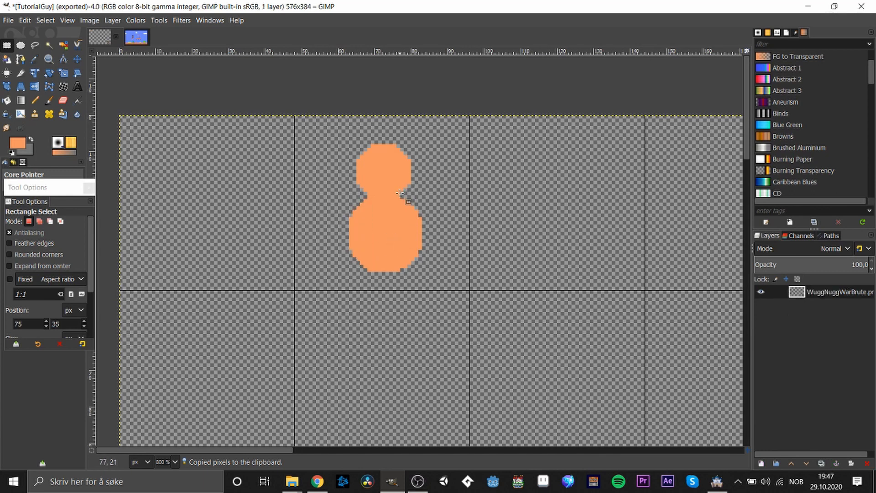
- Narrow the body's right side by copying it and anchoring the pasted piece about one pixel further inward
drag(400, 193, 451, 329)
key(ctrl+c)
key(ctrl+v)
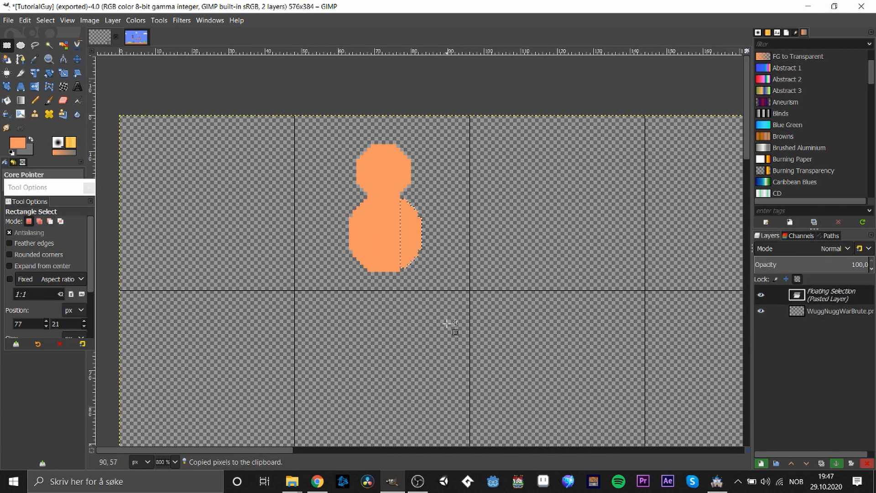
drag(415, 238, 407, 237)
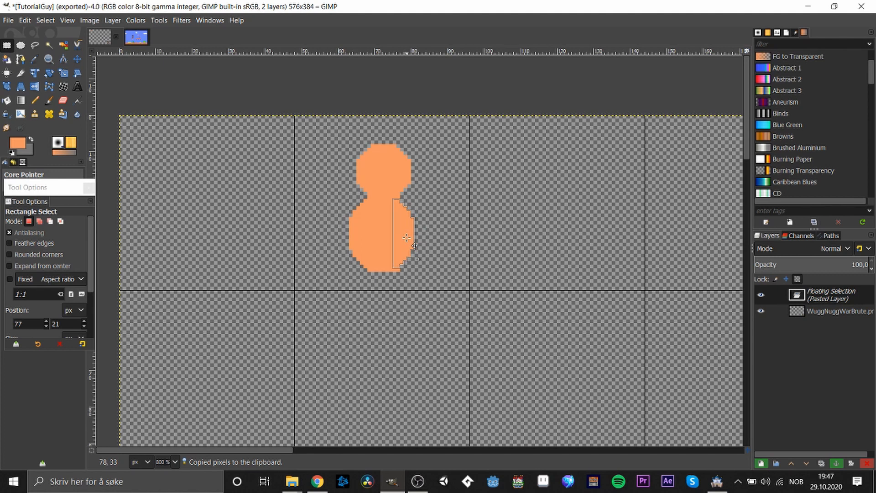
click(414, 248)
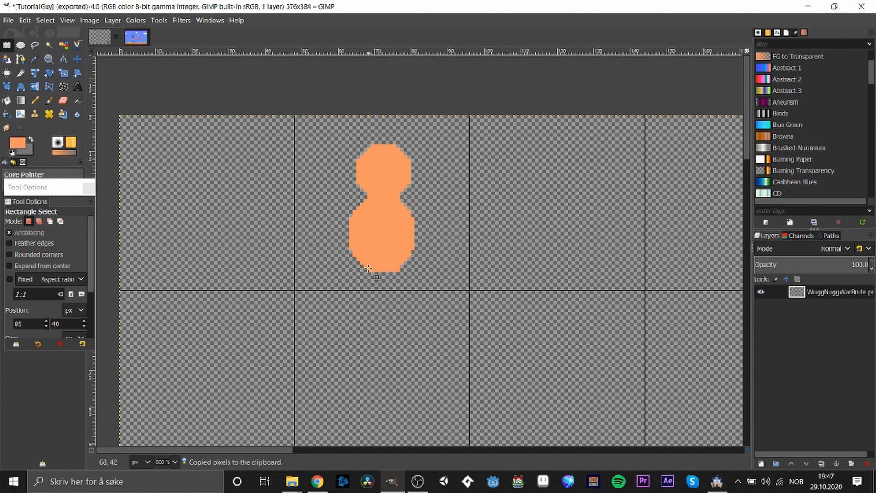
key(ctrl+v)
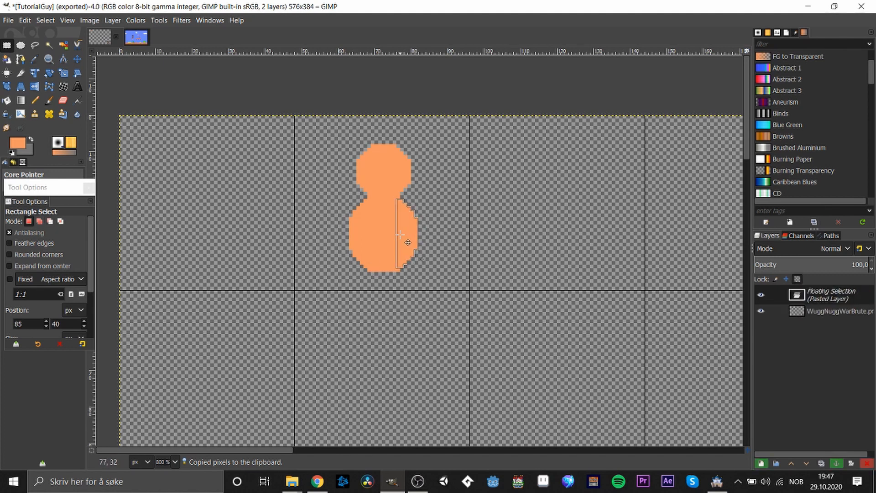
click(433, 283)
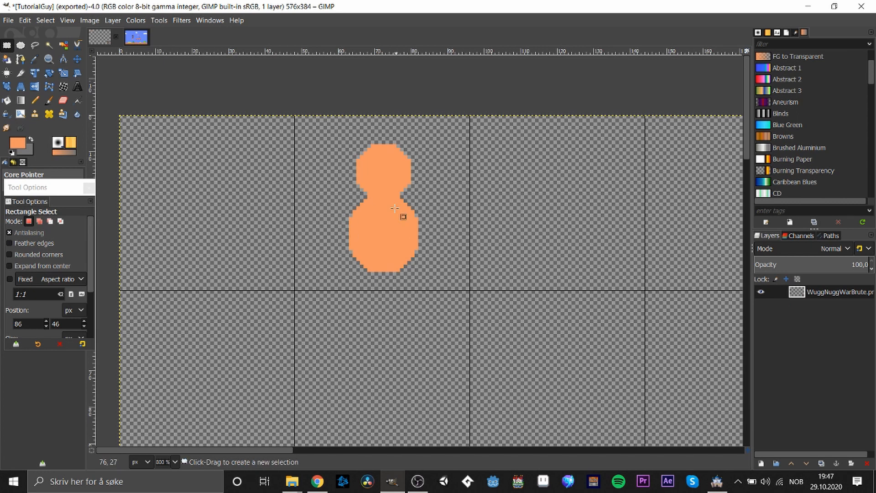
drag(383, 141, 449, 335)
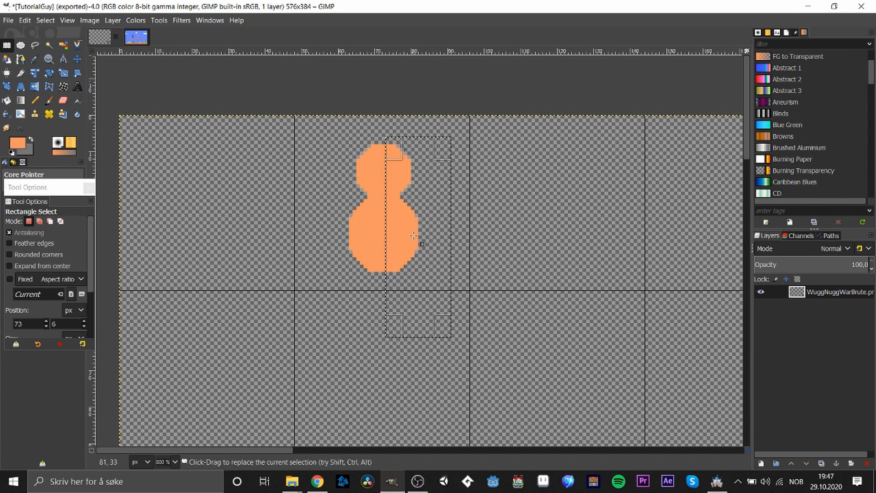
mouse_move(414, 236)
mouse_down()
mouse_move(321, 233)
mouse_move(425, 237)
mouse_up()
click(513, 273)
- Change the foreground colour to a darker shade of the body's orange
key(o)
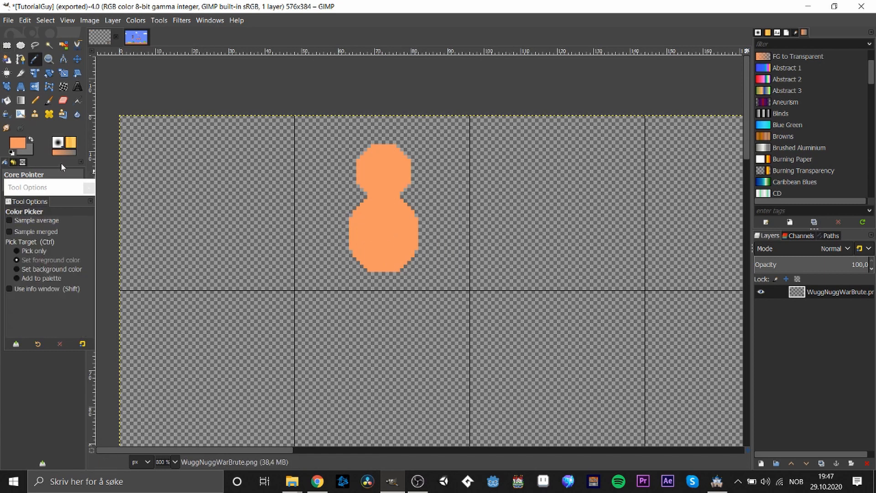
click(14, 147)
drag(51, 89, 54, 102)
click(140, 231)
- Set the Pencil size to 3 and draw a leg with an outward-pointing foot beneath the body's left side
key(n)
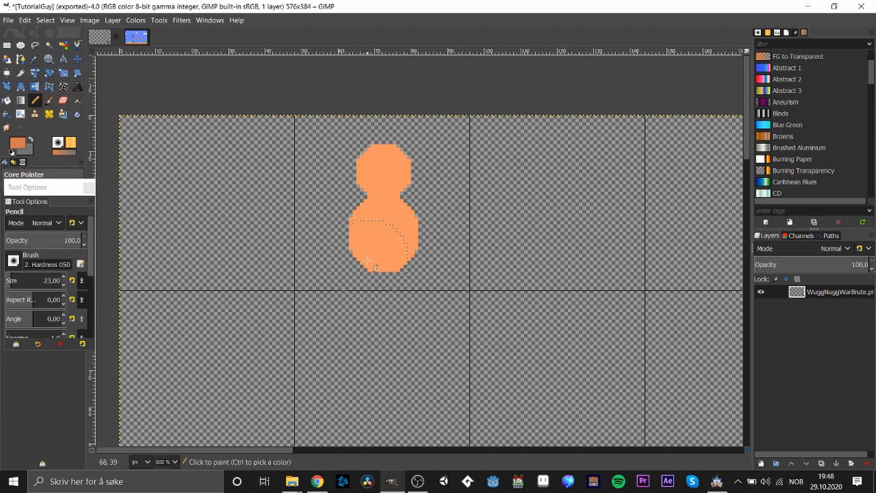
scroll(62, 284, down, 13)
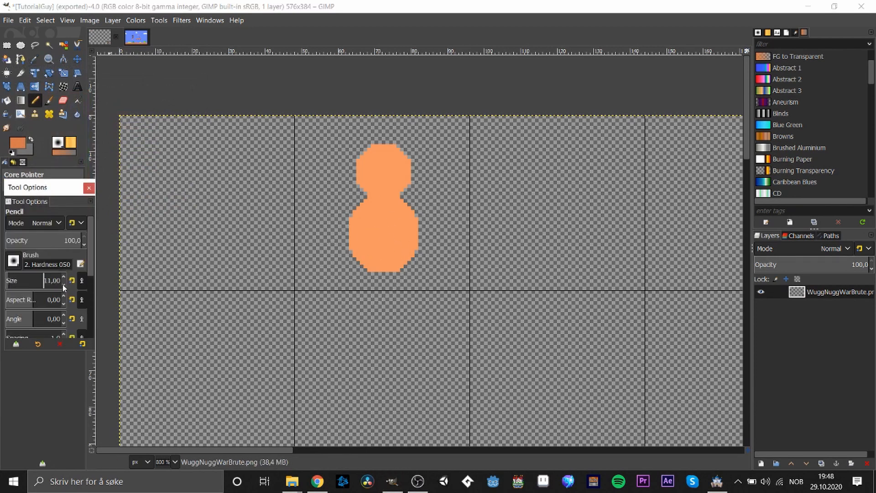
scroll(62, 284, down, 8)
scroll(65, 285, up, 1)
mouse_move(365, 258)
mouse_down()
mouse_move(365, 277)
mouse_move(347, 285)
mouse_up()
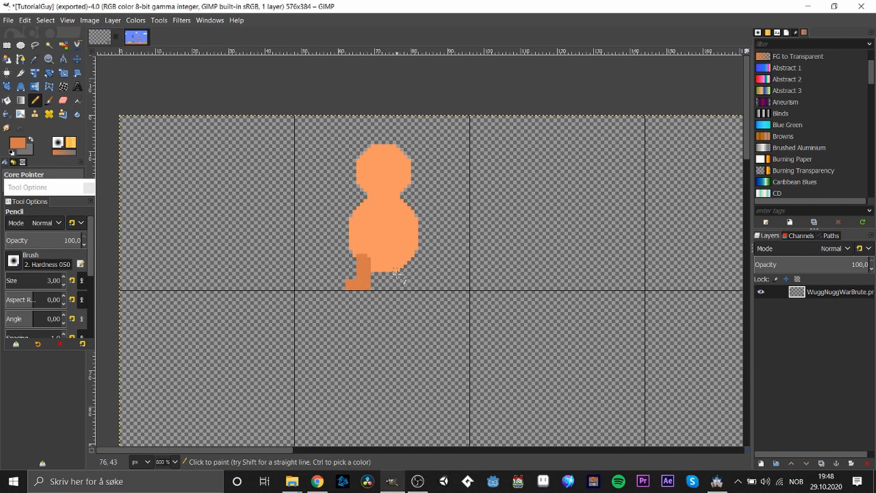
- Copy the finished leg with its foot and place a pasted copy beneath the body's right side
drag(394, 260, 393, 280)
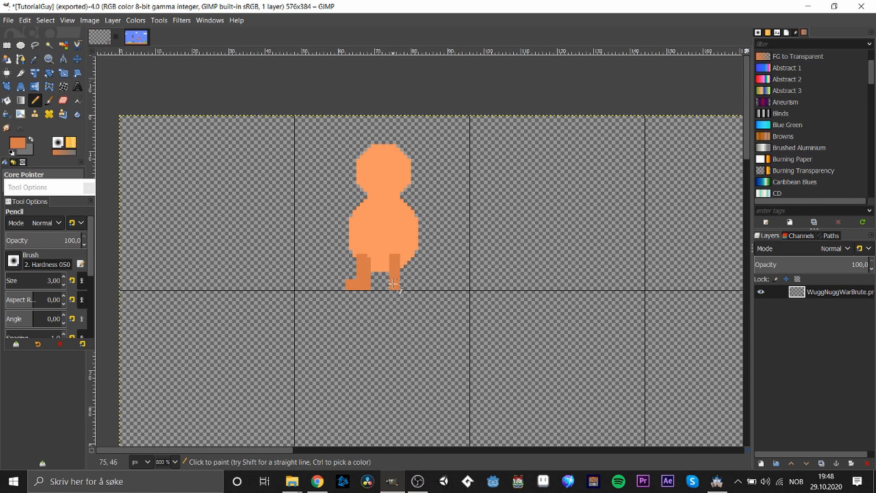
key(ctrl+z)
key(r)
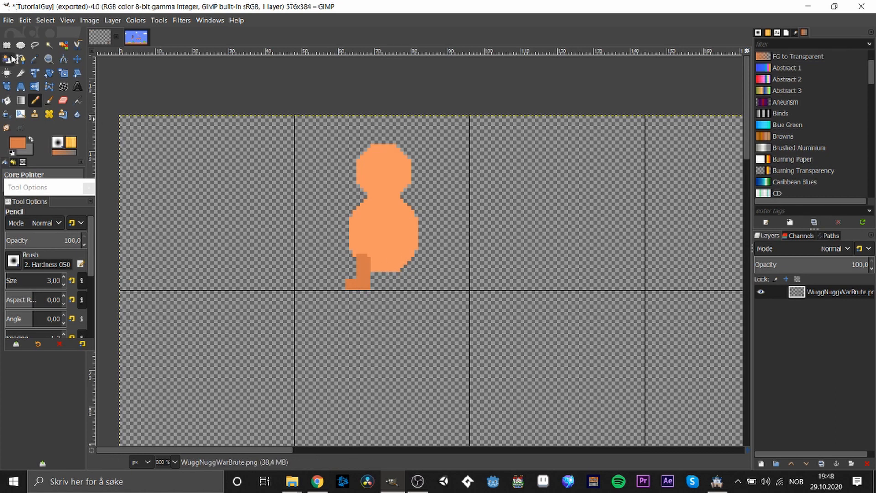
drag(334, 247, 377, 303)
key(ctrl+c)
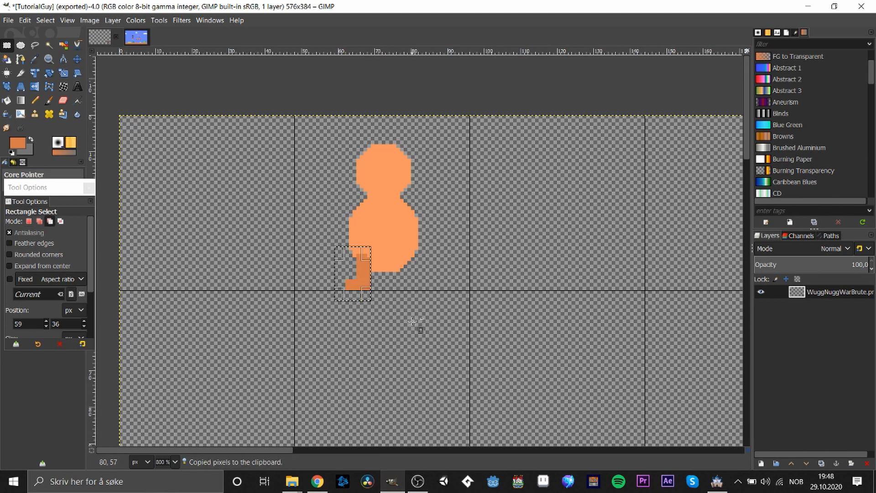
key(ctrl+v)
drag(459, 274, 423, 267)
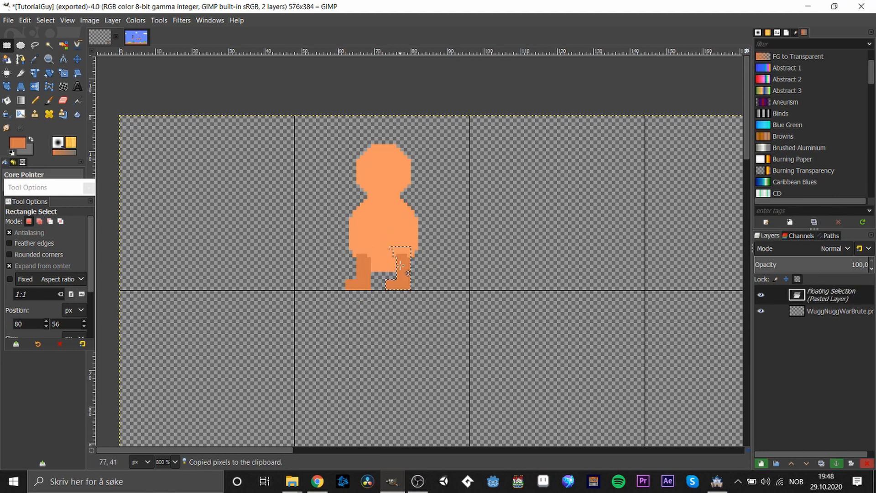
- Flip the pasted leg horizontally, then anchor it beneath the body's right side with the foot pointing outward
right_click(402, 267)
mouse_move(430, 371)
mouse_move(540, 356)
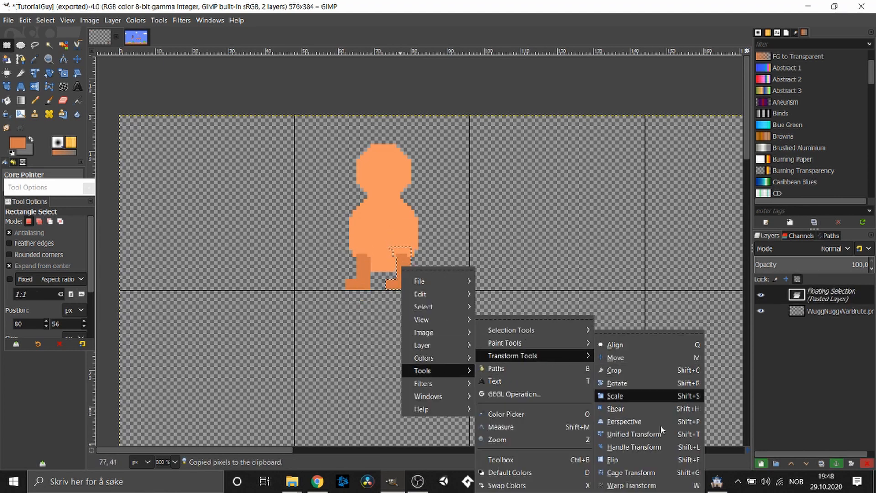
click(617, 462)
click(426, 291)
click(7, 45)
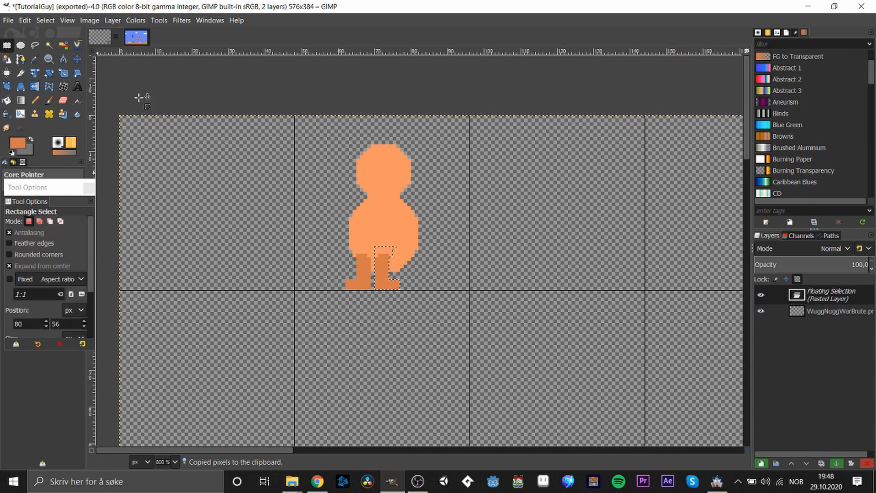
drag(382, 268, 397, 265)
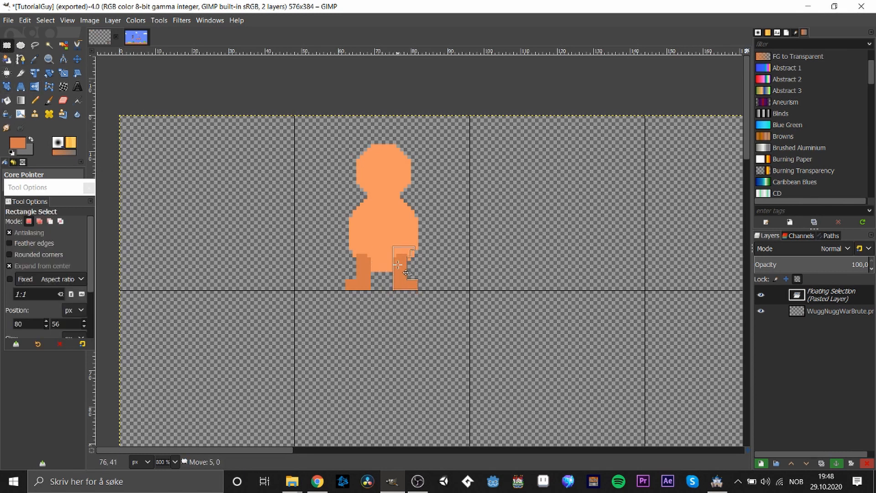
drag(398, 265, 402, 265)
click(476, 268)
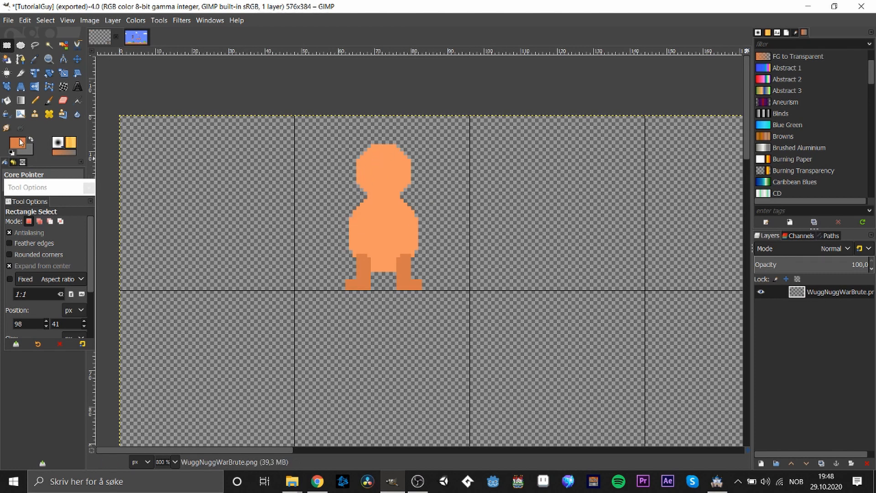
- Draw a bent arm with a hand in darker orange on the body's left side using the size 3 Pencil
key(n)
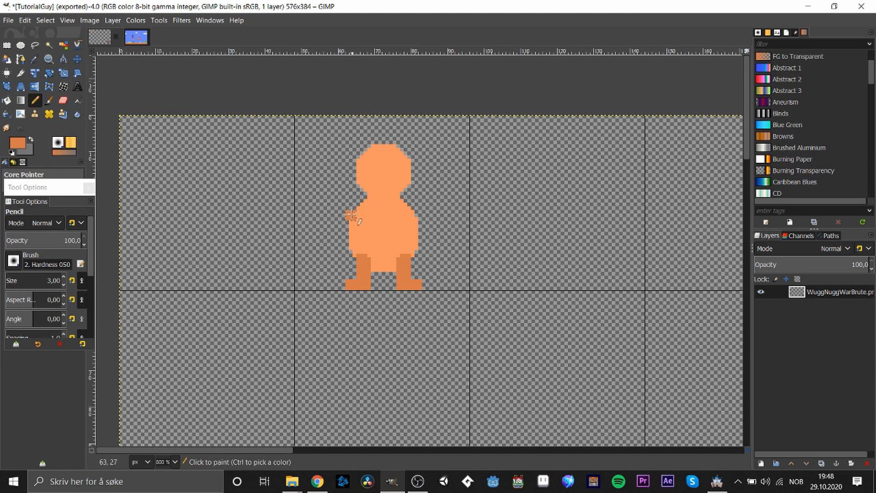
drag(351, 215, 347, 219)
key(ctrl+z)
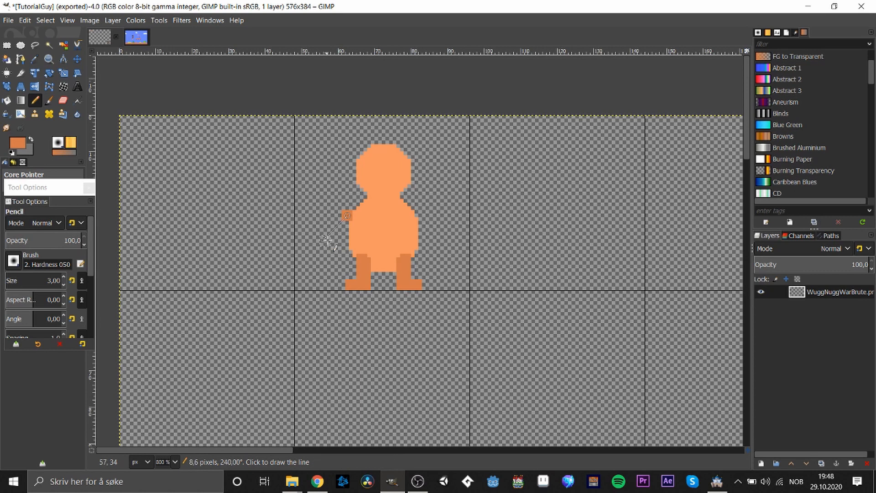
shift+click(332, 232)
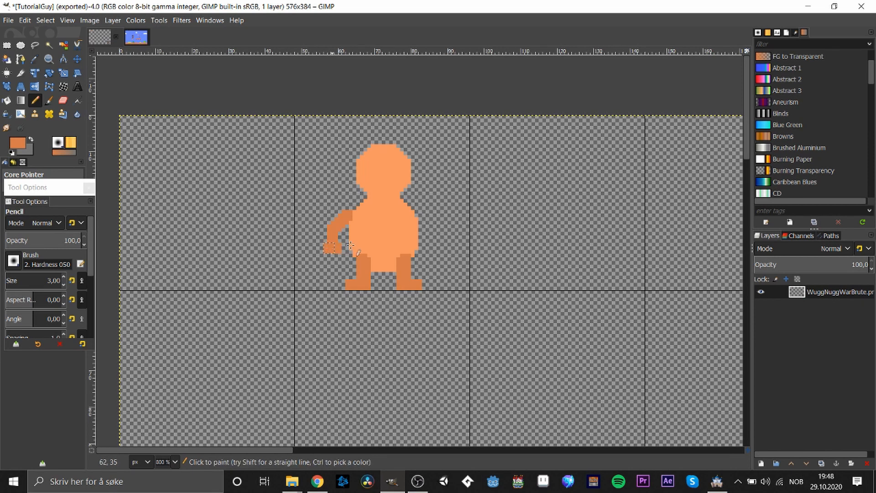
- Pick the body's lighter orange and repaint the hand with the Pencil
key(o)
click(378, 233)
key(n)
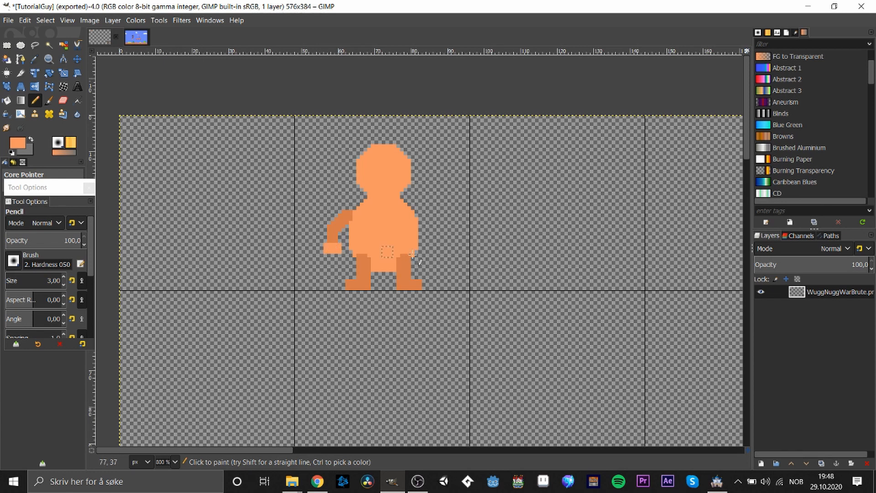
- Copy the left arm with its hand and place a pasted copy over the body's right side
click(6, 44)
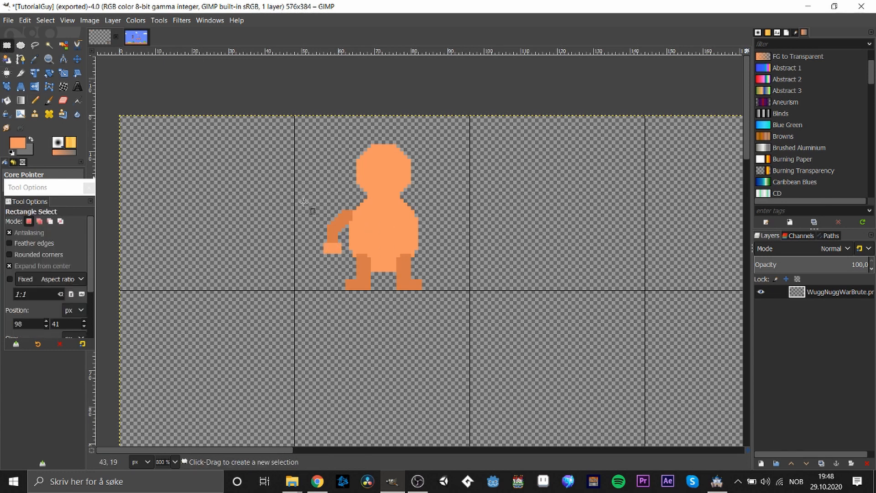
drag(314, 202, 363, 270)
key(ctrl+c)
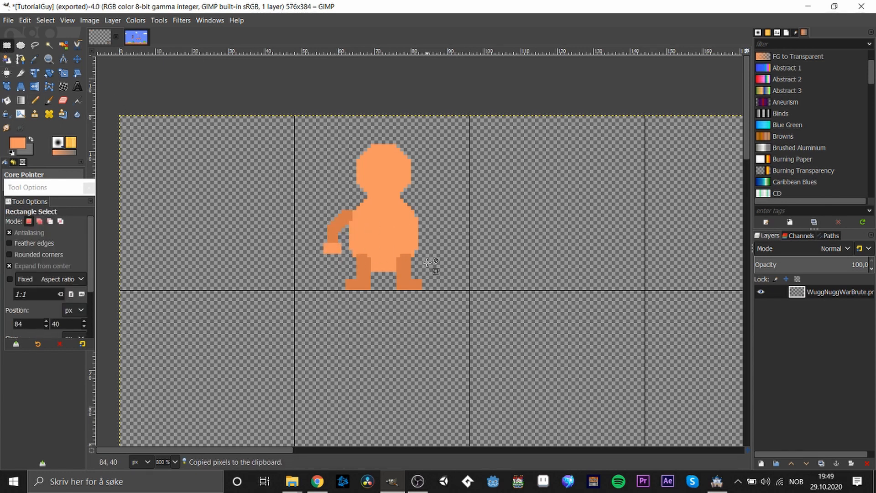
key(ctrl+v)
drag(465, 297, 410, 216)
- Flip the pasted arm horizontally and anchor it against the body's right shoulder
right_click(410, 216)
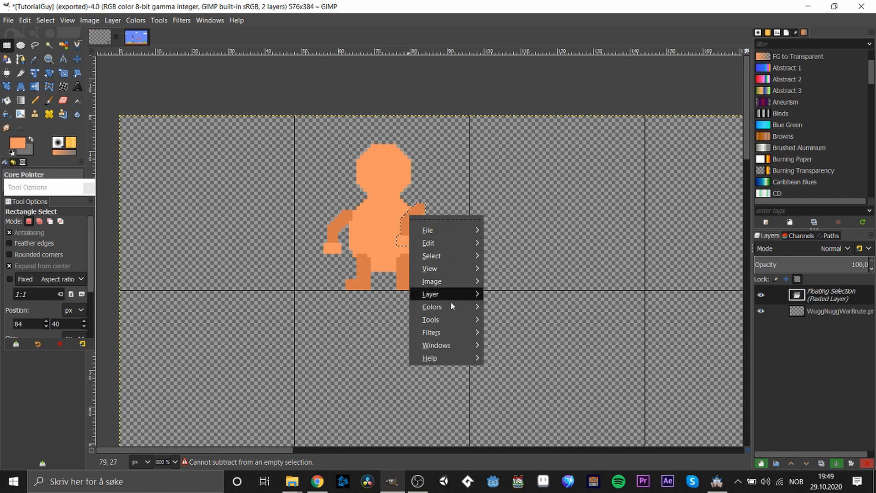
mouse_move(448, 319)
mouse_move(532, 352)
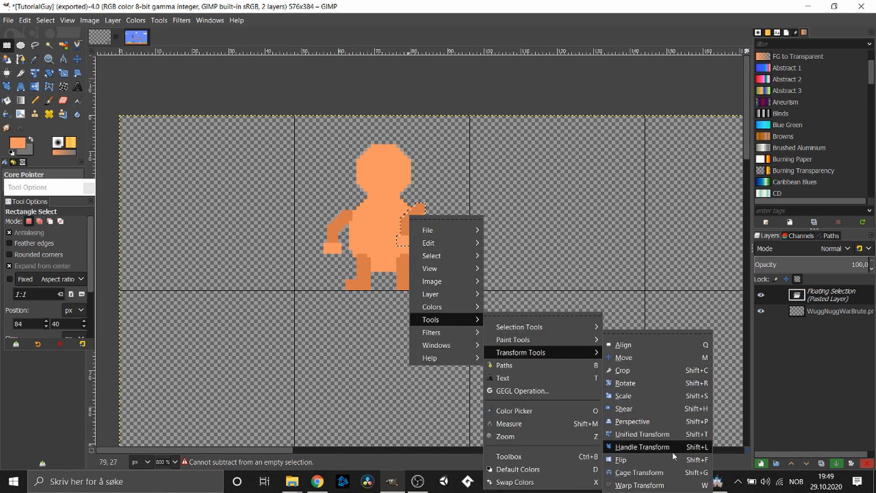
click(674, 457)
click(409, 199)
key(r)
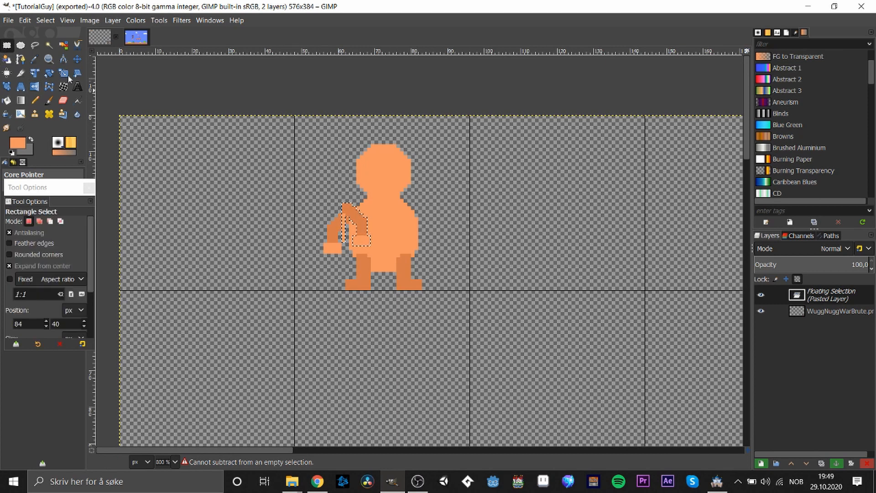
drag(358, 219, 427, 224)
click(448, 205)
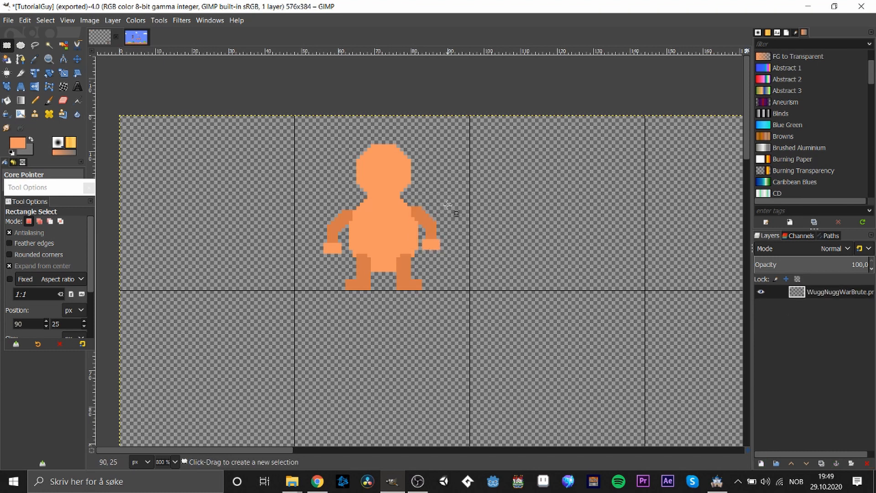
- Shift the right arm one pixel down by pasting it again lower and anchoring it
drag(353, 209, 423, 261)
click(505, 246)
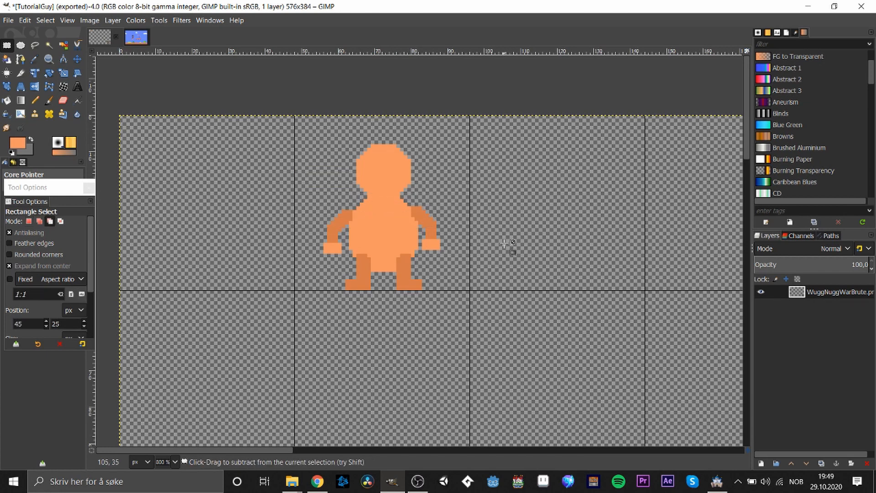
key(ctrl+v)
drag(427, 223, 427, 227)
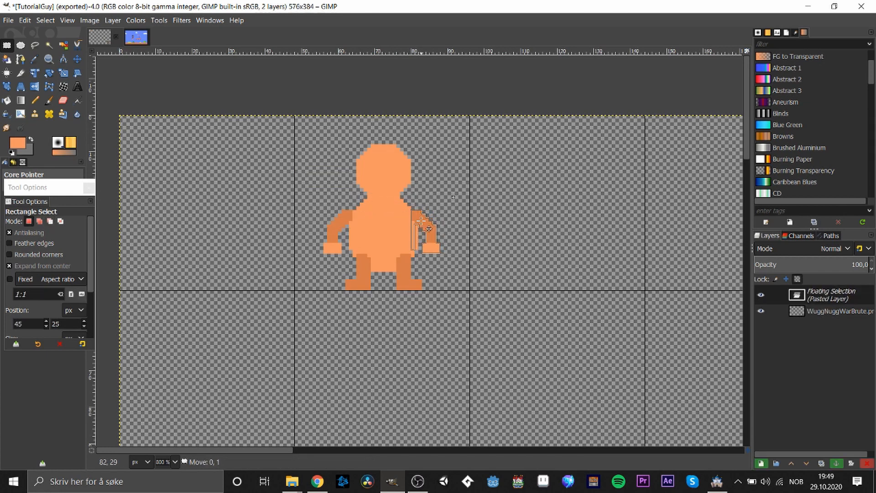
click(456, 221)
- Shift the right arm about one pixel outward from the body and anchor it
key(ctrl)
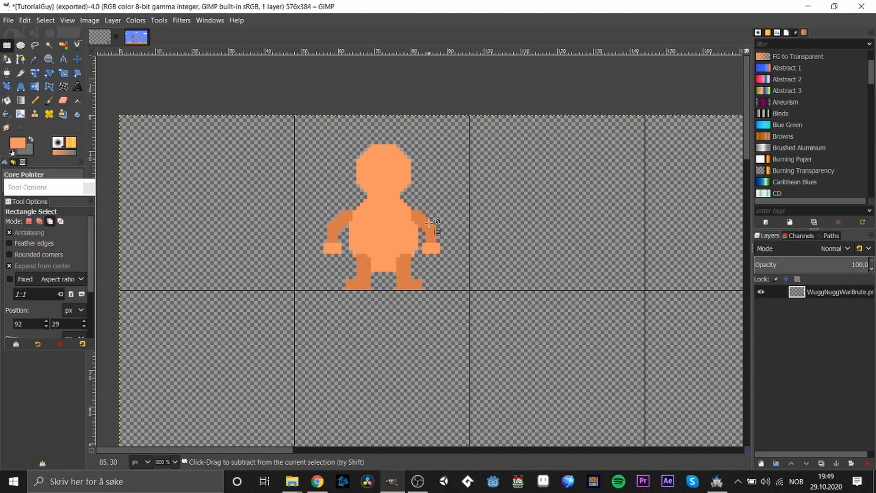
key(ctrl+v)
drag(431, 223, 432, 221)
click(464, 211)
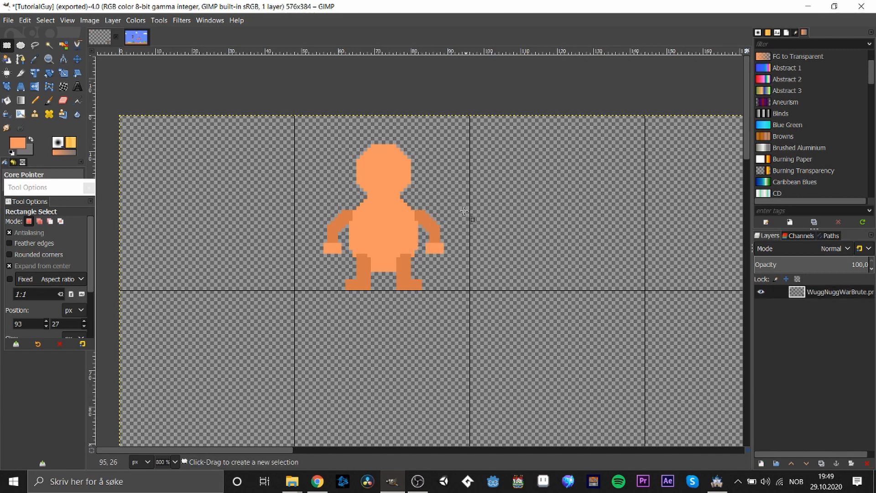
- Copy the character's left half, clear the whole figure, and paste the half back in its original place
drag(446, 215, 537, 224)
drag(305, 119, 384, 305)
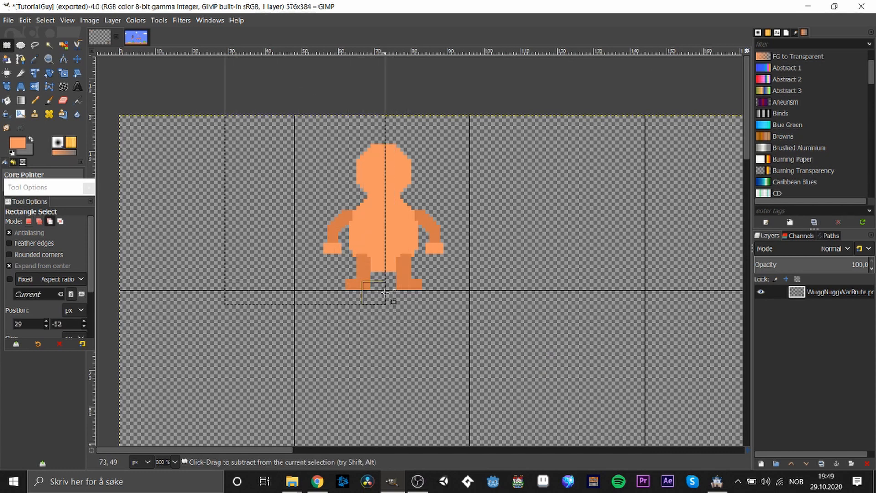
key(ctrl+c)
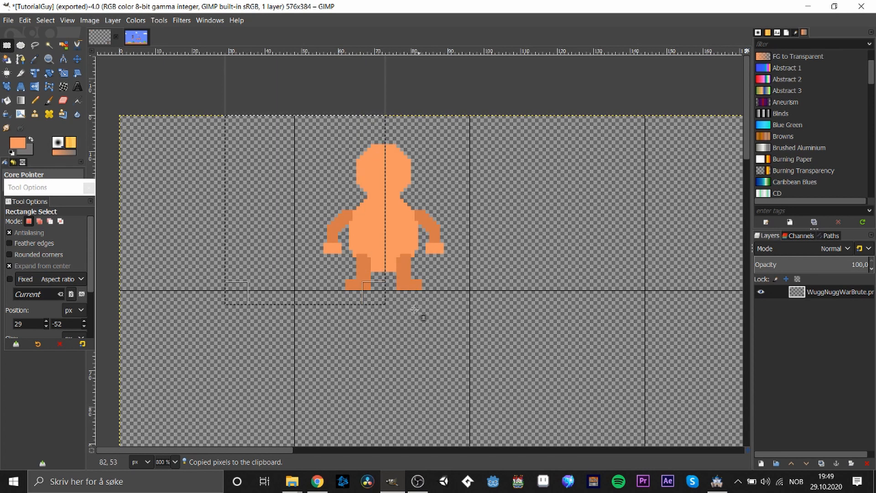
key(Return)
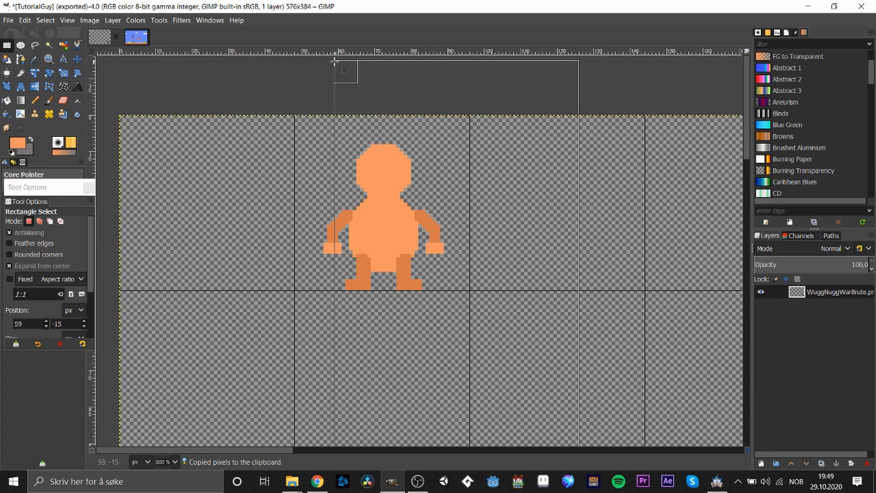
key(ctrl+v)
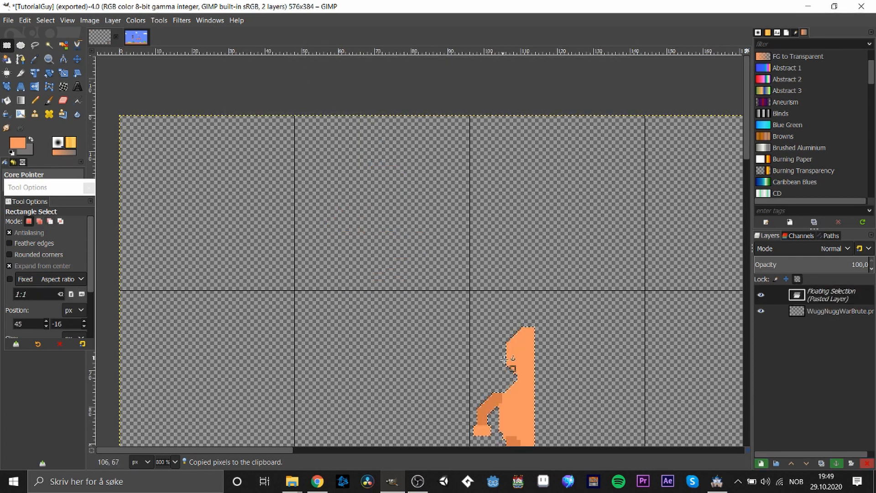
drag(516, 404, 365, 223)
right_click(366, 222)
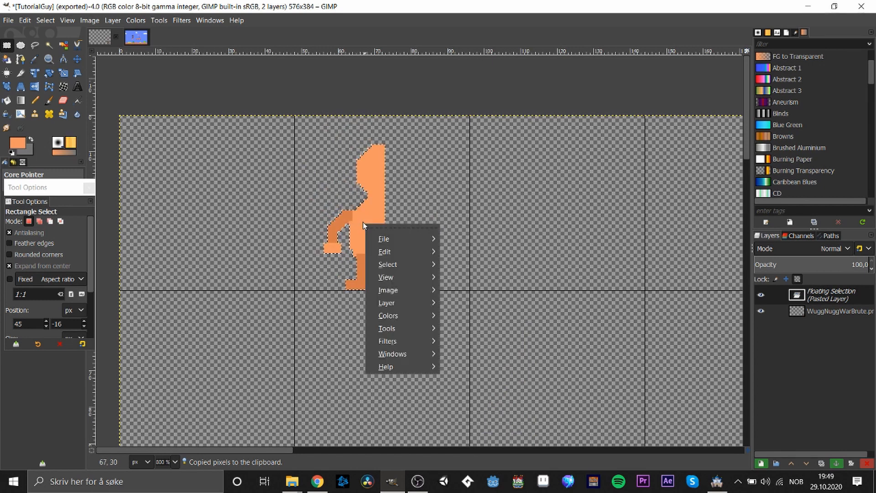
click(502, 225)
- Place a second pasted copy of the left half beside the first and flip it horizontally
drag(422, 241, 477, 239)
right_click(430, 226)
mouse_move(458, 331)
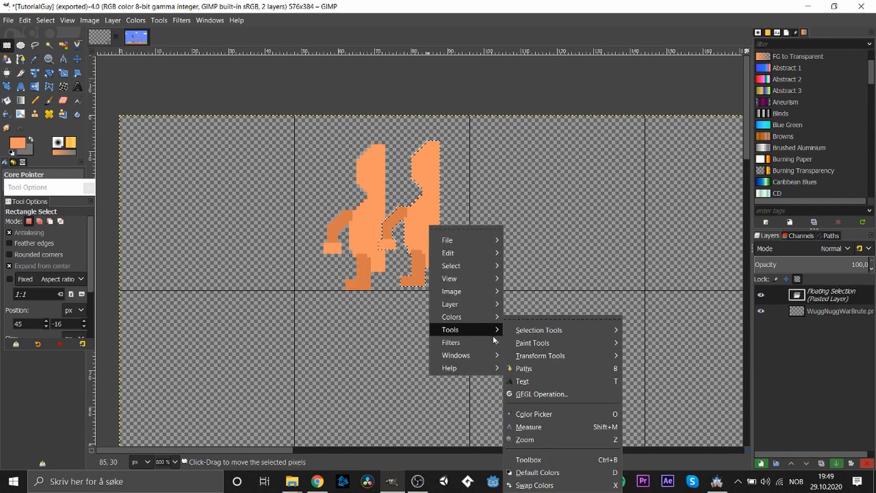
mouse_move(539, 356)
click(676, 408)
click(411, 214)
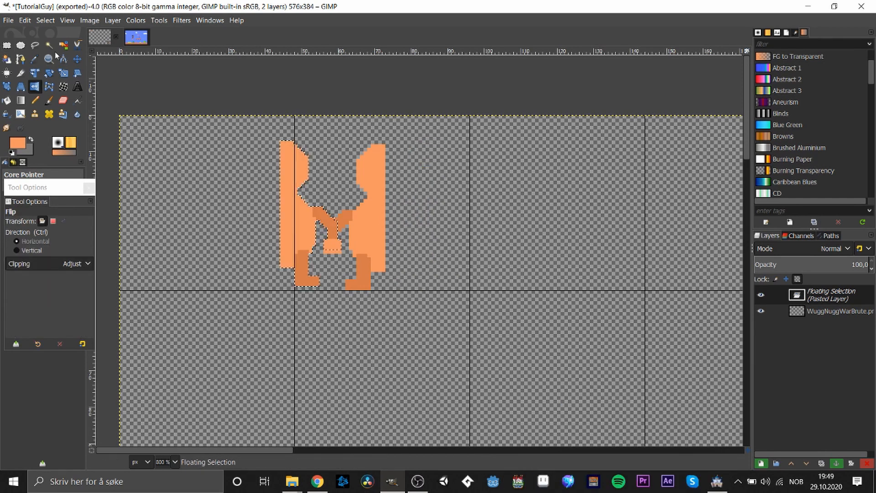
- Join the flipped half to the left half, overlapping them slightly to narrow the body, and anchor it
click(7, 45)
drag(286, 215, 381, 219)
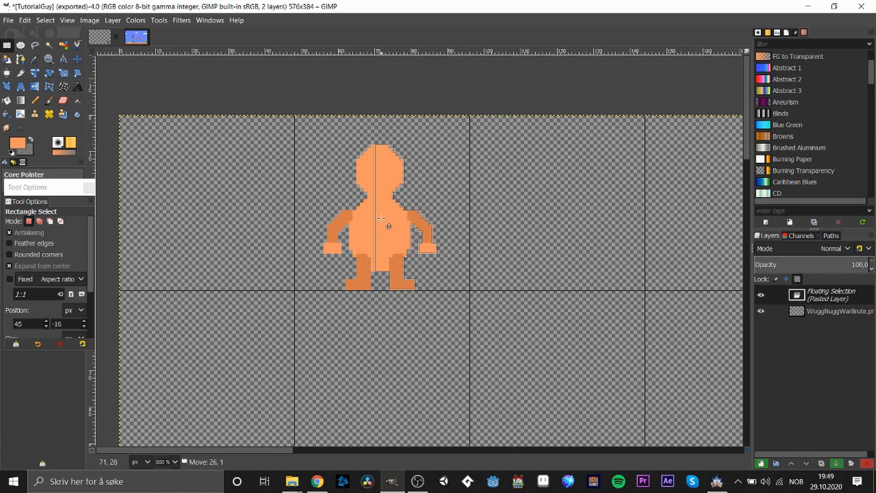
click(456, 263)
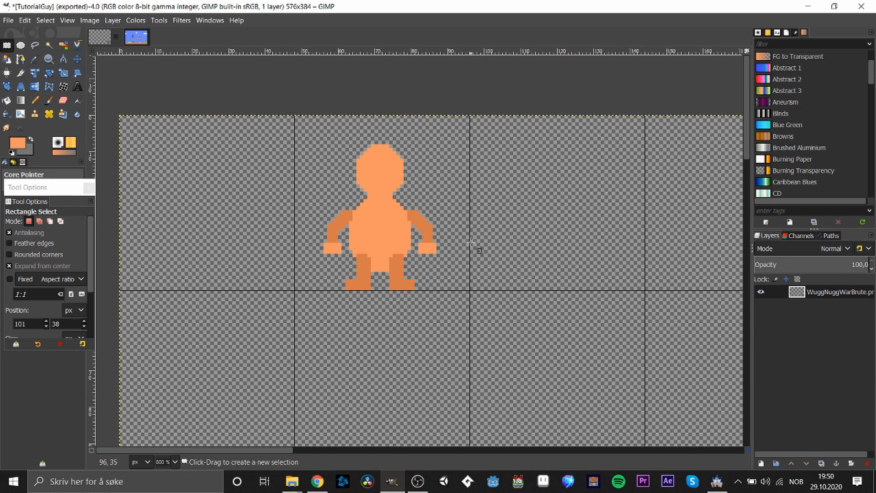
- Paint dark brown shoes over both feet using the Pencil at size 3
click(17, 143)
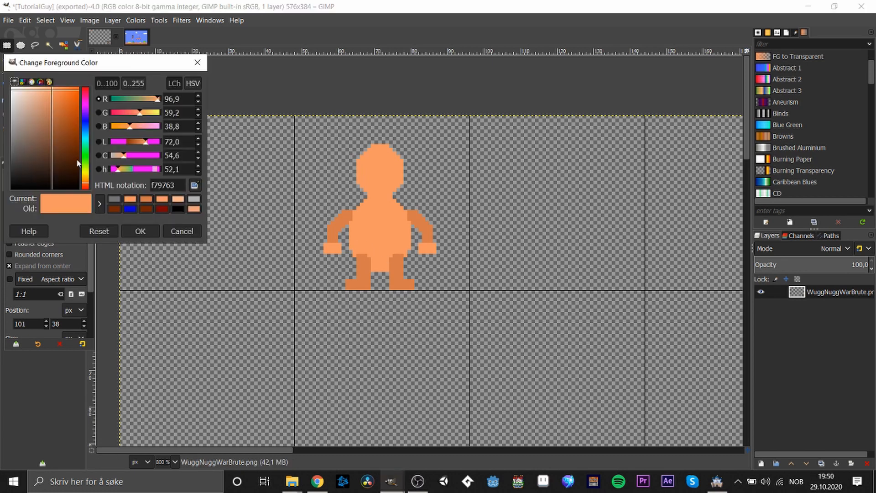
click(79, 154)
click(128, 227)
key(n)
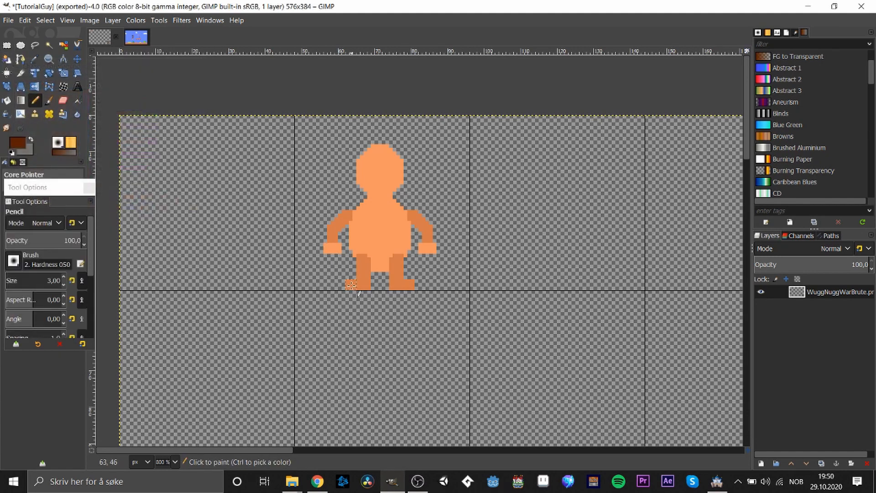
click(349, 286)
drag(349, 286, 370, 285)
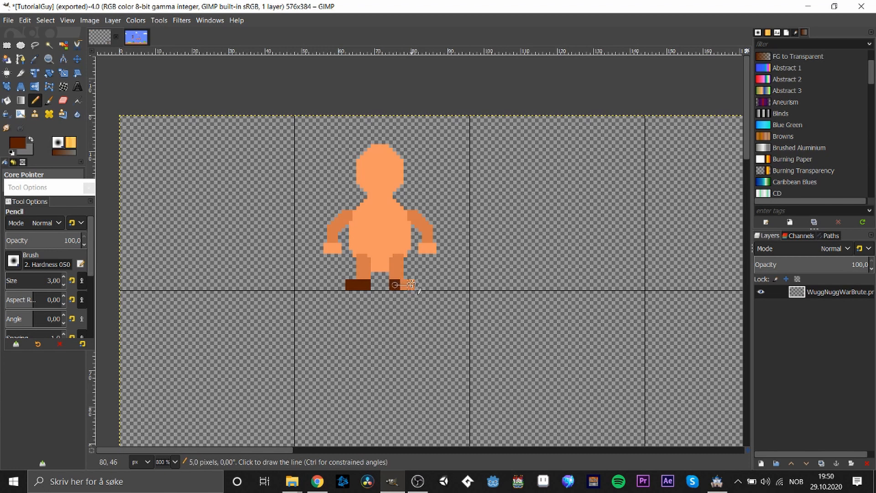
shift+click(408, 284)
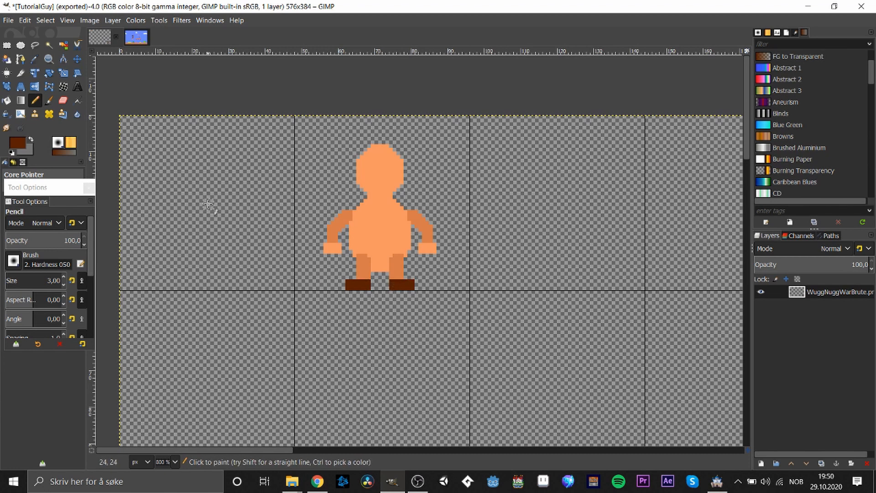
- Paint dark green trousers over both legs and the lower body with the Pencil
click(20, 143)
drag(87, 167, 88, 156)
click(74, 157)
click(140, 231)
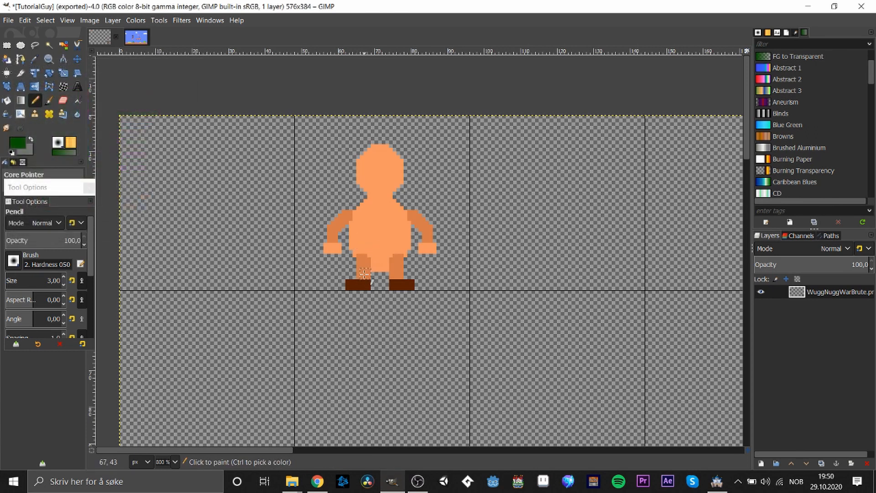
mouse_move(364, 274)
mouse_down()
mouse_move(364, 259)
mouse_move(398, 262)
mouse_move(397, 271)
mouse_up()
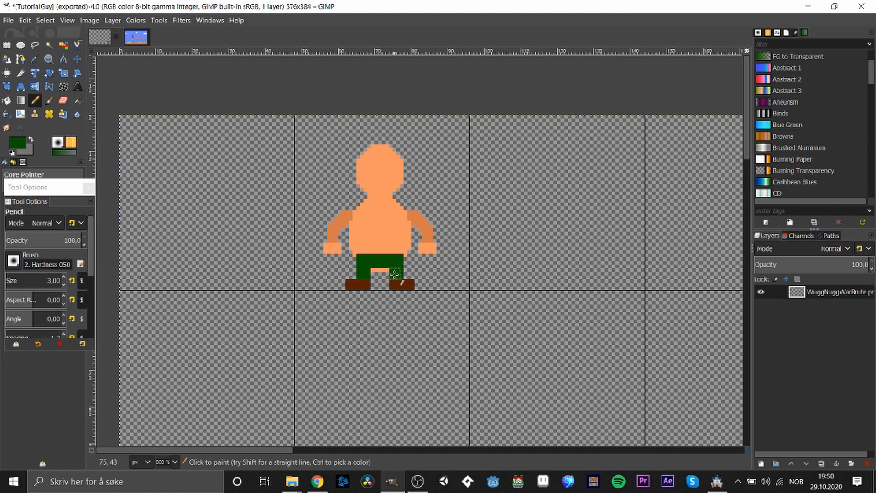
- Turn off expanding selections from the center and delete the leftover skin strip between the trouser legs
click(7, 45)
click(416, 295)
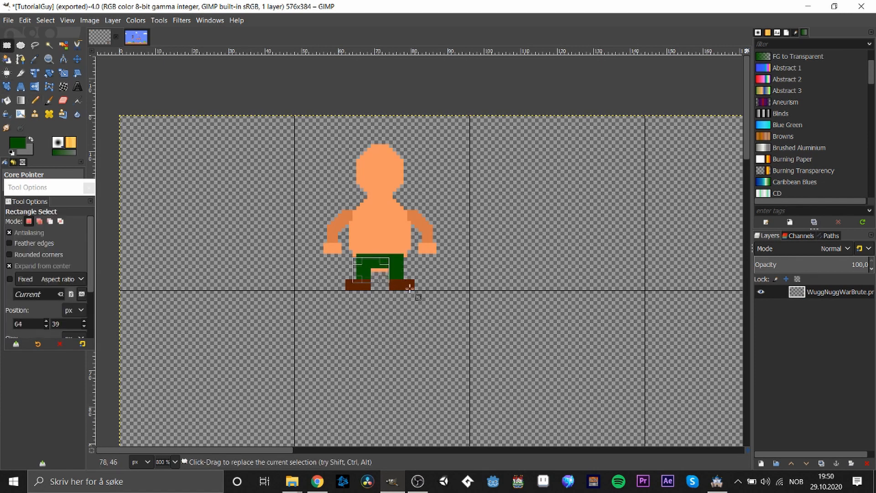
click(9, 266)
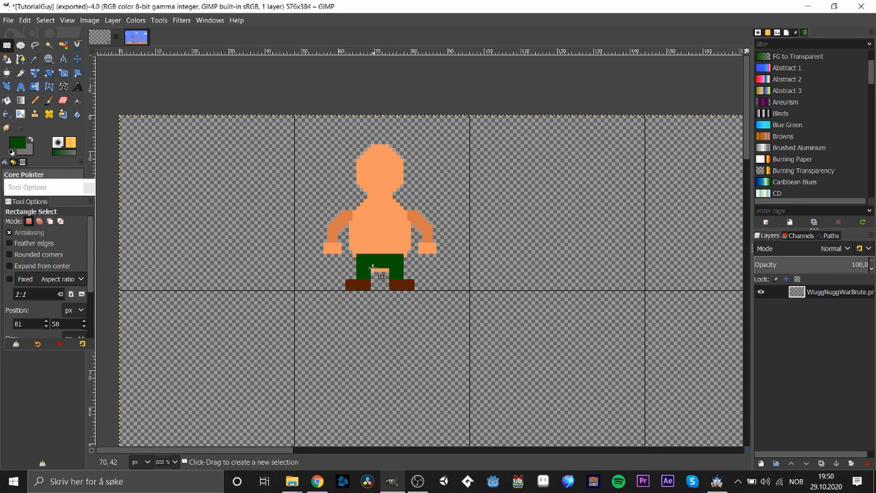
drag(371, 266, 392, 287)
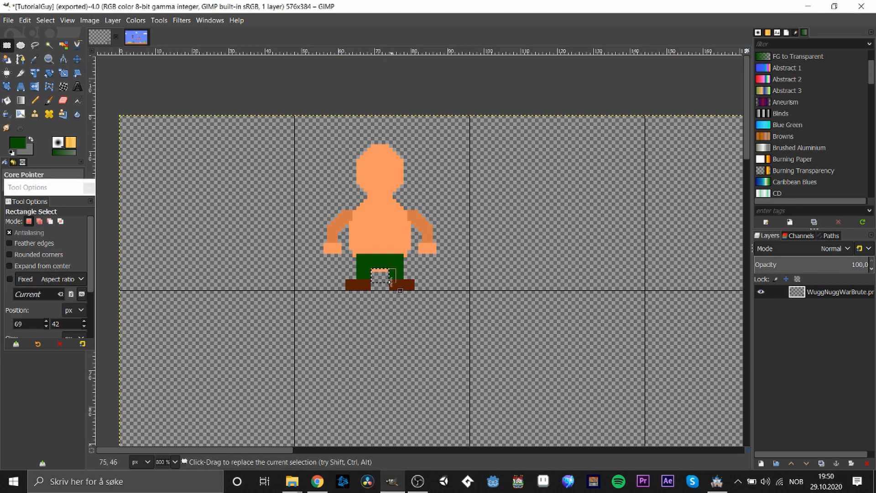
click(410, 314)
- Trim the belly bulges on both sides of the waist so the torso is as wide as the trousers
drag(348, 223, 365, 274)
key(Escape)
drag(404, 219, 410, 262)
click(426, 283)
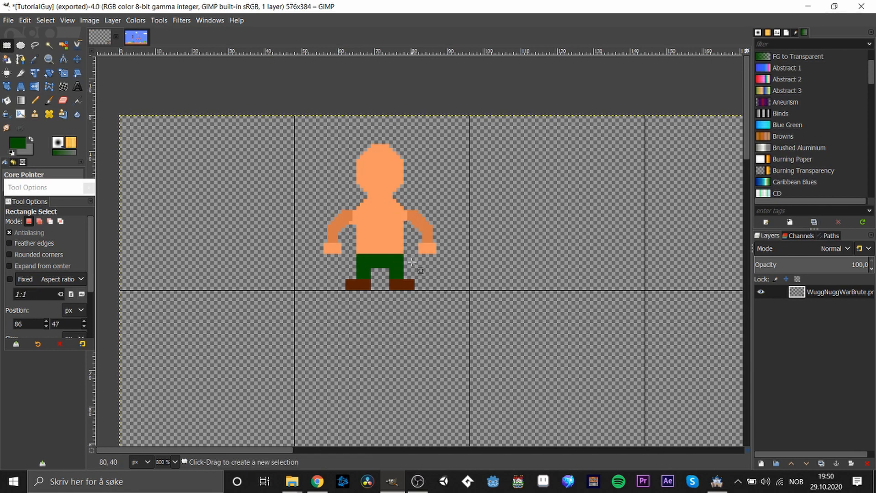
- Sample the body's skin colour and touch up the torso edge beneath the right arm with a size 1 Pencil
key(o)
click(350, 222)
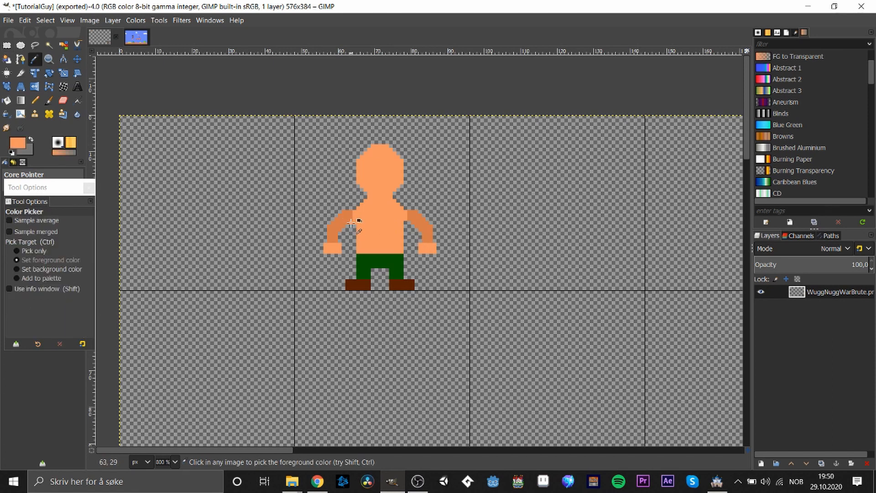
key(n)
click(63, 284)
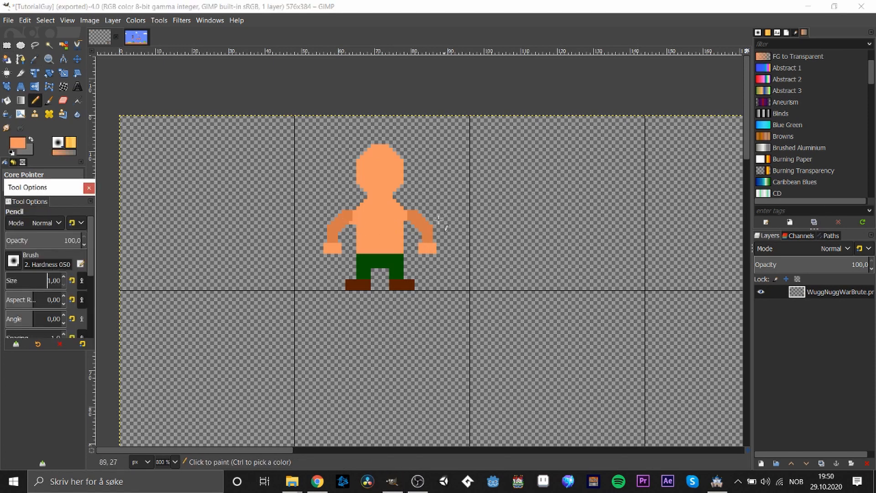
click(405, 222)
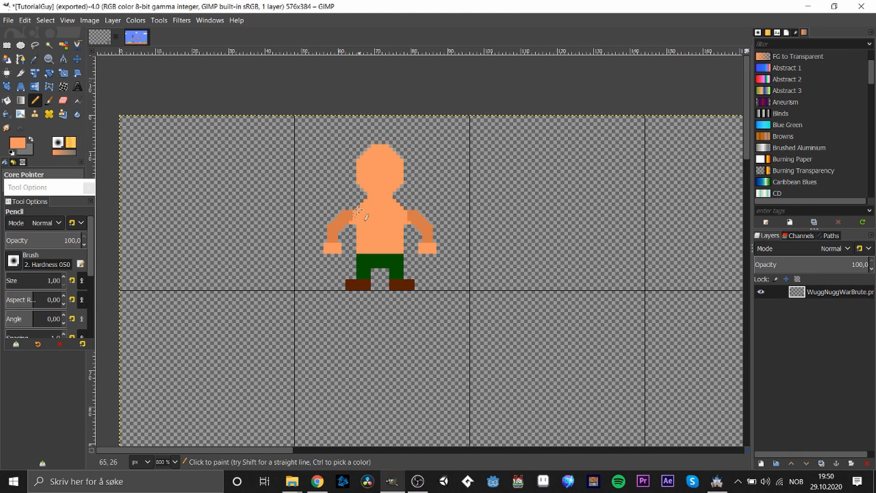
- Draw a very dark brown belt across the waist just above the trousers
click(18, 144)
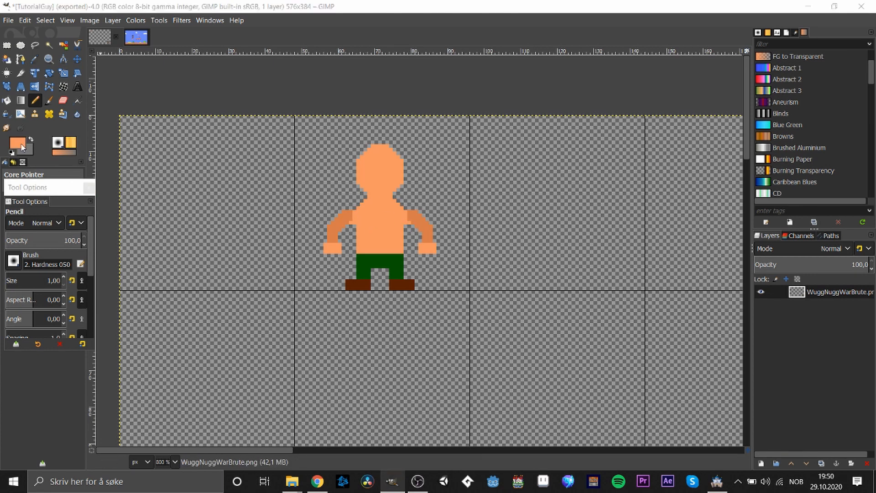
click(70, 164)
click(140, 231)
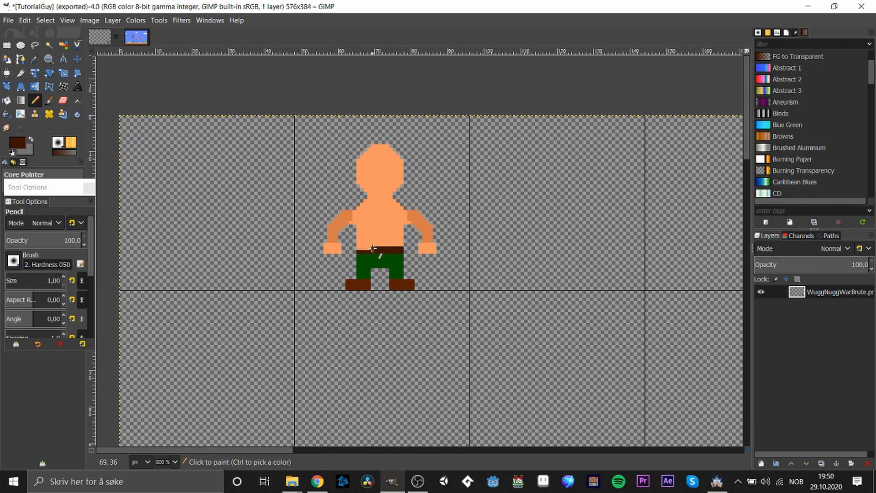
- Add a golden-yellow buckle in the middle of the belt
click(18, 145)
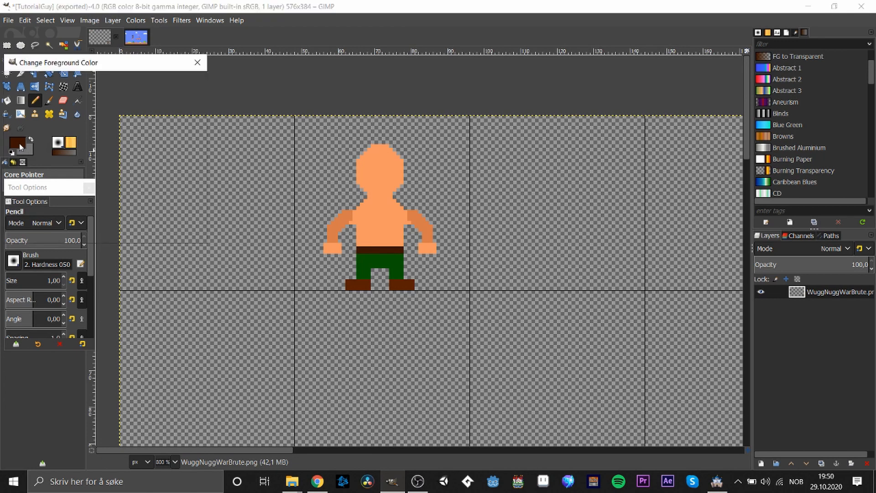
drag(84, 164, 84, 176)
drag(78, 137, 95, 115)
click(134, 232)
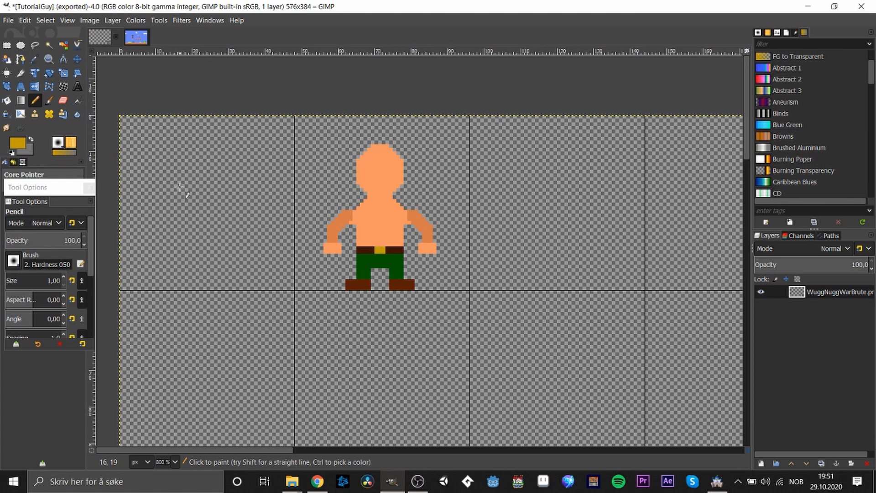
- Outline a short-sleeved shirt on the torso in a slightly brighter green mixed from the trousers' colour, and fill it
key(o)
click(368, 262)
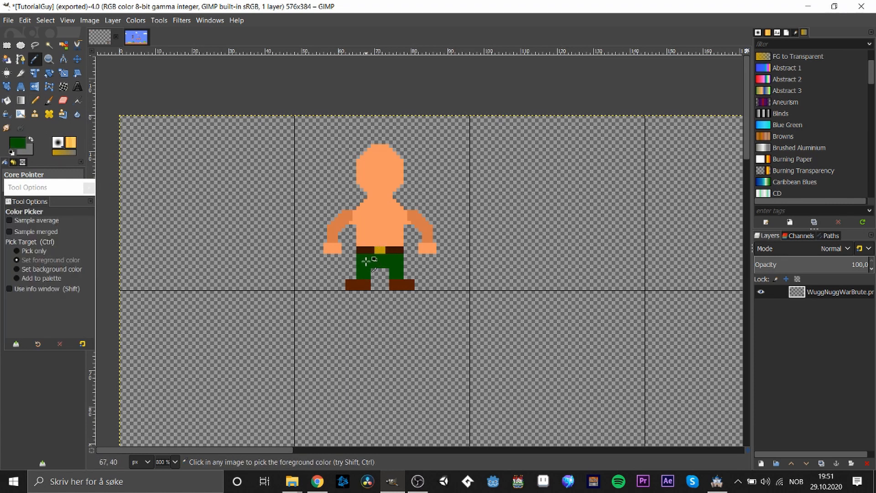
click(11, 146)
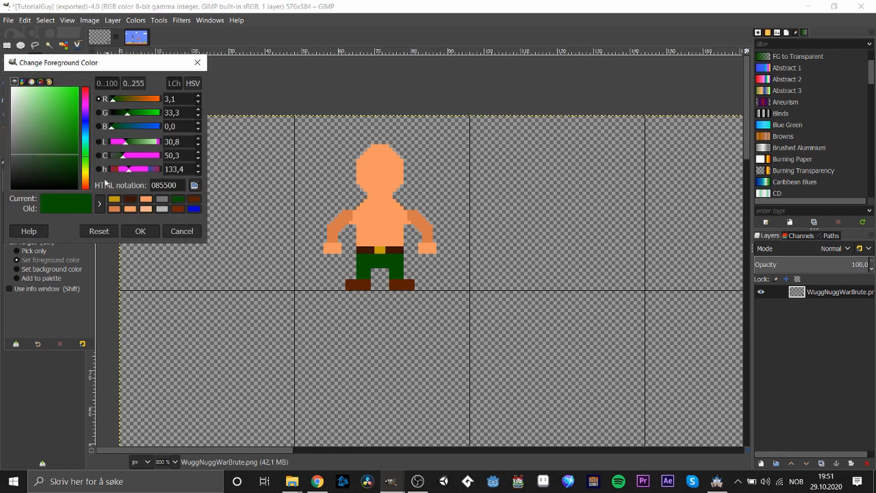
drag(88, 158, 75, 147)
click(137, 231)
key(n)
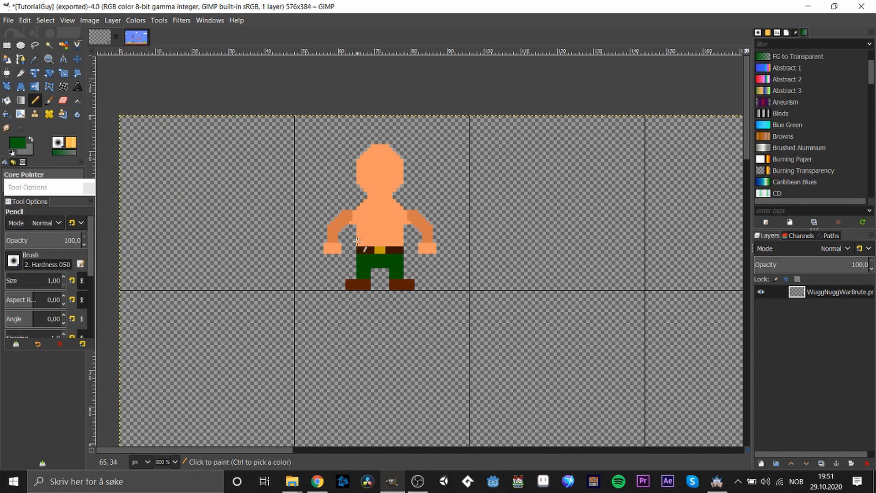
click(358, 242)
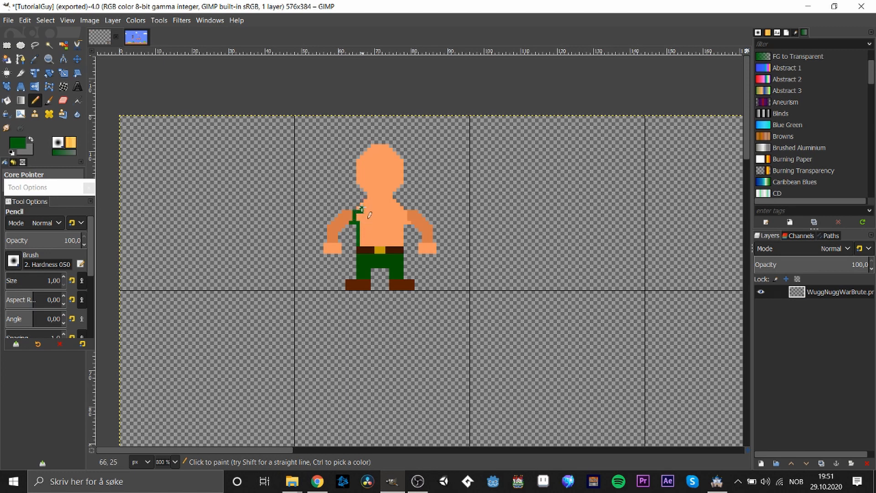
mouse_move(359, 210)
mouse_down()
mouse_move(369, 202)
mouse_move(396, 207)
mouse_up()
click(7, 101)
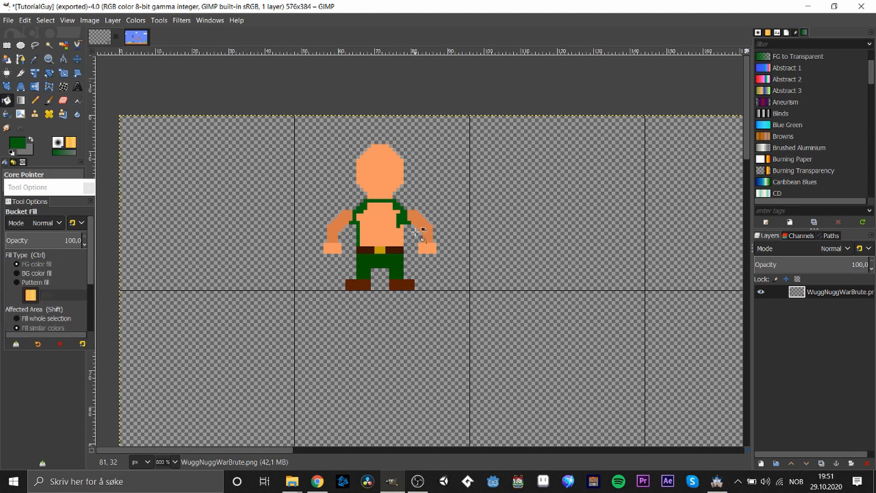
click(381, 231)
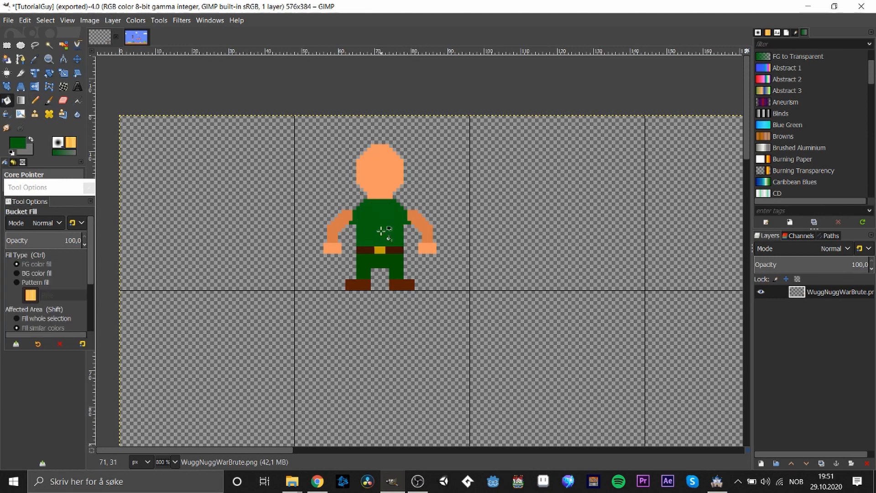
- Copy the head, neck and top edge of the shirt, and anchor the copy one pixel lower
click(7, 45)
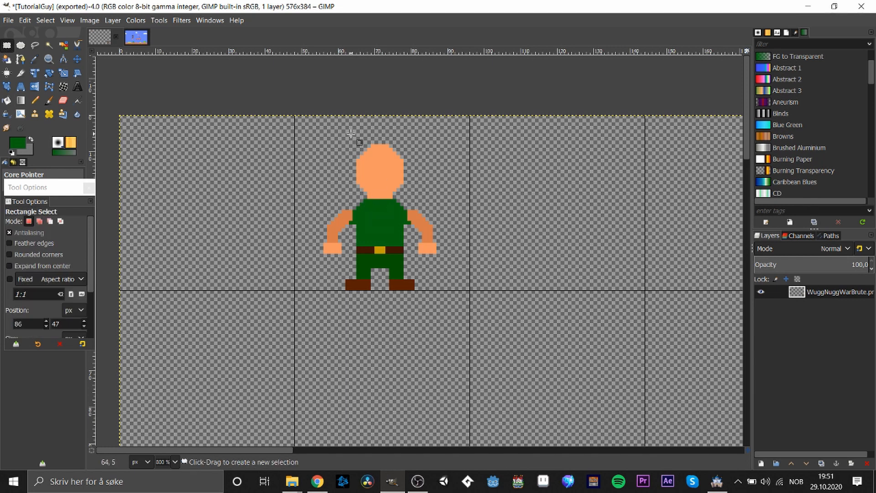
drag(354, 136, 441, 206)
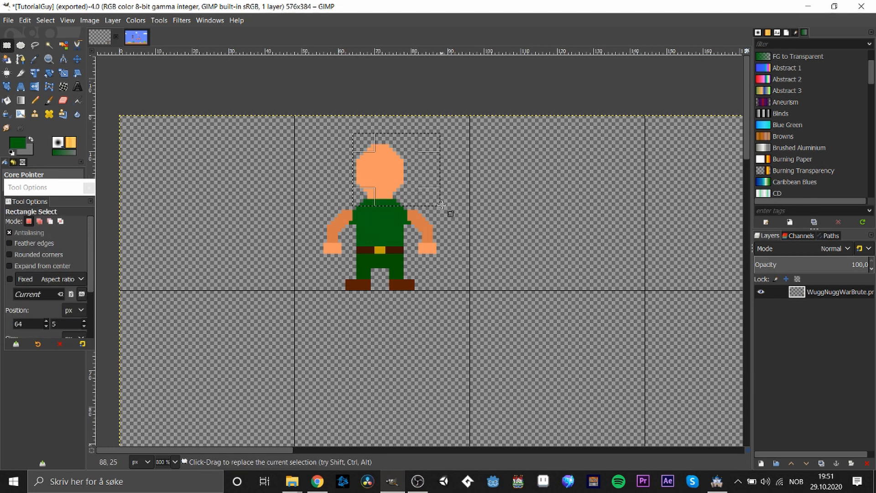
key(ctrl+c)
key(ctrl+v)
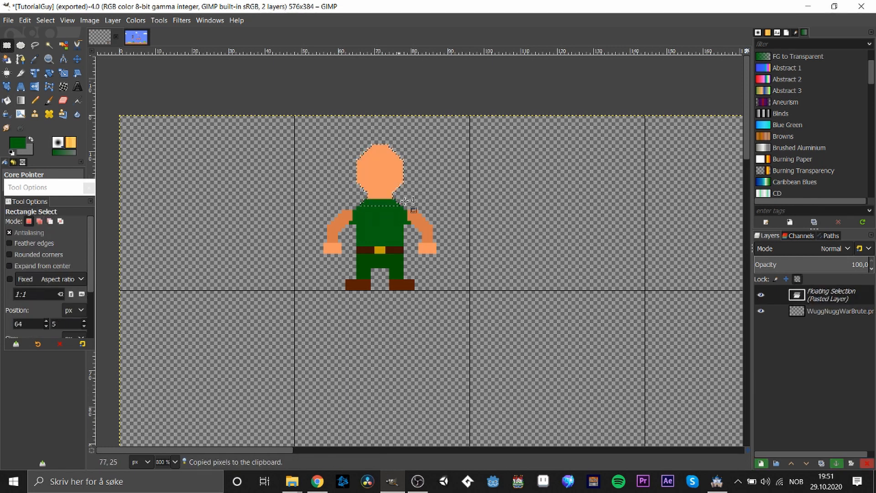
drag(375, 179, 375, 183)
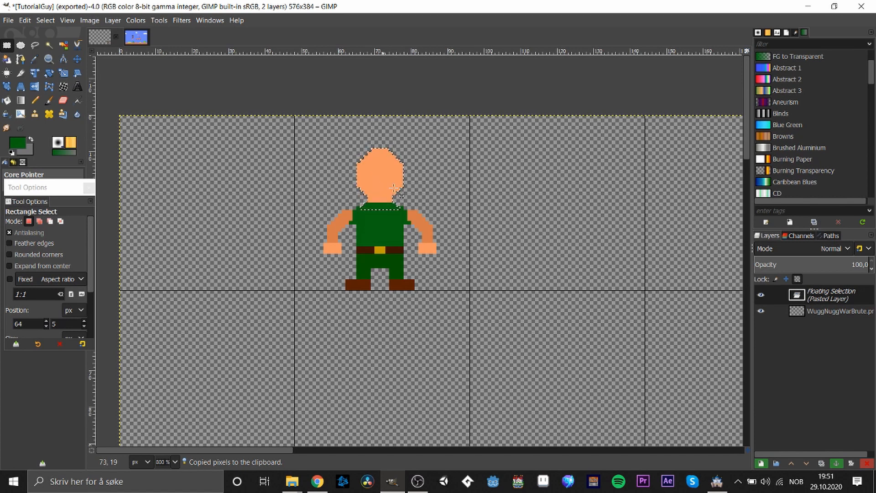
click(479, 210)
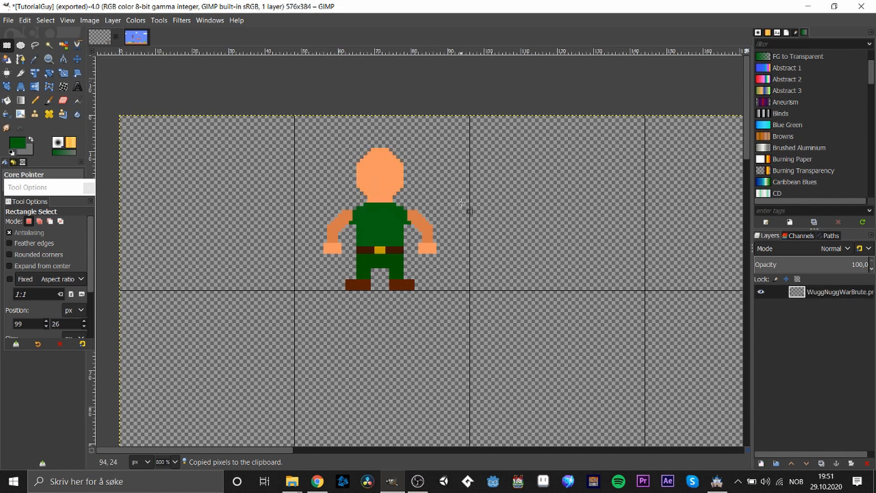
- Sample the neck's skin colour and draw a small V-shaped neckline into the top of the shirt with the Pencil
key(o)
click(378, 199)
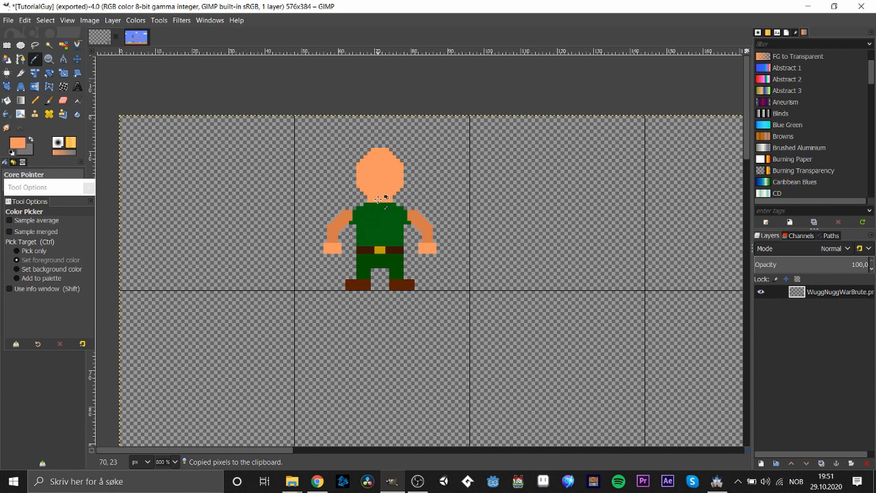
key(n)
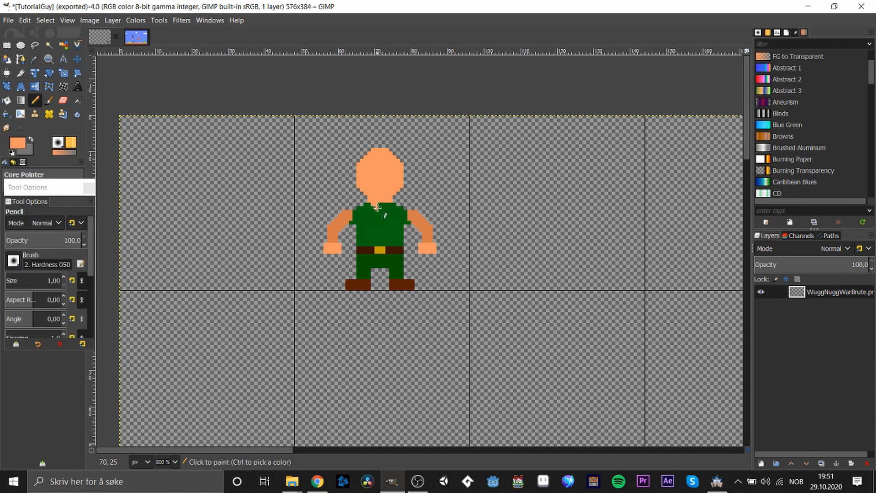
click(379, 209)
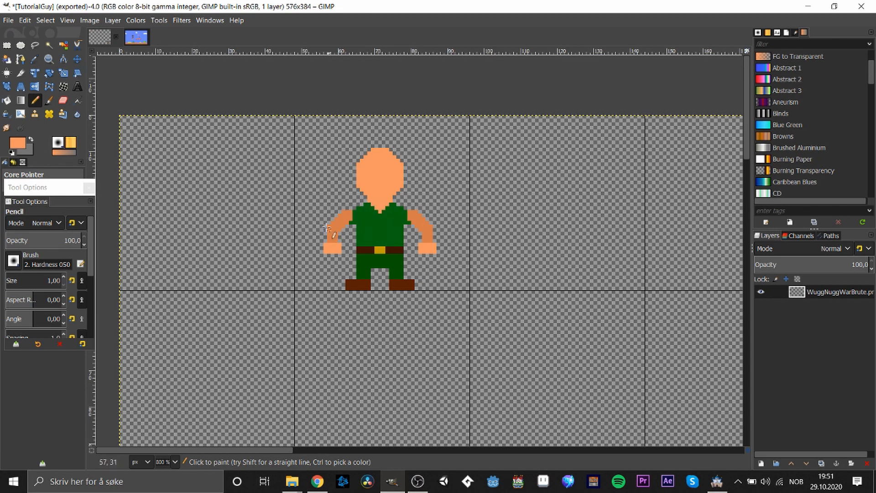
- Mix a darker, more saturated orange from the skin colour and fill both arms with it, leaving the hands in the skin colour
key(r)
drag(283, 187, 352, 243)
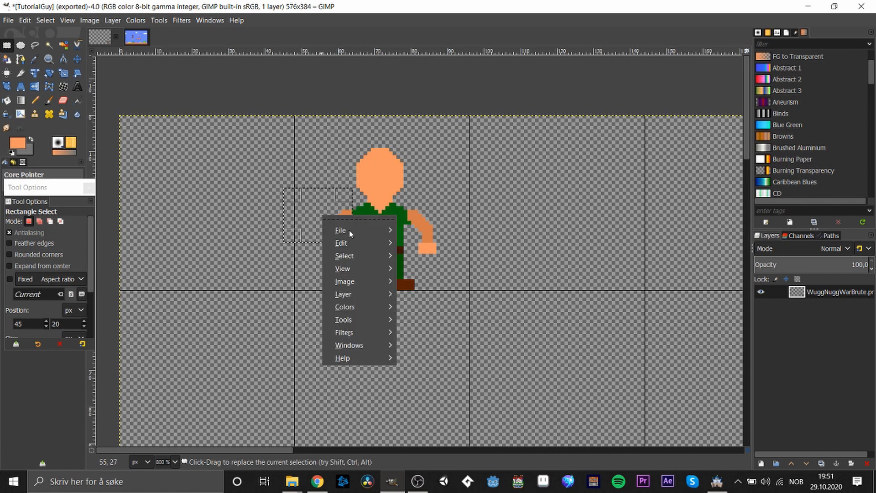
right_click(323, 216)
key(Escape)
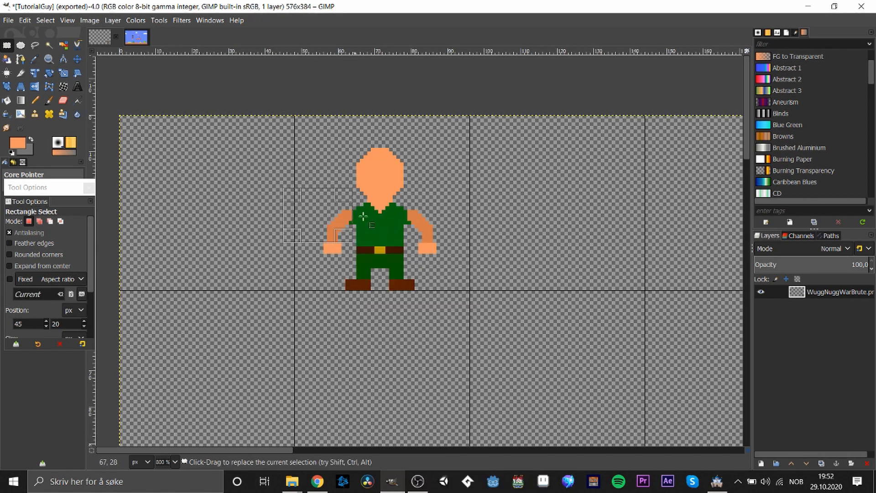
click(17, 143)
mouse_move(71, 127)
mouse_down()
mouse_move(78, 98)
mouse_move(79, 112)
mouse_up()
click(141, 231)
click(6, 100)
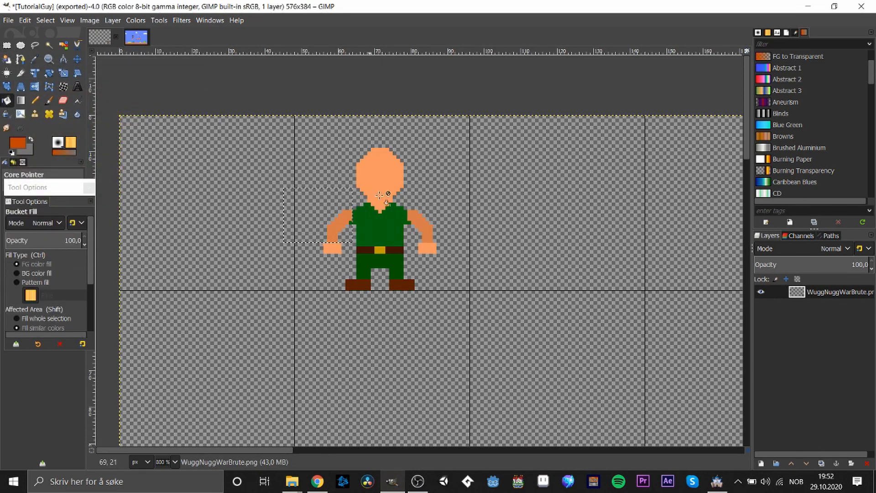
click(342, 222)
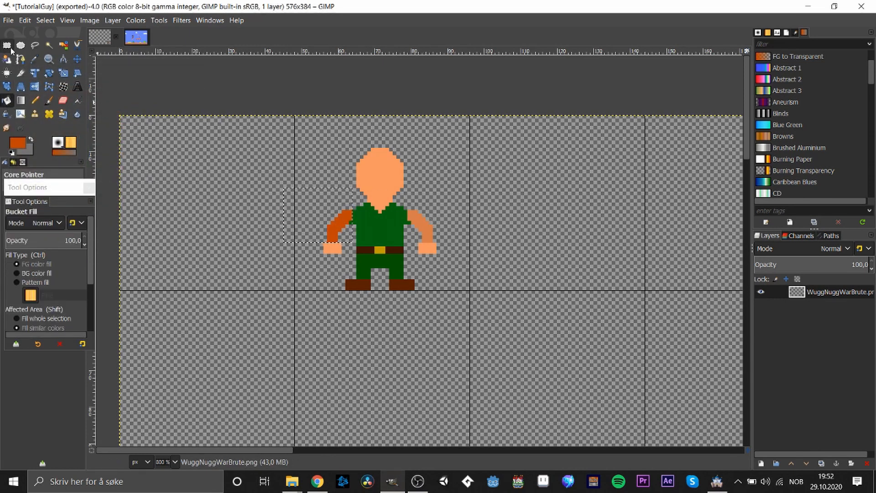
key(r)
key(shift+b)
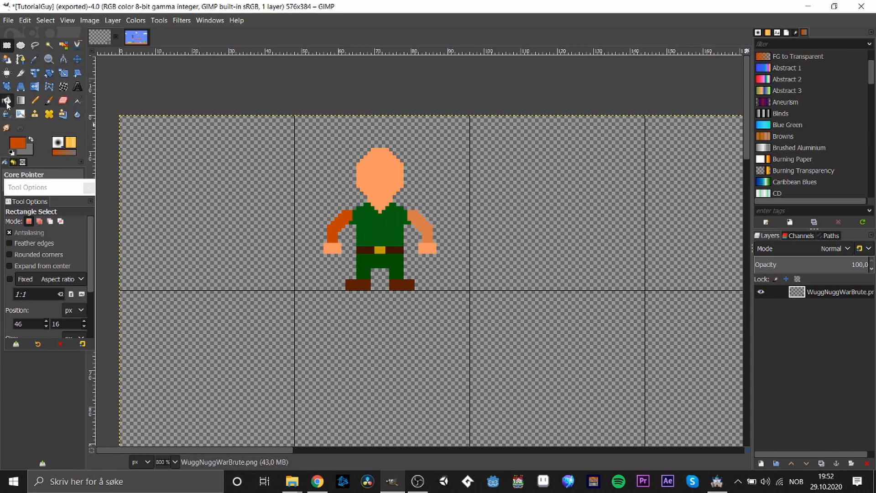
click(417, 227)
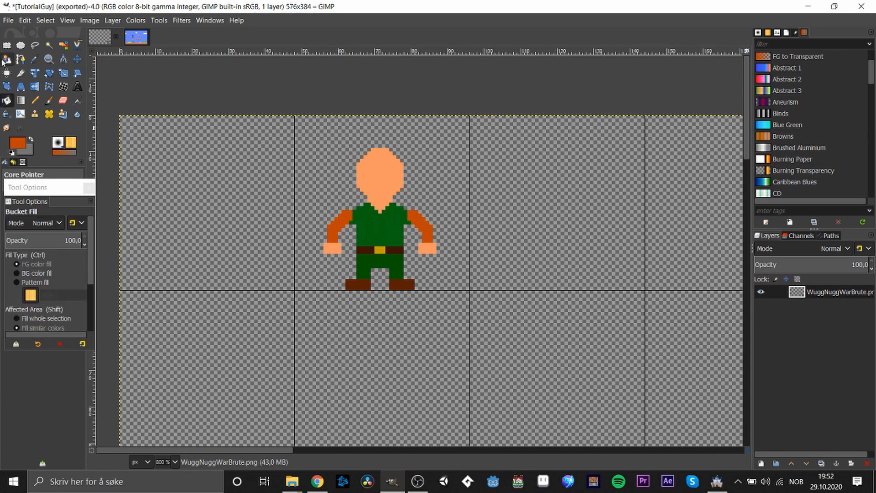
- Cut out the left arm with its hand and paste it one pixel closer to the torso
click(7, 45)
drag(314, 207, 352, 260)
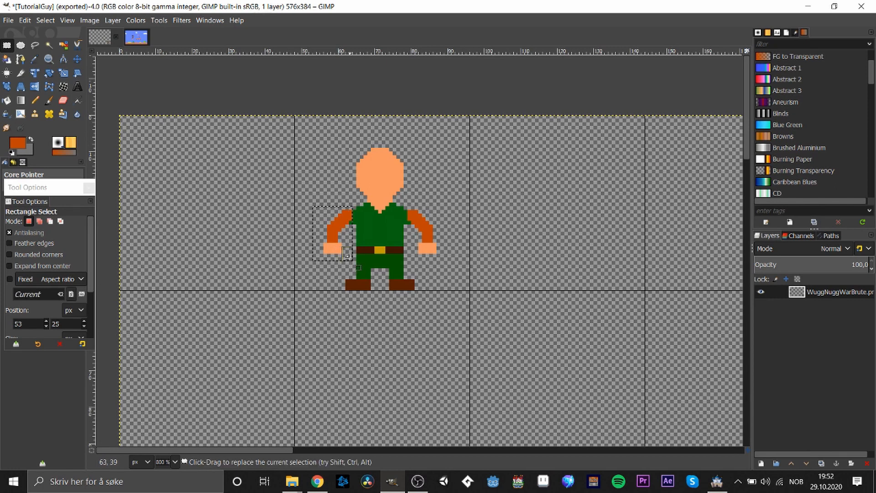
key(ctrl+c)
key(ctrl+x)
key(ctrl+v)
drag(334, 231, 337, 228)
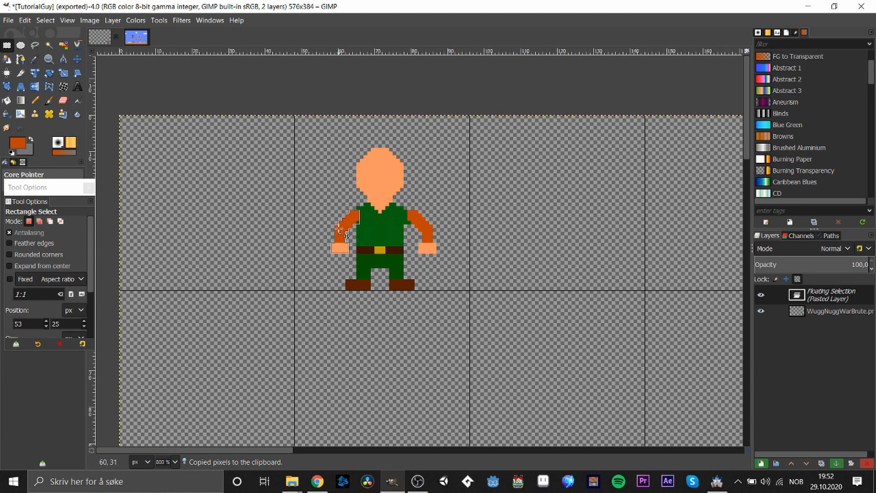
click(475, 292)
- Move the right arm with its hand one pixel closer to the torso to match the left arm
drag(411, 204, 459, 275)
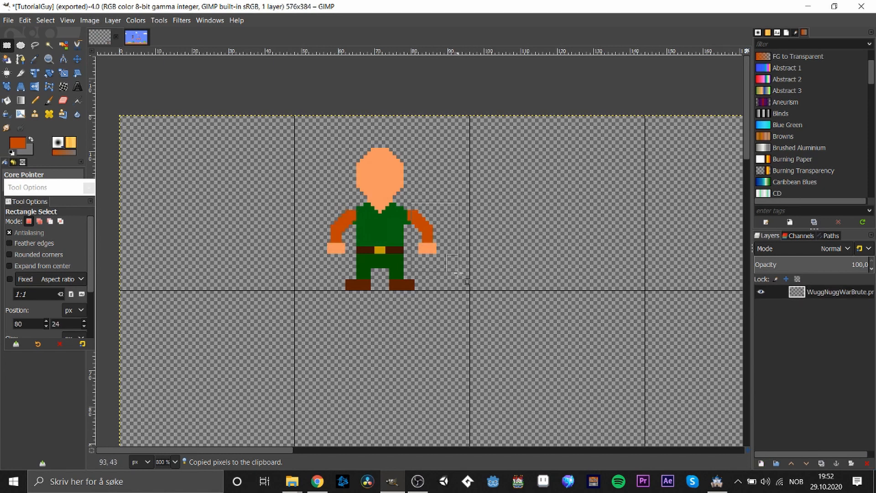
key(ctrl+c)
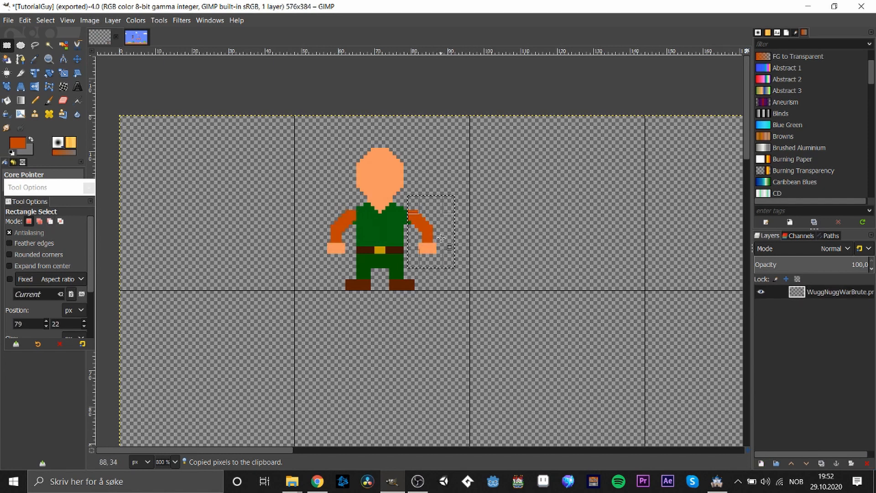
key(ctrl+v)
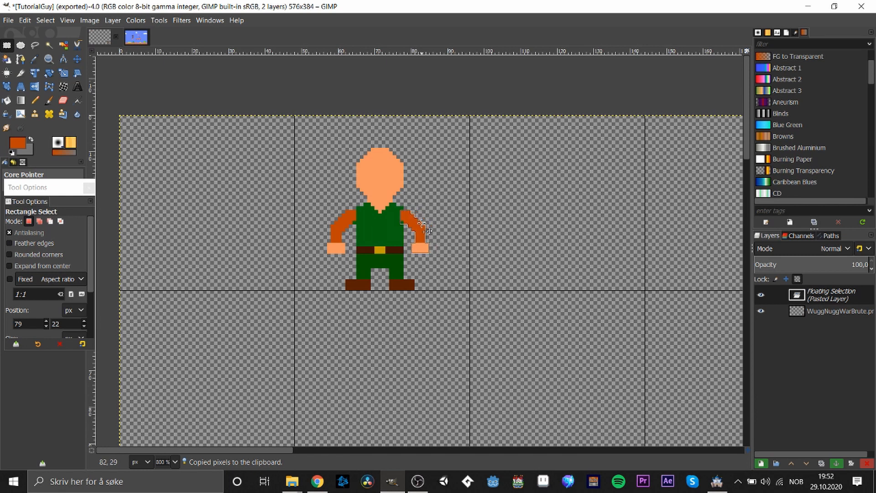
drag(426, 222, 423, 222)
click(523, 264)
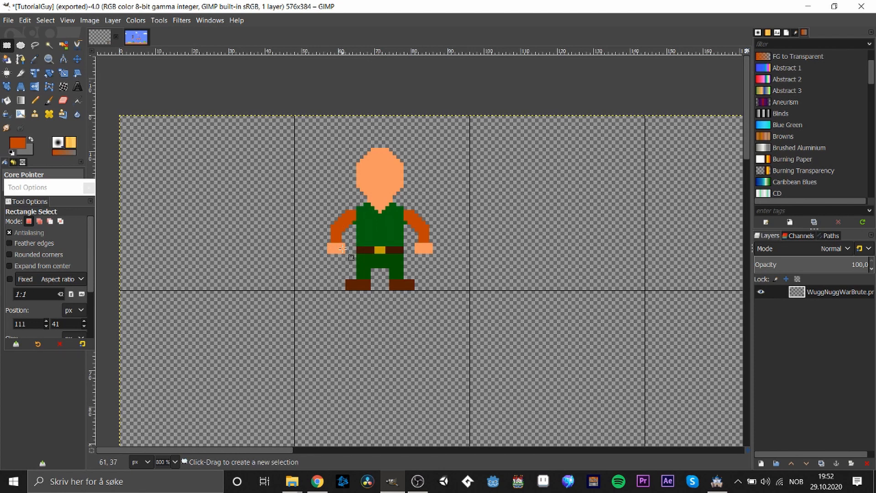
- Clear the lower corner pixels of the left hand and the lower inner corner of the right hand to round them
drag(341, 249, 347, 257)
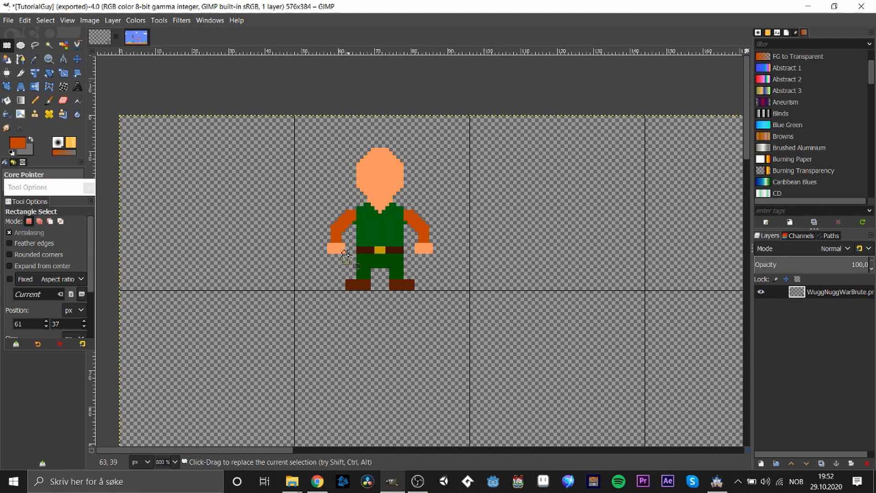
click(311, 272)
click(335, 280)
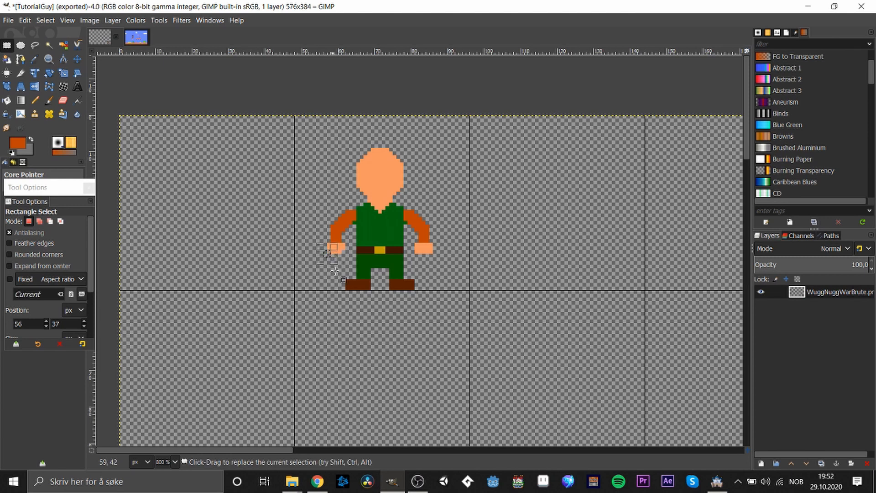
click(414, 251)
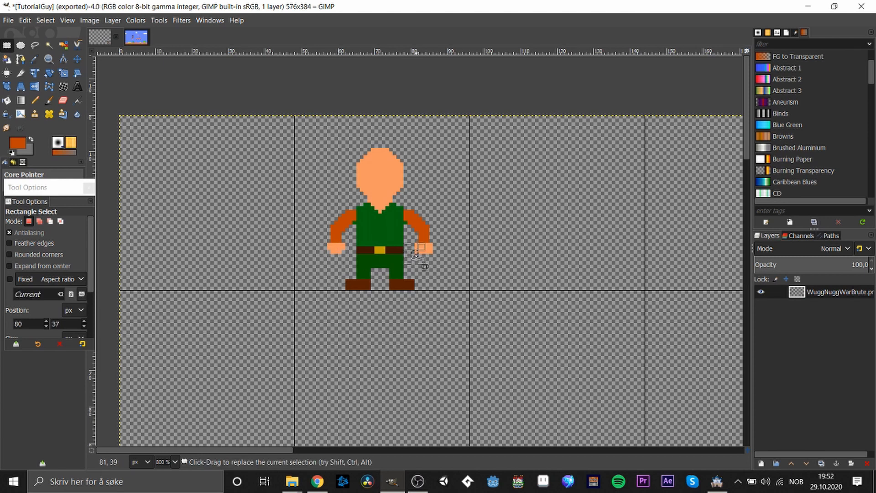
click(428, 250)
key(Delete)
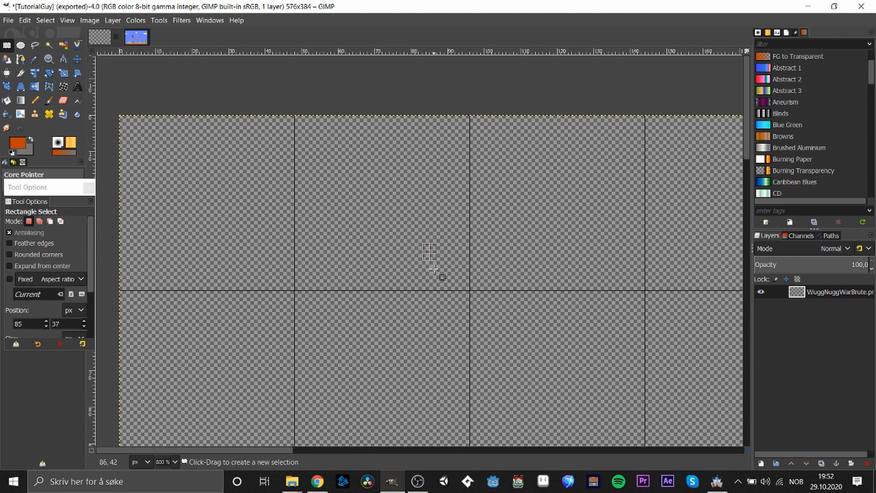
key(ctrl+z)
scroll(413, 249, up, 1)
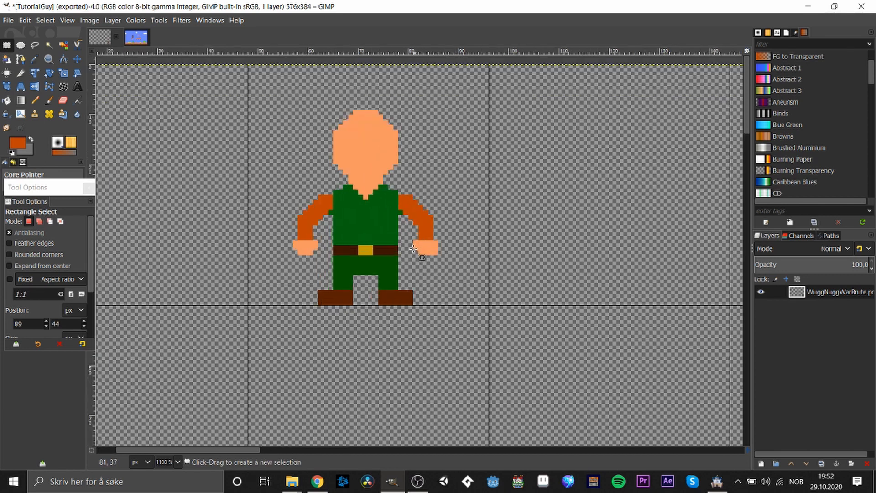
- Trim the pixels sticking out on both sides of the right hand and on the outer side of the left hand
drag(433, 248, 439, 254)
drag(411, 240, 429, 265)
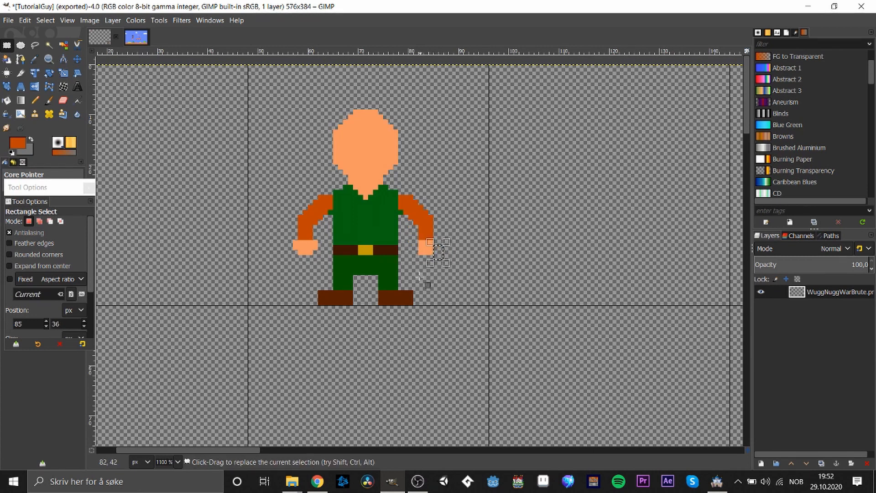
click(444, 294)
drag(289, 240, 305, 255)
click(307, 277)
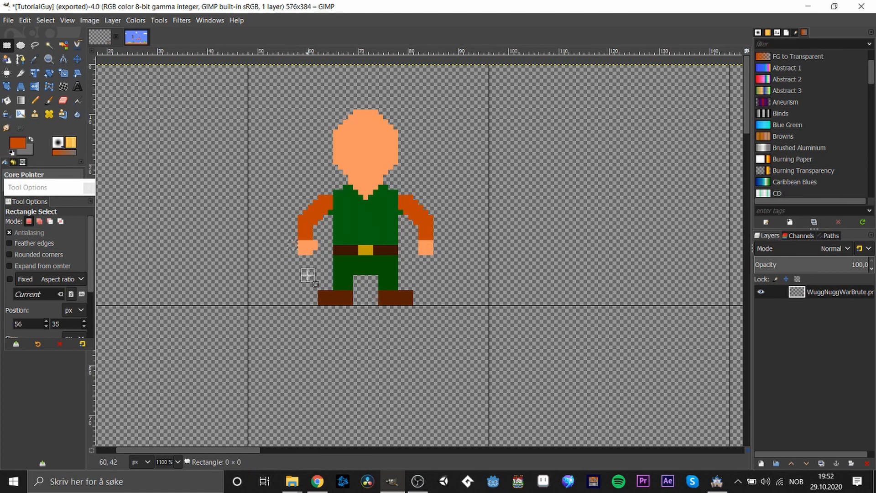
- Copy the left hand, flip the copy horizontally and anchor it over the right hand at the end of the right arm
drag(299, 241, 315, 258)
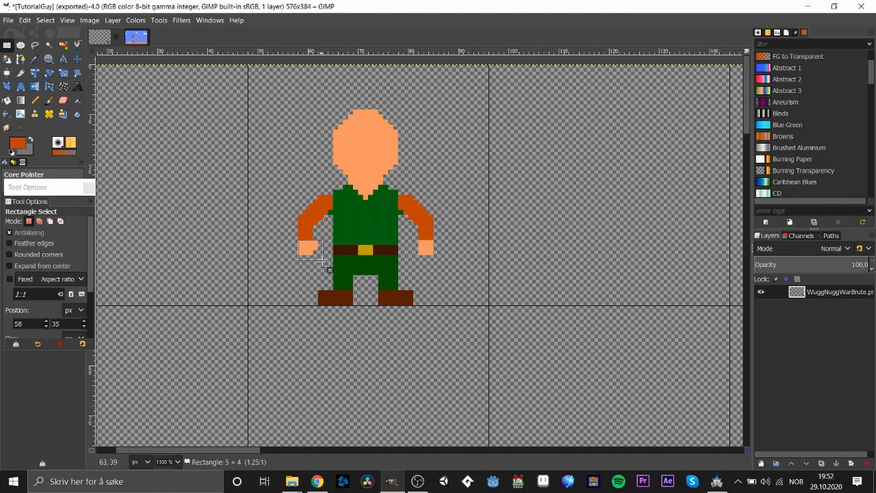
key(ctrl+c)
drag(420, 235, 444, 264)
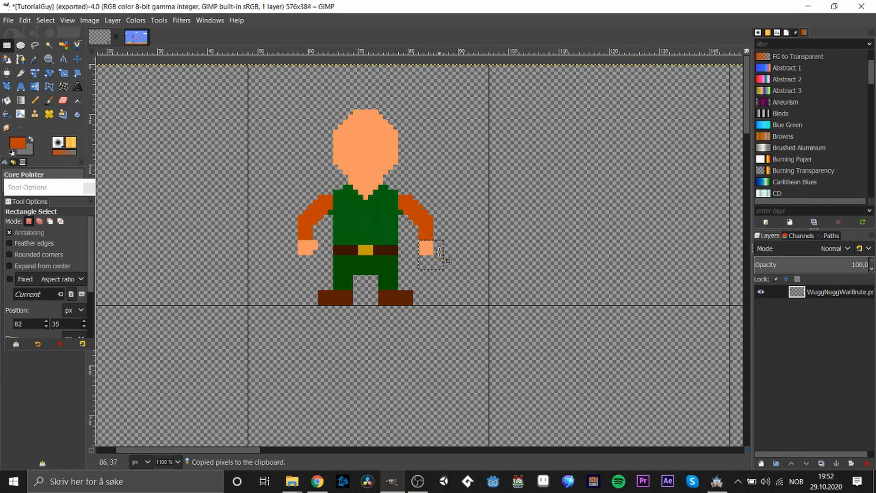
key(ctrl+v)
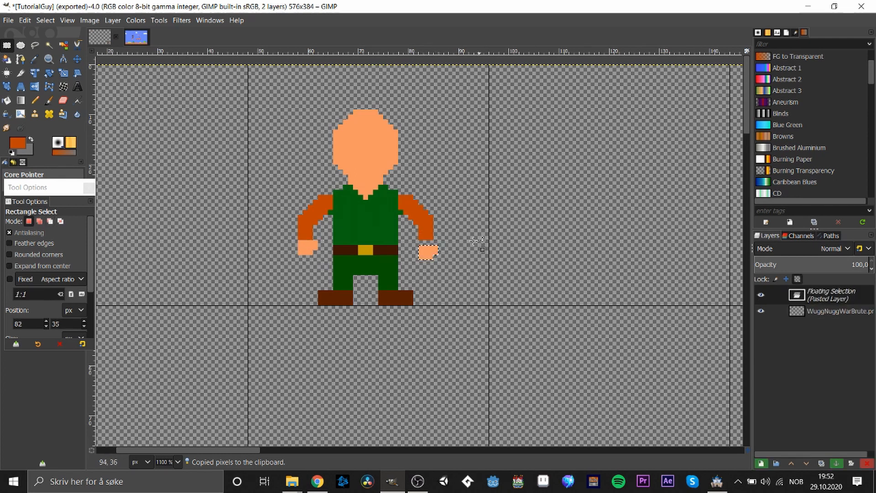
right_click(429, 242)
mouse_move(467, 351)
mouse_move(537, 355)
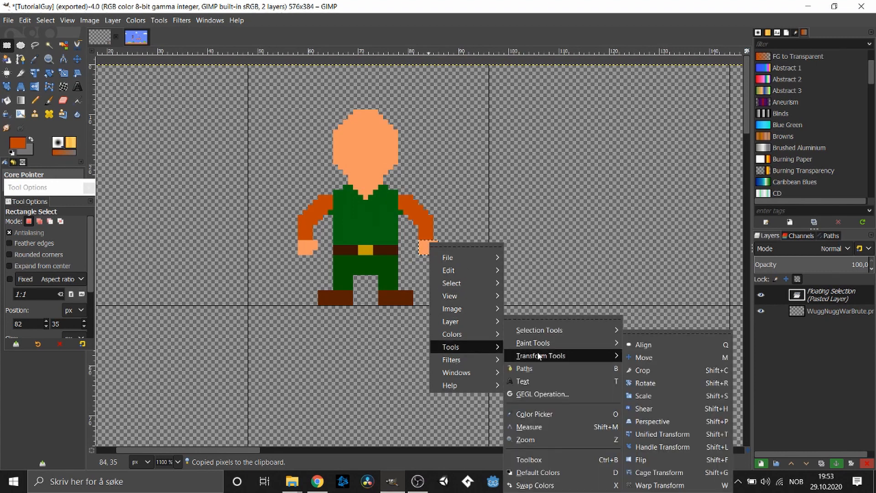
click(685, 459)
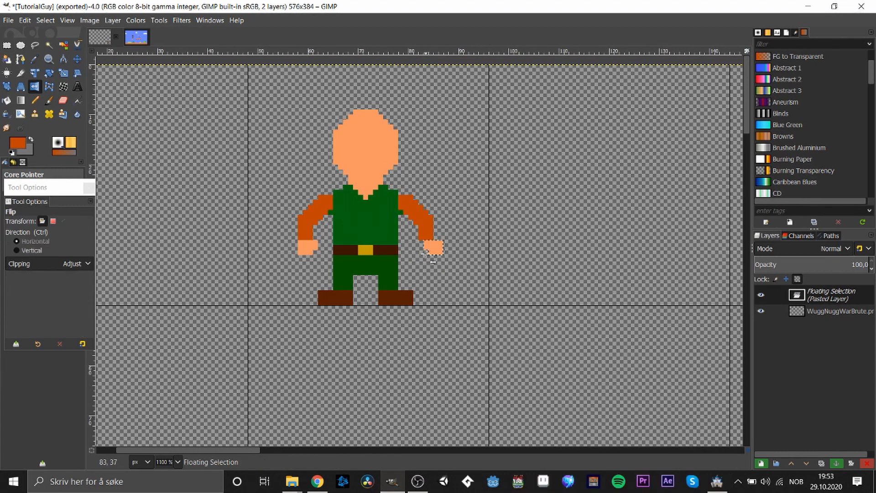
key(r)
drag(436, 249, 425, 250)
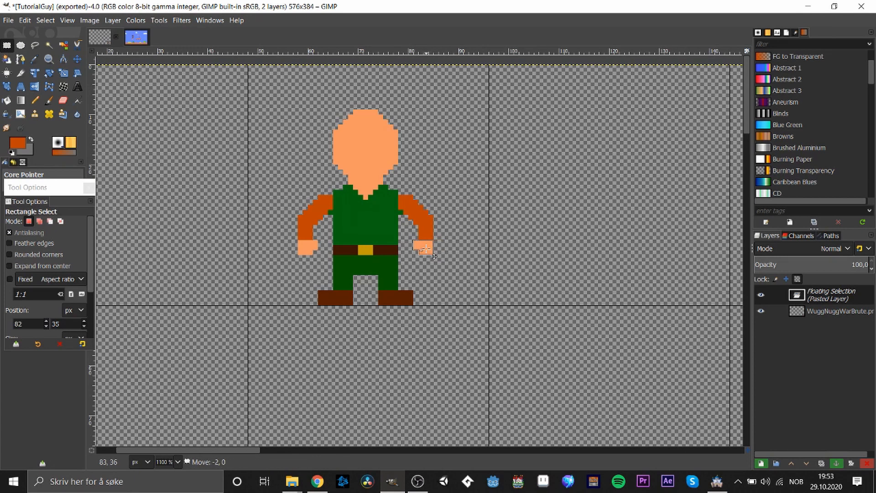
click(465, 293)
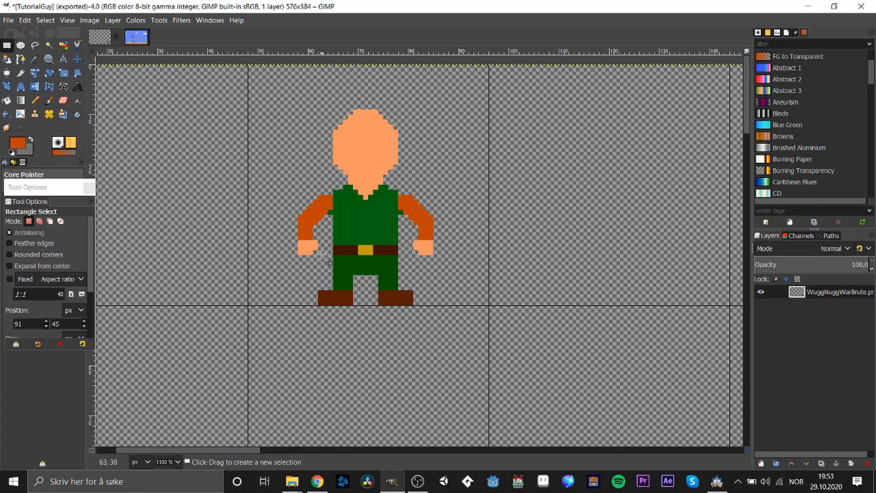
- Sample the tunic's green, mix a lighter shade and draw a straight one-pixel highlight along the tunic's left edge
key(o)
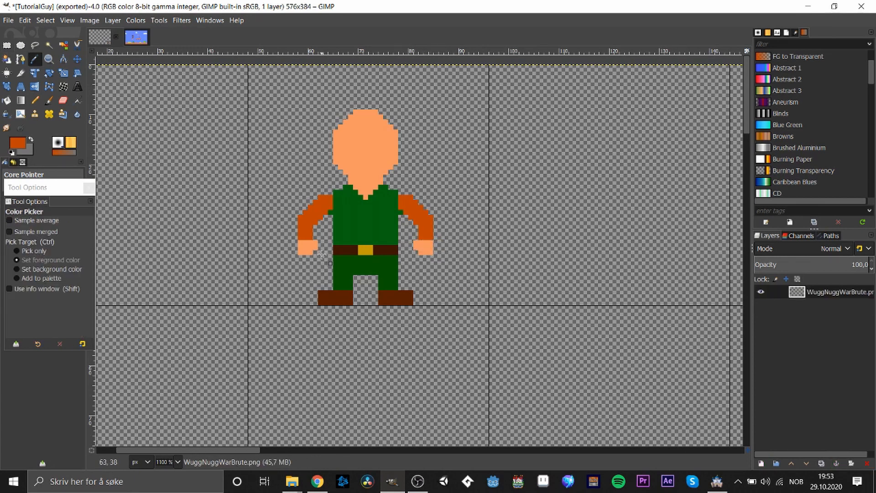
click(354, 223)
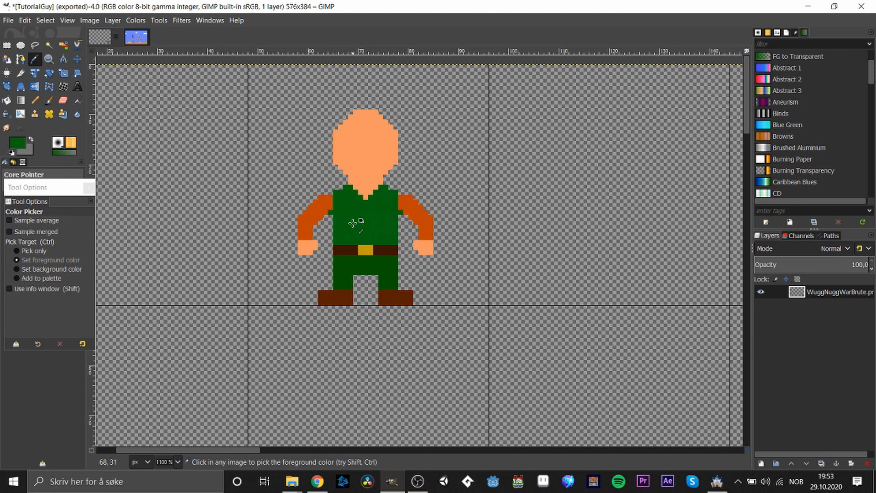
click(18, 144)
drag(76, 147, 88, 142)
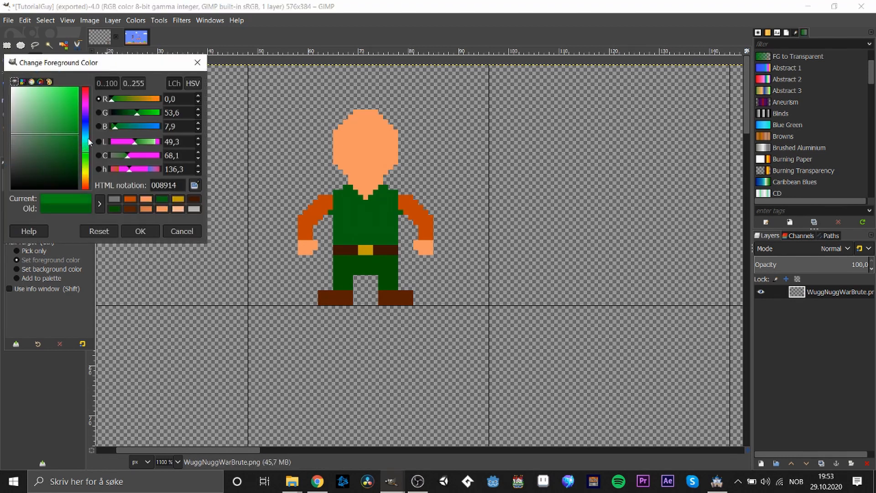
click(141, 232)
key(n)
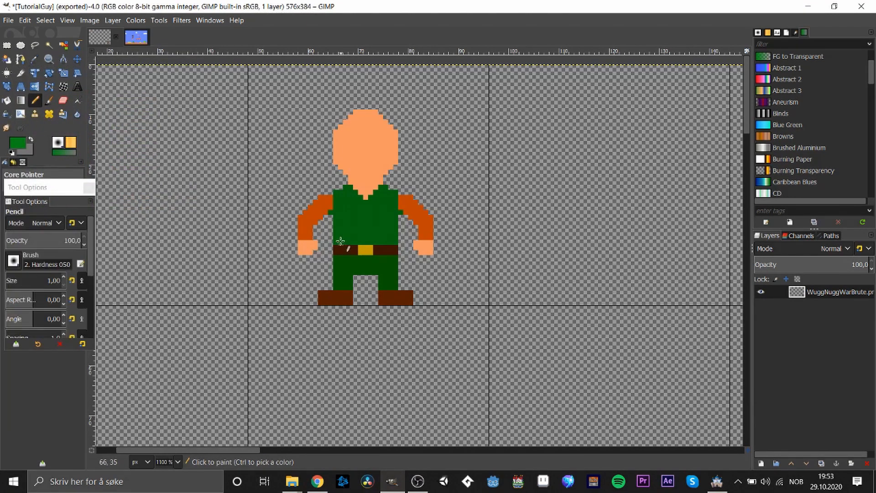
click(337, 241)
shift+click(336, 196)
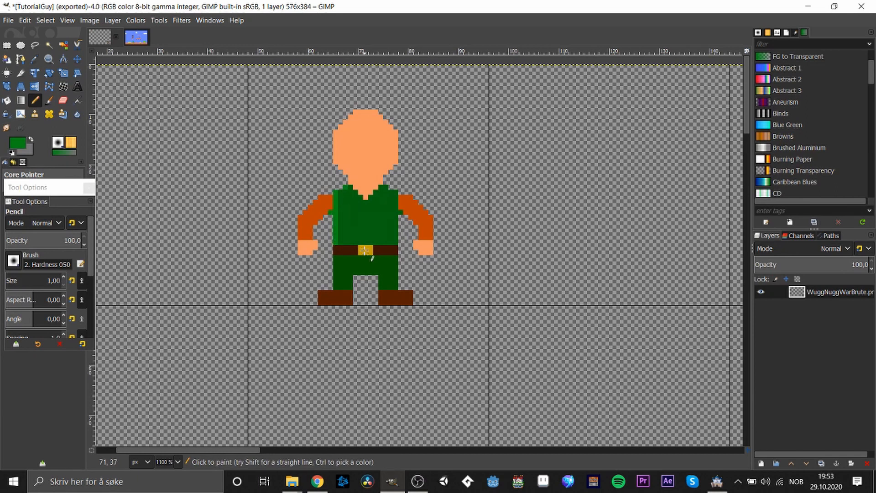
- Sample the trousers' green, mix a slightly lighter shade and paint a highlight along the left edge of the trousers
key(o)
click(337, 268)
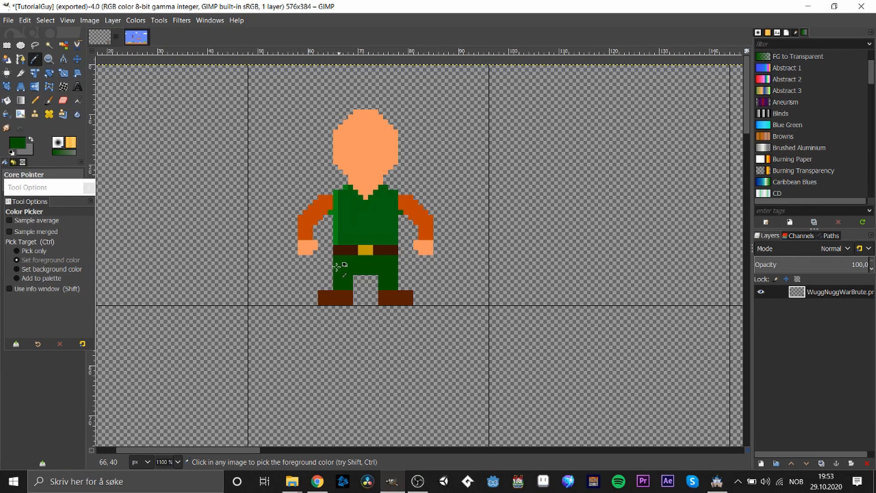
click(25, 144)
drag(77, 155, 77, 147)
click(140, 231)
key(n)
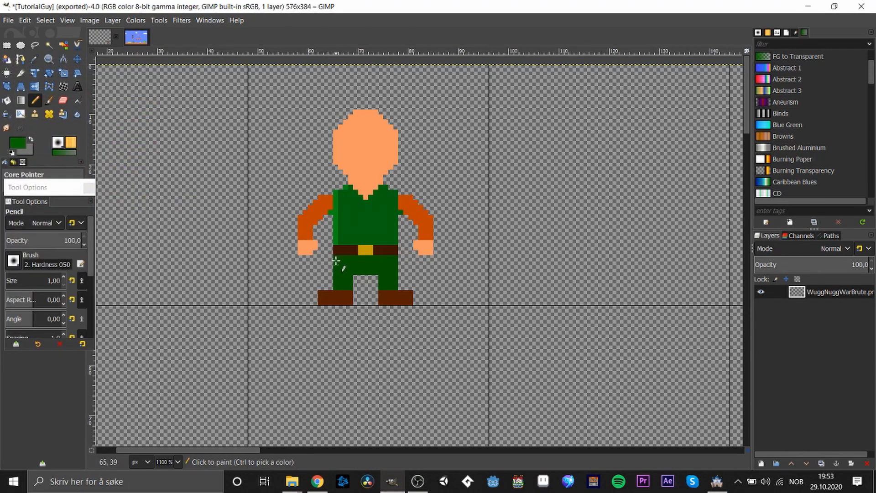
click(336, 286)
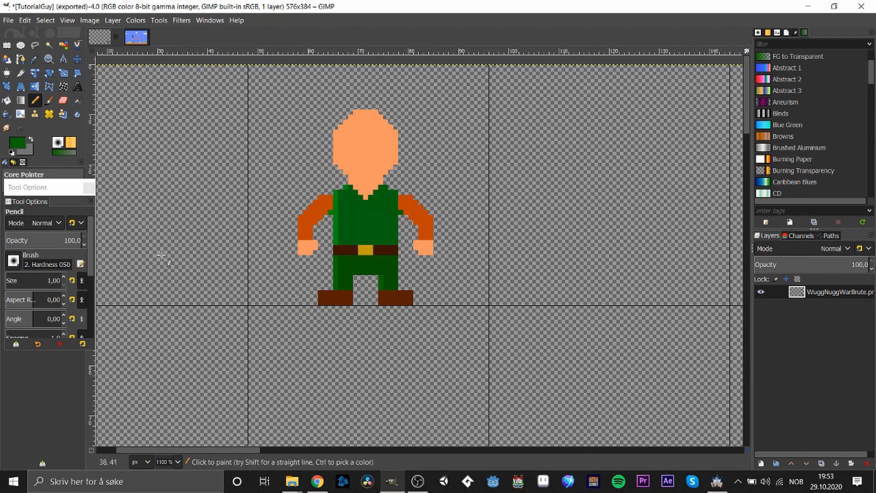
- Mix a darker green and shade the right-hand edges of the trouser legs
click(18, 146)
drag(79, 146, 86, 161)
click(140, 232)
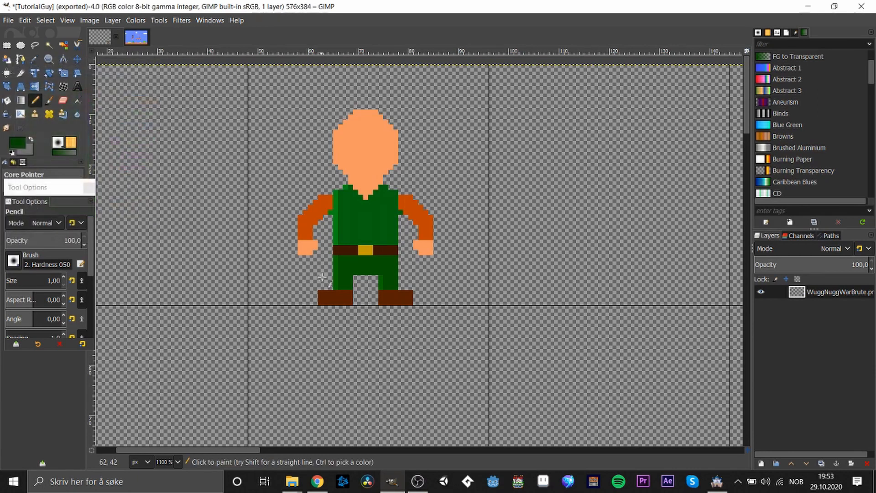
click(351, 280)
drag(395, 280, 393, 261)
- Sample the tunic's green, darken it to 004b0b and draw a straight shadow line along the tunic's right edge
key(o)
click(391, 221)
click(11, 142)
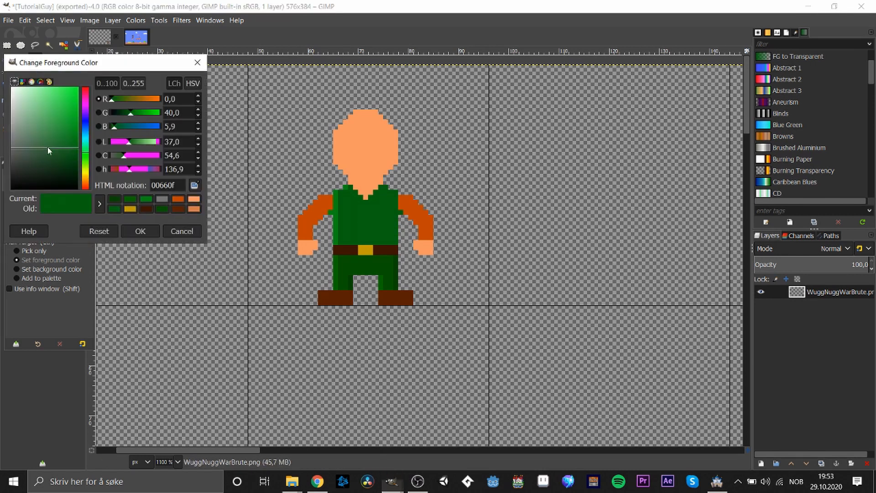
drag(48, 148, 48, 158)
click(141, 229)
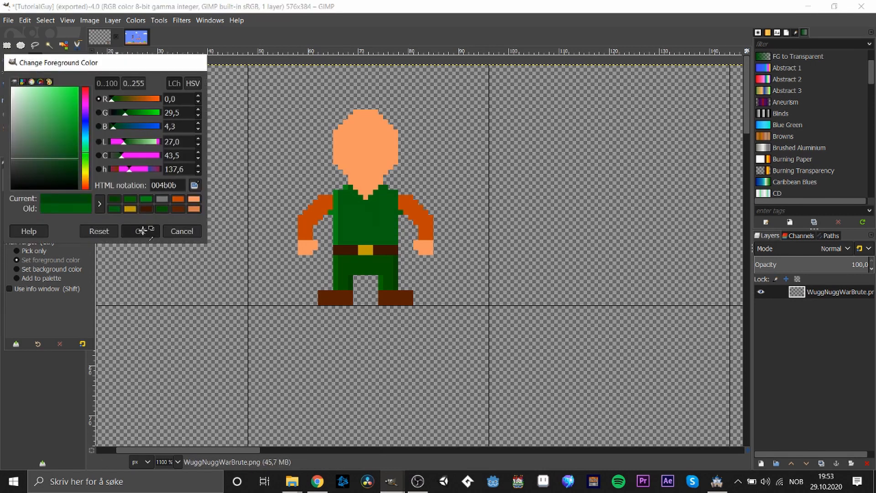
key(n)
click(396, 243)
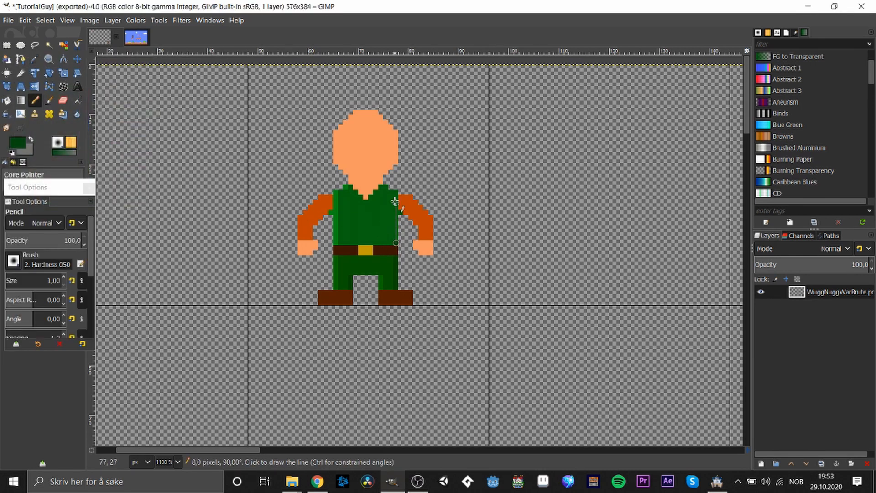
shift+click(395, 192)
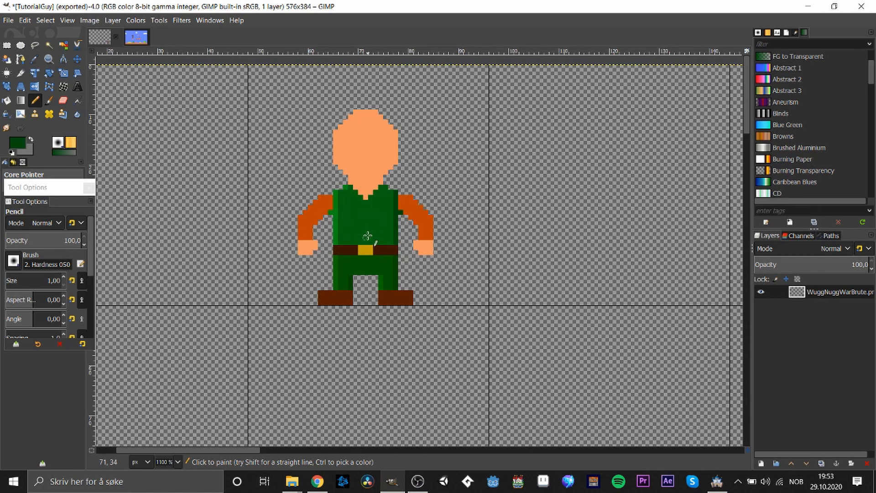
- Sample the belt's brown and mix a lighter, then a darker variant of it for shading the belt
key(o)
click(375, 249)
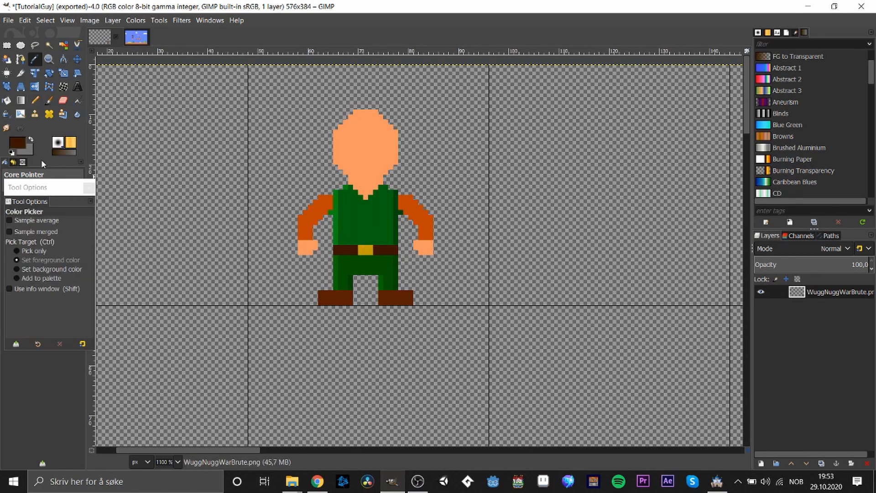
click(21, 142)
drag(77, 168, 76, 159)
click(140, 231)
key(n)
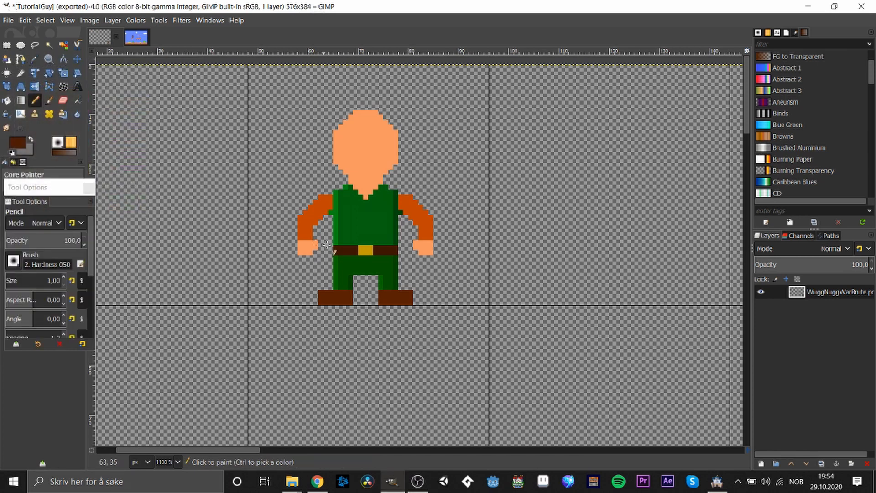
click(21, 144)
click(76, 162)
click(140, 231)
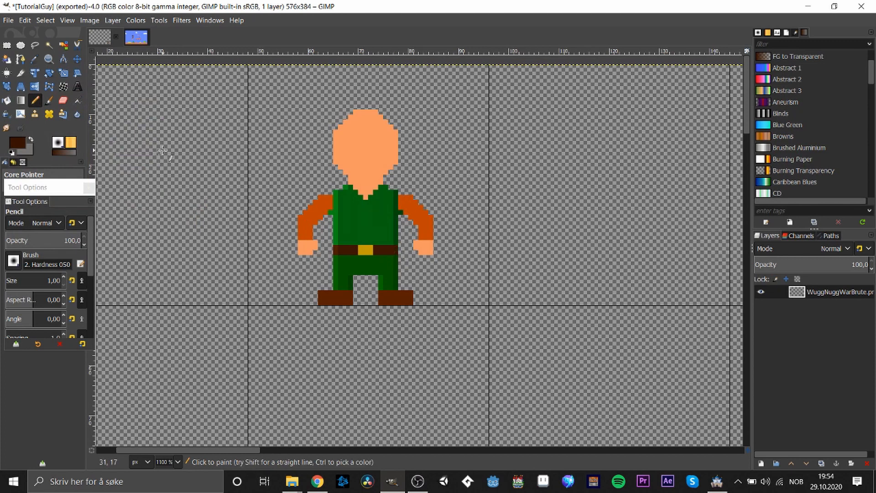
- Sample the skin colour, lighten it to ffb187 and paint highlight pixels on the left side of both hands
key(o)
click(361, 139)
click(18, 143)
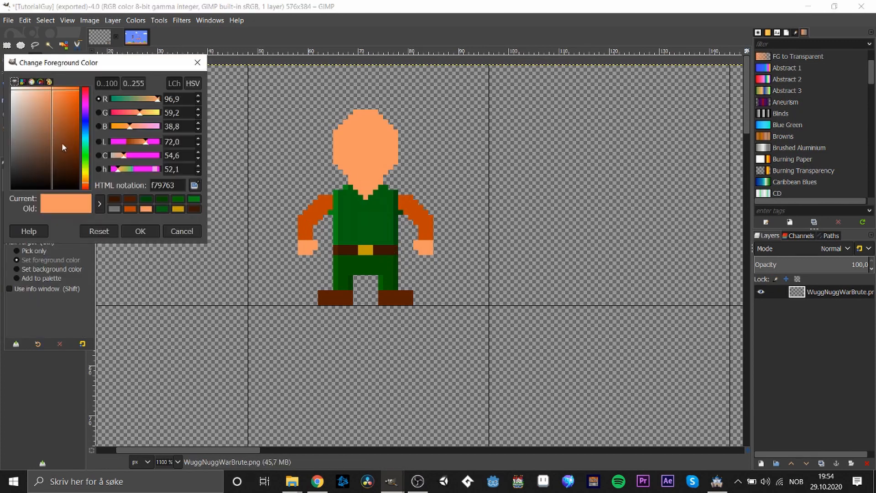
drag(50, 96, 42, 88)
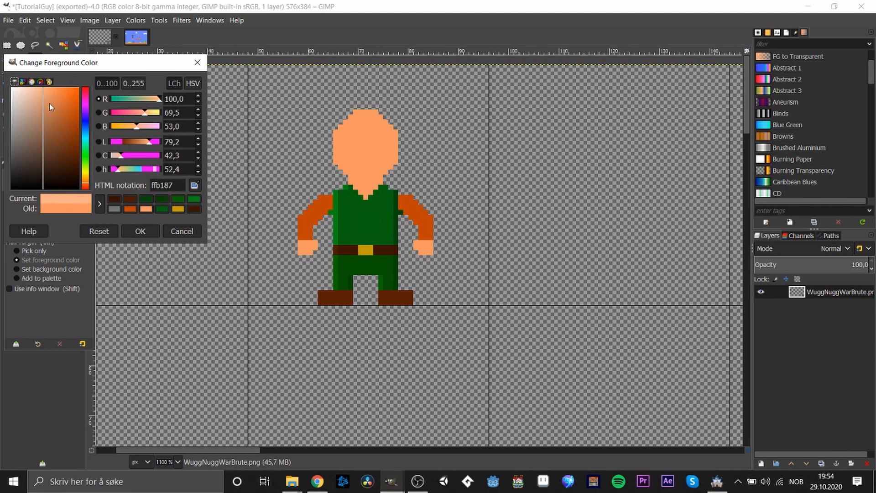
click(137, 233)
key(n)
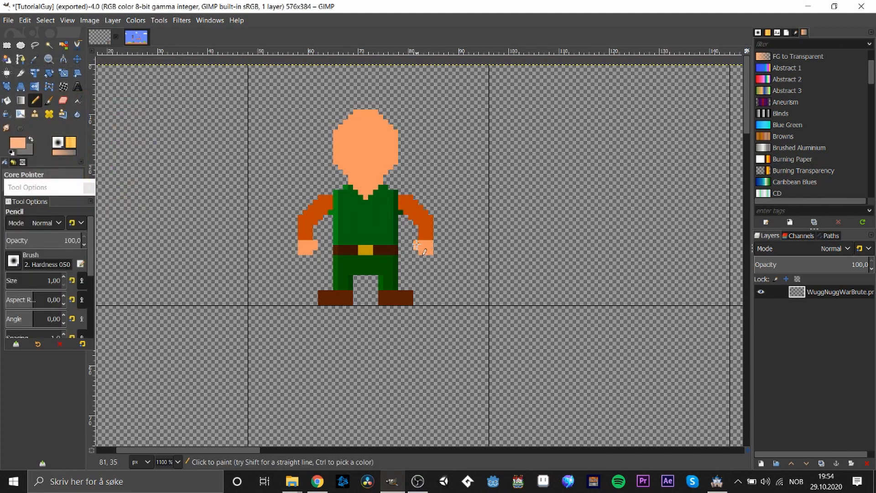
click(422, 250)
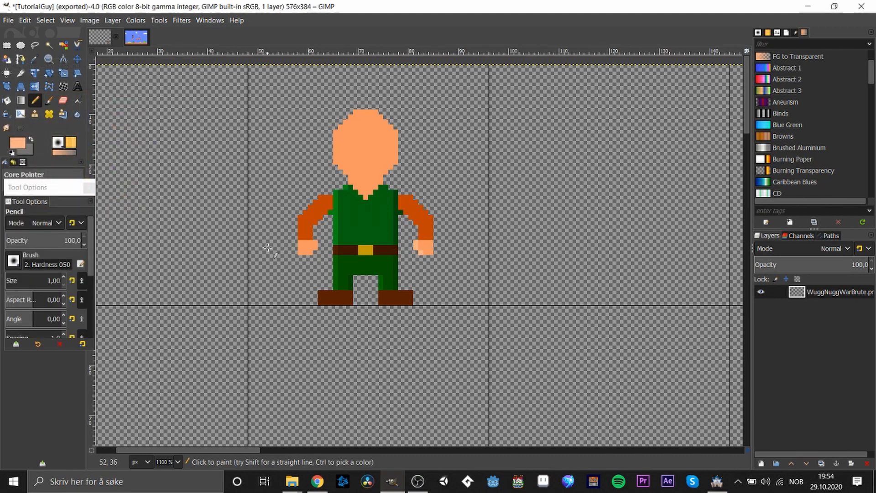
click(302, 246)
- Mix a darker skin tone and add shadow pixels to the hands
click(18, 146)
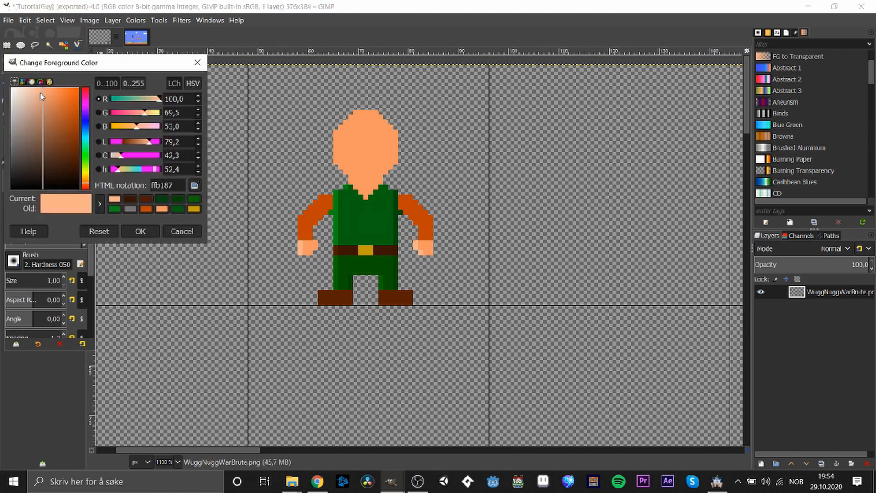
drag(40, 93, 55, 113)
click(141, 231)
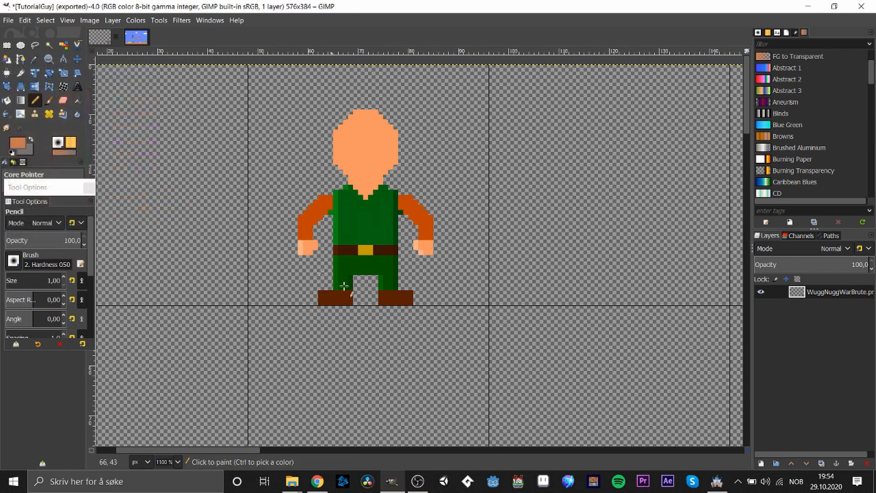
click(312, 251)
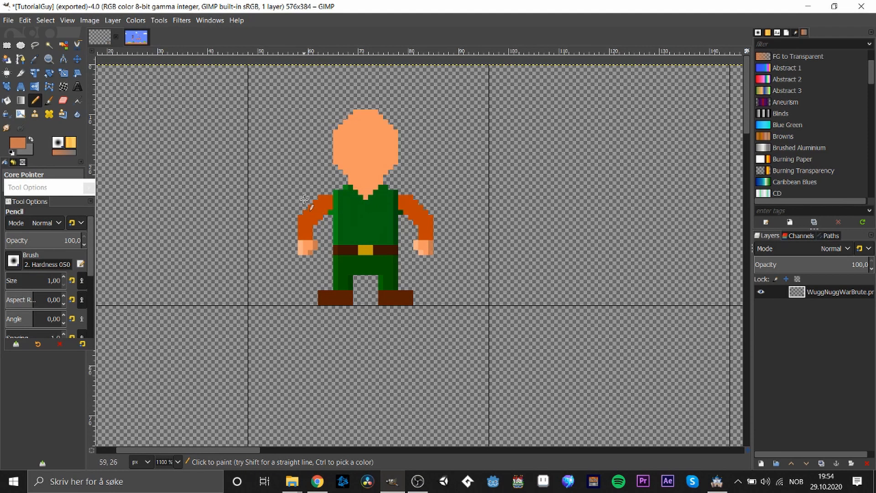
- Sample the head's skin colour, mix a lighter tone and highlight the left edge of the neck and head
key(o)
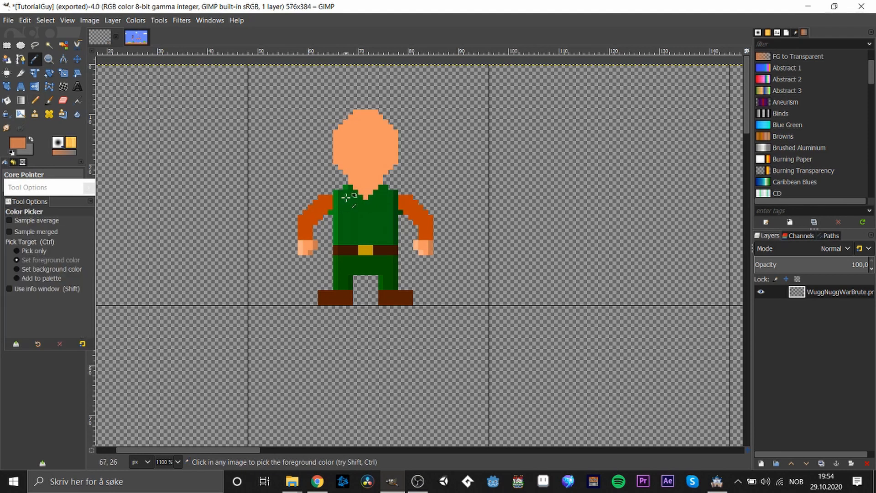
click(372, 164)
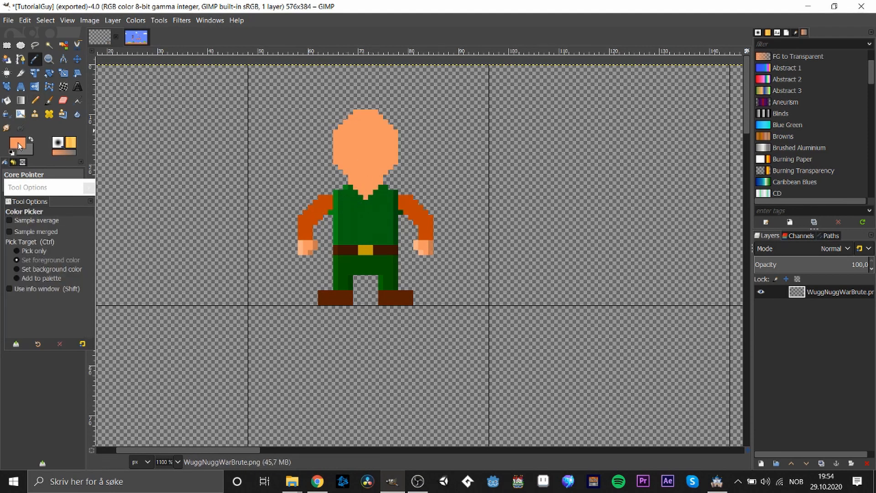
click(15, 146)
drag(52, 92, 45, 86)
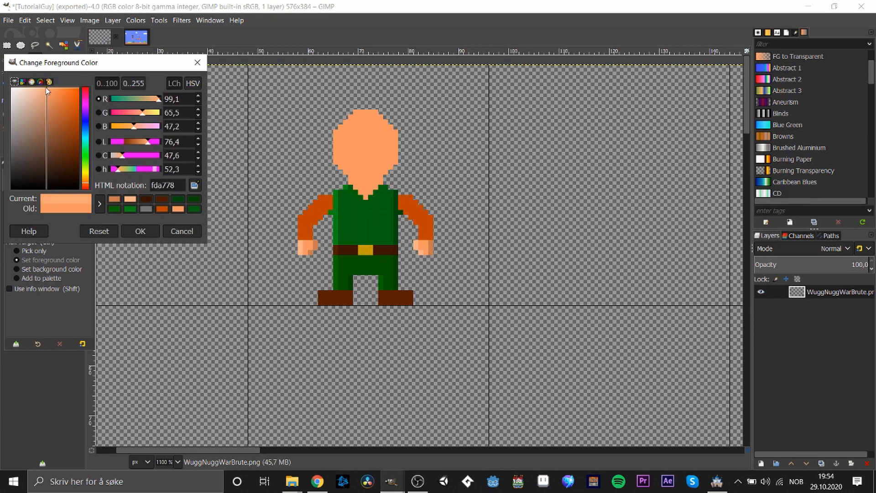
click(140, 231)
key(n)
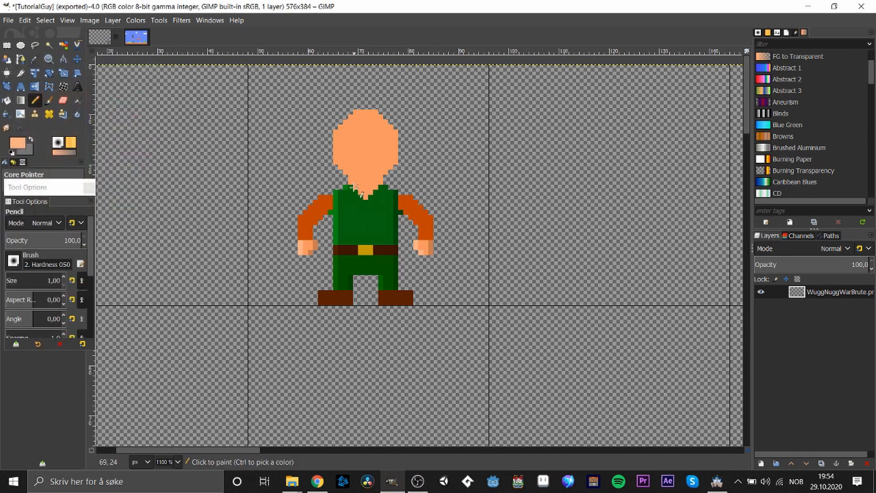
click(361, 192)
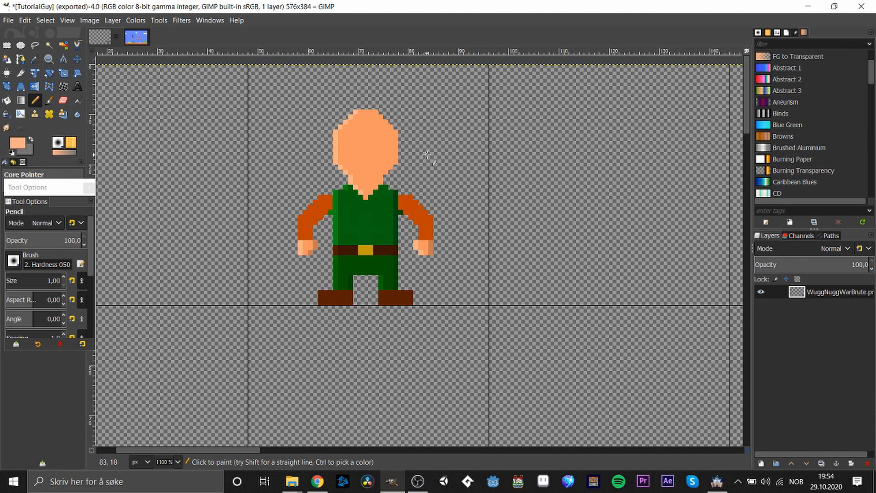
- Mix a slightly darker skin tone from the head's colour and shade the right edge of the neck and head
key(o)
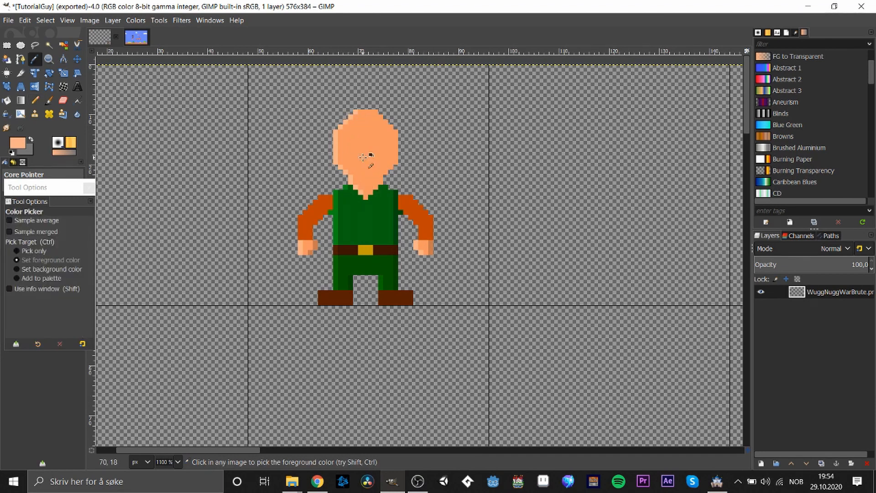
click(18, 144)
drag(54, 92, 61, 105)
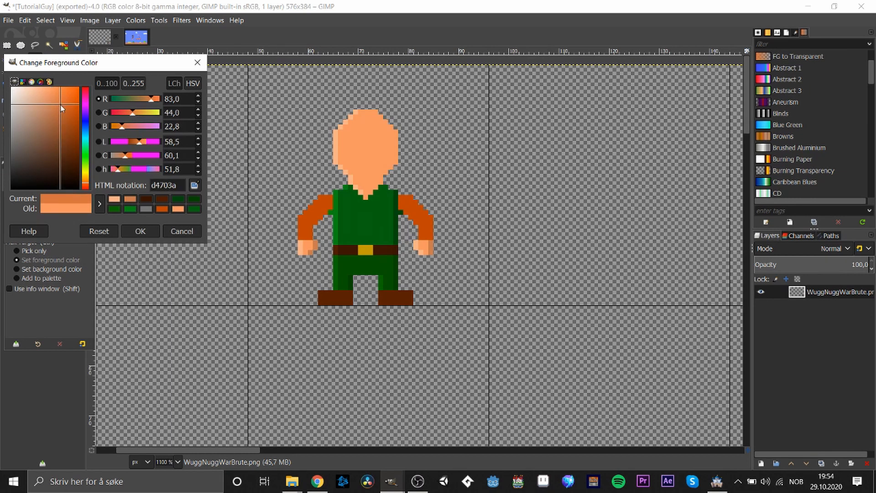
click(137, 231)
click(18, 144)
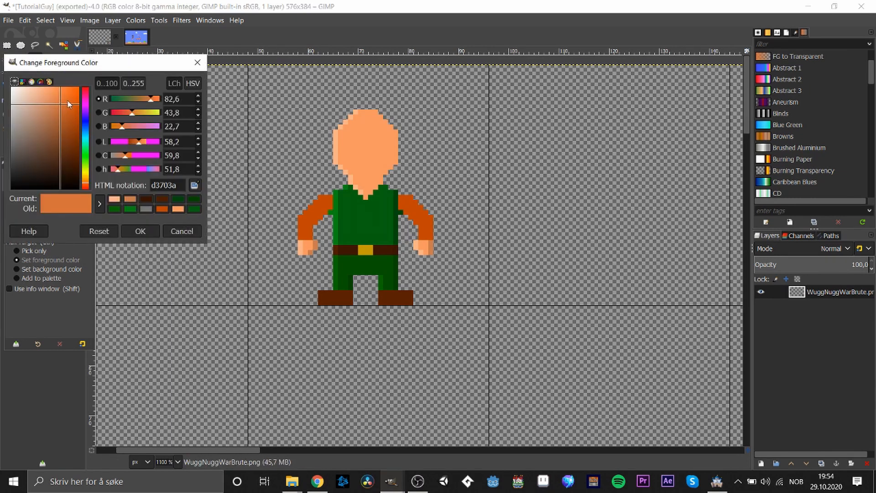
drag(59, 104, 53, 96)
click(137, 230)
key(n)
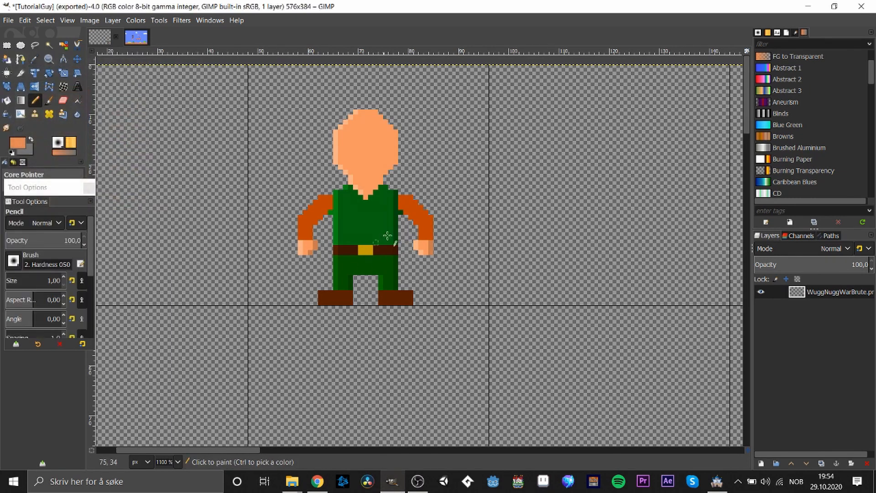
click(371, 189)
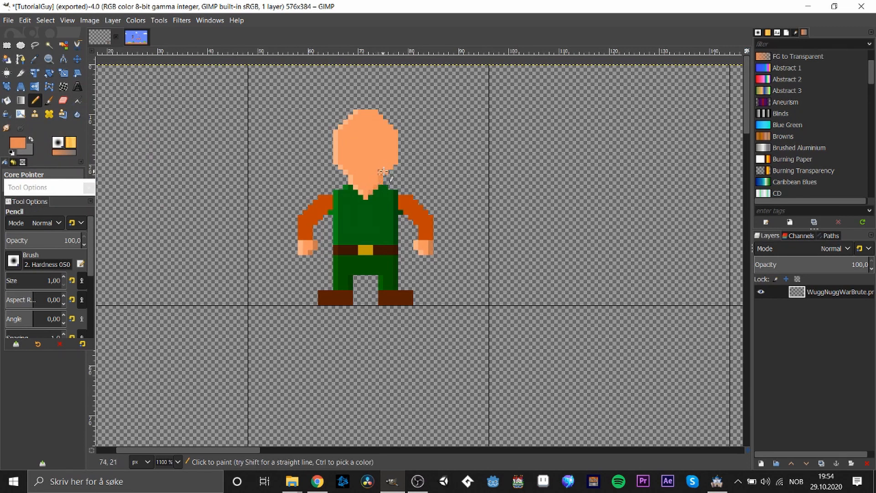
key(shift)
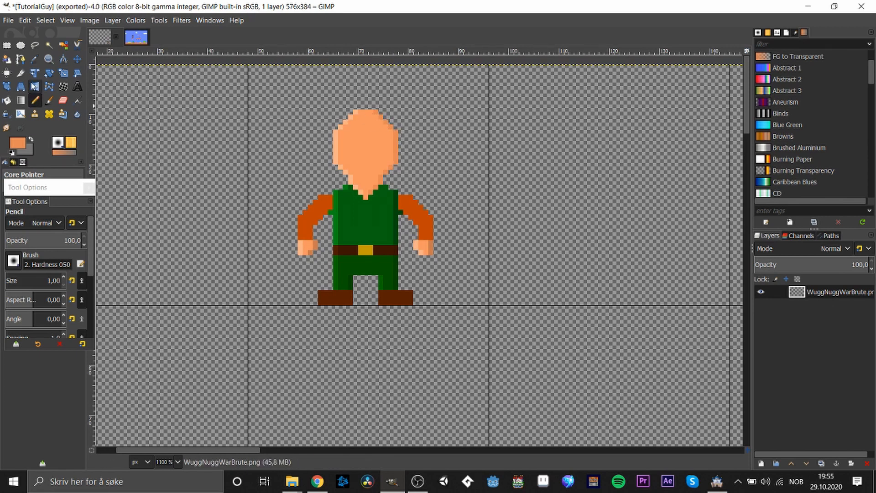
key(minus)
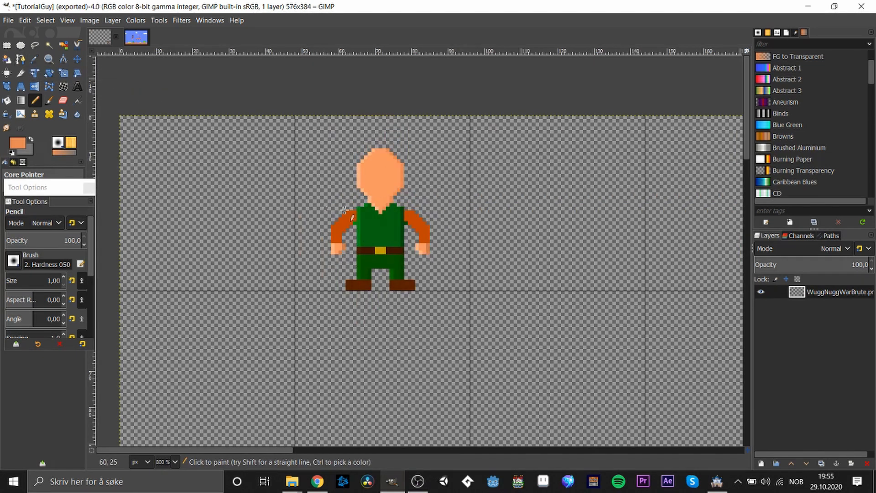
- Sample the sleeve's orange, mix a brighter orange and paint highlight pixels along the upper-left edges of both sleeves
key(plus)
key(o)
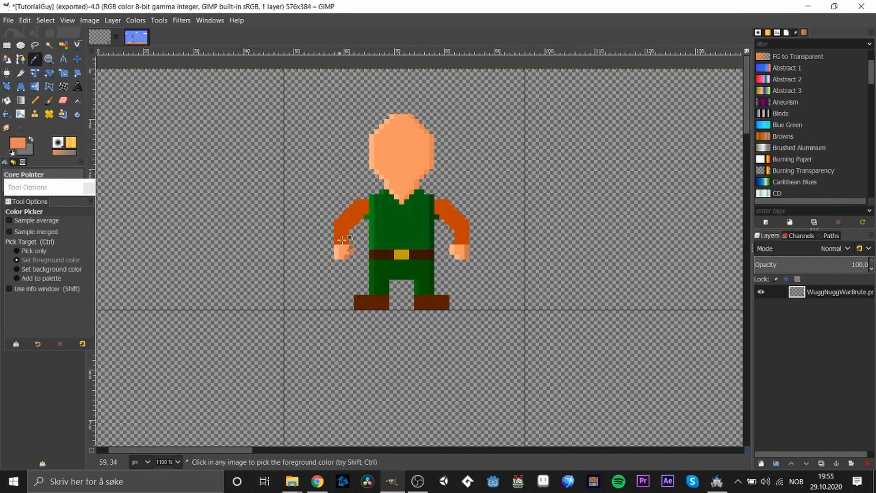
click(343, 233)
key(n)
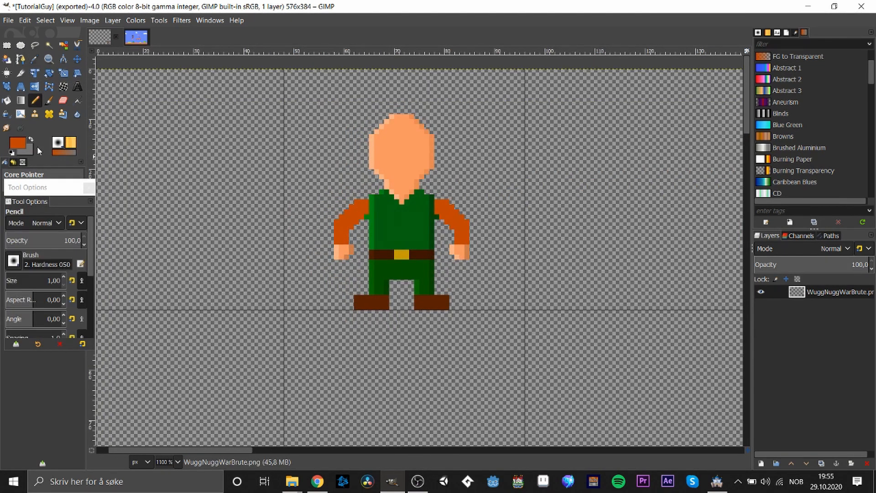
click(18, 143)
drag(77, 115, 80, 109)
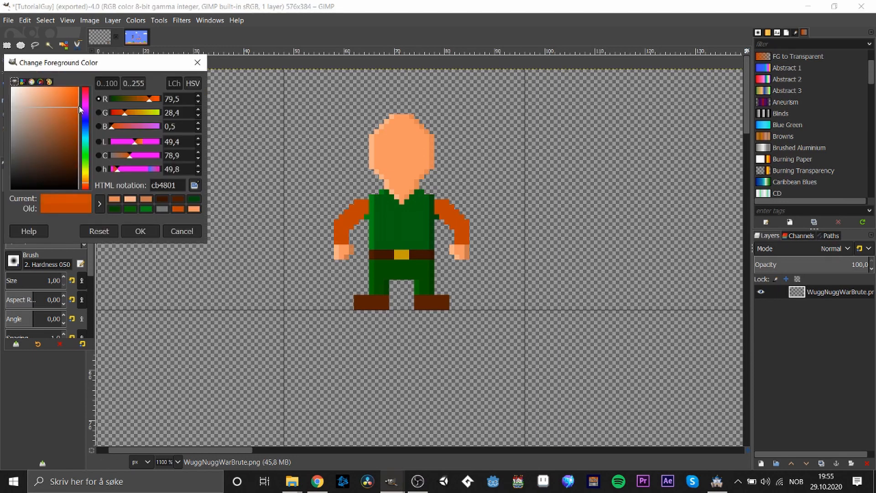
click(139, 229)
drag(338, 238, 338, 228)
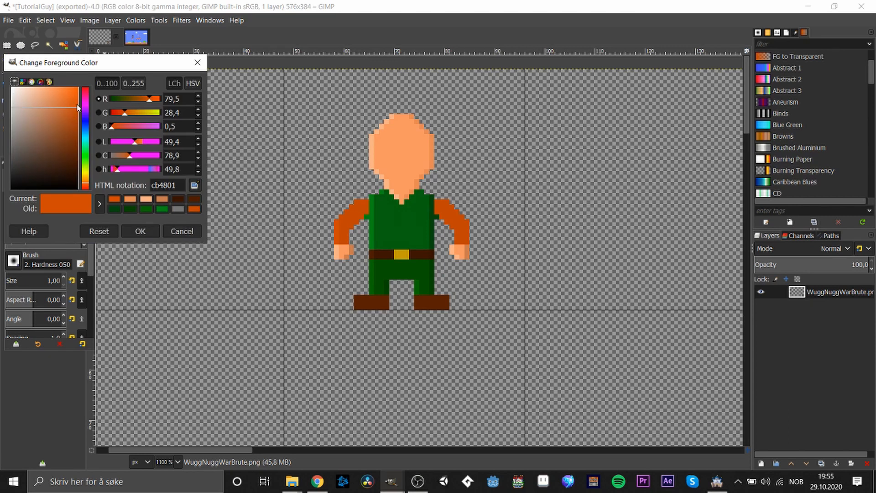
drag(79, 106, 79, 104)
click(141, 232)
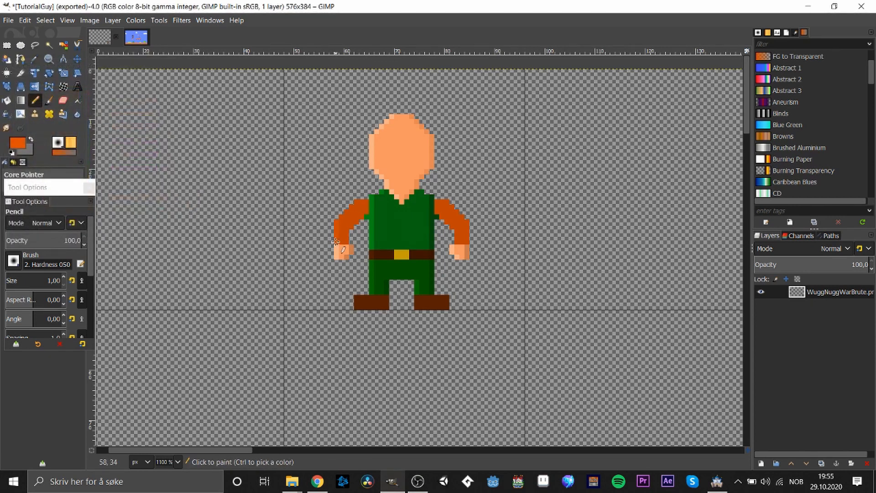
click(336, 222)
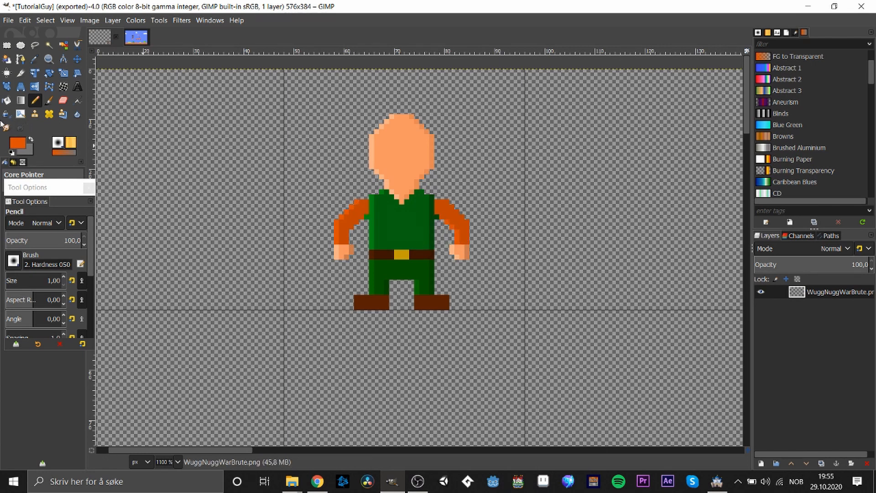
- Mix a darker orange-brown and paint shadow pixels along the lower-right edges of both sleeves
click(20, 144)
drag(20, 144, 83, 127)
click(140, 231)
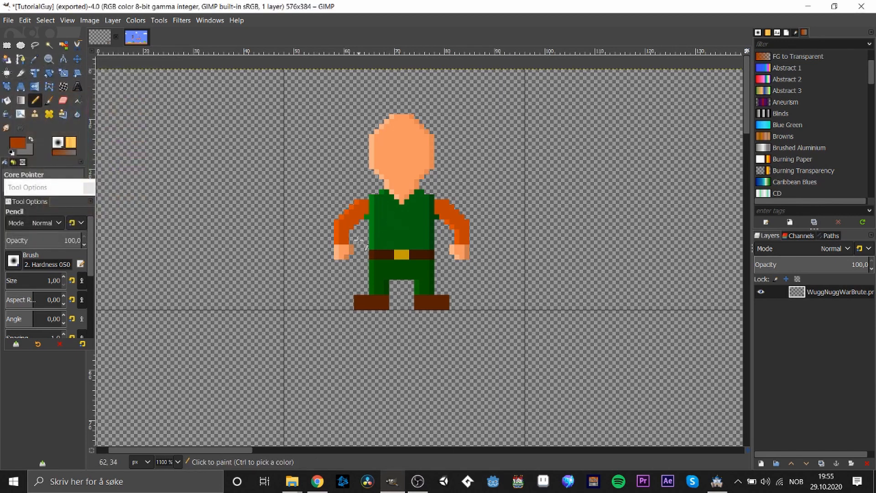
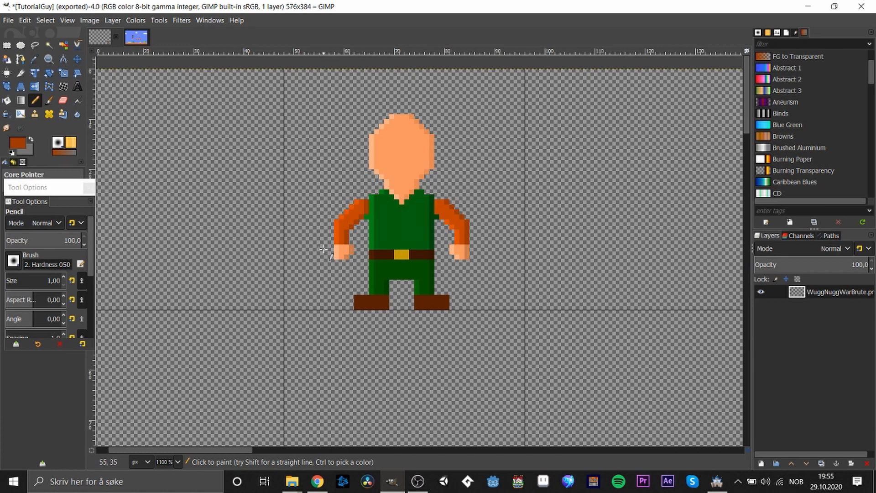
- Mix a saturated blue and paint a small upright eye on the left half of the face, leaving its upper-left pixels unpainted
click(19, 143)
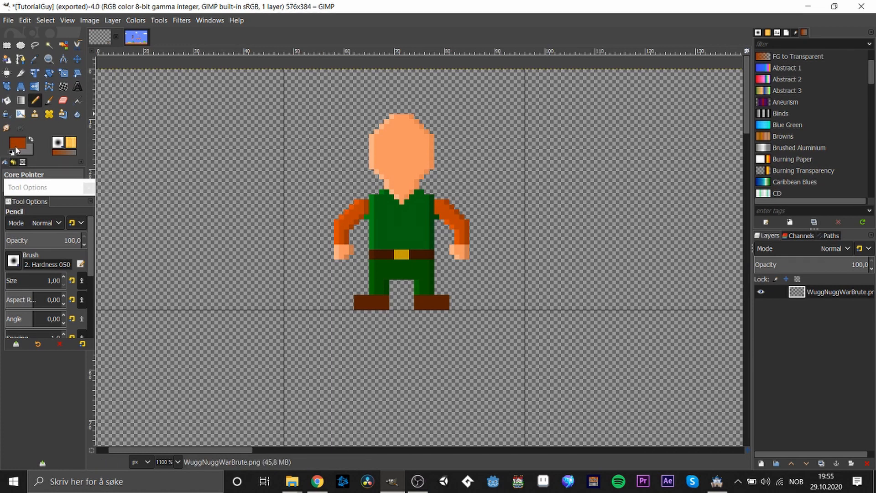
click(86, 122)
drag(78, 129, 71, 104)
click(158, 235)
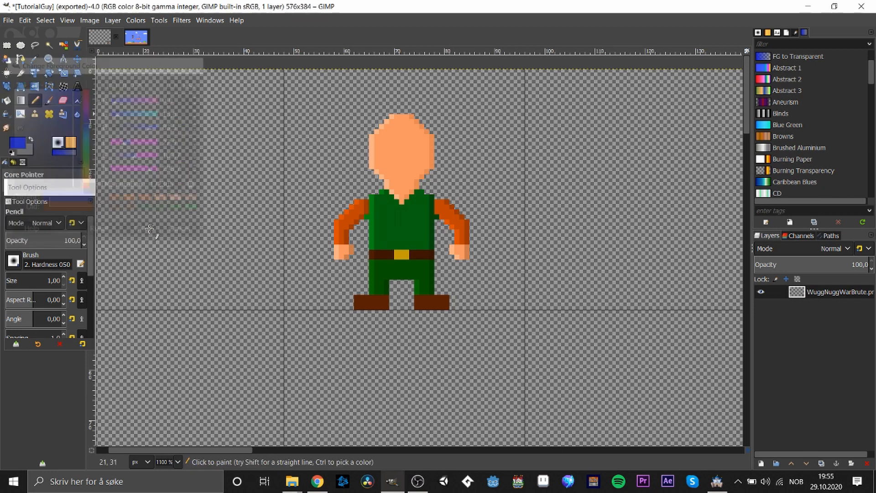
click(386, 137)
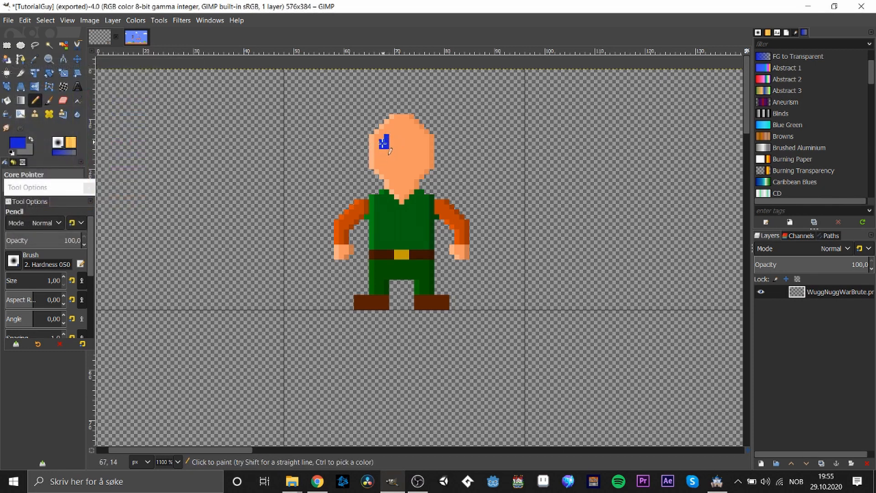
click(384, 151)
- Mix a lighter blue and fill in the eye's upper-left corner as a highlight
click(19, 143)
click(73, 104)
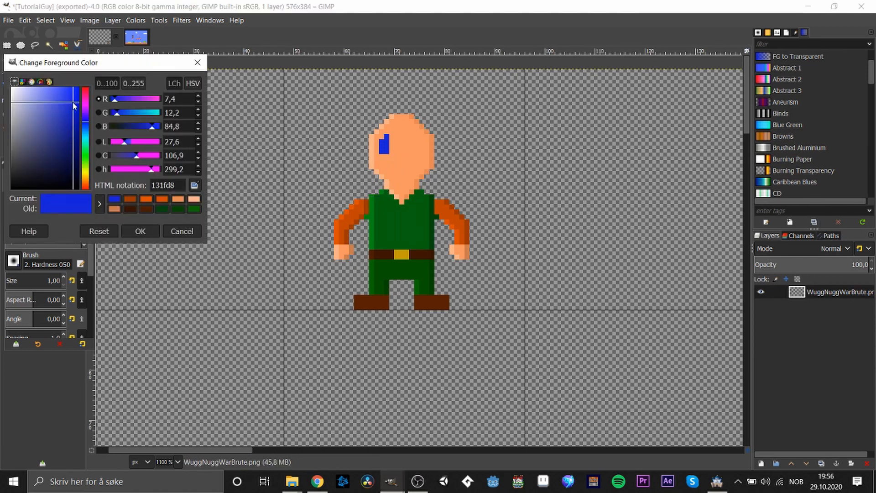
drag(73, 103, 58, 100)
click(140, 231)
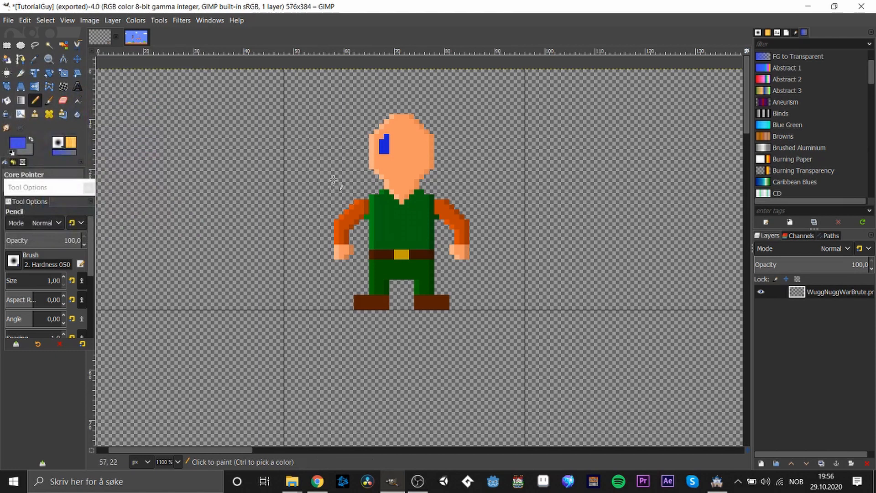
click(382, 136)
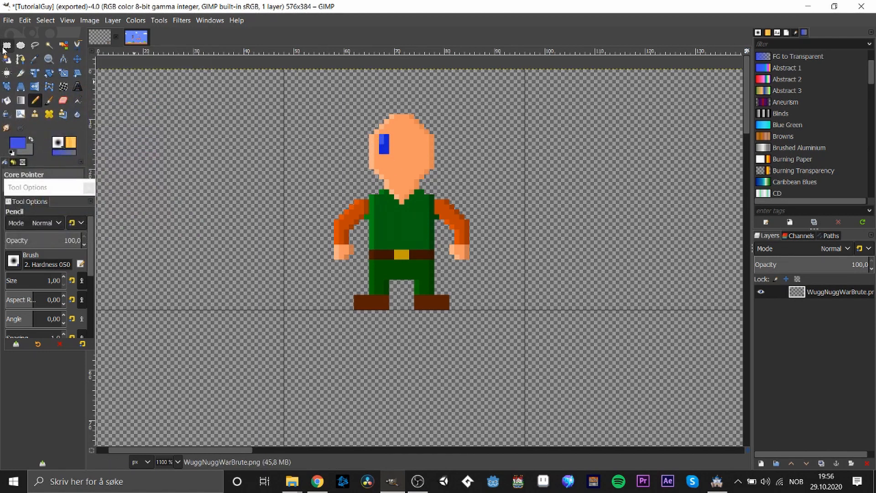
- Select and copy the finished eye, then paste the duplicate onto the right half of the face
click(7, 44)
mouse_move(375, 131)
mouse_down()
mouse_move(396, 157)
mouse_move(425, 254)
mouse_move(428, 144)
mouse_up()
key(ctrl+c)
key(ctrl+v)
click(461, 182)
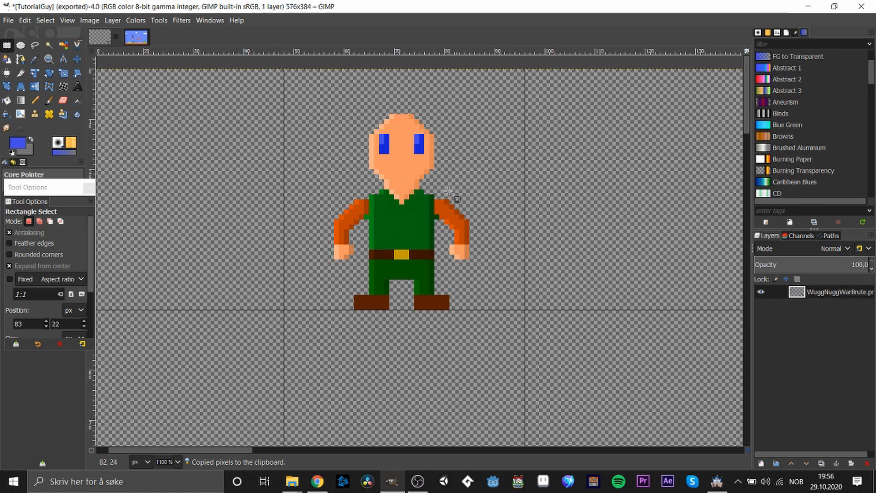
- Shift the right eye one pixel towards the middle of the face
key(ctrl+v)
drag(421, 143, 386, 146)
click(381, 137)
- Paste a copy of the eye over the left eye, offset one pixel towards the middle of the face
key(ctrl+c)
key(ctrl+v)
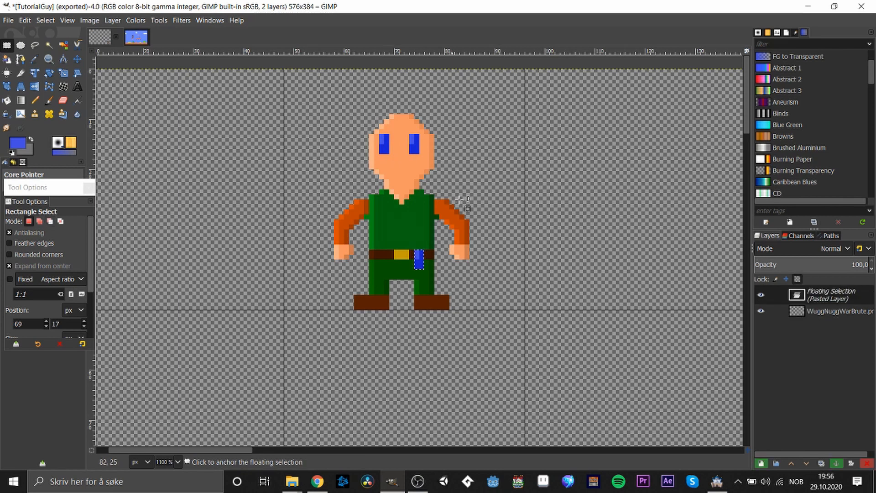
mouse_move(424, 262)
mouse_down()
mouse_move(394, 152)
mouse_move(374, 145)
mouse_move(385, 165)
mouse_up()
click(389, 166)
- Copy a narrow strip of skin beside the left eye and paste it over the eye's leftover outer column
click(16, 264)
key(c)
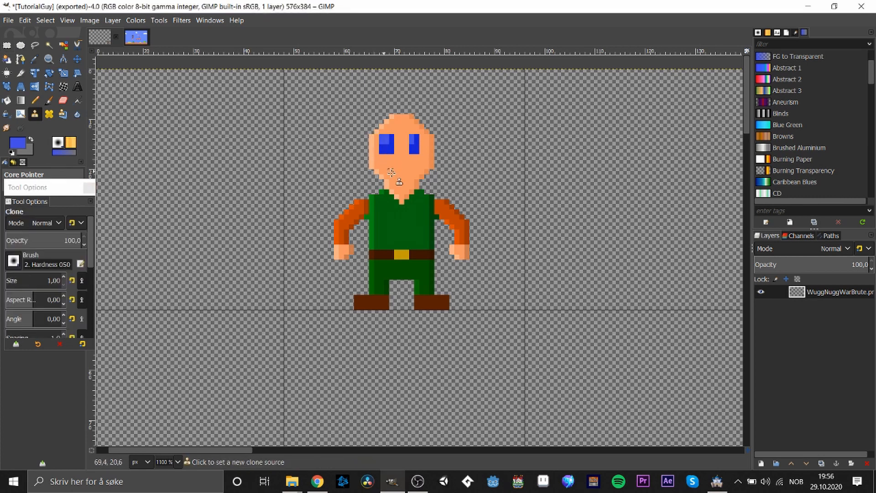
key(ctrl+c)
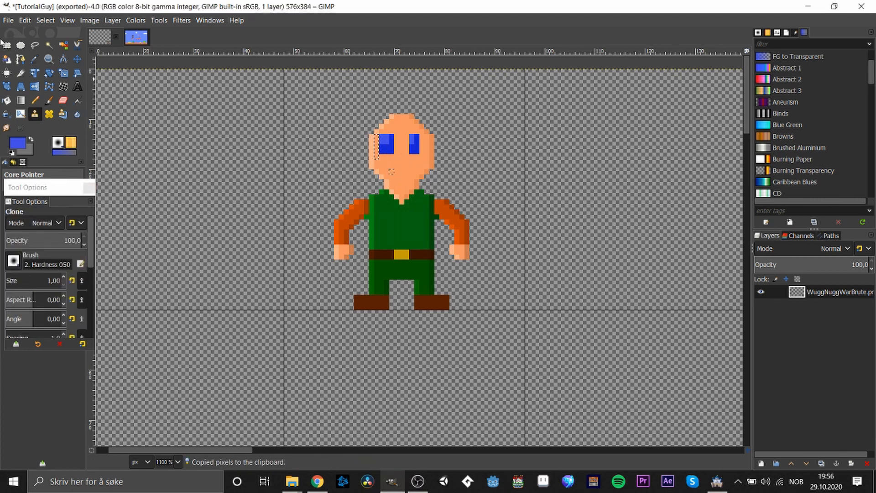
key(r)
click(402, 176)
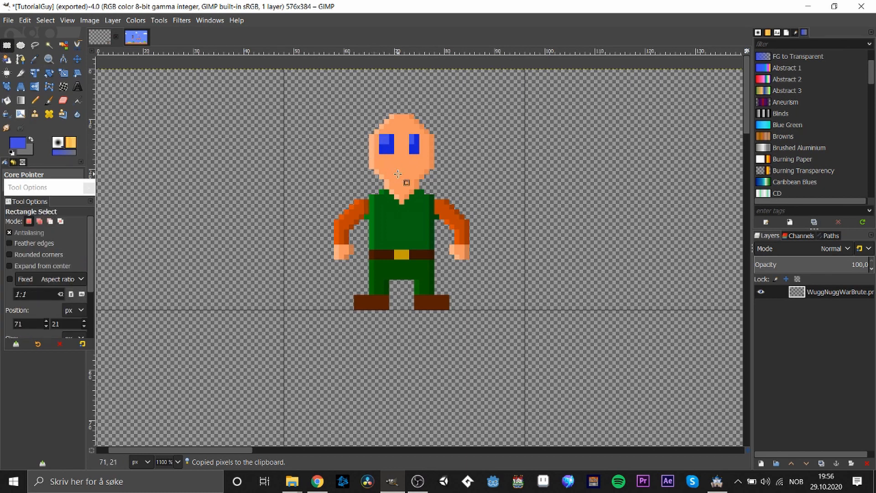
key(ctrl+v)
drag(416, 256, 383, 143)
click(395, 175)
- Sample the skin colour from the face as the foreground colour
key(o)
click(420, 162)
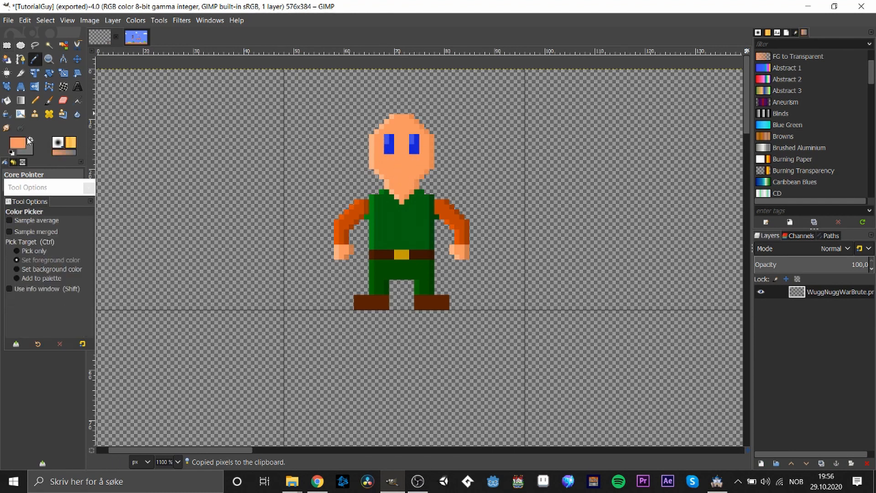
- Choose a saturated orange foreground colour and pencil in a small nose below the eyes
click(23, 142)
click(53, 93)
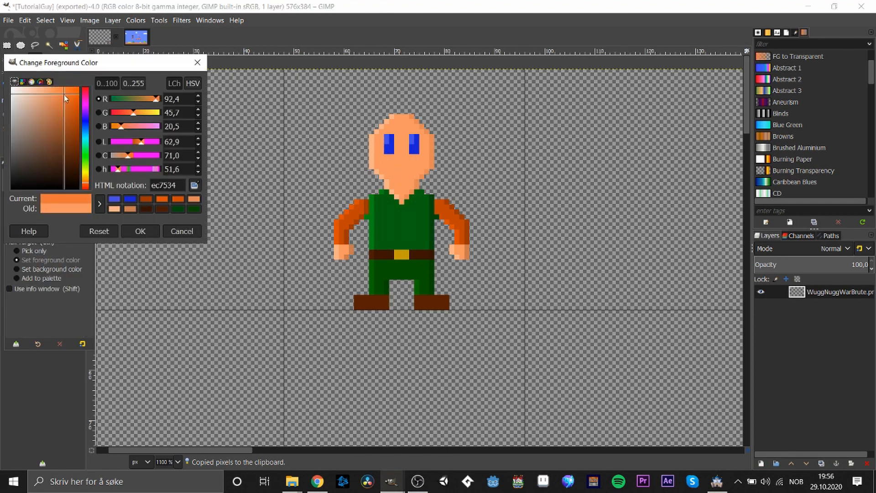
click(140, 231)
click(396, 162)
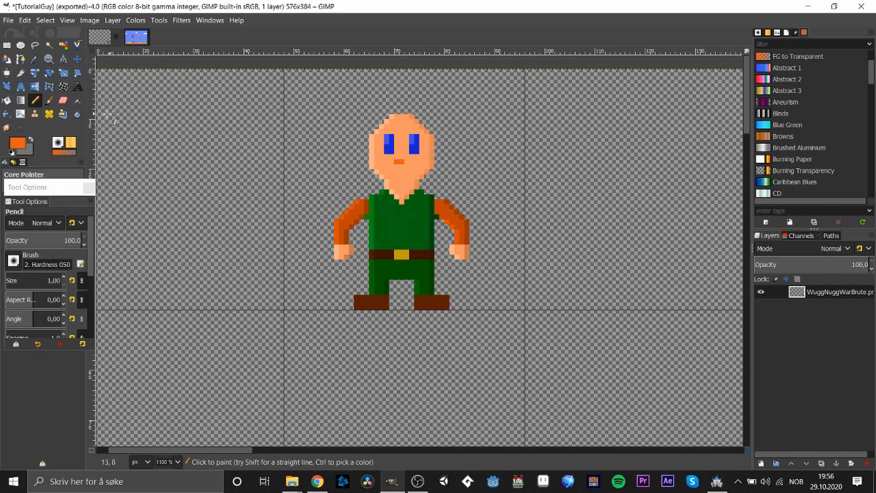
- Set the foreground colour to brown a46e50 and draw a short horizontal mouth below the nose
click(18, 145)
click(68, 101)
click(48, 118)
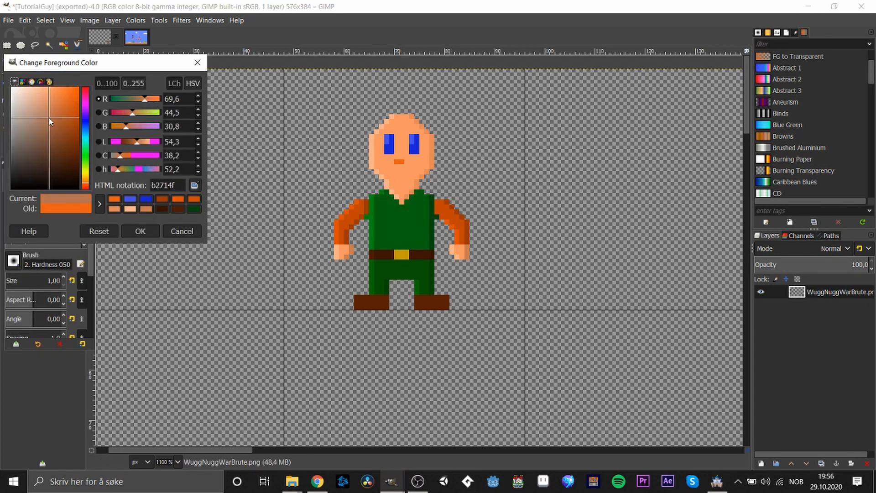
drag(48, 118, 45, 122)
click(141, 231)
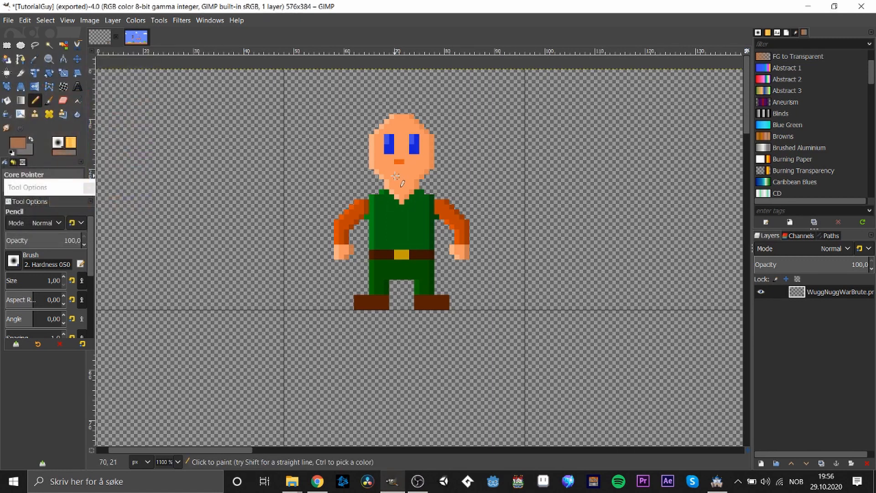
drag(402, 175, 407, 176)
- Lighten the foreground colour to af7b5f and draw diagonal cheek lines on both sides of the mouth
click(18, 146)
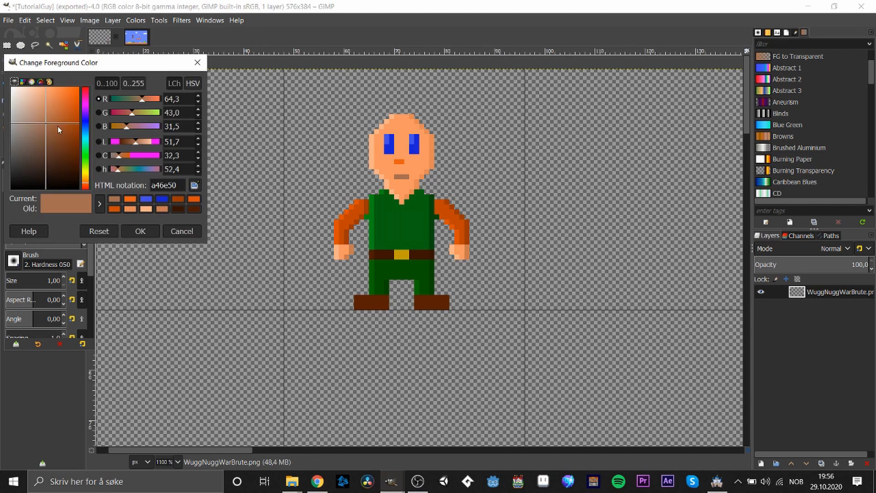
drag(44, 124, 42, 119)
click(140, 231)
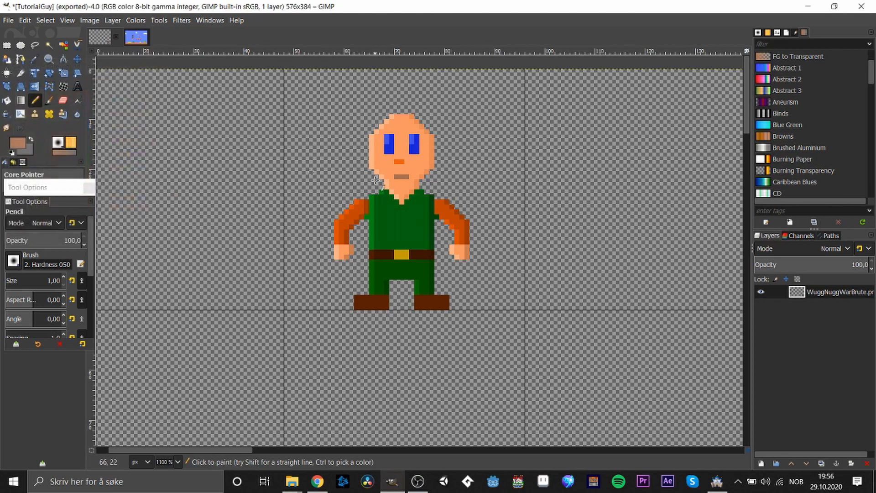
drag(380, 165, 385, 172)
- Choose a bright yellow foreground colour and draw spiky hair over the left side of the head
click(18, 144)
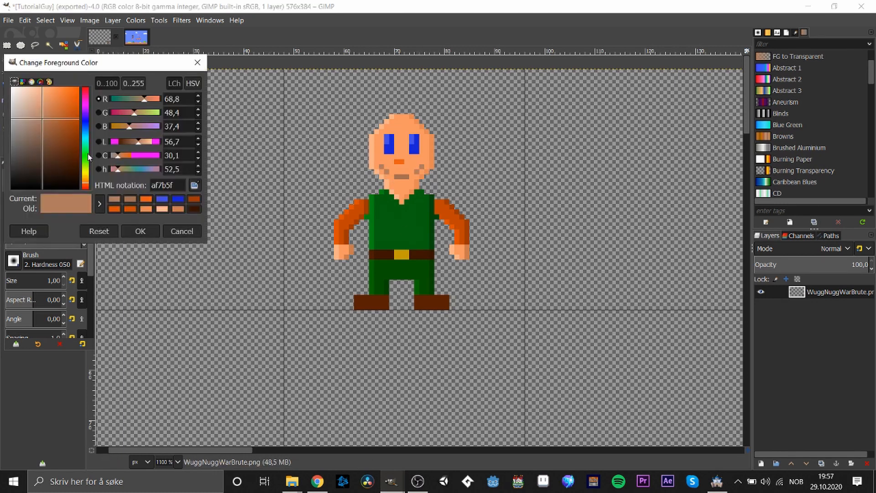
click(86, 173)
click(78, 89)
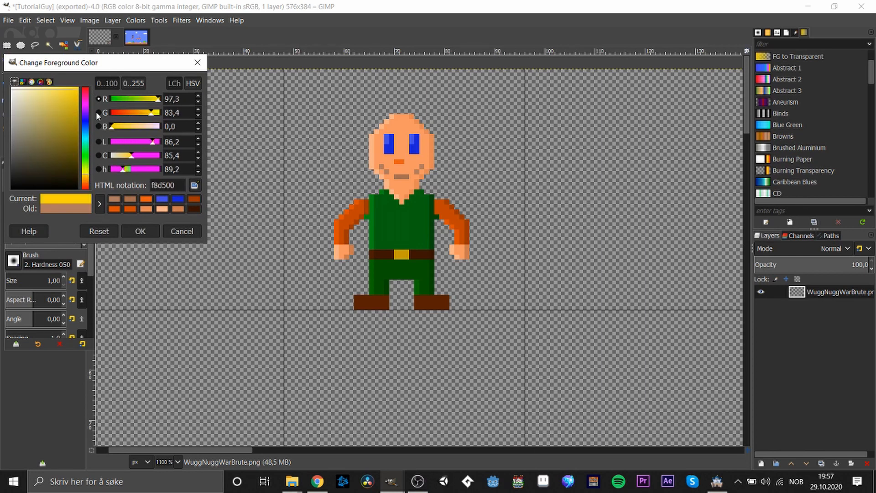
click(140, 231)
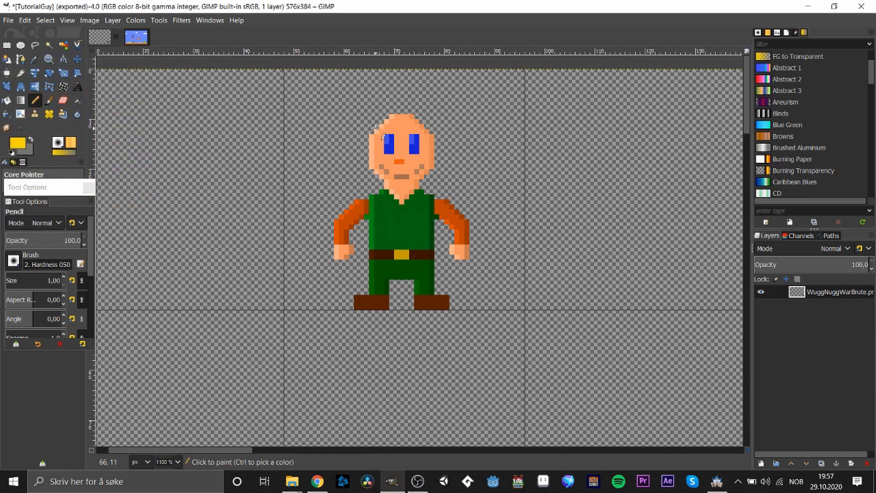
mouse_move(375, 116)
mouse_down()
mouse_move(361, 117)
mouse_move(387, 108)
mouse_move(400, 121)
mouse_up()
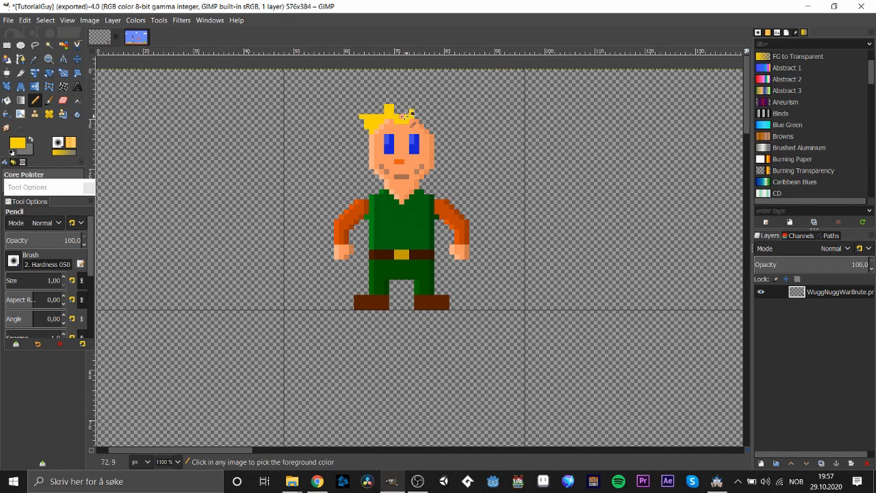
- Extend the yellow hair across the right side of the head and add tufts on both sides of the jaw
click(405, 118)
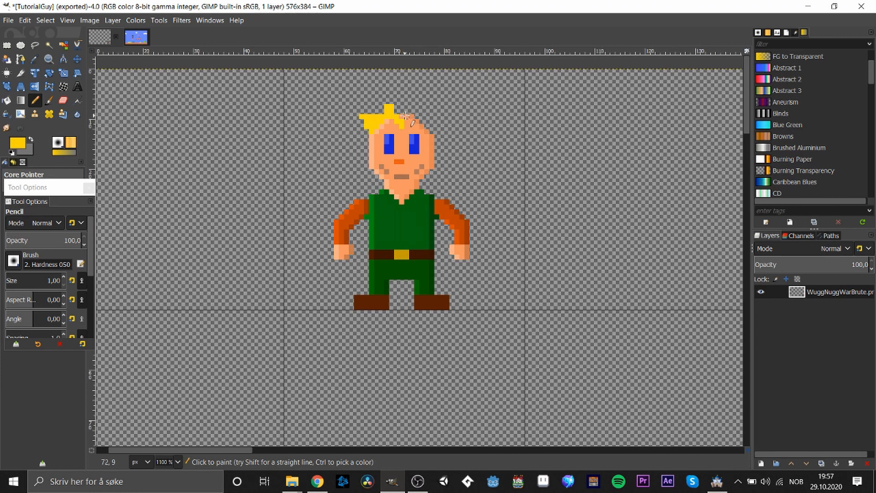
click(416, 121)
drag(398, 111, 421, 122)
click(437, 134)
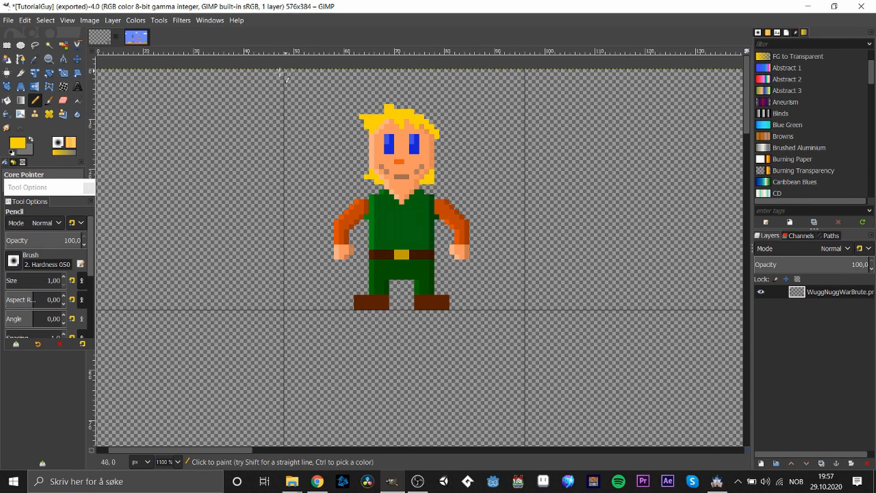
- Pick the tunic's green, lighten it to 0d751d, outline a drooping cap above the hair and bucket-fill it
key(o)
click(372, 203)
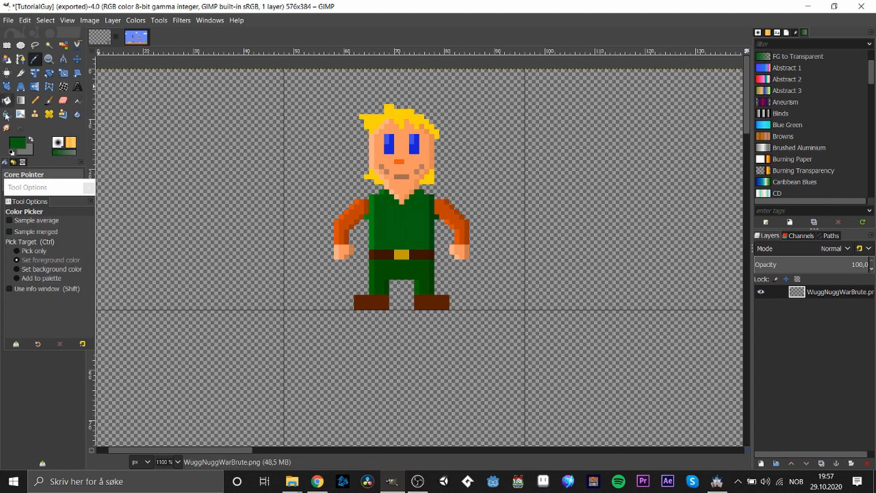
click(17, 143)
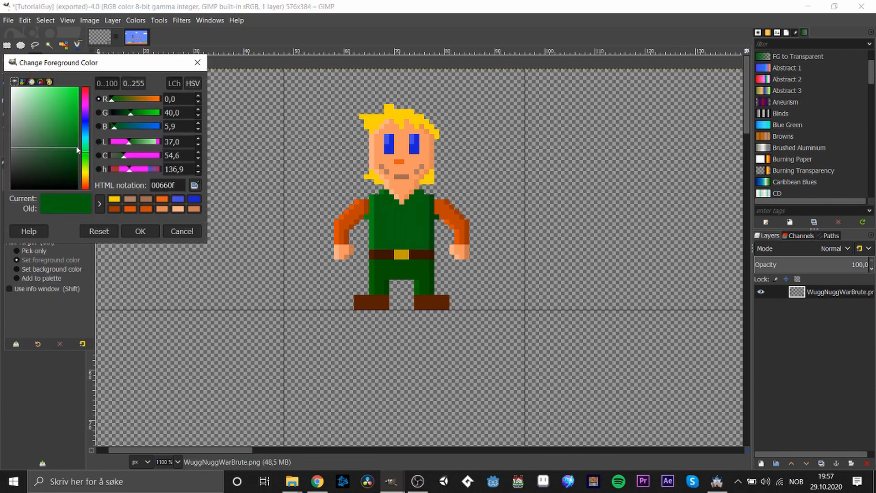
drag(76, 147, 71, 142)
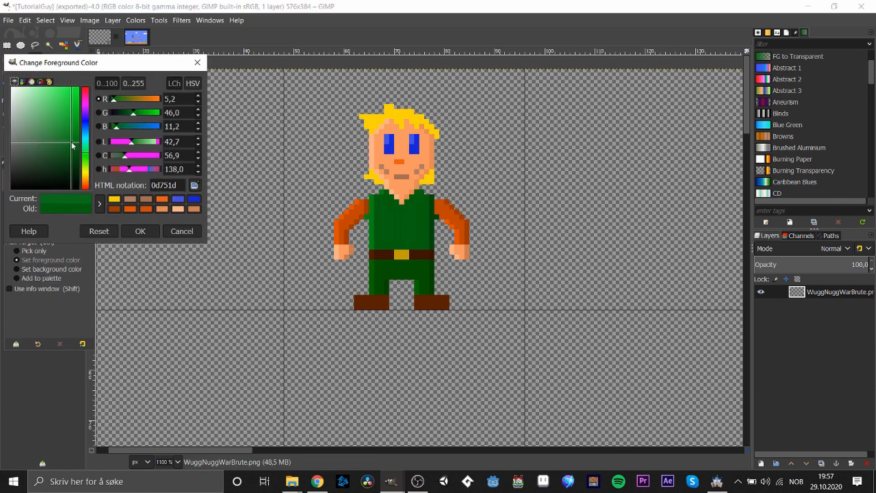
click(143, 231)
key(n)
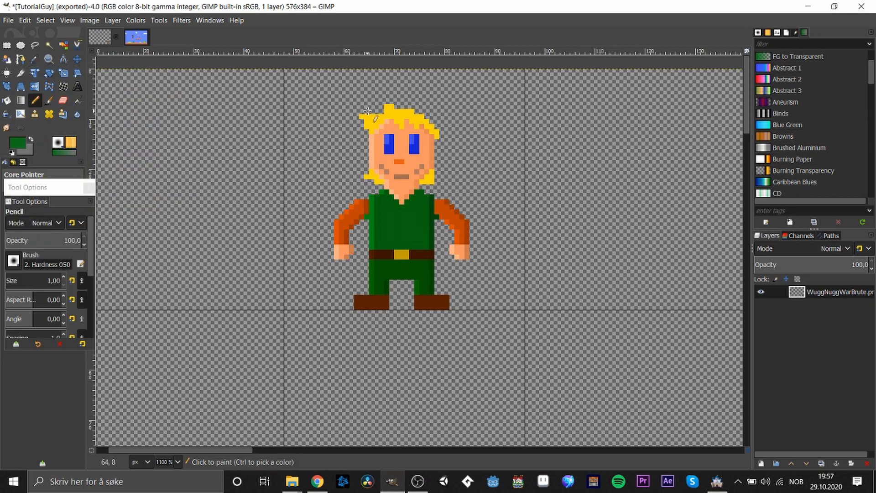
mouse_move(372, 111)
mouse_down()
mouse_move(424, 96)
mouse_move(452, 118)
mouse_move(464, 152)
mouse_move(441, 142)
mouse_up()
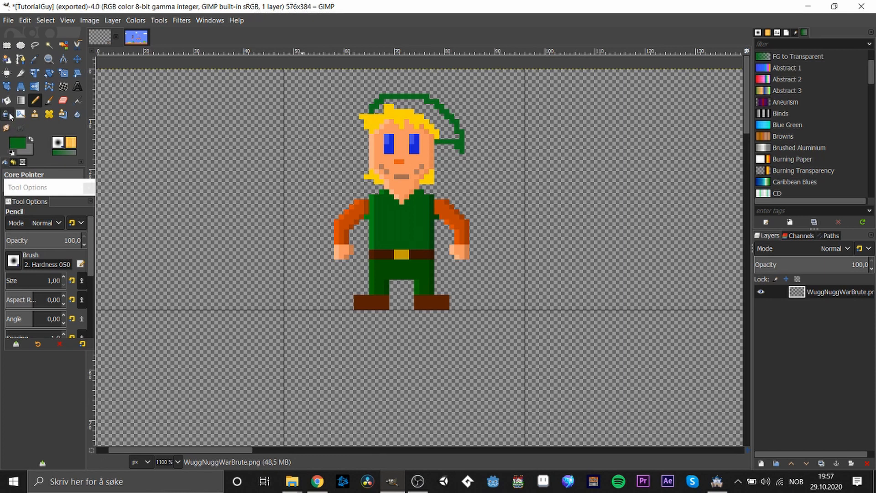
key(shift+b)
click(447, 126)
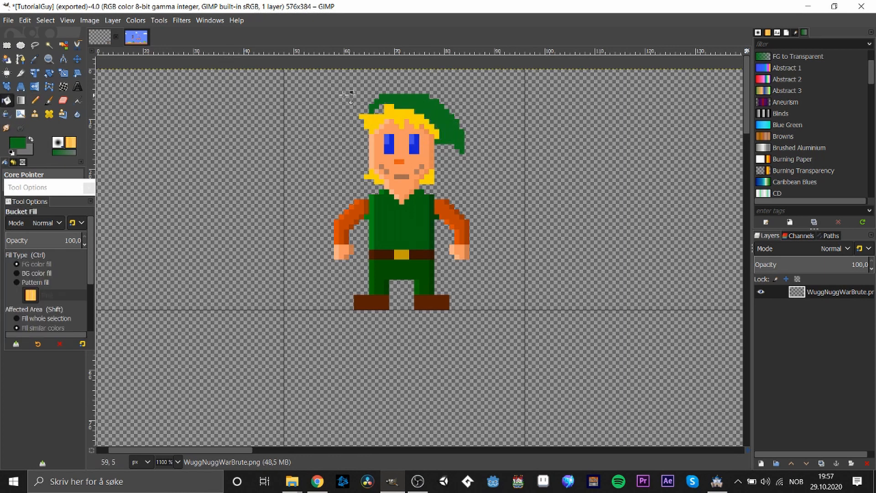
- Set the foreground colour to lighter green 1ea131 and pencil a highlight along the cap's left edge
click(18, 145)
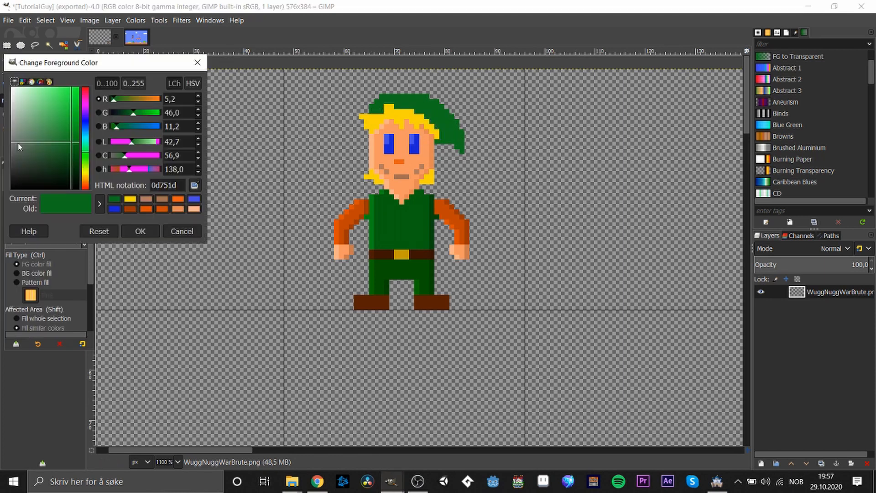
drag(73, 141, 66, 124)
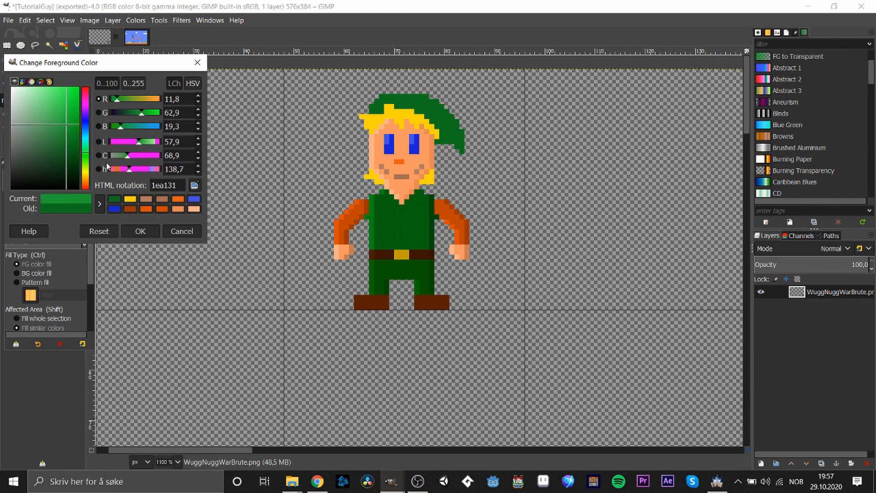
click(141, 231)
key(n)
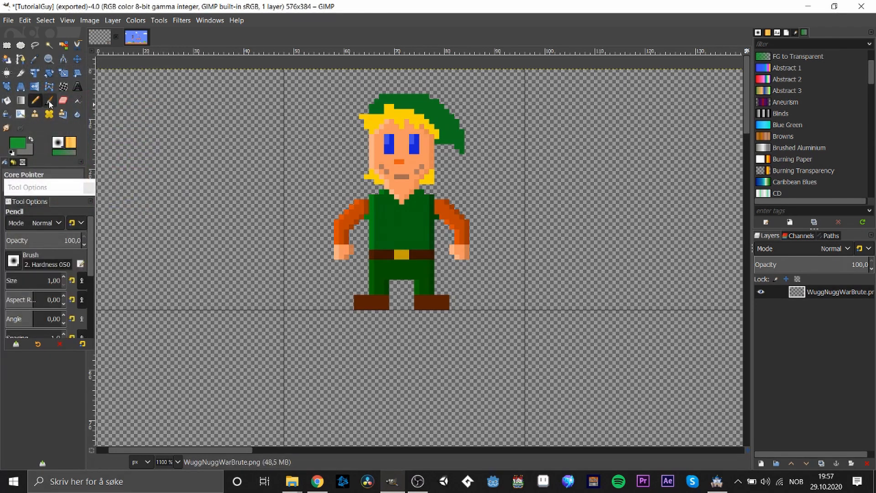
click(373, 111)
click(17, 144)
drag(67, 129, 68, 155)
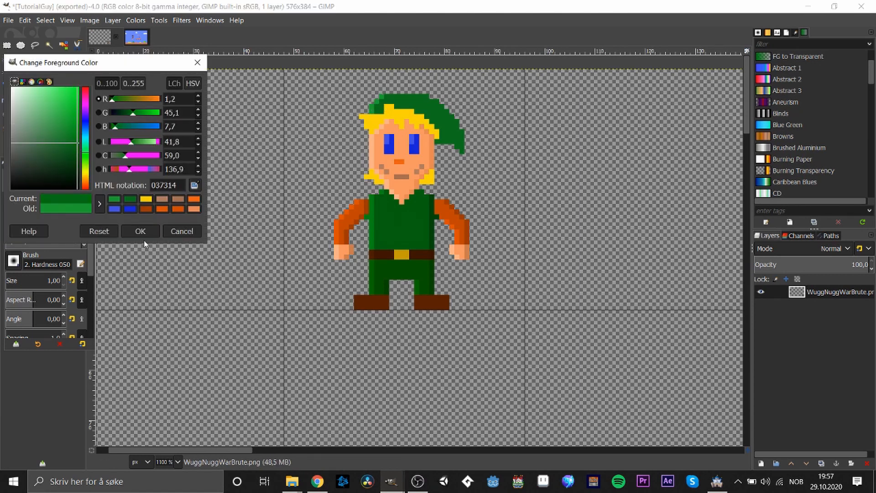
click(140, 231)
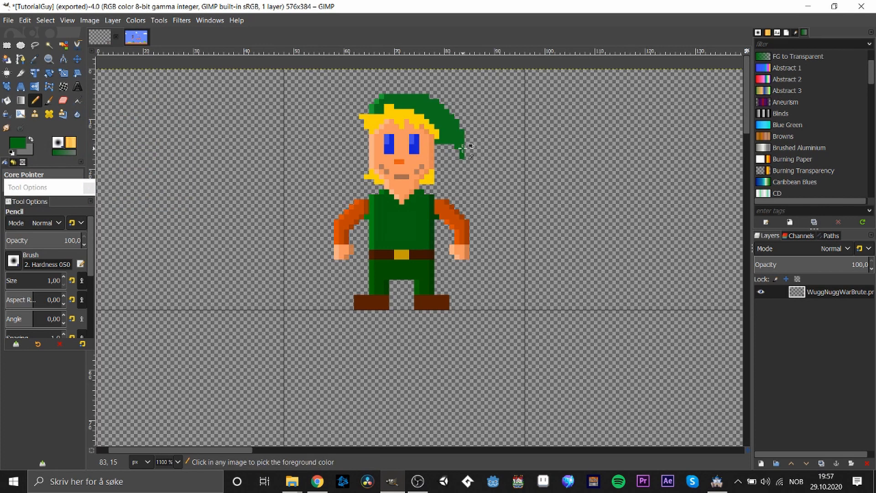
- Set the foreground colour to dark green 00420a and shade the cap's outer right edge down to its tip
click(18, 144)
drag(78, 147, 88, 169)
click(140, 231)
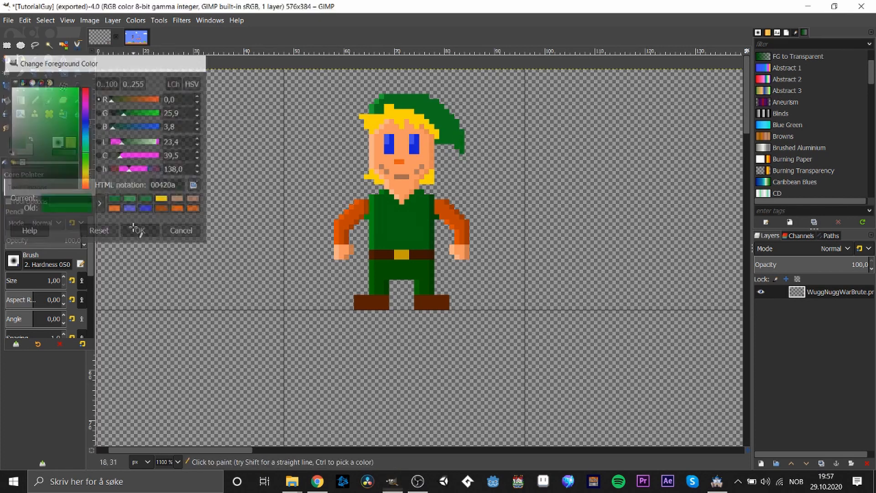
click(463, 149)
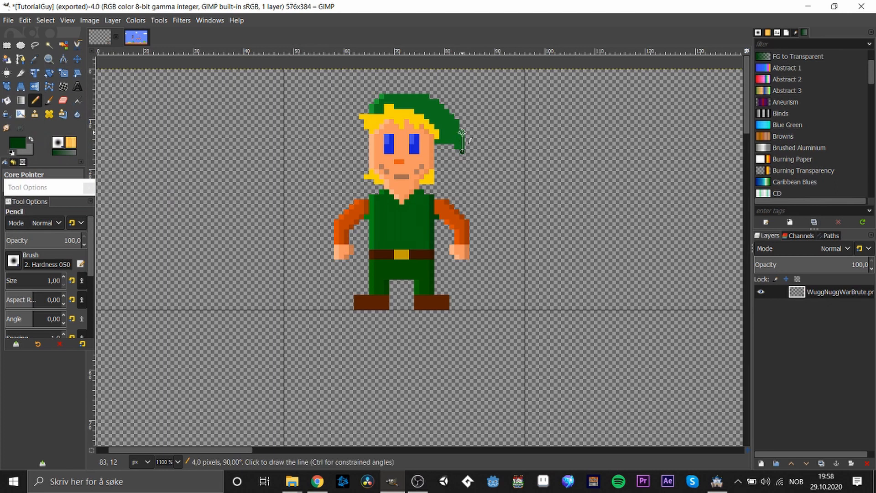
shift+click(463, 133)
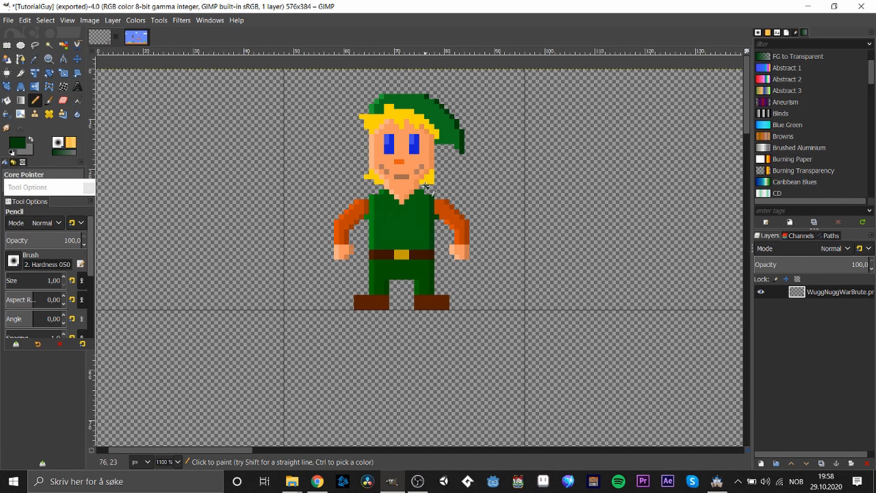
- Copy the finished character with a rectangular selection and paste a duplicate into the grid cell to its right
scroll(438, 176, down, 2)
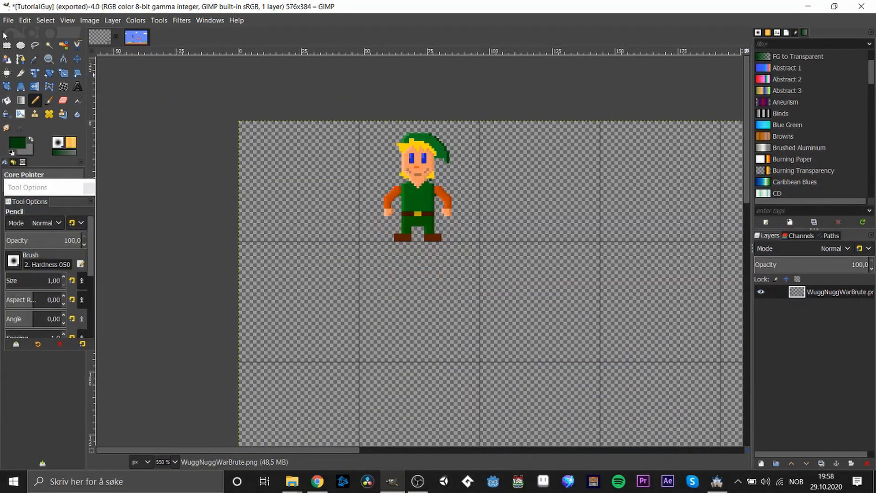
click(5, 45)
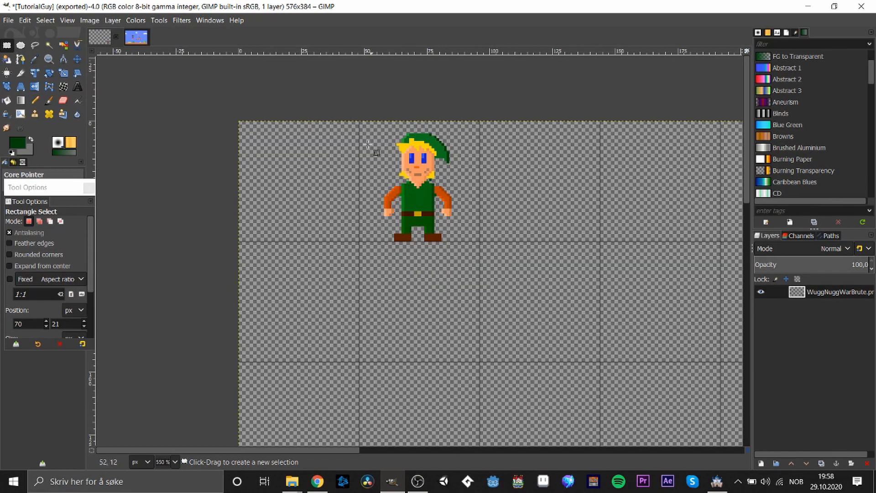
drag(372, 124, 482, 268)
drag(428, 196, 421, 196)
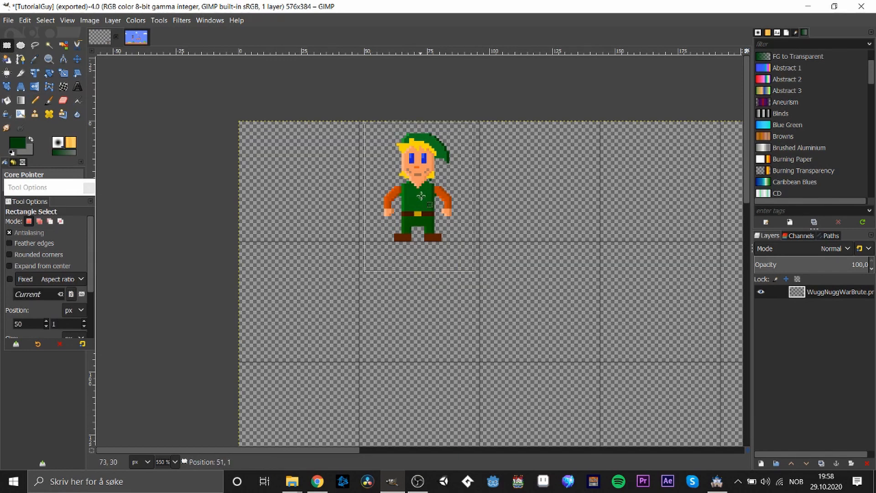
key(ctrl+c)
key(ctrl+v)
drag(482, 285, 539, 201)
click(511, 255)
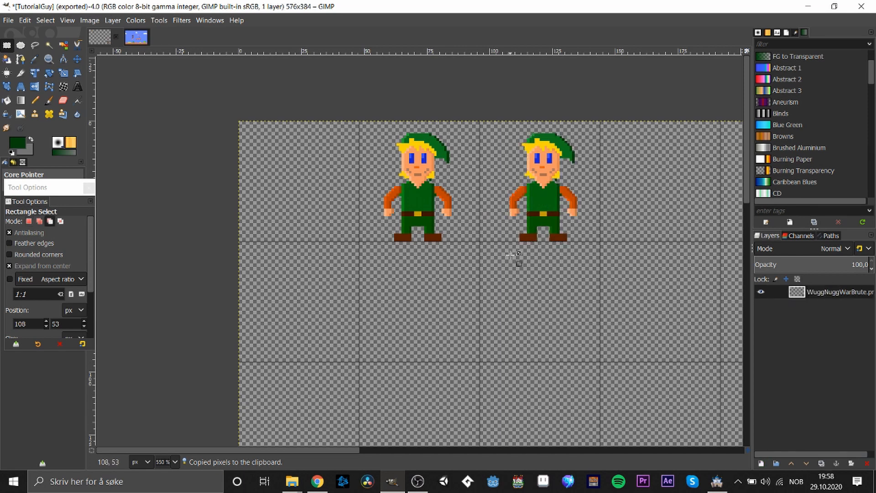
- Paste another copy of the character into the first grid cell and clear the selection
key(ctrl+v)
drag(486, 288, 297, 203)
click(398, 282)
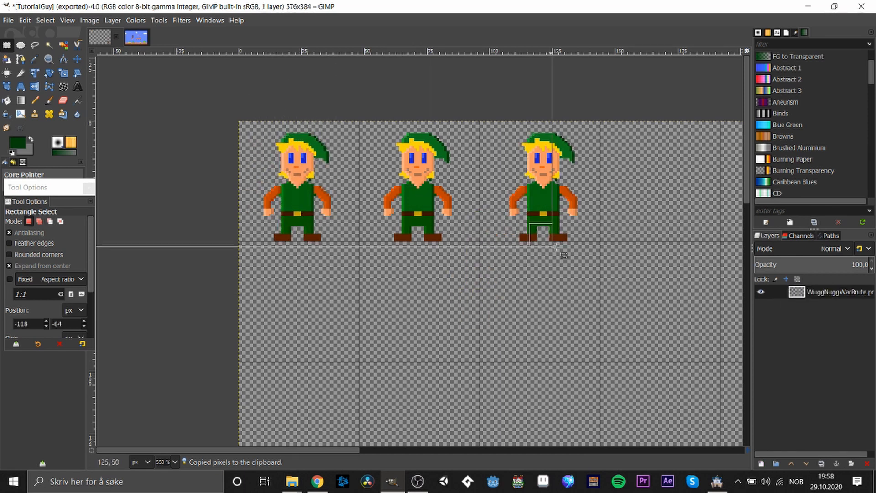
click(582, 329)
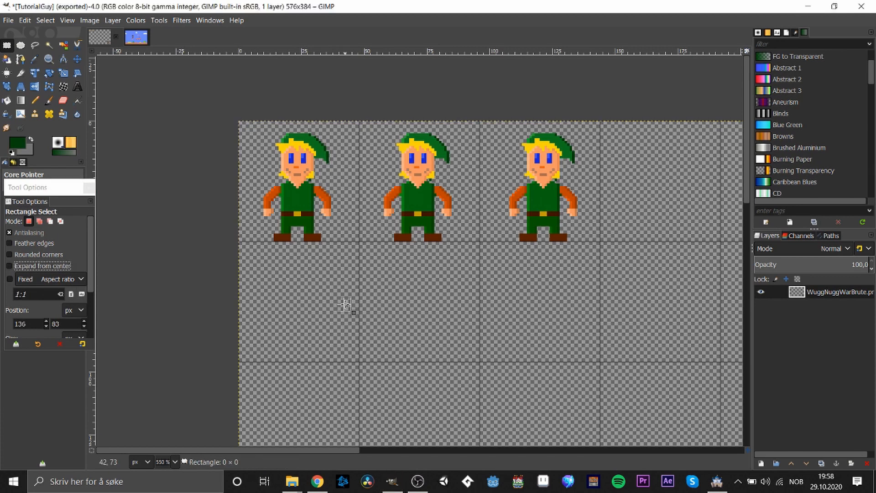
drag(242, 98, 605, 272)
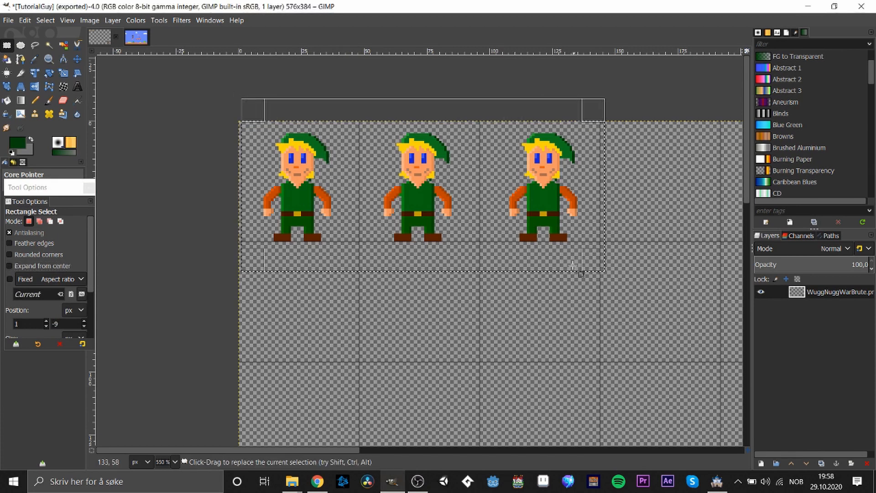
click(402, 333)
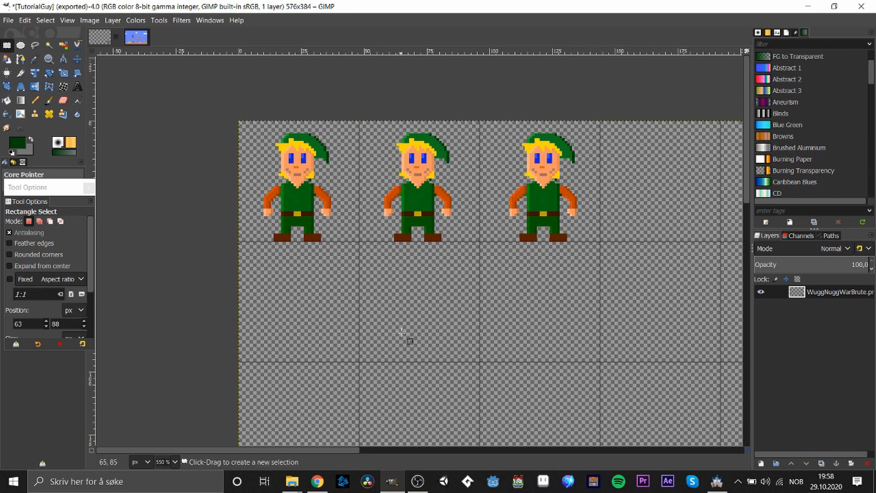
ctrl+scroll(419, 179, up, 2)
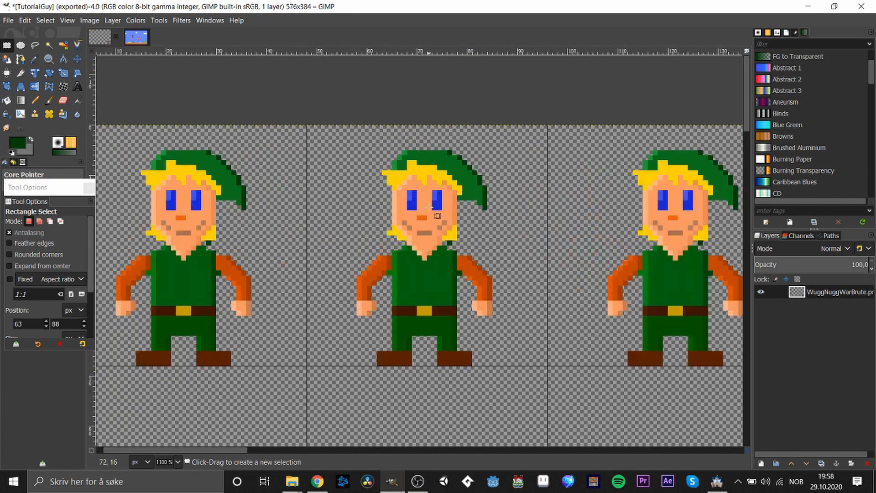
- Undo the two pasted character copies in the cells on either side of the original
key(o)
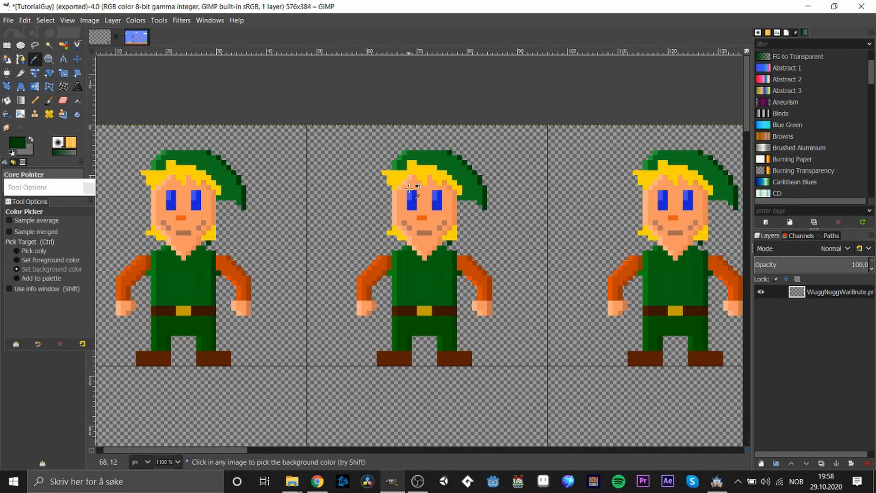
key(r)
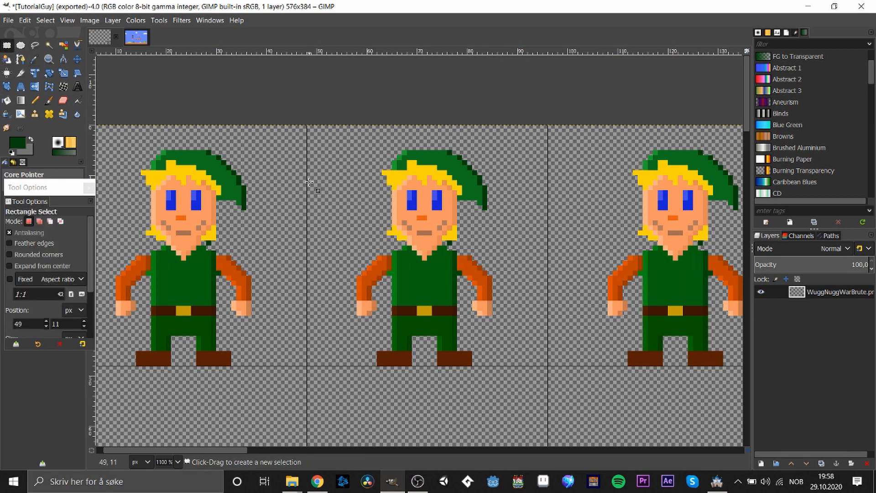
key(ctrl+v)
key(ctrl+z)
key(ctrl+z)
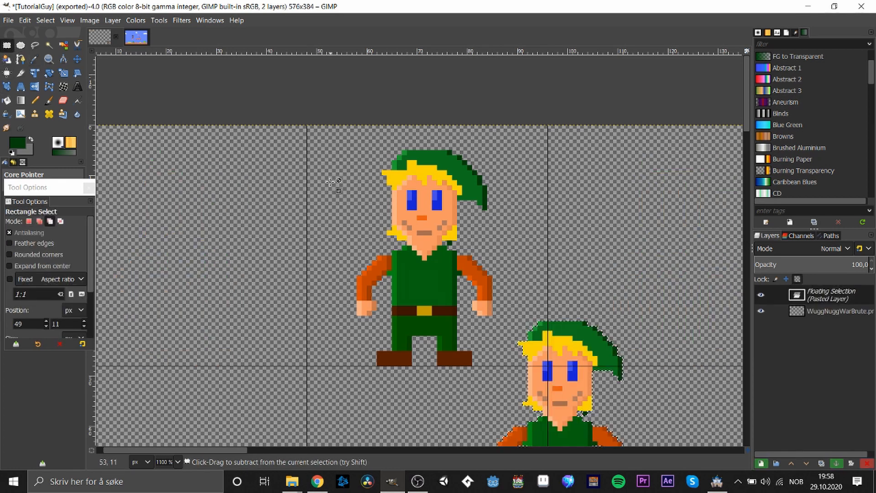
- Pick the face's skin tone, darken it to brown and pencil eyebrows above both of the character's eyes
key(o)
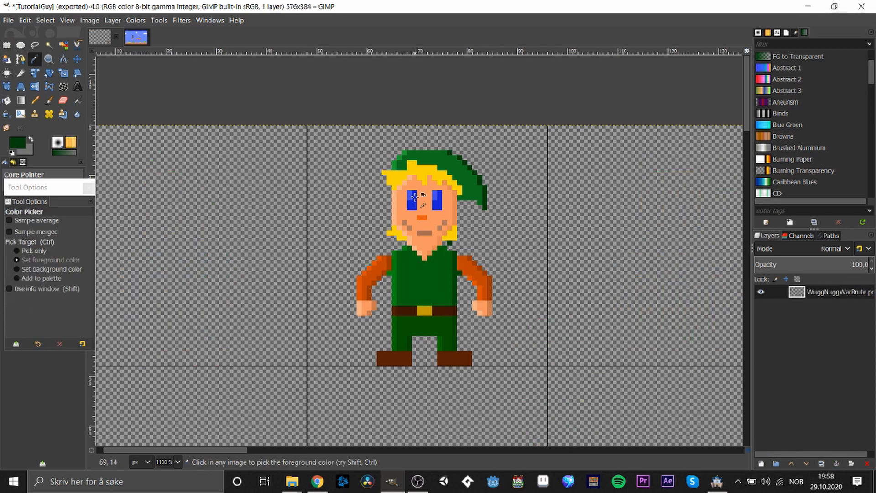
click(422, 203)
click(18, 143)
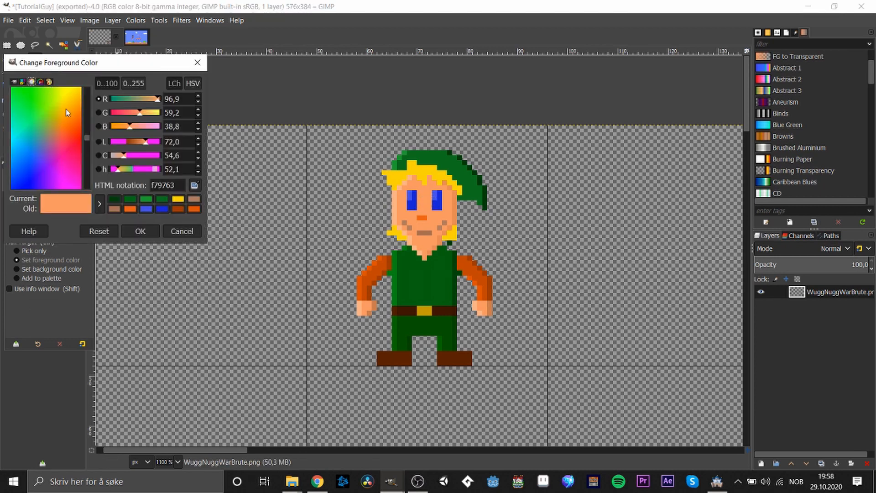
click(15, 82)
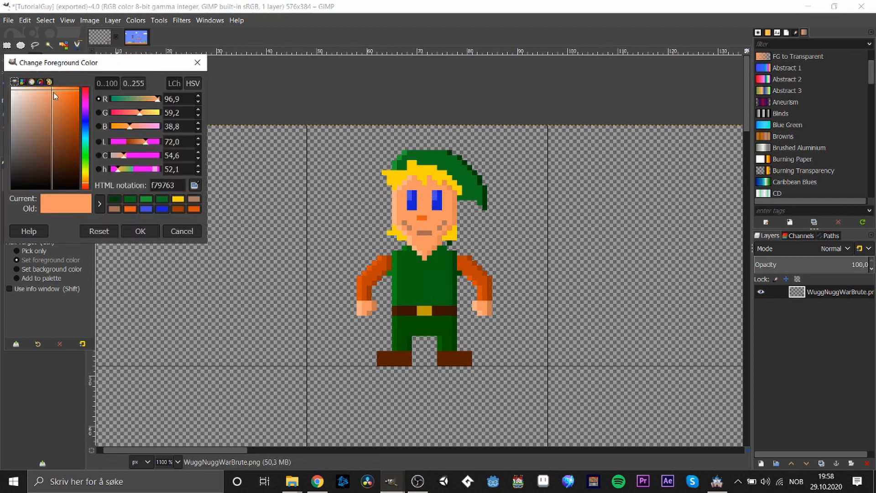
drag(53, 92, 62, 138)
click(140, 232)
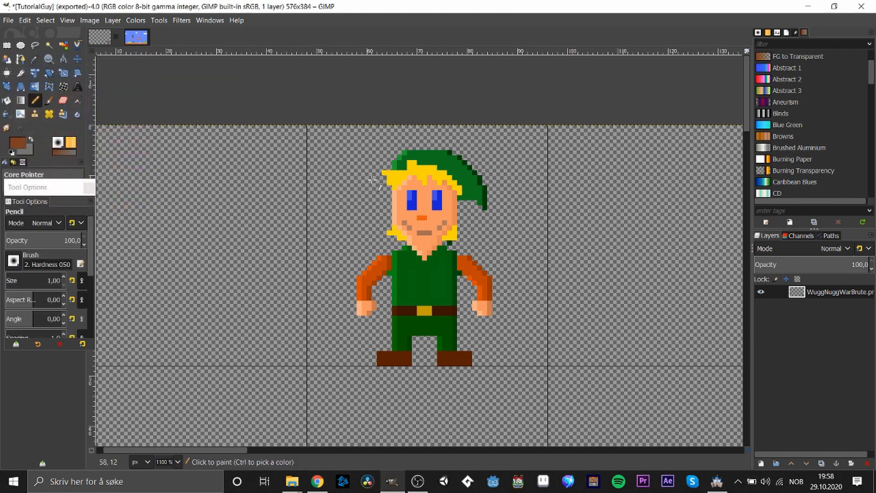
click(413, 187)
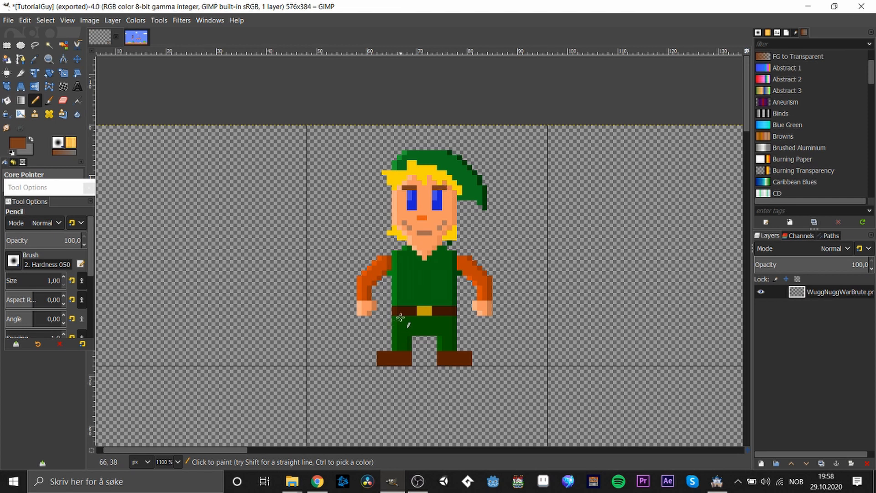
scroll(400, 317, down, 2)
click(7, 45)
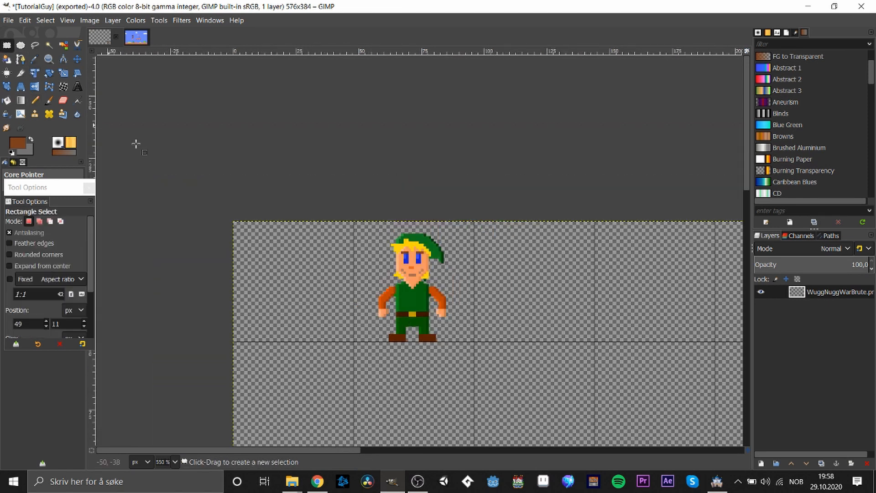
drag(325, 191, 476, 343)
key(ctrl+c)
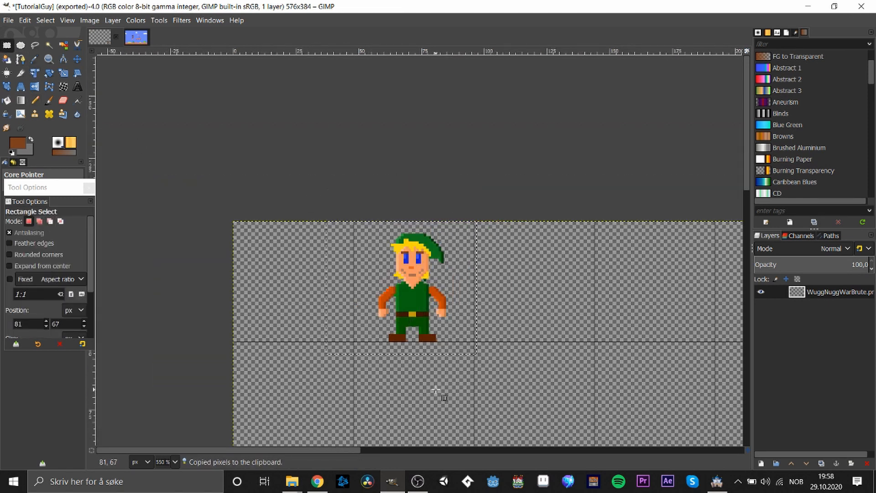
key(ctrl+v)
key(ctrl+z)
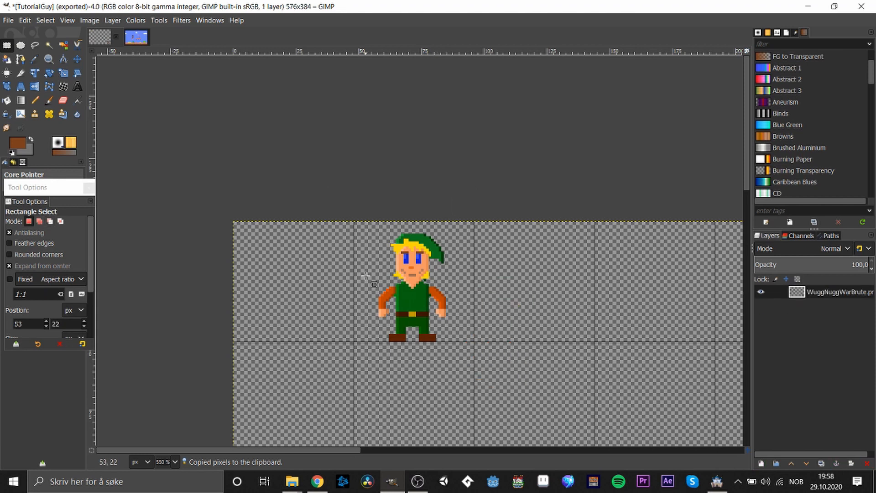
- Try pencilling brown pixels beneath both of the character's eyes
key(n)
scroll(417, 262, up, 2)
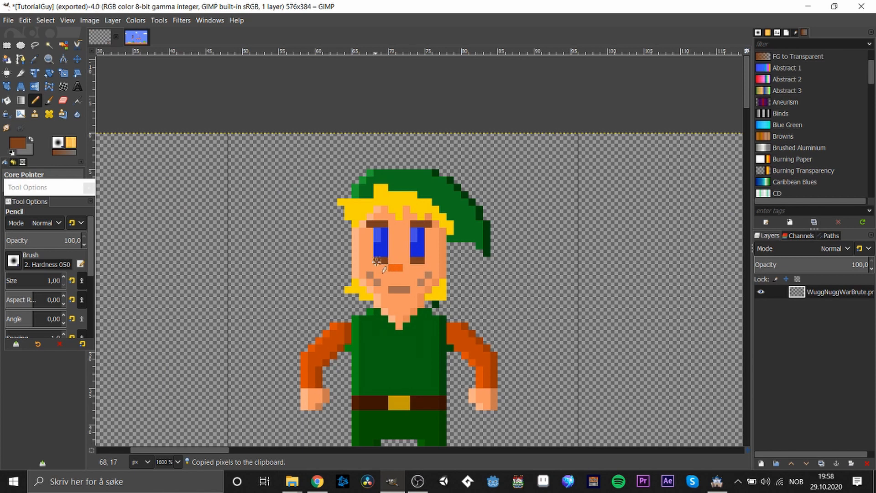
scroll(697, 388, down, 2)
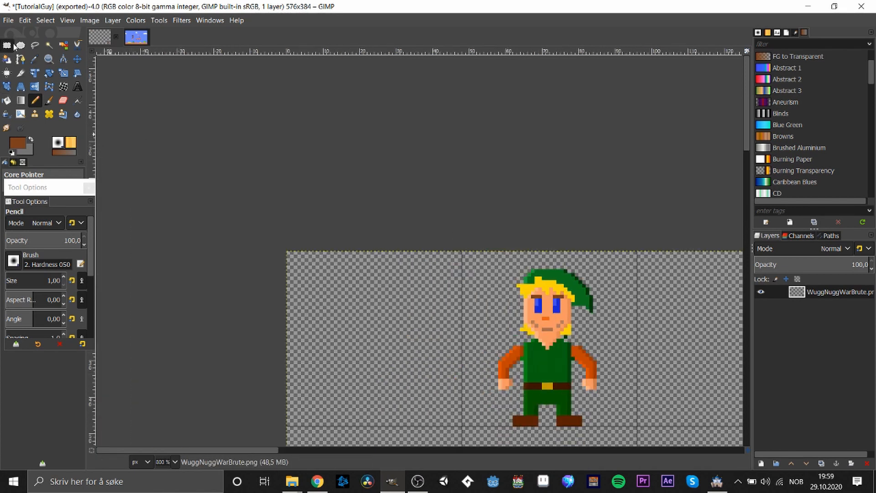
- Copy the character with eyebrows using a rectangular selection and paste it aligned into the first grid cell
click(9, 45)
drag(471, 227, 641, 436)
key(ctrl+c)
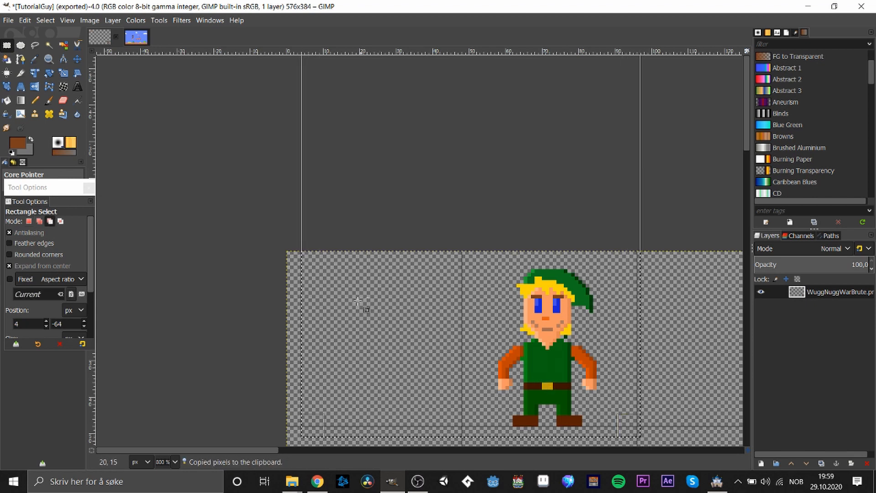
key(ctrl+v)
drag(481, 364, 389, 366)
scroll(389, 367, down, 2)
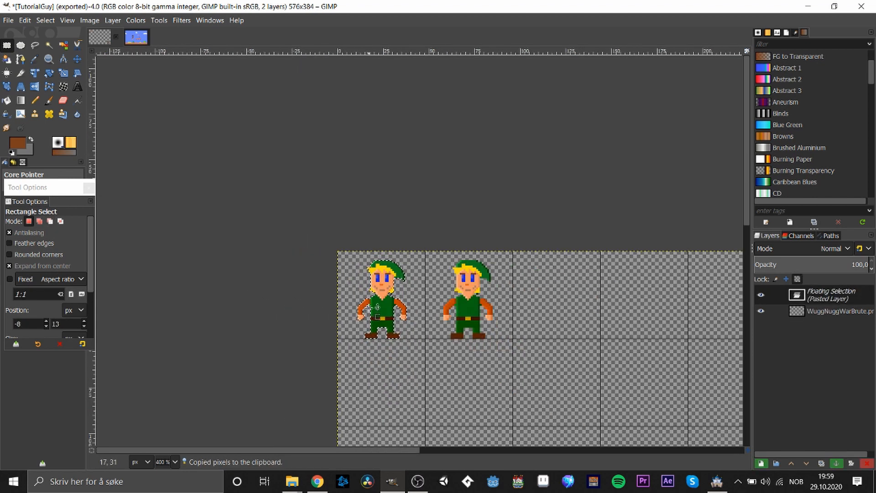
mouse_move(386, 301)
mouse_down()
mouse_move(413, 292)
mouse_move(377, 312)
mouse_up()
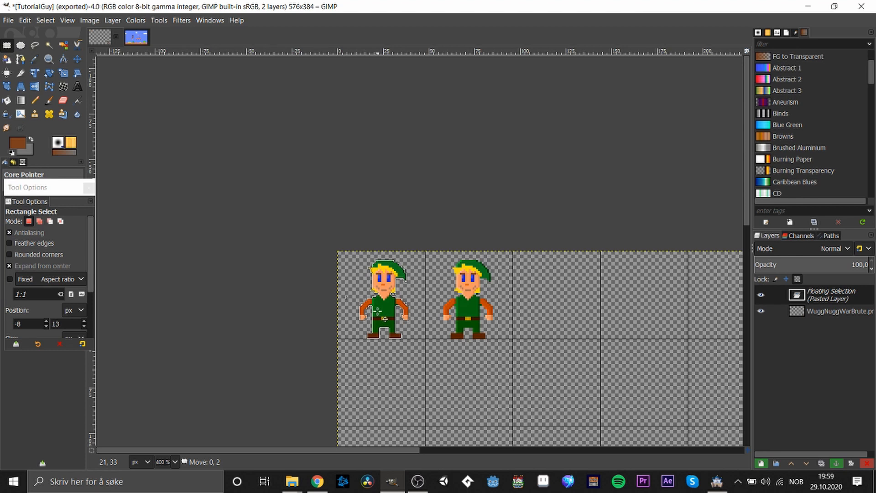
drag(377, 312, 372, 312)
click(362, 336)
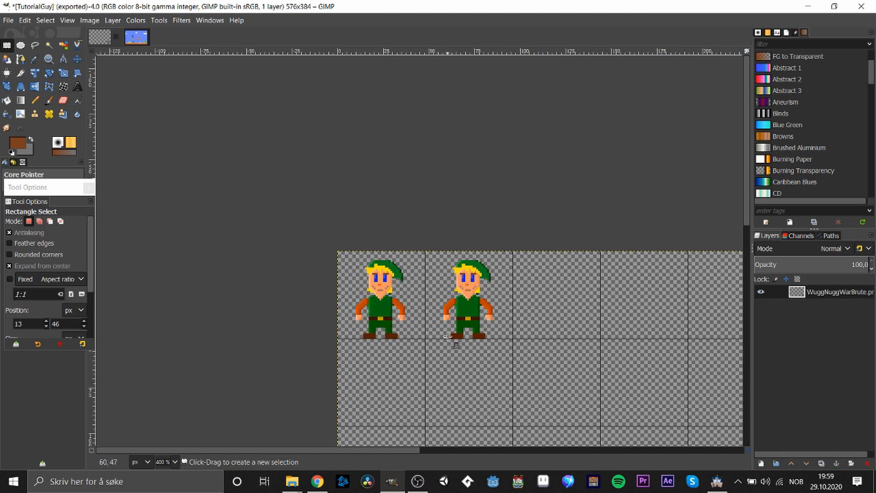
- Paste another copy of the character into the third grid cell and anchor it
key(ctrl+v)
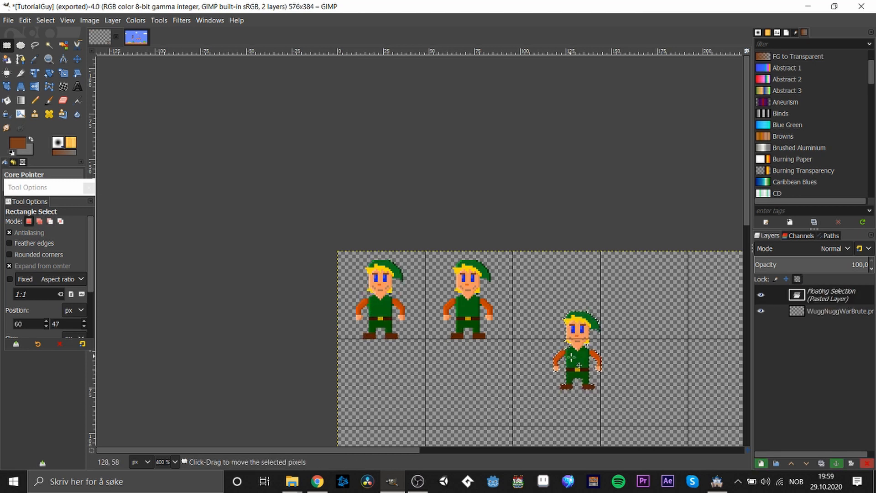
drag(577, 363, 553, 310)
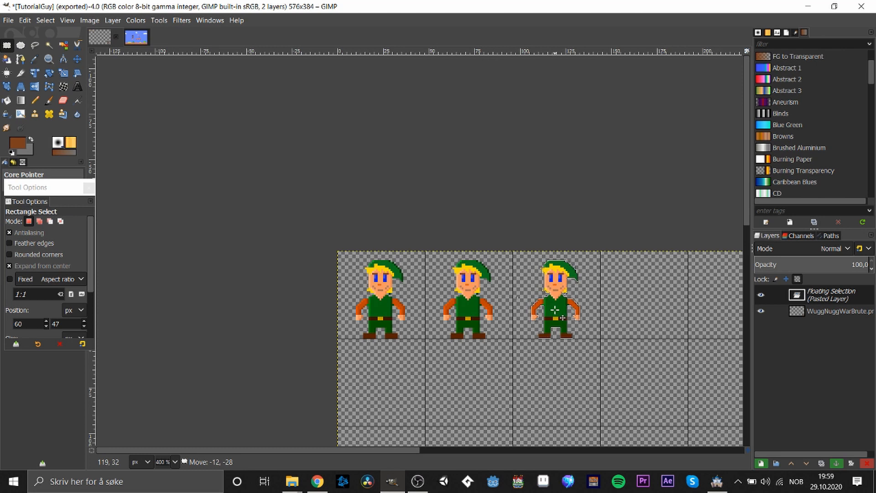
click(537, 338)
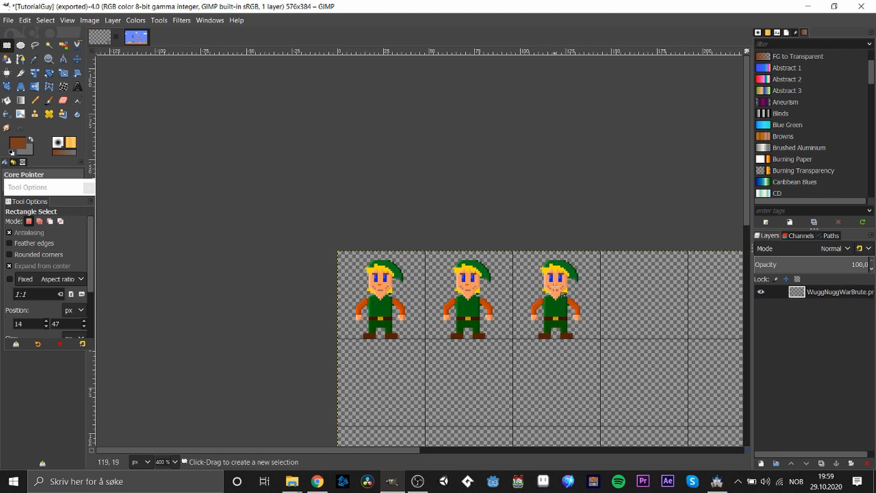
- Turn off Expand from center for the rectangle selection, test it across the characters and clear the selection
click(36, 266)
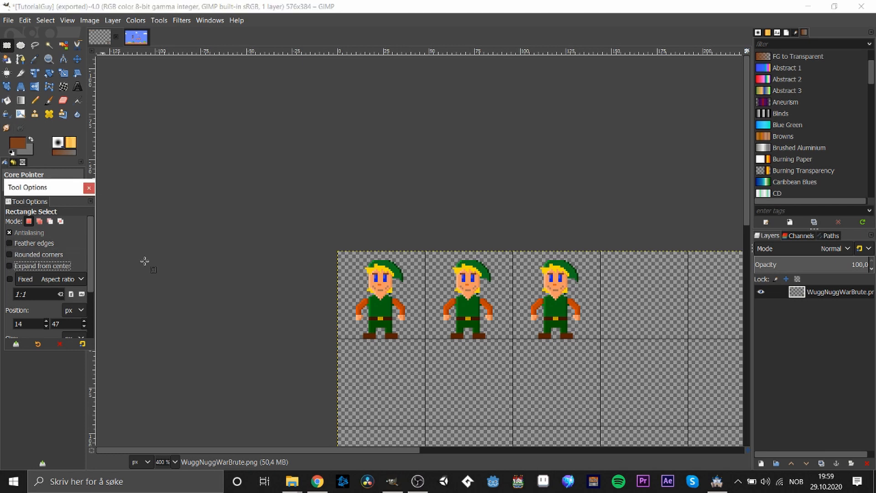
drag(374, 259, 592, 365)
drag(456, 315, 446, 315)
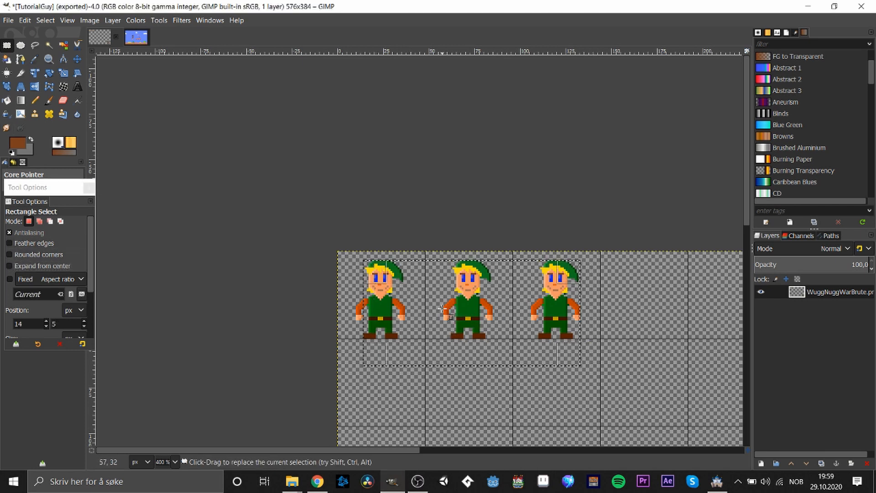
click(390, 385)
- Cut the first character's upper body down to the belt, paste it back slightly lower and anchor it
drag(333, 225, 420, 323)
key(ctrl+c)
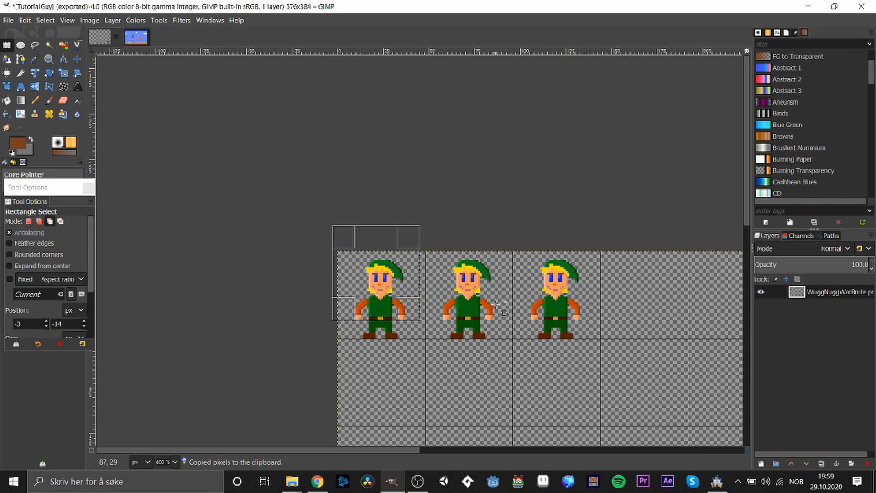
key(Delete)
key(ctrl+v)
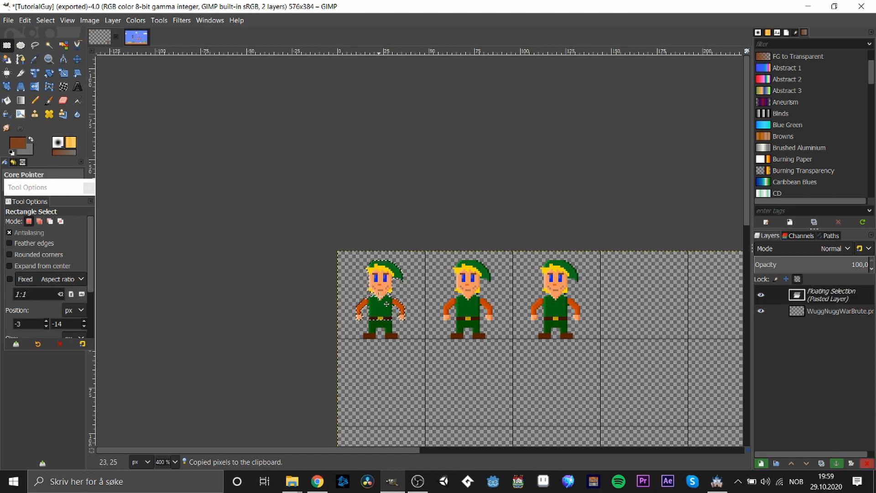
drag(387, 304, 387, 305)
click(308, 255)
- Replace the third cell's character with a copy of the lowered character from the first cell
drag(338, 232, 423, 372)
key(ctrl+c)
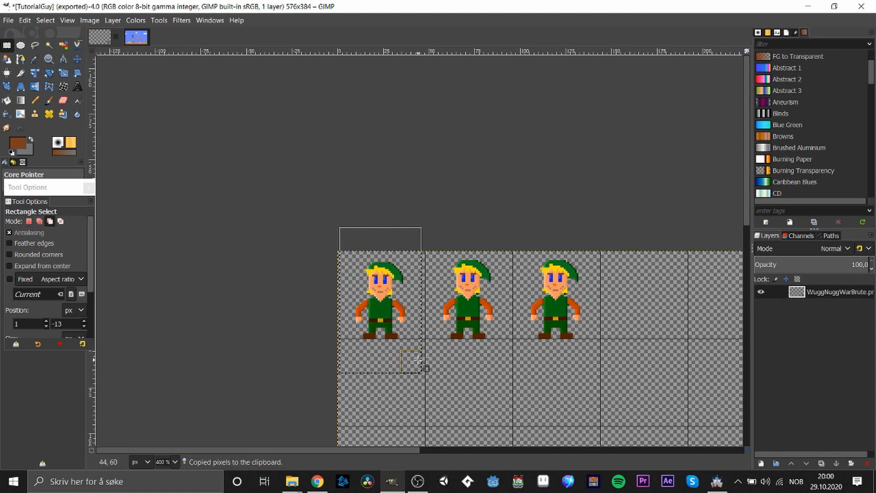
click(542, 320)
mouse_move(516, 222)
mouse_down()
mouse_move(600, 359)
mouse_move(623, 365)
mouse_up()
key(Delete)
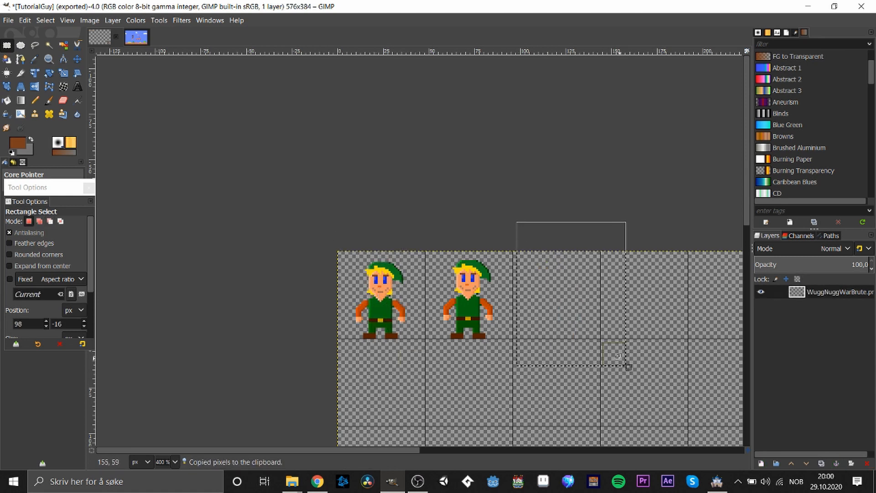
key(ctrl+v)
drag(571, 309, 556, 312)
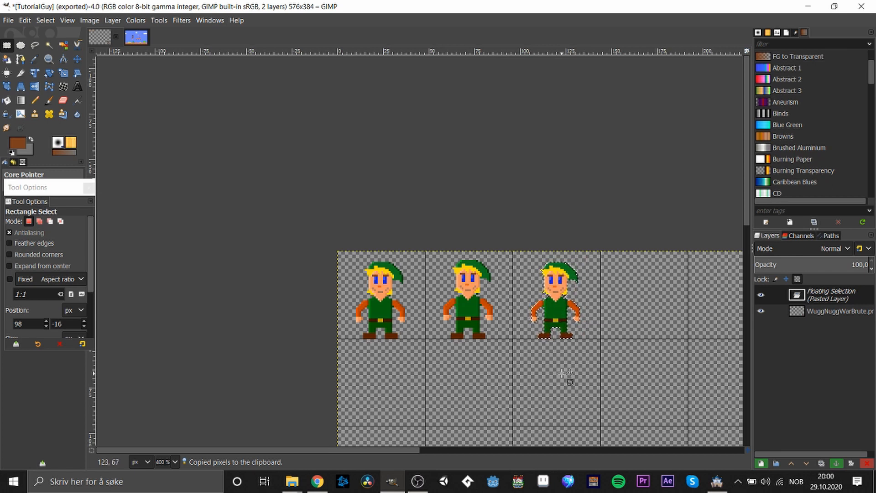
click(562, 374)
drag(340, 305, 469, 365)
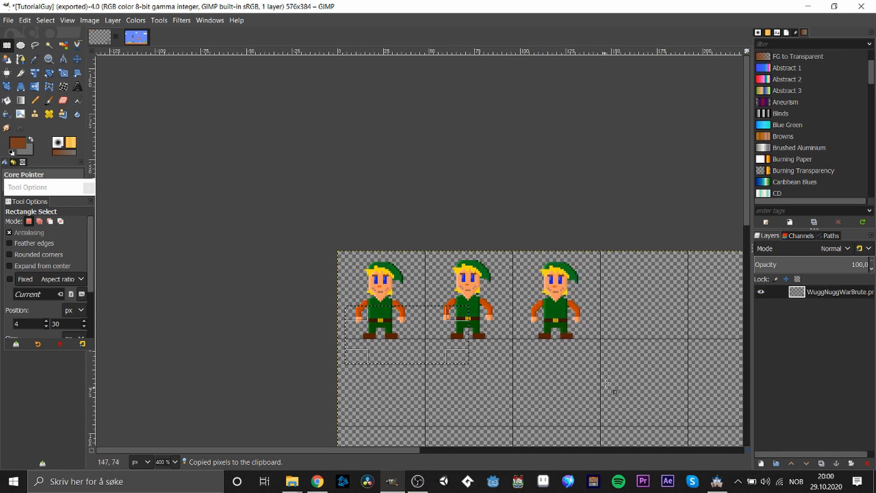
click(470, 327)
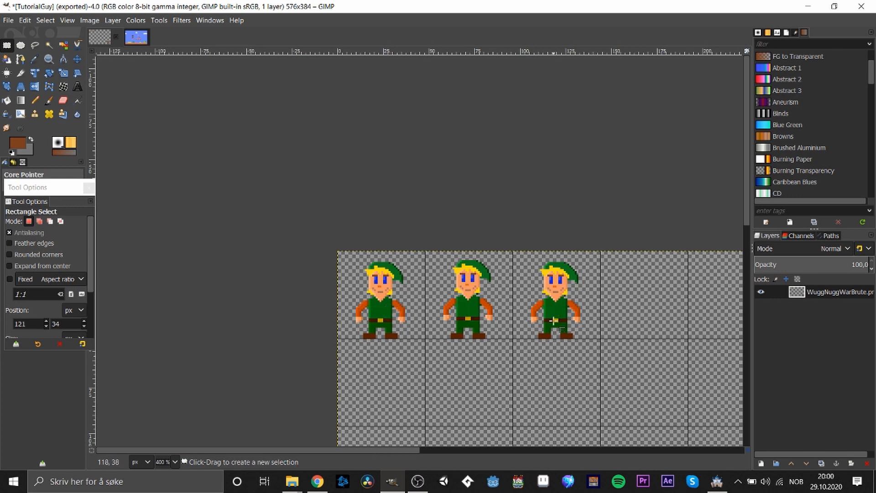
scroll(747, 201, down, 5)
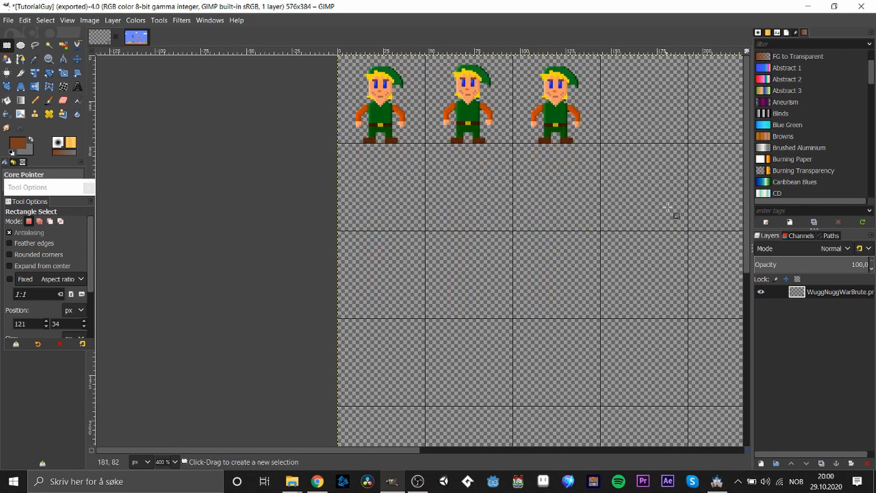
scroll(644, 221, down, 1)
scroll(435, 433, right, 8)
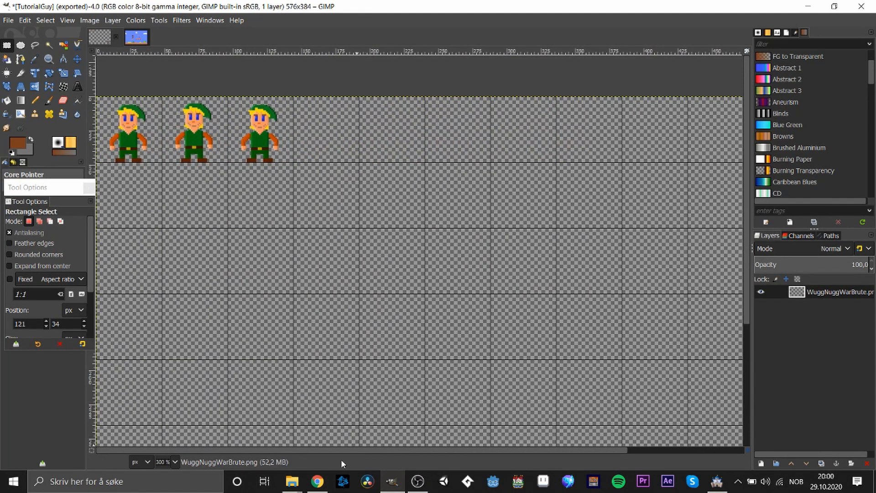
scroll(391, 365, up, 1)
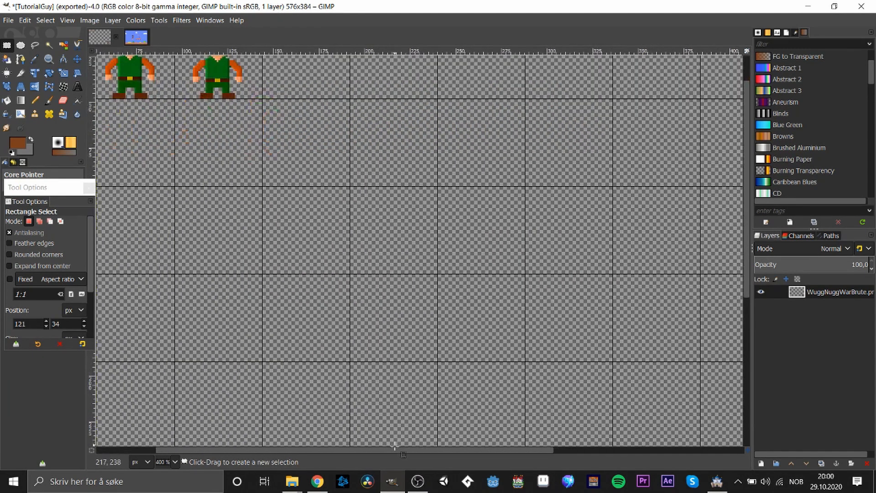
scroll(377, 450, left, 3)
scroll(747, 256, up, 2)
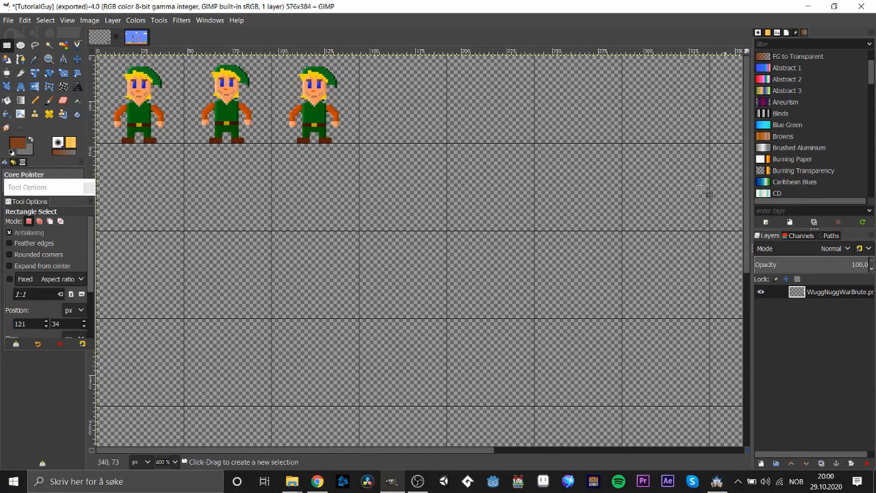
- Apply the Cartoon filter to all three characters with mask radius 41.468 and percent black 0.689, and clear the selection
drag(388, 202, 90, 11)
right_click(172, 94)
mouse_move(224, 209)
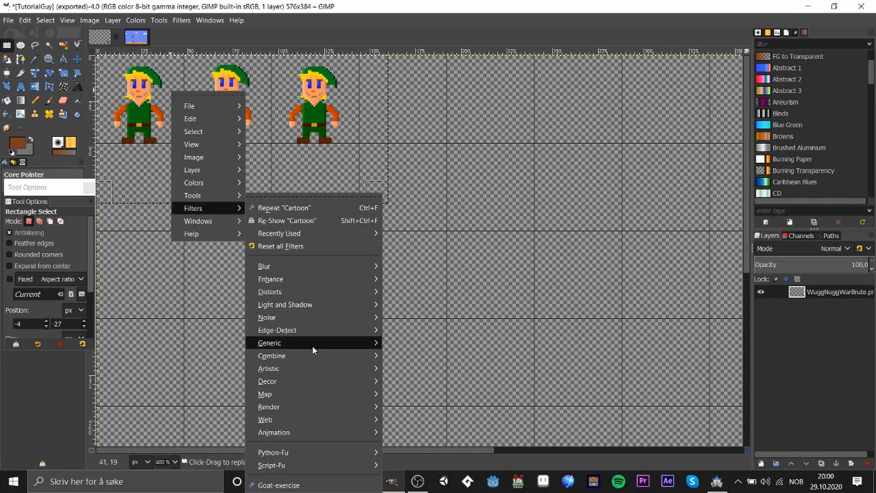
mouse_move(308, 369)
click(443, 281)
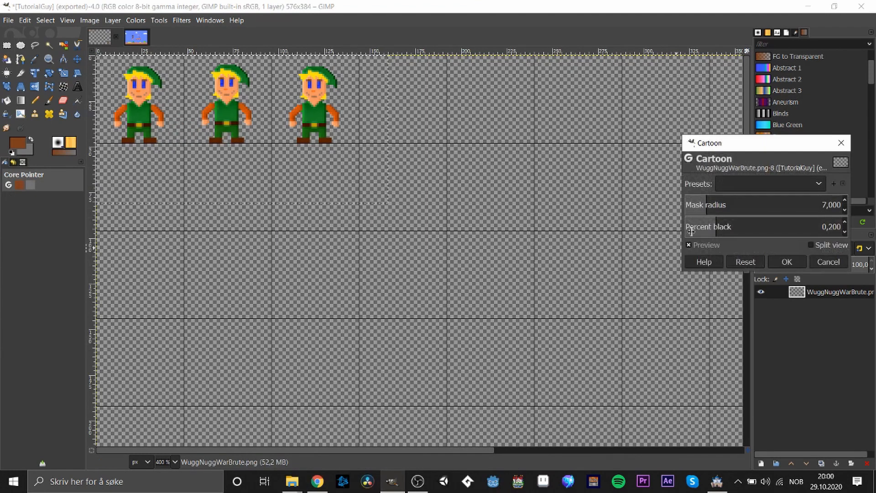
click(713, 229)
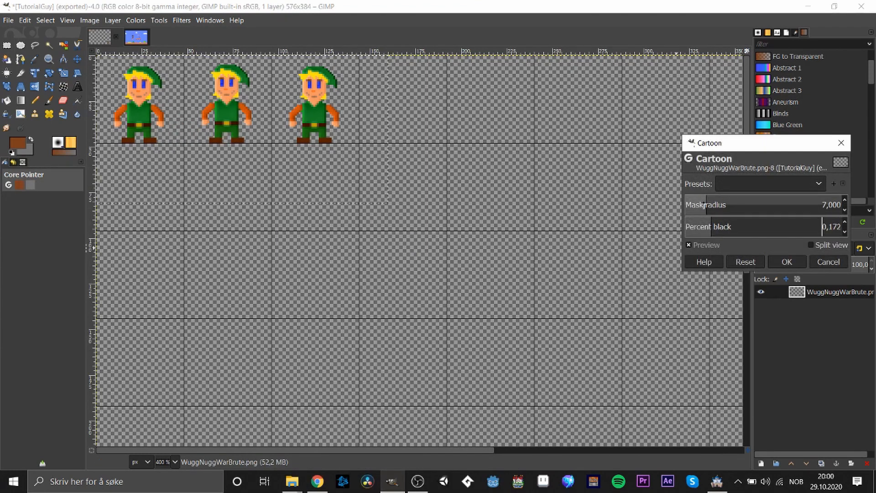
click(794, 212)
drag(795, 212, 816, 212)
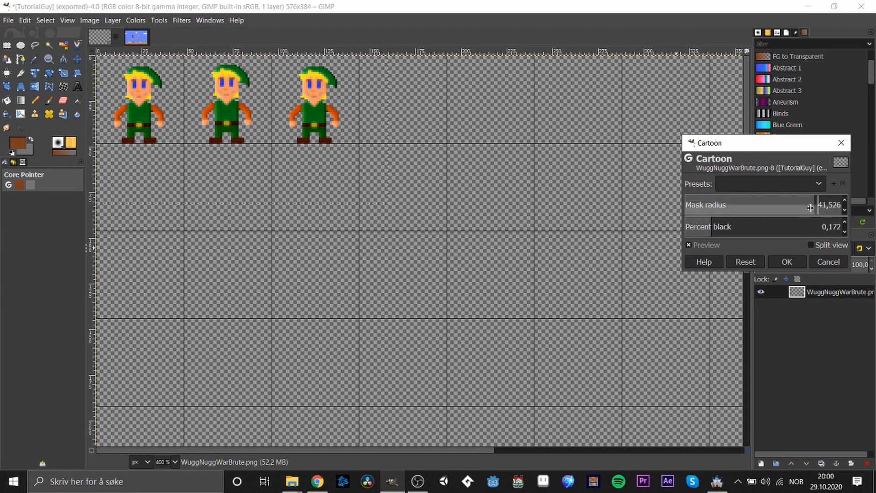
drag(710, 227, 794, 227)
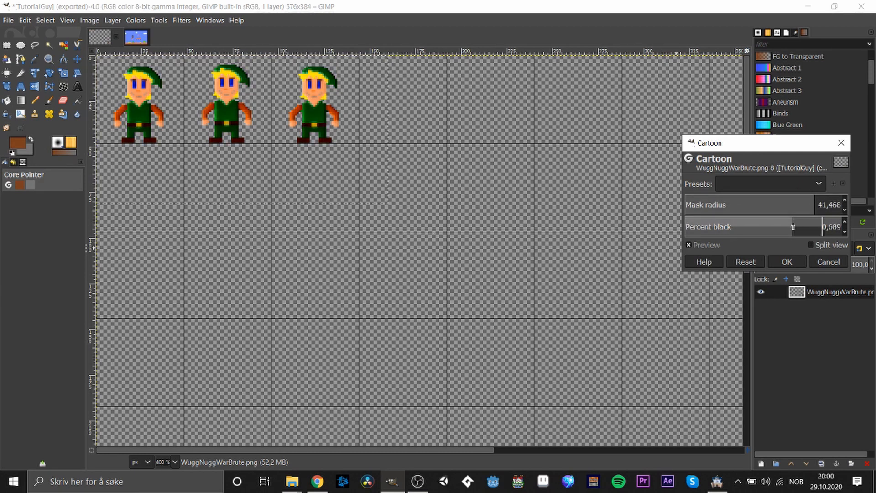
click(787, 262)
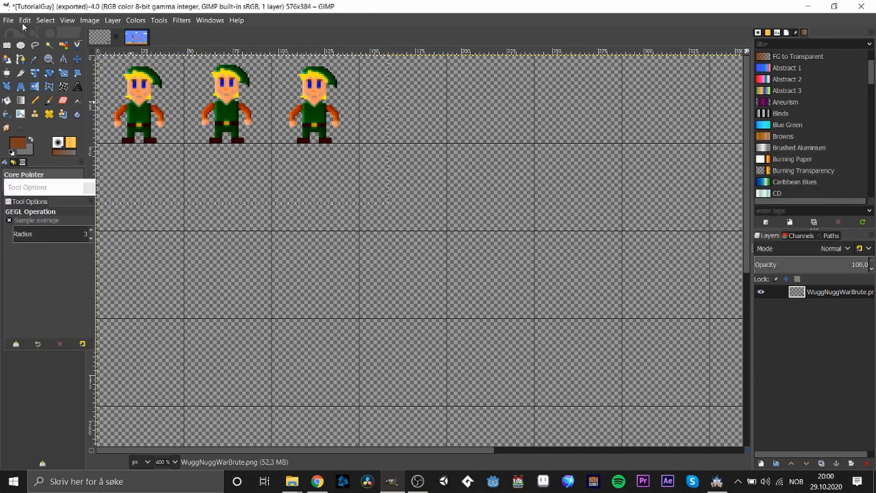
click(7, 44)
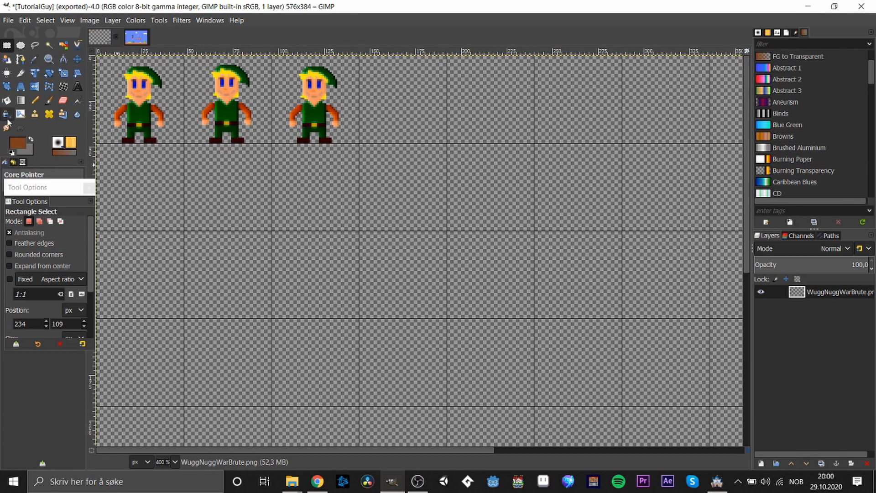
- Draw a teardrop-shaped tree crown in the empty area beside the characters with the Pencil in green 386609 and fill it
click(35, 100)
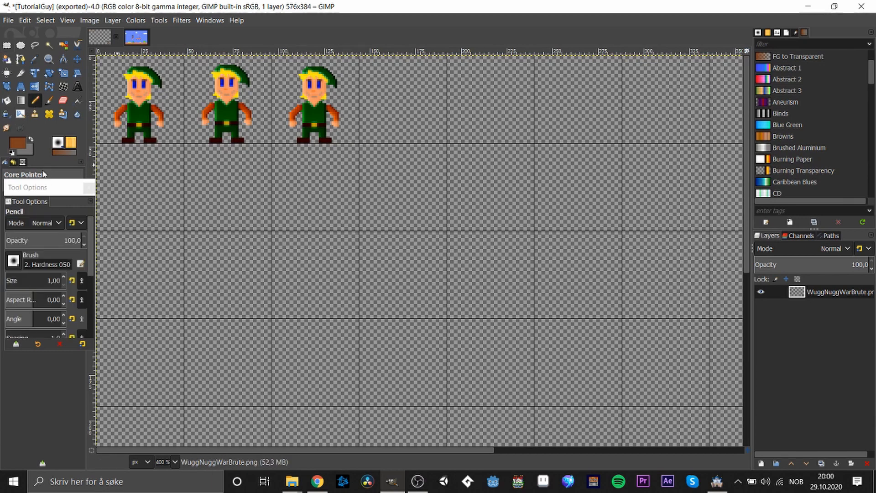
click(17, 148)
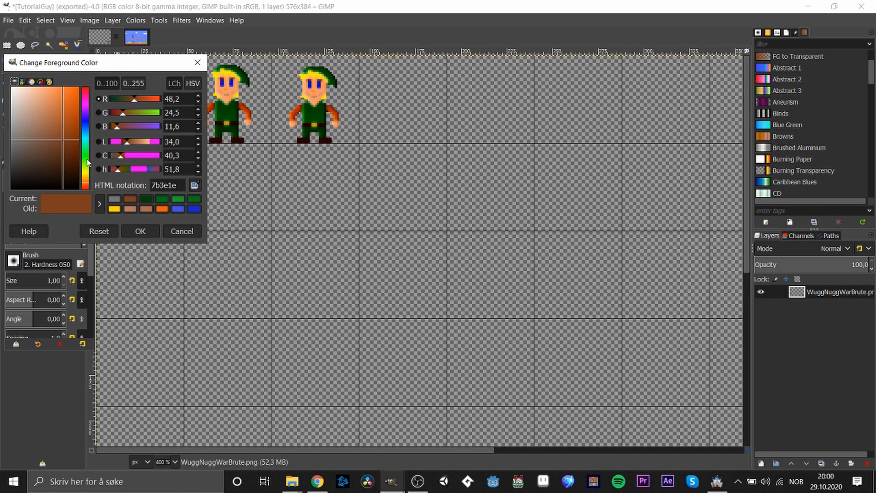
drag(88, 163, 89, 155)
drag(59, 128, 74, 148)
click(140, 232)
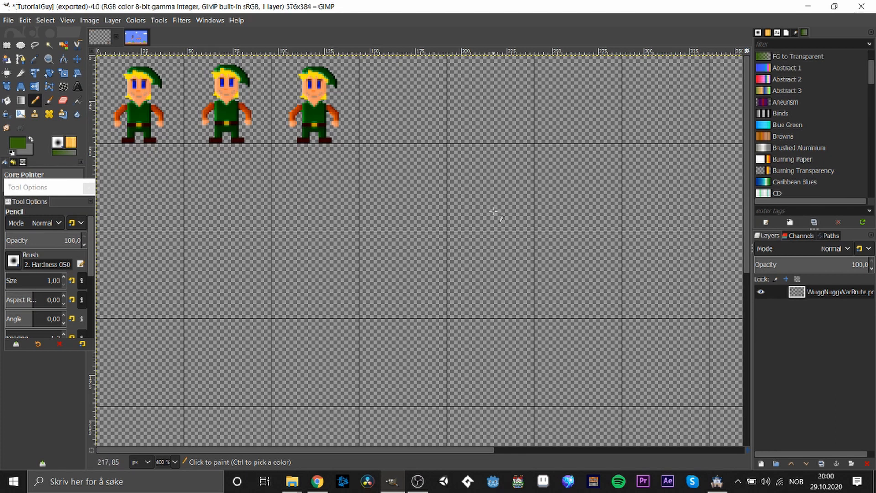
mouse_move(479, 208)
mouse_down()
mouse_move(479, 180)
mouse_move(491, 141)
mouse_move(501, 142)
mouse_move(519, 198)
mouse_move(497, 213)
mouse_move(479, 211)
mouse_up()
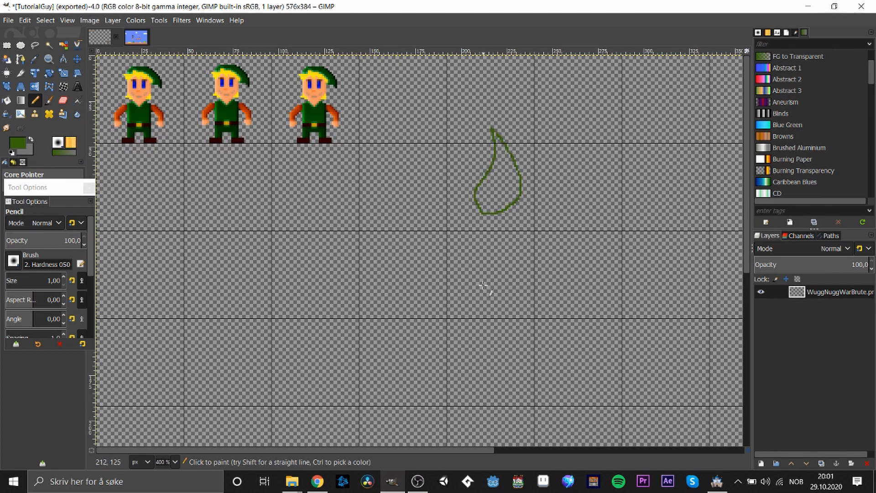
click(7, 101)
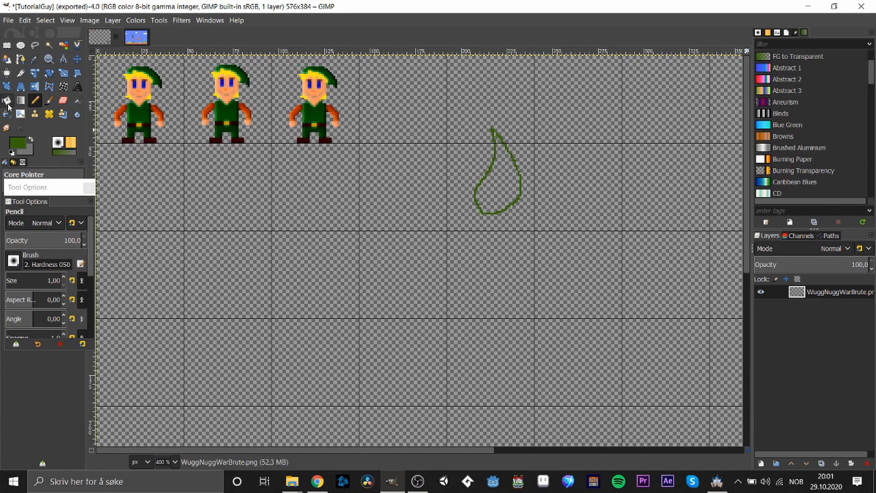
click(497, 189)
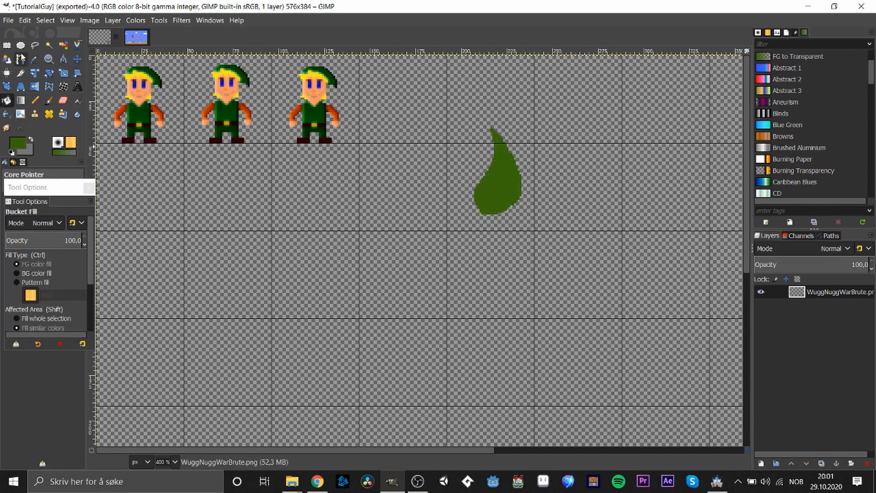
- Add a trunk under the crown by filling a small rectangular selection with brown 4f2b02, and clear the selection
click(6, 45)
drag(484, 206, 502, 231)
click(15, 144)
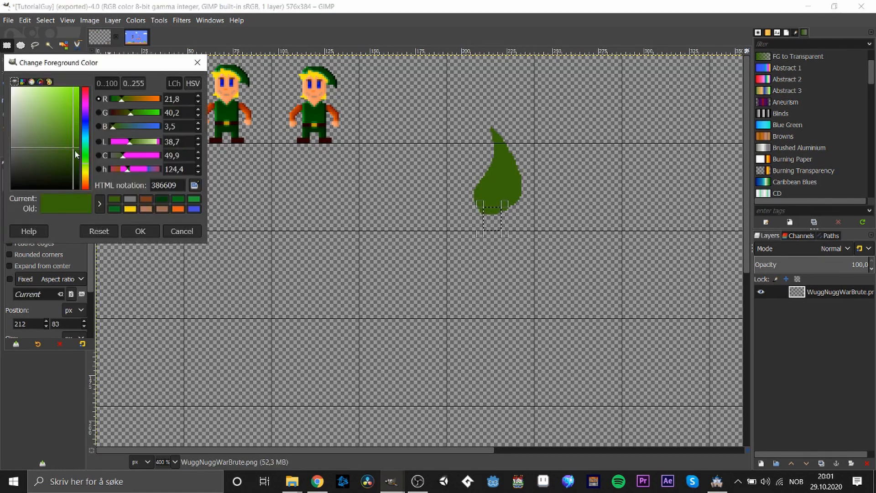
drag(86, 167, 88, 179)
click(78, 158)
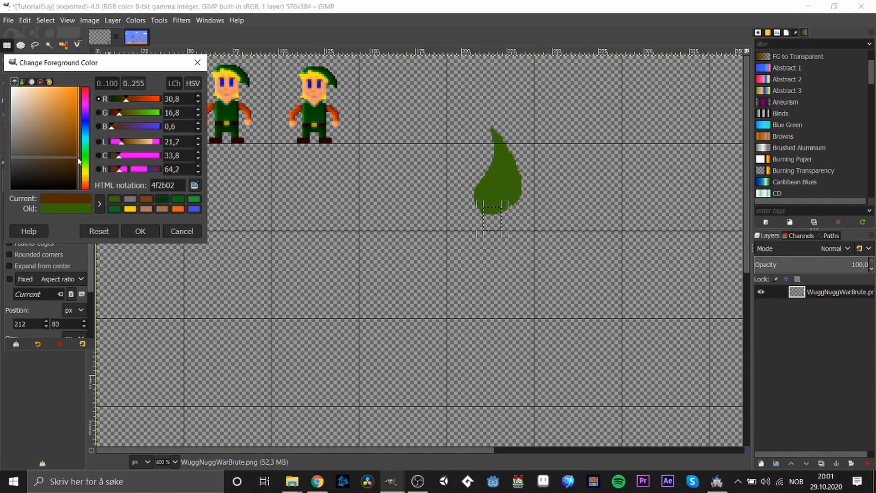
click(140, 231)
key(shift+b)
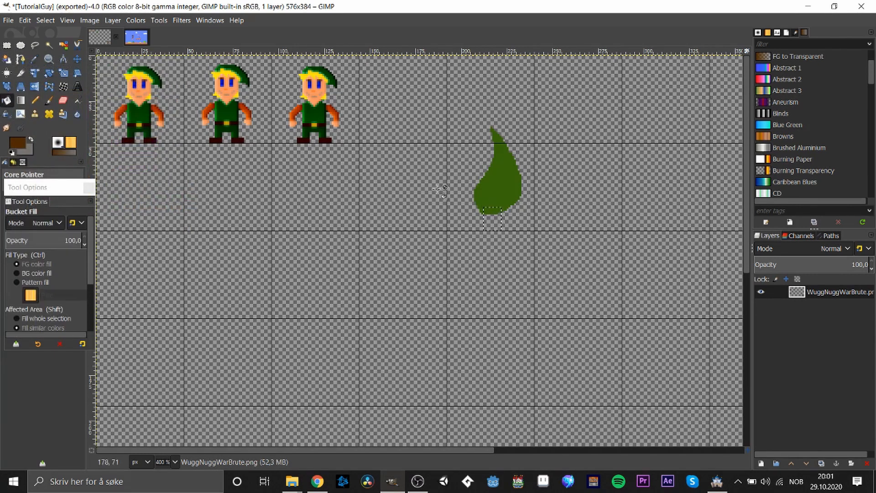
click(492, 223)
click(7, 44)
click(382, 258)
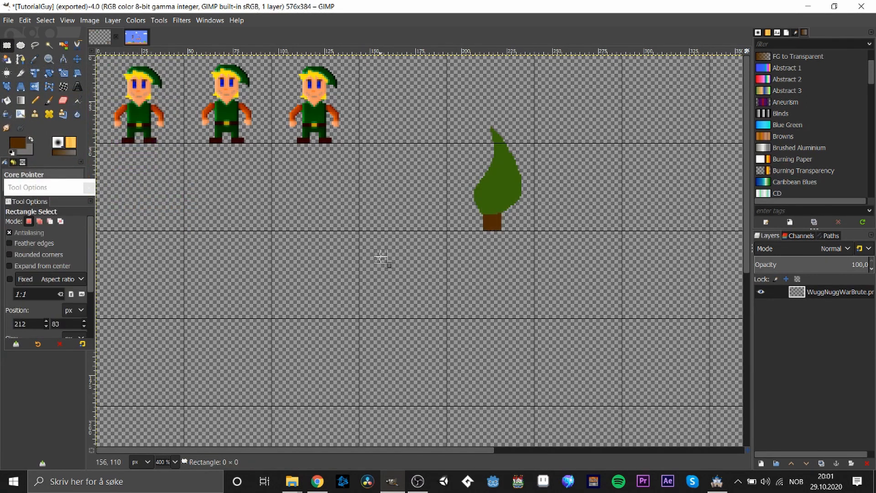
key(ctrl+z)
click(482, 319)
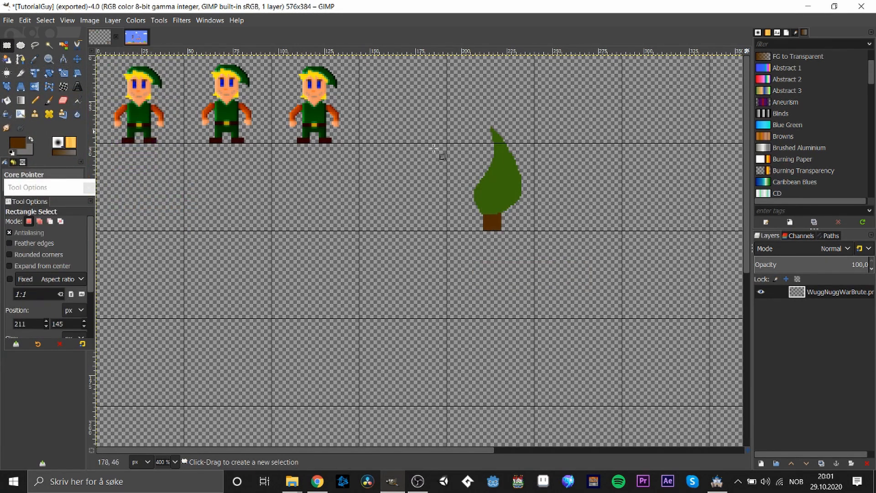
- Pick the crown's green, darken it to 204000 and pencil three short wavy leaf marks across the crown
key(o)
click(520, 182)
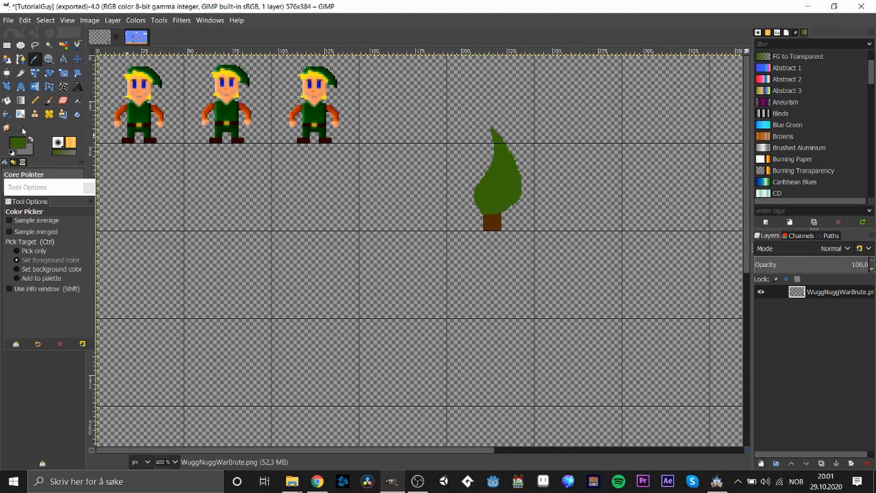
click(19, 146)
triple_click(166, 185)
text(204000)
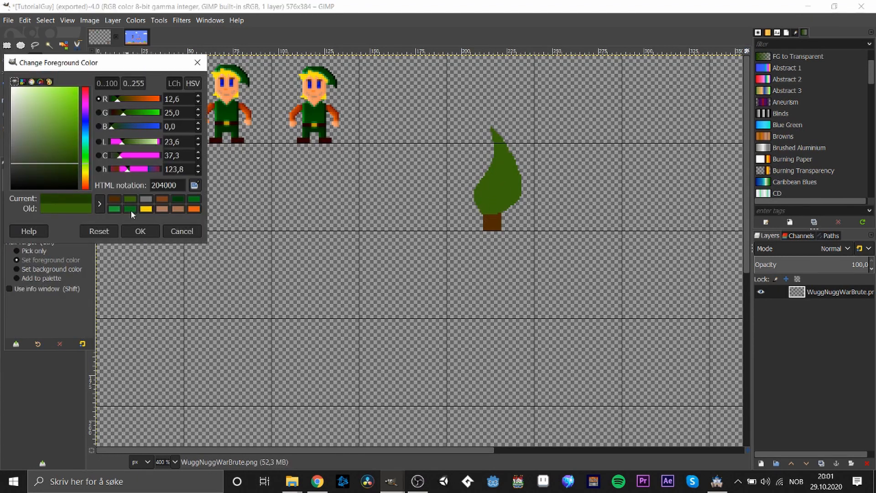
click(143, 231)
key(n)
drag(487, 195, 501, 194)
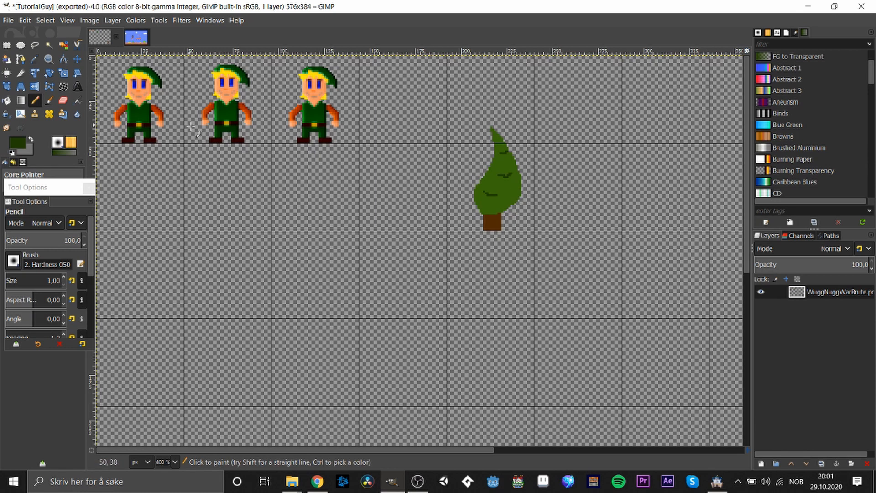
- Pick the trunk's brown, darken it to 3d2100 and pencil short vertical bark marks on the trunk
key(o)
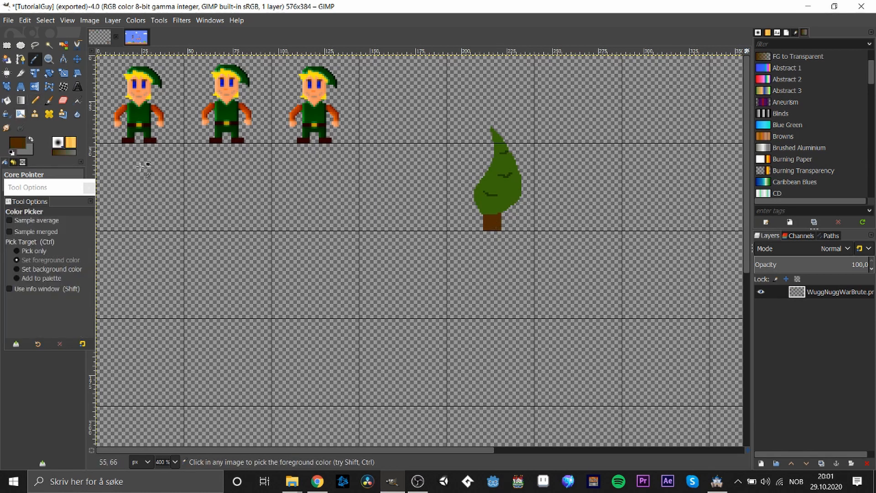
click(17, 144)
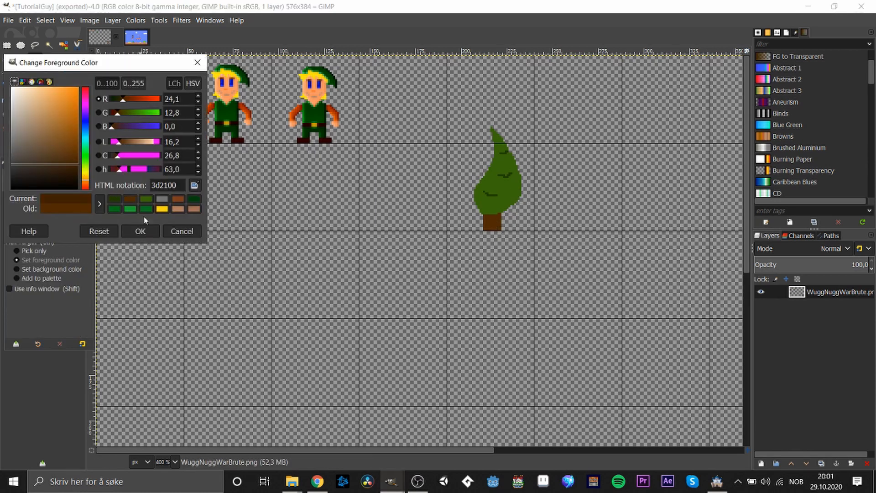
click(141, 231)
key(n)
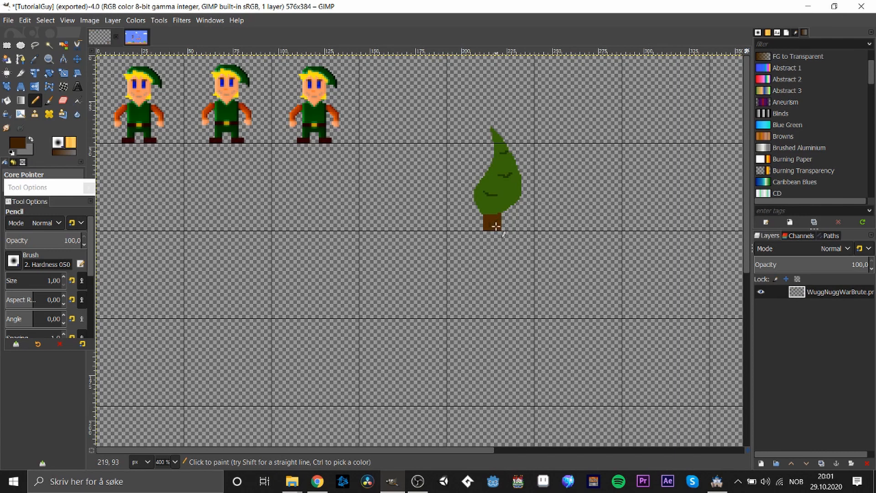
scroll(511, 218, up, 2)
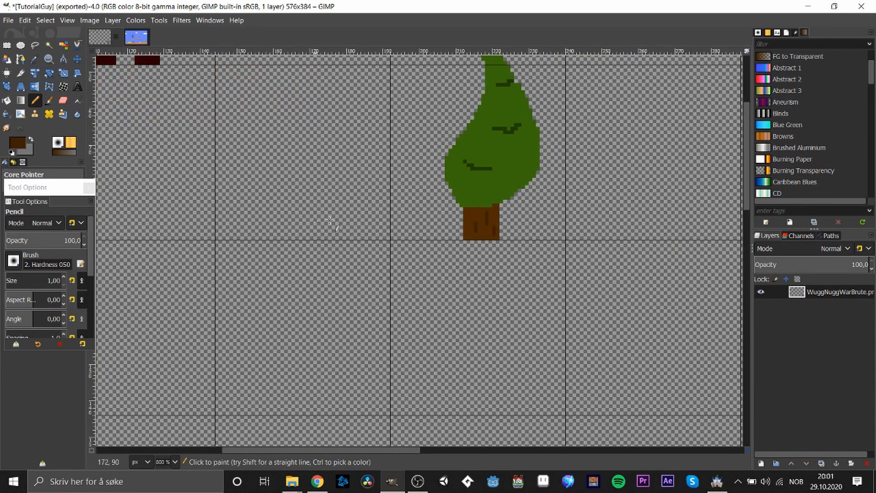
- Pick the trunk's brown, lighten it to 6a3800 and pencil highlights along the trunk's left and upper edges
key(o)
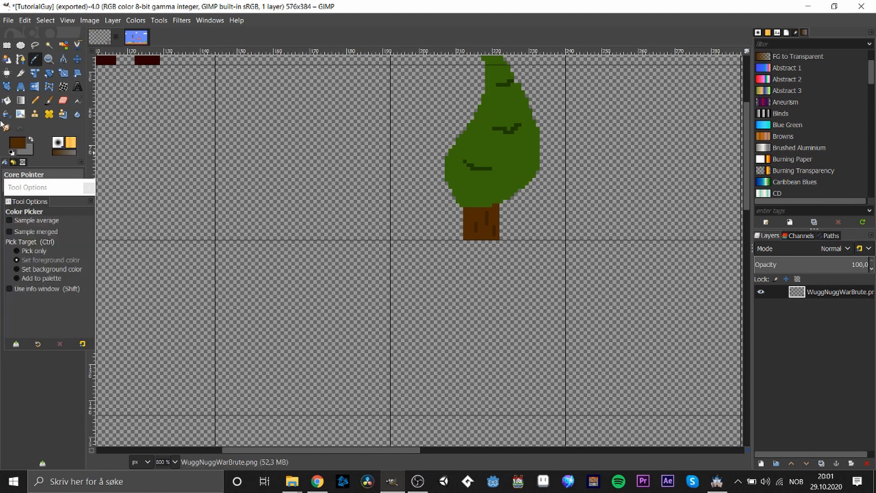
click(20, 143)
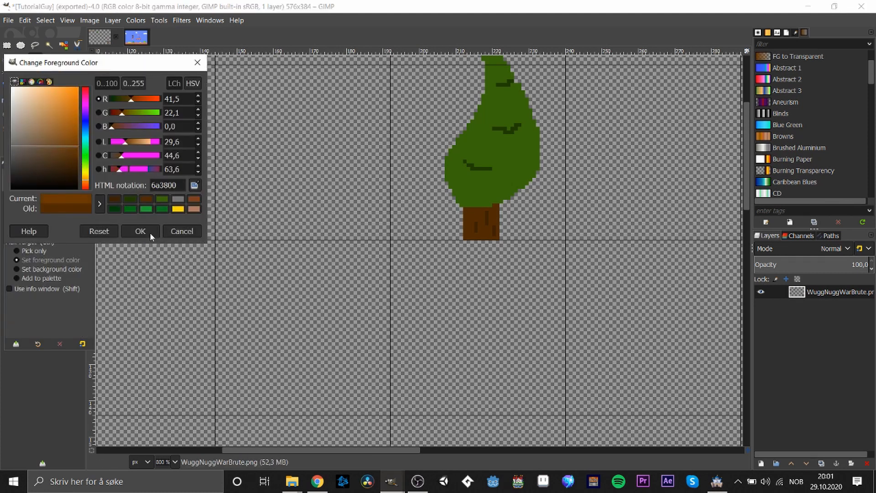
click(150, 232)
key(n)
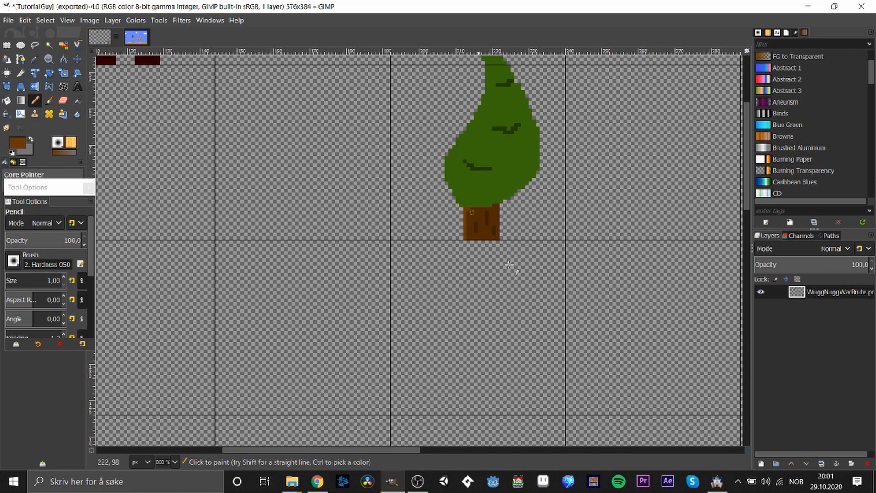
- Set the foreground colour to dark brown 321b00 and draw a straight shadow line along the trunk's right edge
click(18, 143)
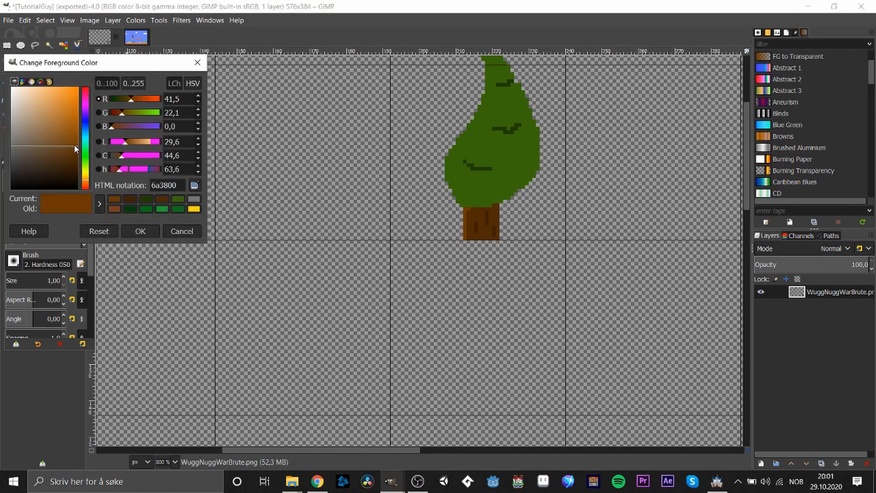
drag(83, 156, 87, 164)
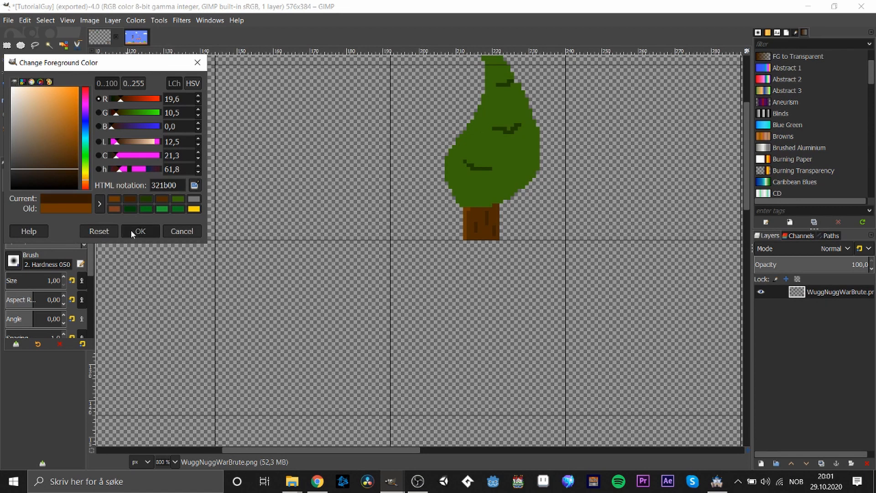
click(133, 232)
key(shift)
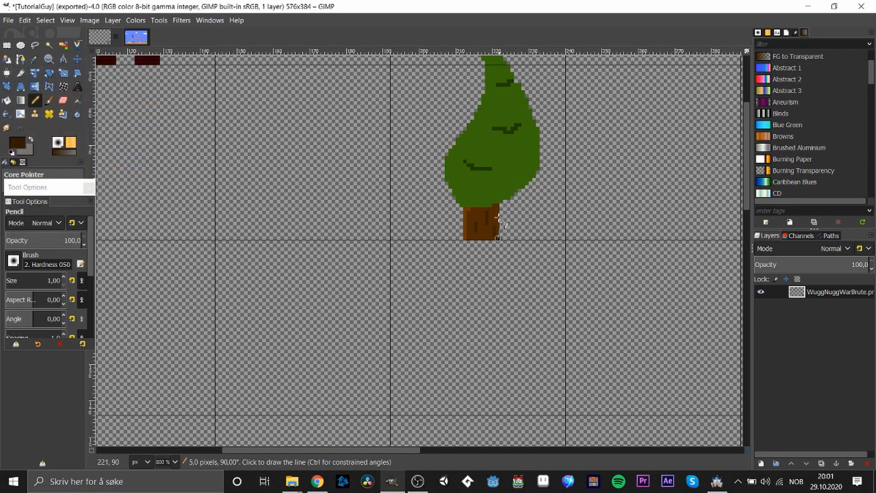
shift+click(497, 204)
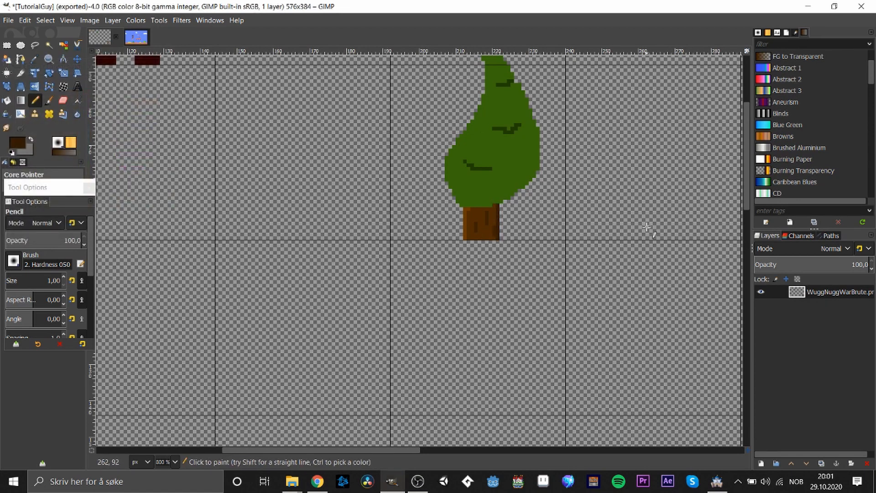
- Select the whole tree with a rectangle and apply the Cartoon filter with mask radius 36.047 and percent black 0.752
ctrl+scroll(648, 227, down, 4)
ctrl+scroll(580, 189, up, 2)
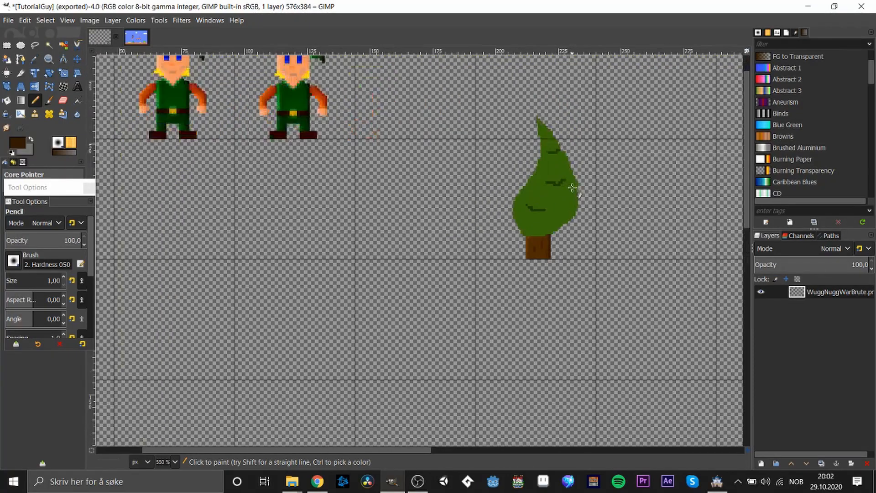
click(6, 45)
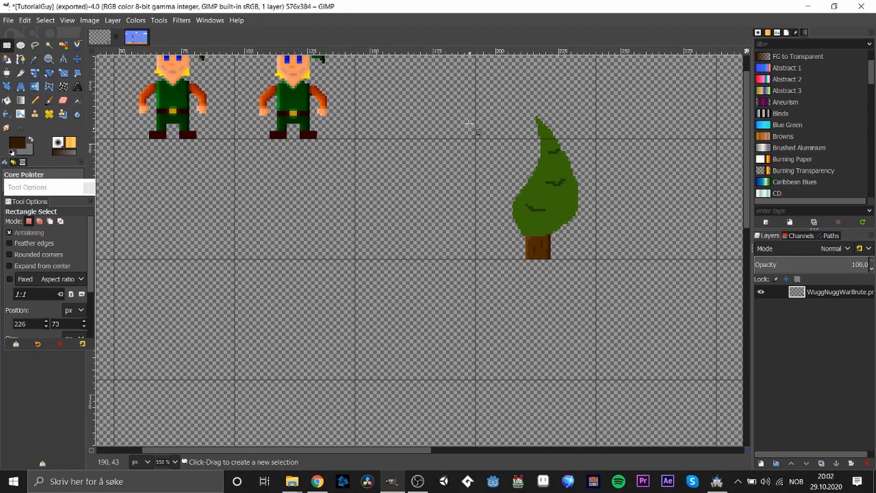
drag(480, 101, 623, 304)
right_click(513, 203)
mouse_move(558, 319)
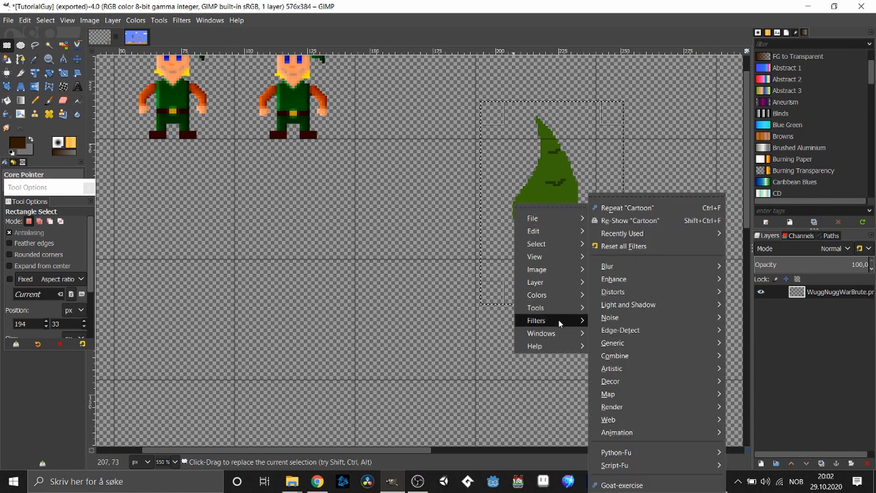
mouse_move(639, 369)
click(816, 281)
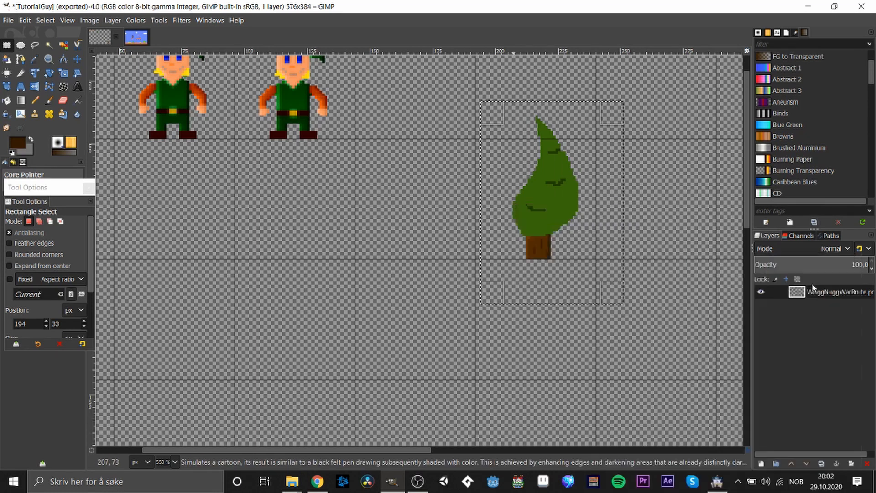
drag(702, 204, 798, 206)
drag(758, 233, 806, 233)
mouse_move(716, 307)
mouse_down()
mouse_move(676, 306)
mouse_move(702, 309)
mouse_up()
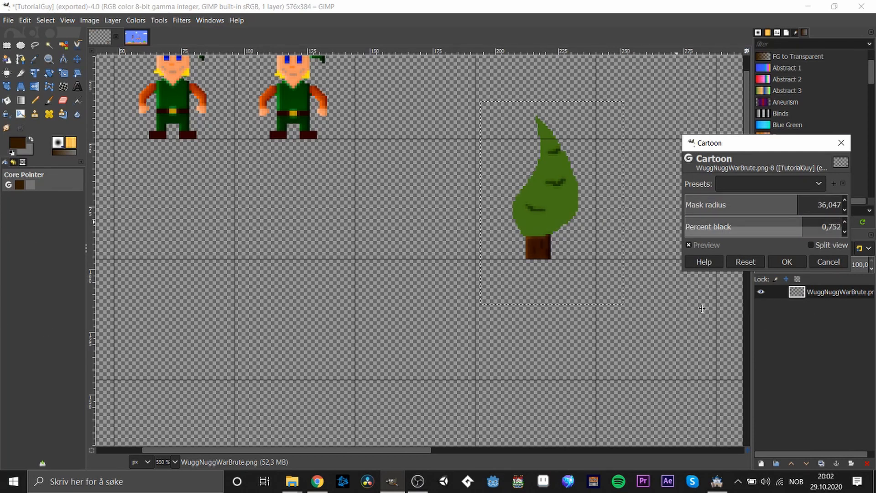
click(787, 262)
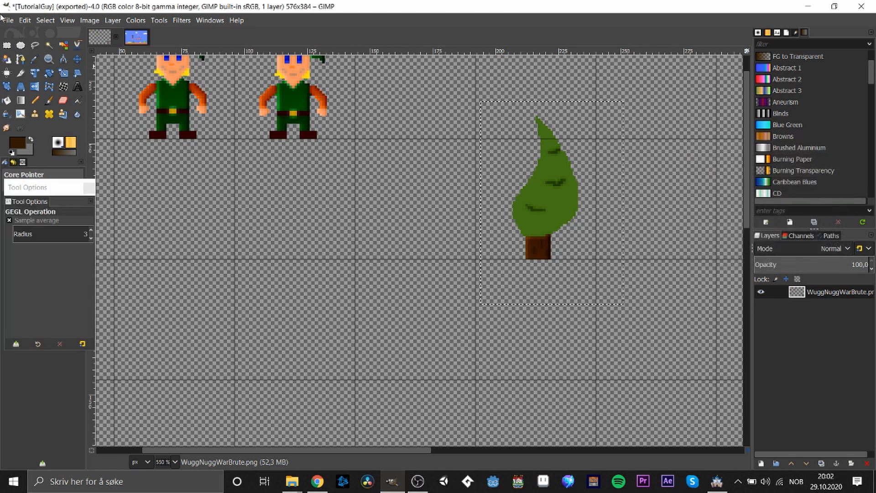
click(7, 45)
click(370, 324)
scroll(381, 301, down, 1)
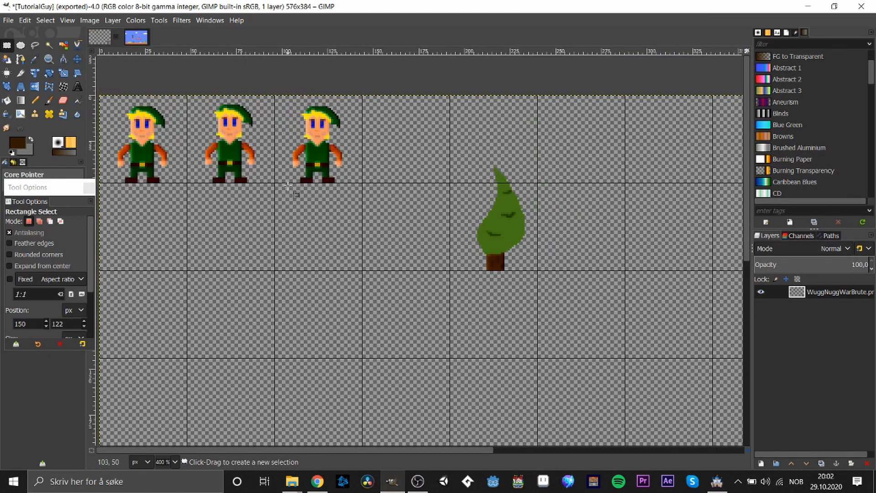
- Select a block of three by three grid cells below the elves and fill it with dark green
click(171, 152)
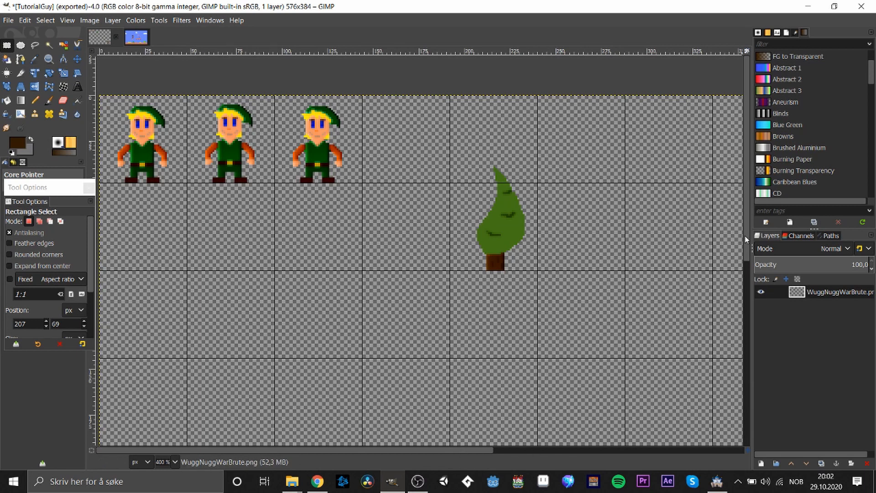
scroll(274, 228, down, 3)
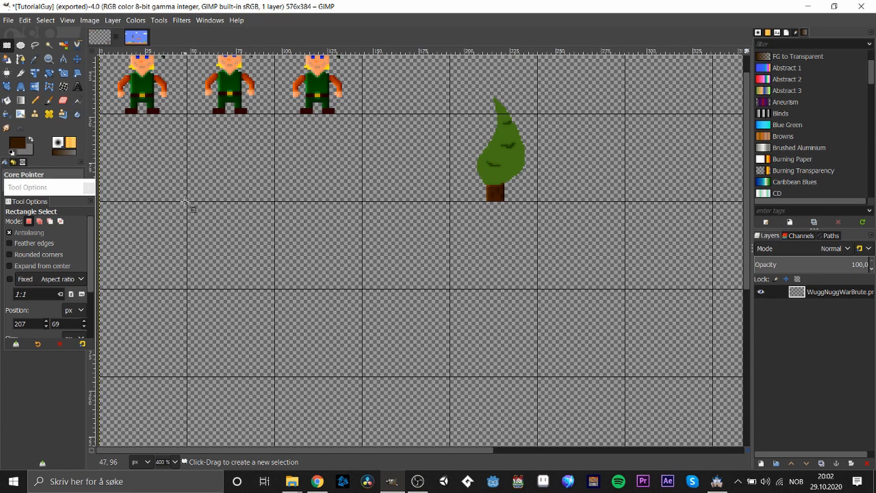
drag(187, 201, 450, 438)
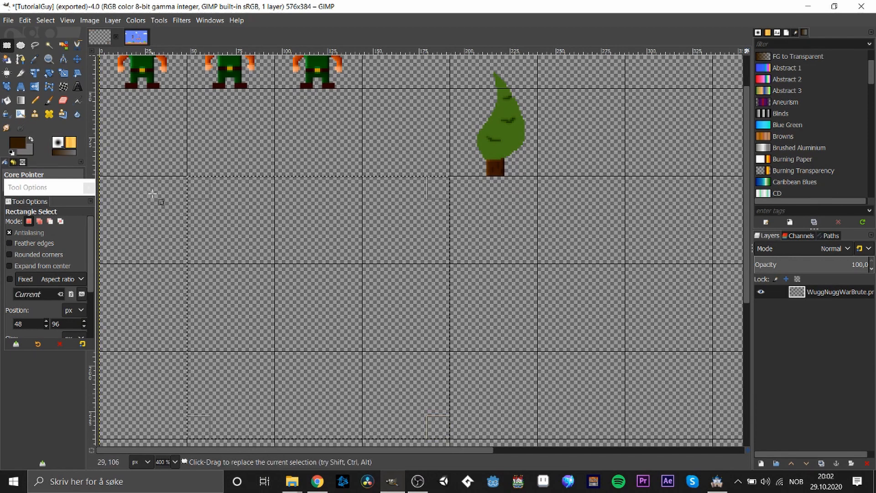
click(18, 143)
drag(85, 178, 53, 166)
click(137, 230)
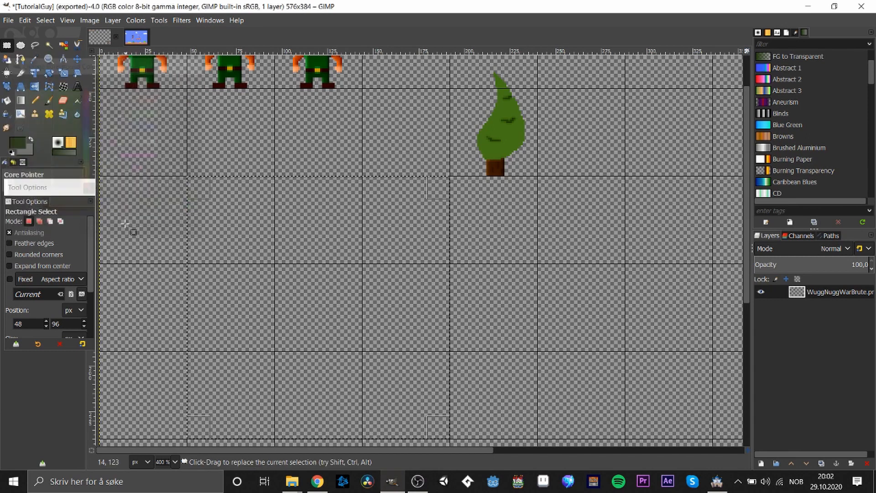
key(shift+b)
click(284, 279)
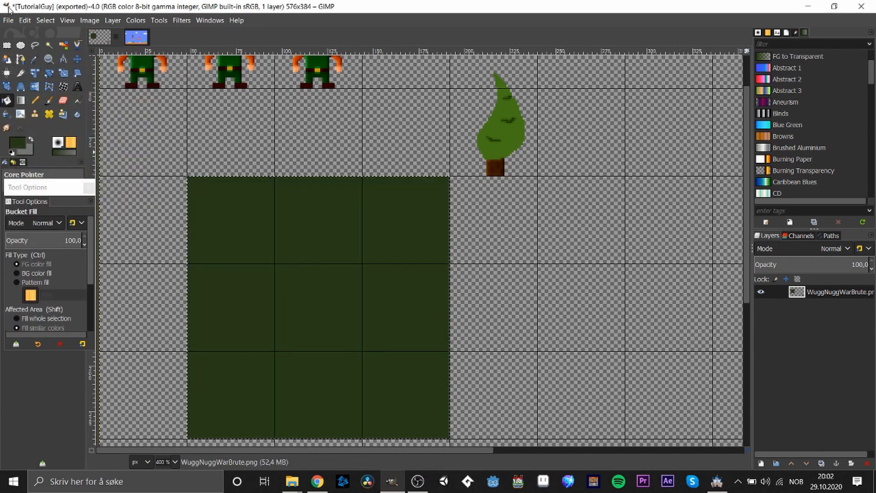
key(r)
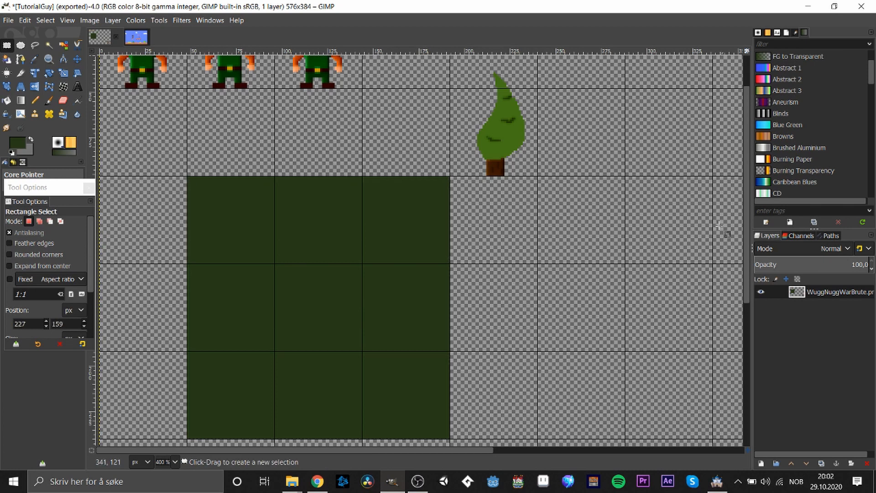
drag(745, 261, 756, 237)
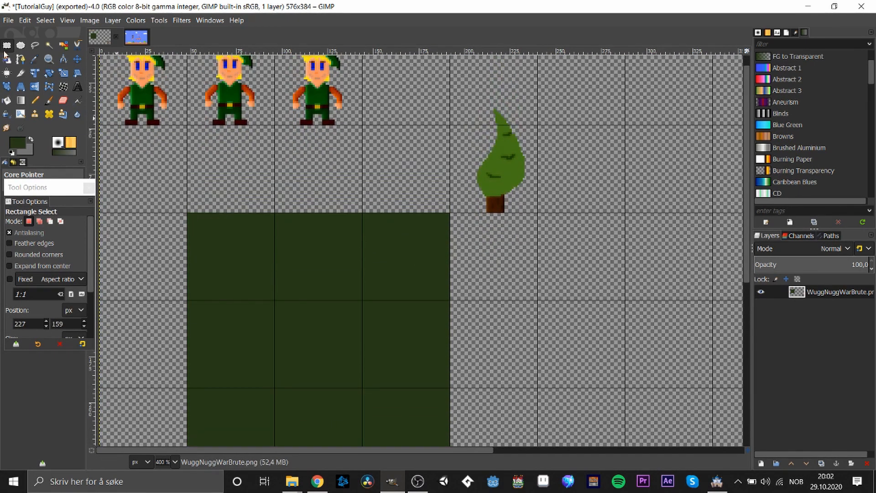
drag(470, 95, 569, 239)
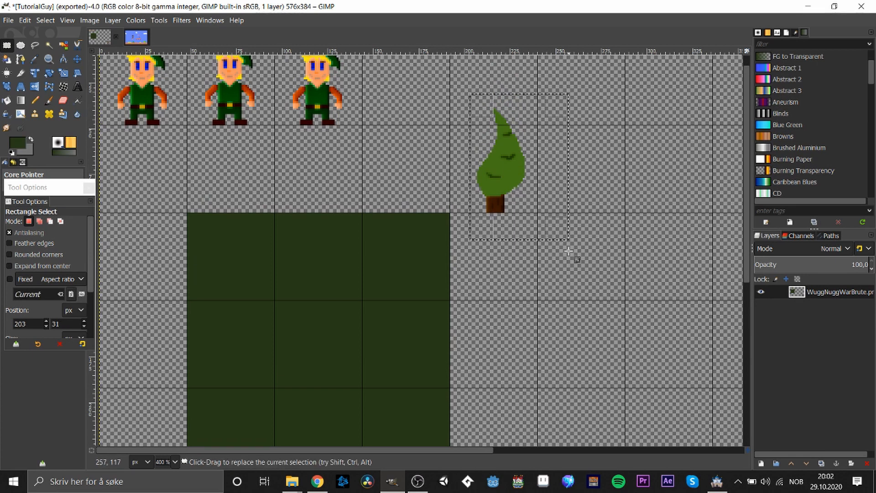
key(ctrl+c)
click(563, 261)
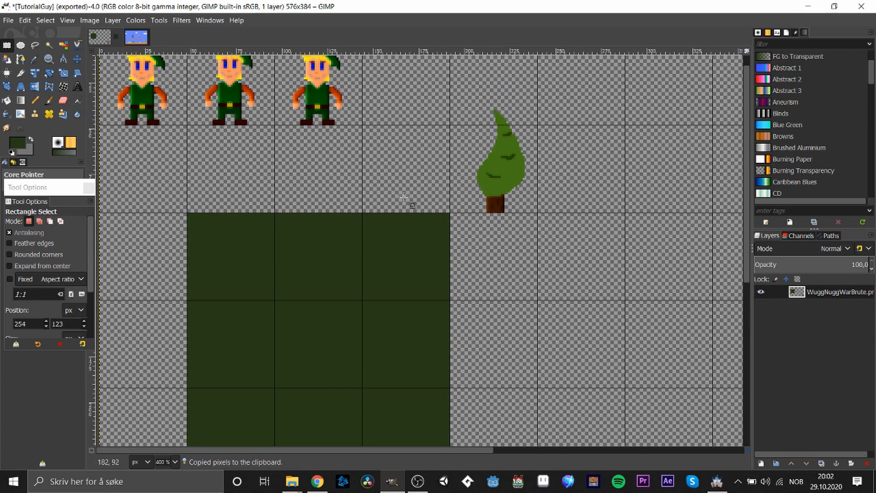
click(20, 45)
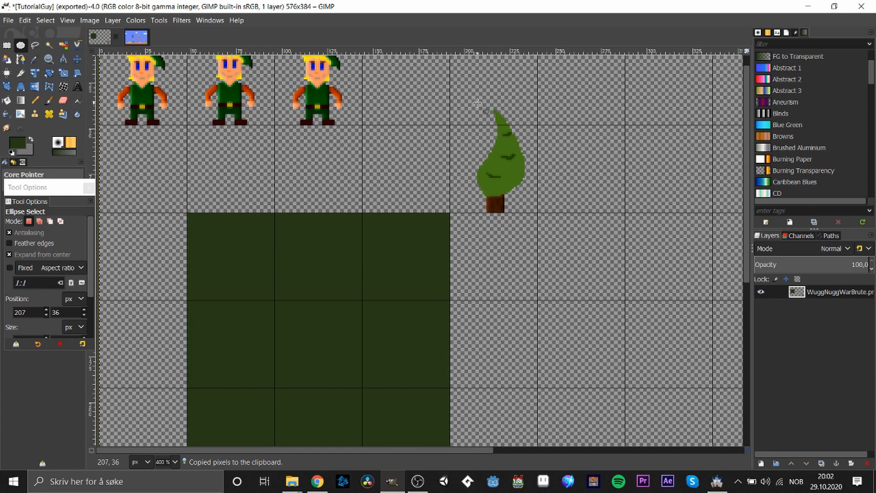
key(r)
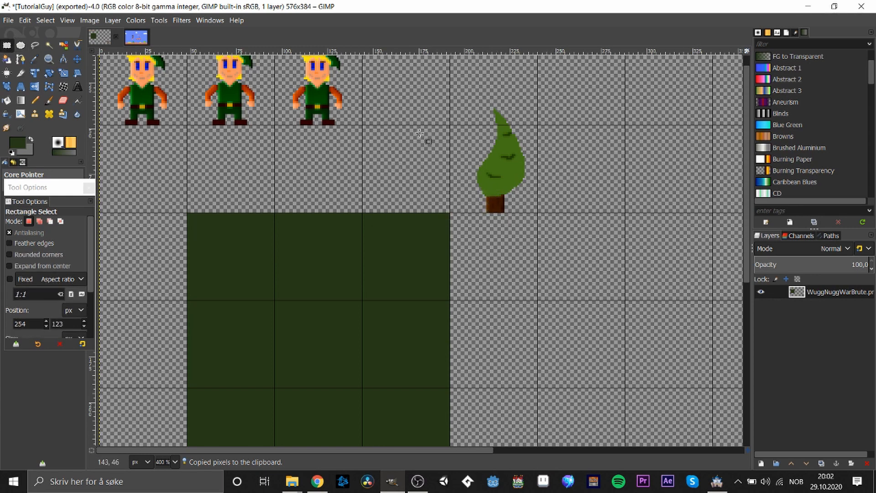
- Select the tree with a rectangle and move it up about 3 pixels, leaving room beneath its trunk
drag(459, 87, 568, 228)
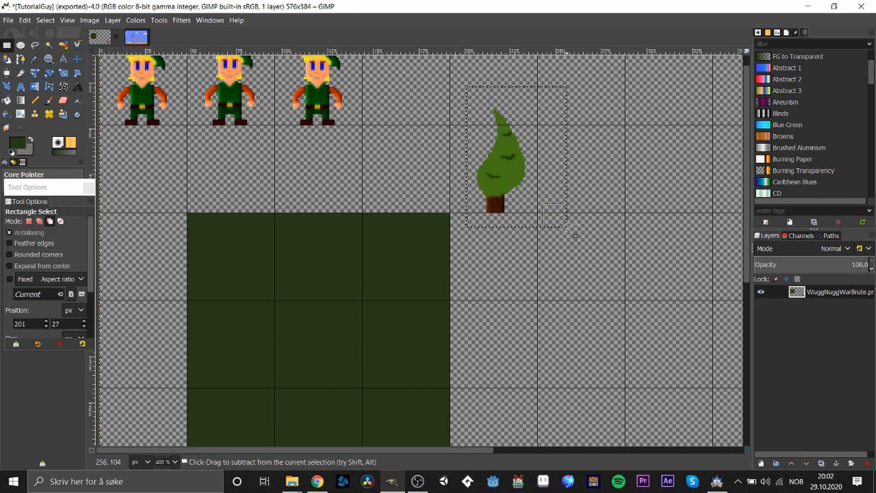
key(ctrl+c)
key(ctrl+v)
drag(497, 185, 496, 174)
click(485, 186)
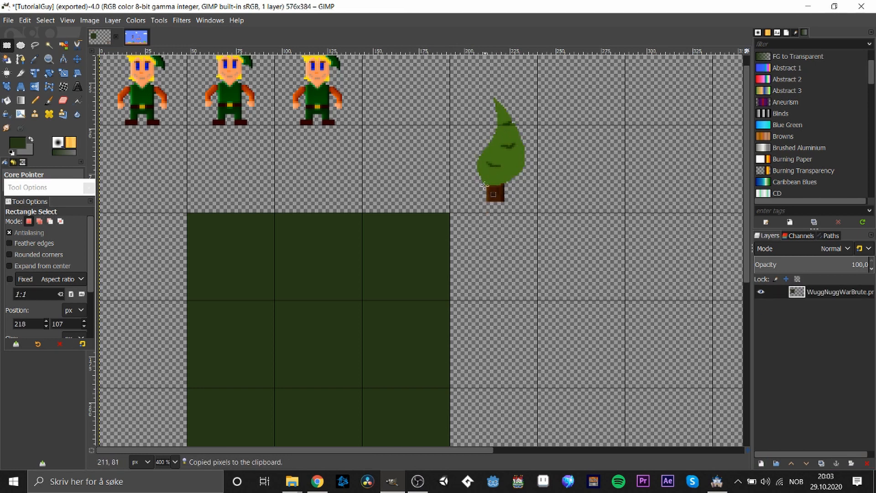
- Add a shadow at the trunk's base by filling an elliptical selection with black 000000 at 10.3 opacity
click(21, 44)
drag(479, 194, 514, 209)
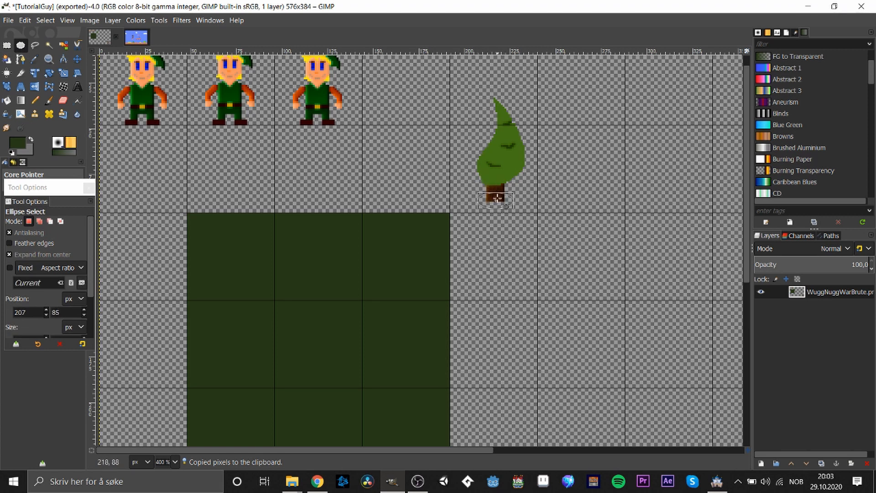
click(19, 138)
drag(20, 146, 45, 237)
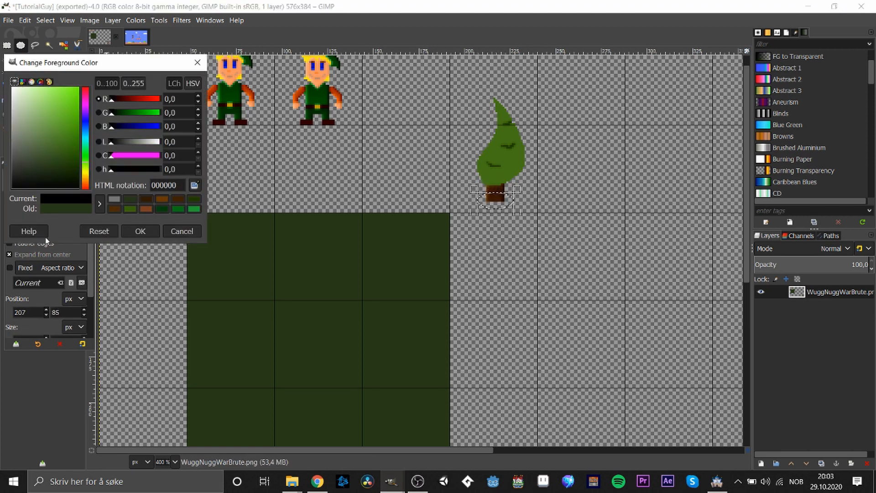
click(141, 232)
click(8, 102)
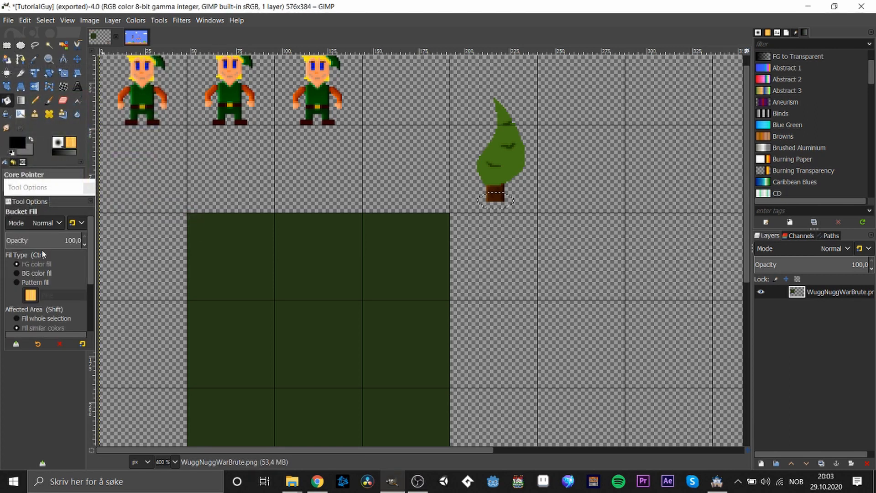
mouse_move(21, 242)
mouse_down()
mouse_move(45, 242)
mouse_move(32, 241)
mouse_up()
drag(352, 202, 281, 195)
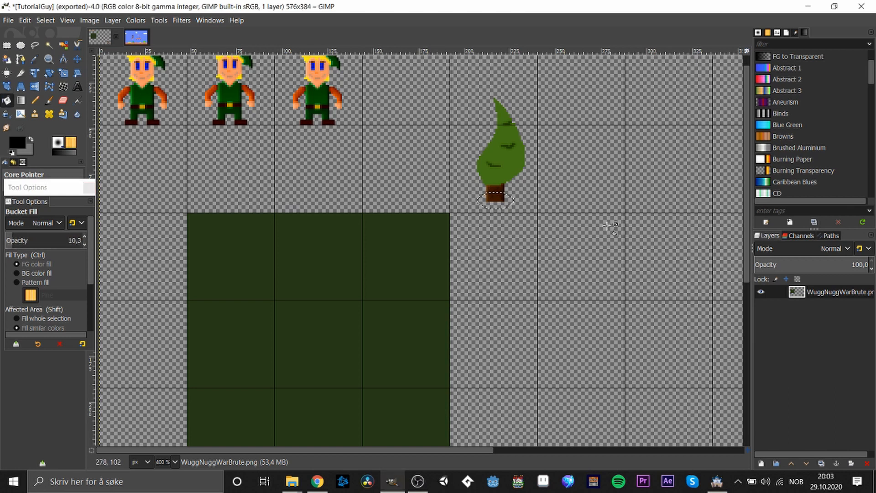
click(7, 45)
click(560, 242)
- Copy the tree with its shadow and paste three copies onto the green block, at its lower right, left side and upper right
drag(462, 86, 565, 225)
key(ctrl+c)
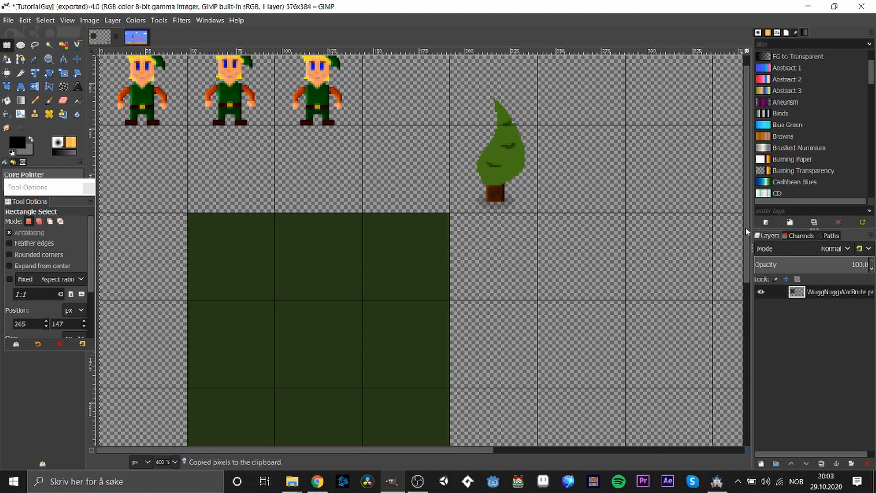
scroll(746, 226, down, 3)
key(ctrl+v)
drag(407, 255, 406, 342)
click(533, 365)
key(ctrl+v)
drag(401, 264, 227, 312)
click(278, 344)
key(ctrl+v)
drag(417, 273, 425, 233)
click(305, 241)
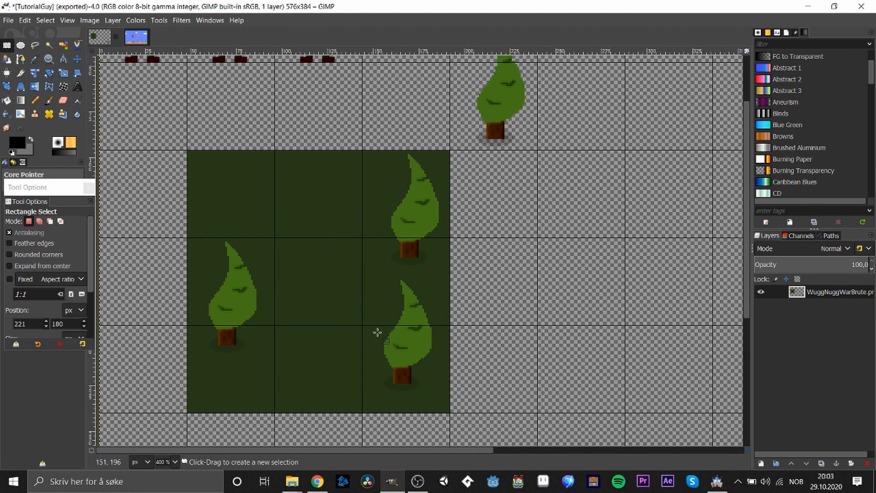
- Copy the third elf frame and place the copy between the trees on the green block
scroll(746, 272, up, 3)
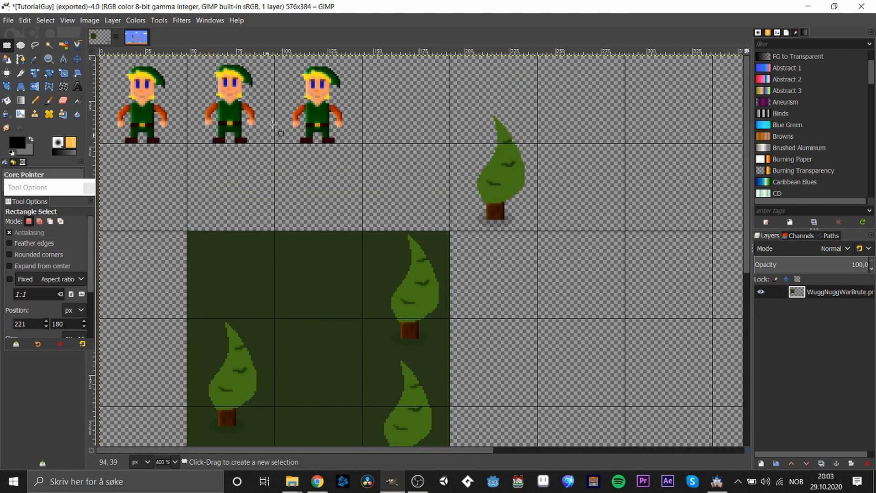
drag(290, 60, 364, 169)
key(ctrl+c)
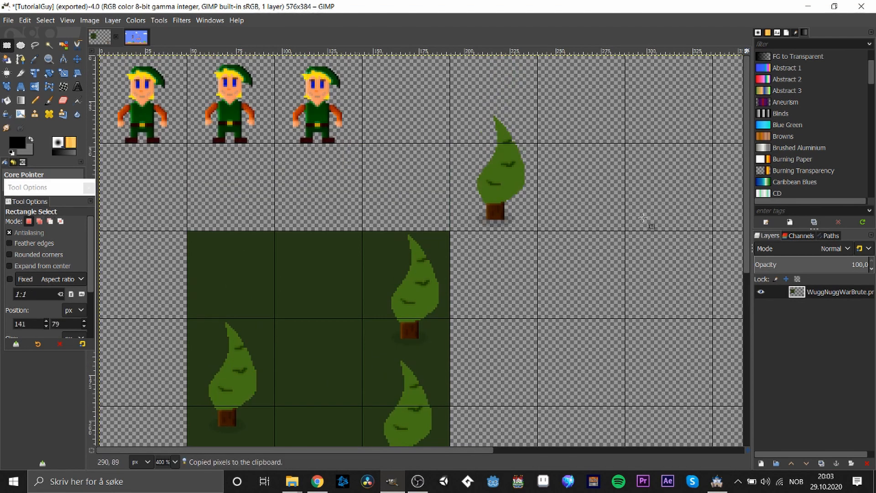
scroll(744, 223, down, 3)
key(ctrl+v)
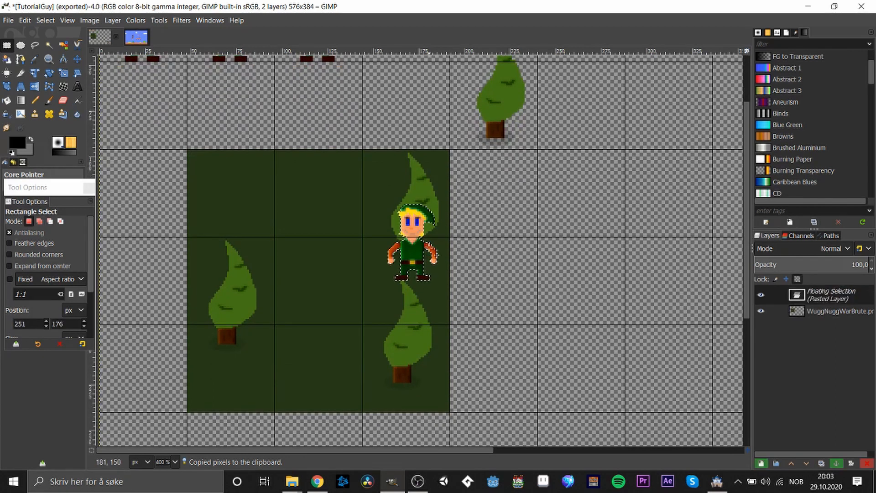
drag(418, 249, 337, 282)
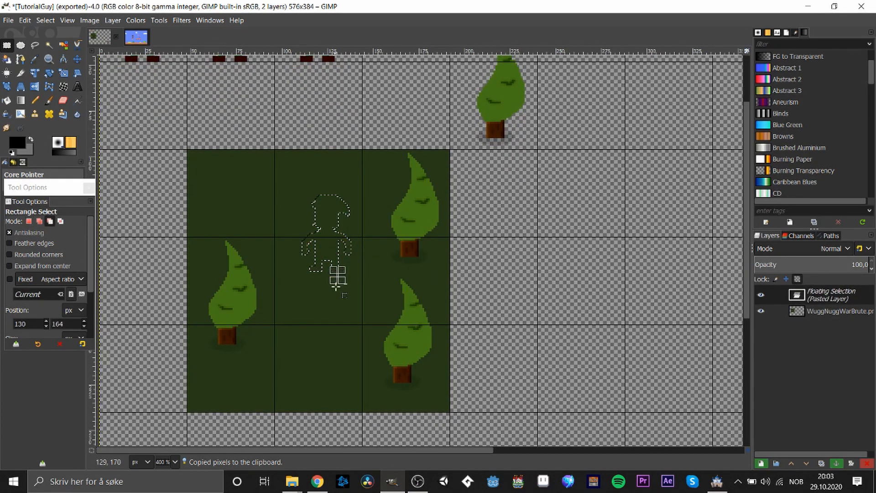
click(335, 315)
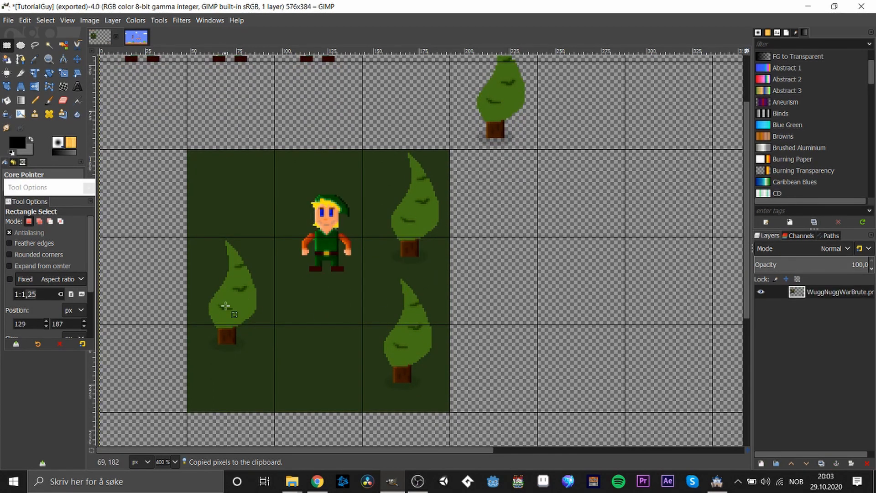
- Add a shadow under the pasted elf's feet by filling an elliptical selection with black at 10.3 opacity
click(21, 45)
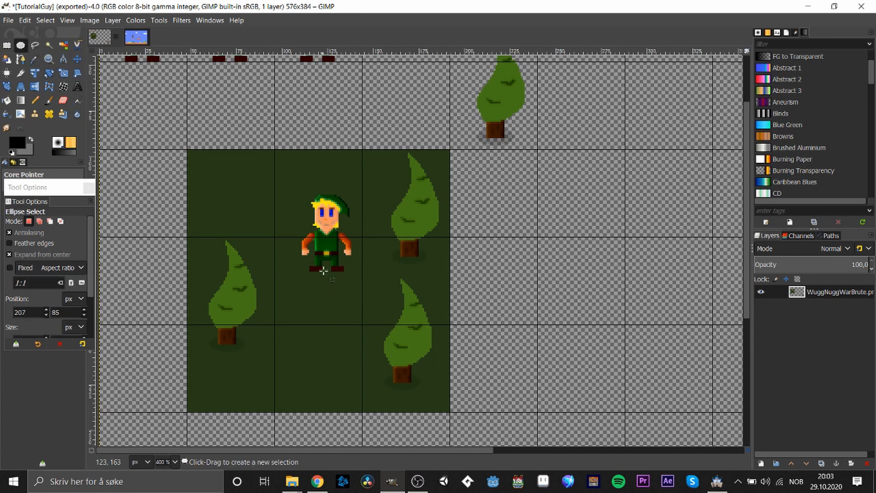
drag(304, 257, 352, 282)
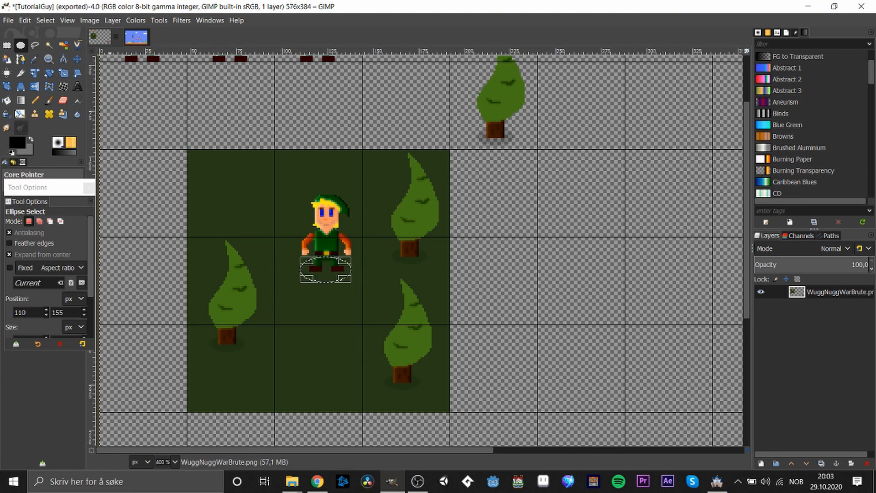
click(6, 100)
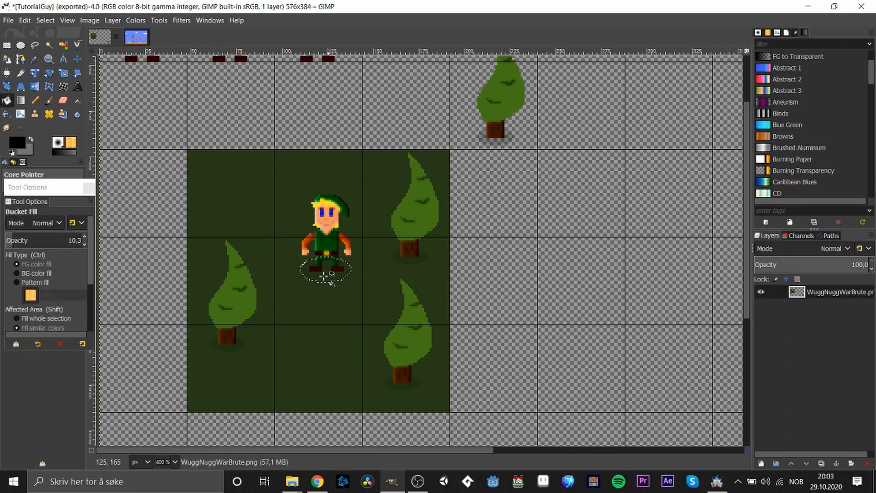
click(6, 46)
click(363, 258)
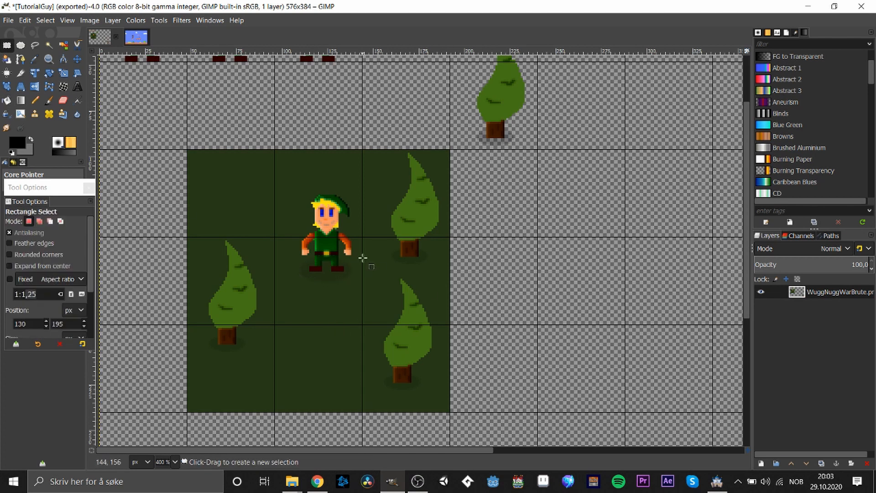
scroll(737, 261, down, 2)
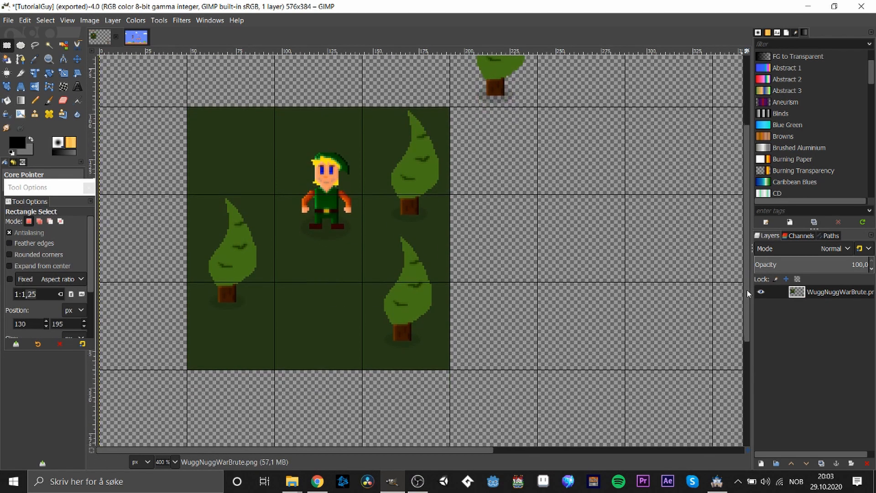
scroll(736, 260, up, 5)
scroll(730, 263, down, 3)
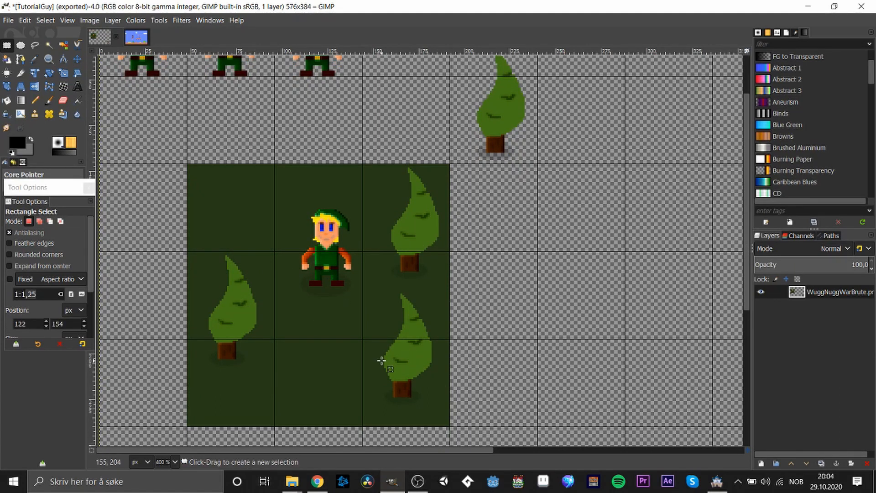
scroll(750, 248, up, 3)
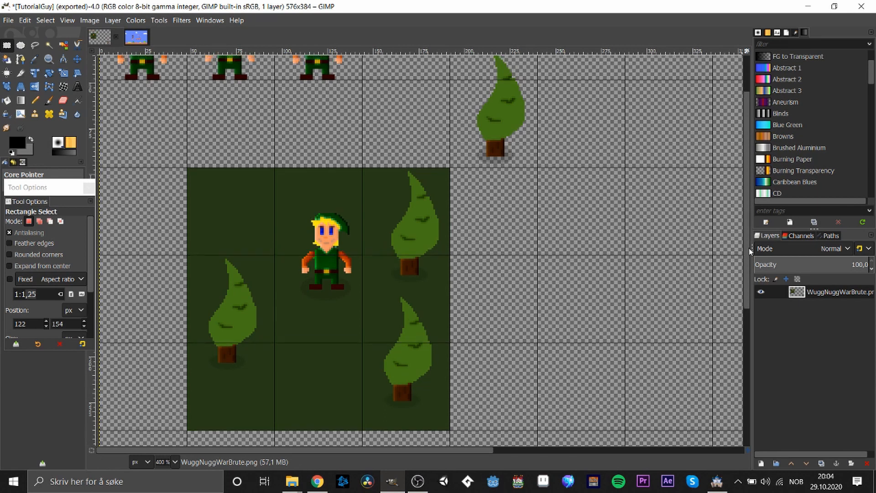
scroll(749, 221, down, 2)
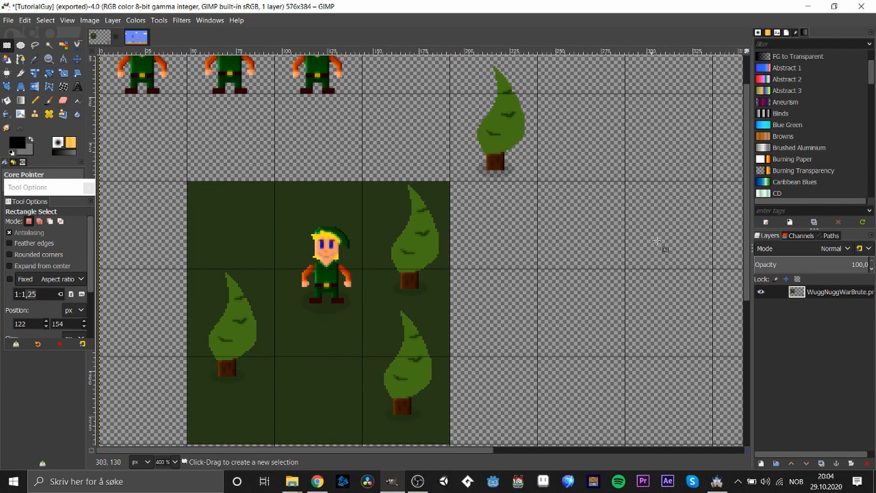
drag(744, 250, 742, 226)
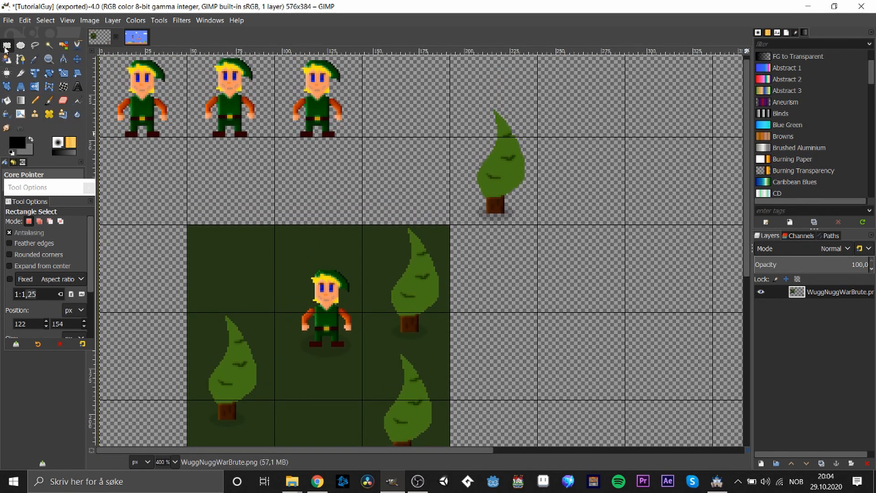
drag(743, 253, 742, 293)
- Examine the SuperMario image, outlining the goomba, the bird and the barrel-carrying ape with temporary rectangular selections
click(134, 37)
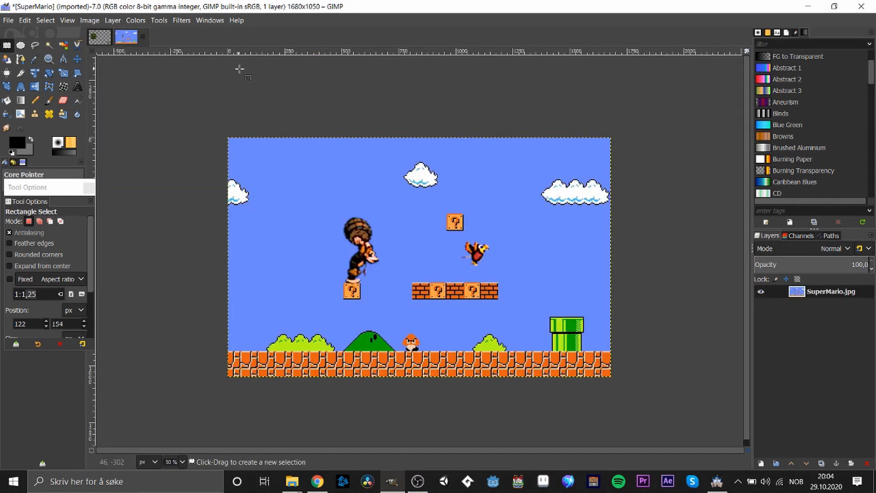
scroll(384, 290, up, 1)
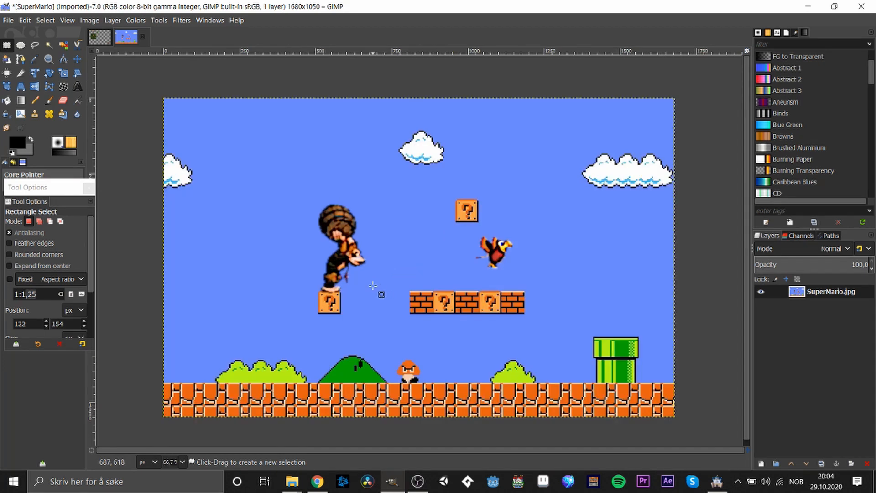
drag(363, 333, 439, 392)
click(407, 370)
click(484, 304)
drag(479, 231, 534, 290)
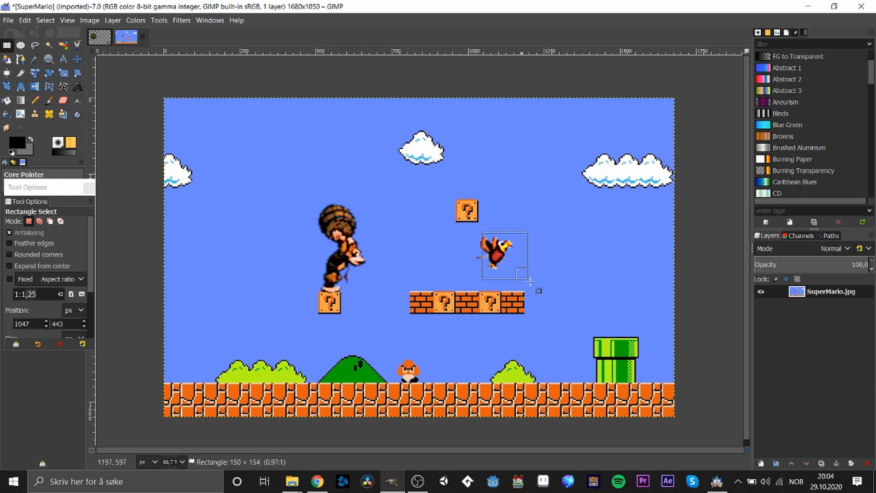
click(535, 292)
drag(320, 180, 427, 309)
click(412, 333)
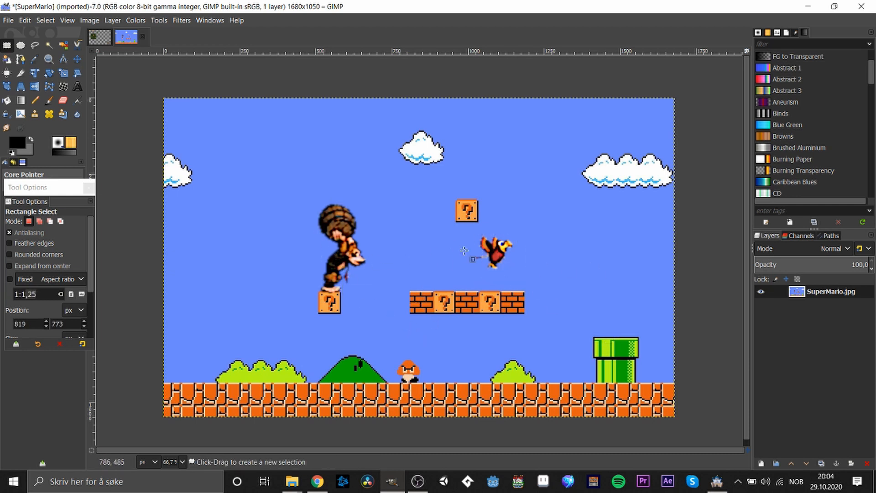
- Cross out the SuperMario image with two broad diagonal red Pencil strokes at a brush size of 170.69
click(35, 100)
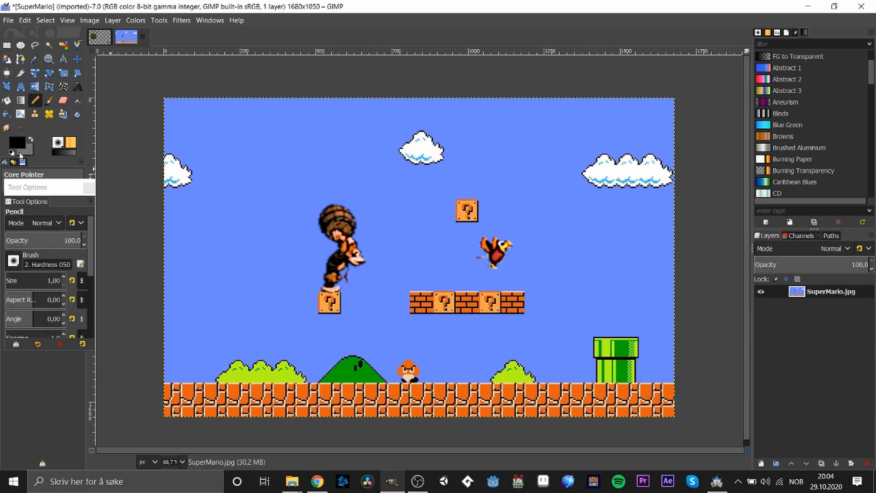
click(20, 140)
click(78, 98)
click(141, 231)
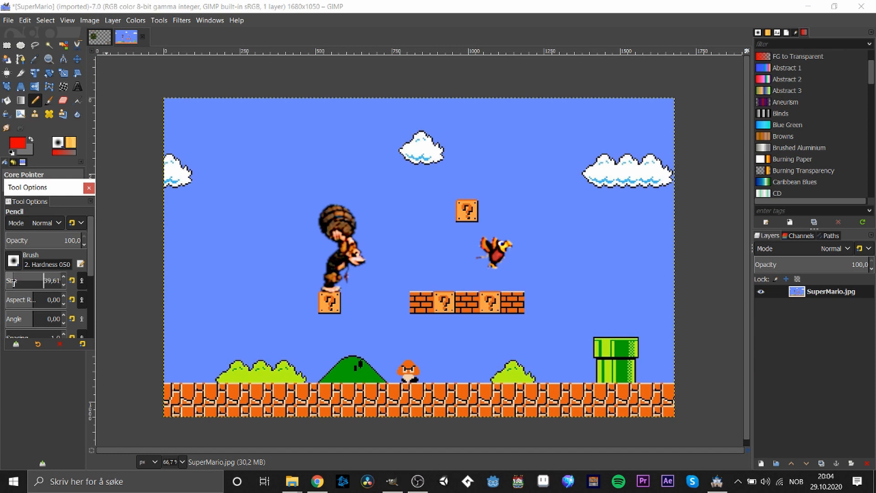
click(40, 278)
mouse_move(180, 111)
mouse_down()
mouse_move(240, 184)
mouse_move(407, 318)
mouse_move(510, 376)
mouse_move(644, 425)
mouse_move(802, 449)
mouse_move(714, 414)
mouse_up()
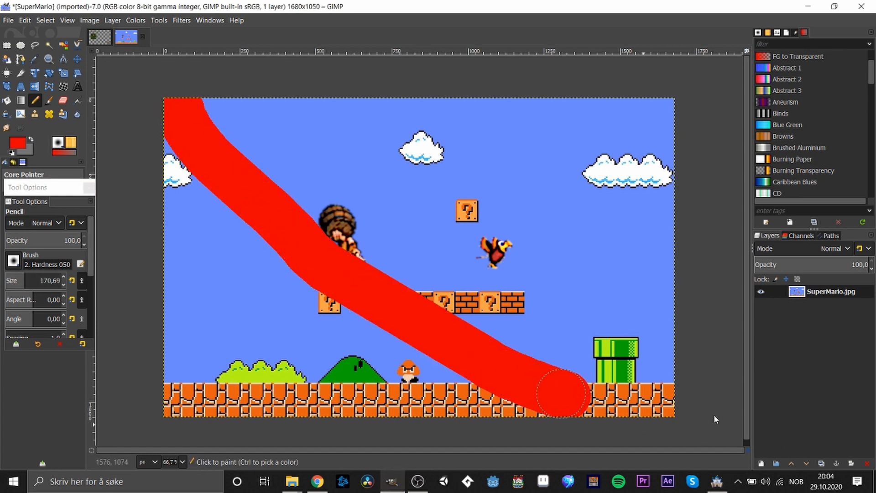
mouse_move(188, 391)
mouse_down()
mouse_move(187, 399)
mouse_move(236, 380)
mouse_move(623, 208)
mouse_up()
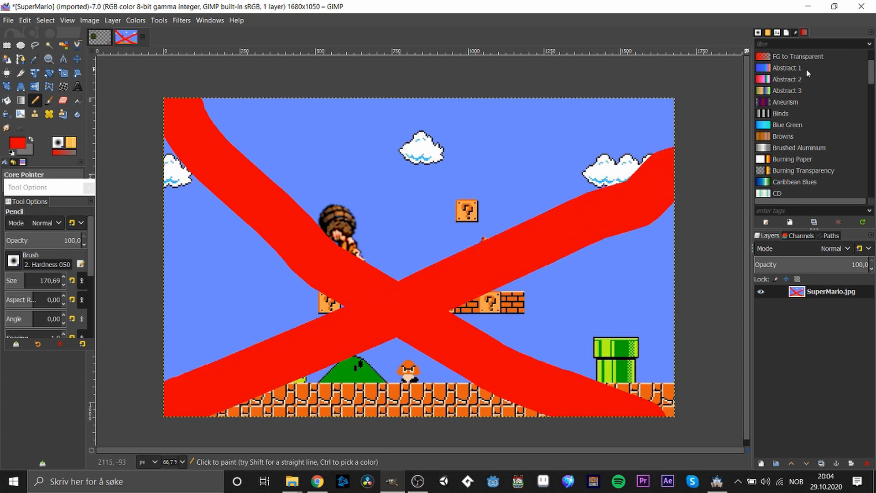
- Return to the TutorialGuy image and try placing a copy of the barrel-carrying ape on the green block beside the left tree
click(96, 41)
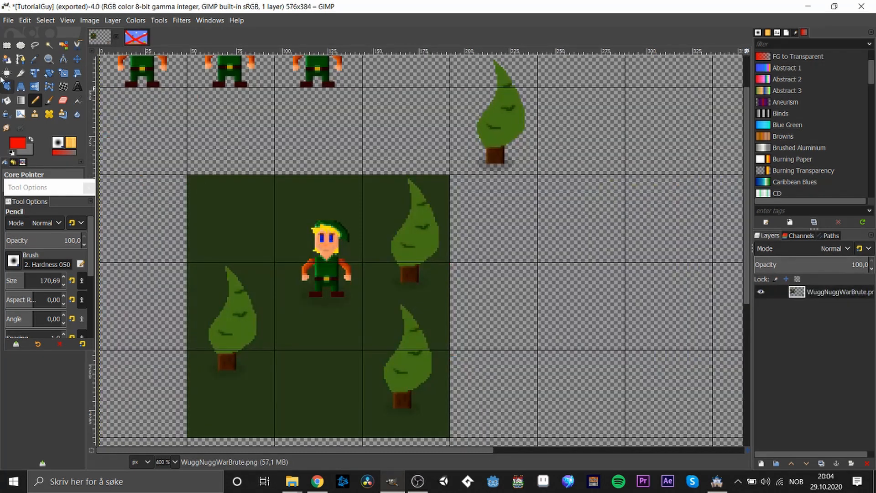
click(6, 45)
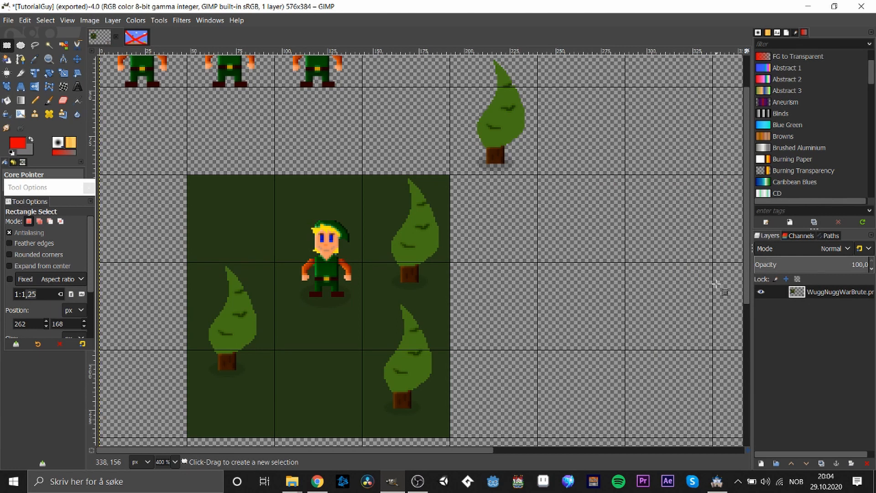
scroll(566, 414, down, 2)
drag(536, 314, 633, 441)
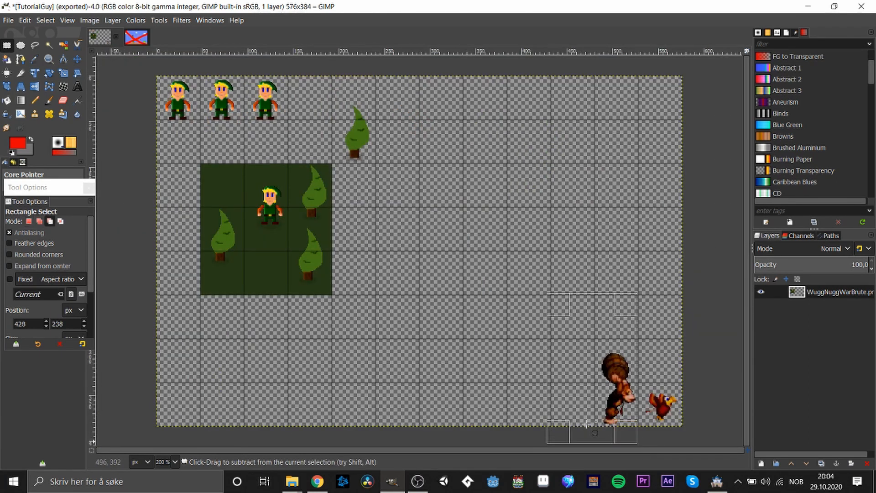
key(ctrl+c)
key(ctrl+v)
drag(434, 300, 239, 268)
click(298, 304)
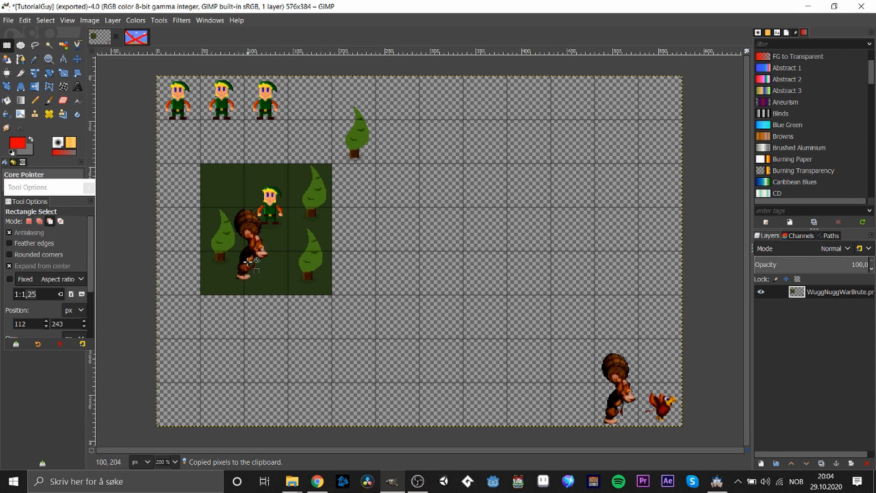
key(ctrl+z)
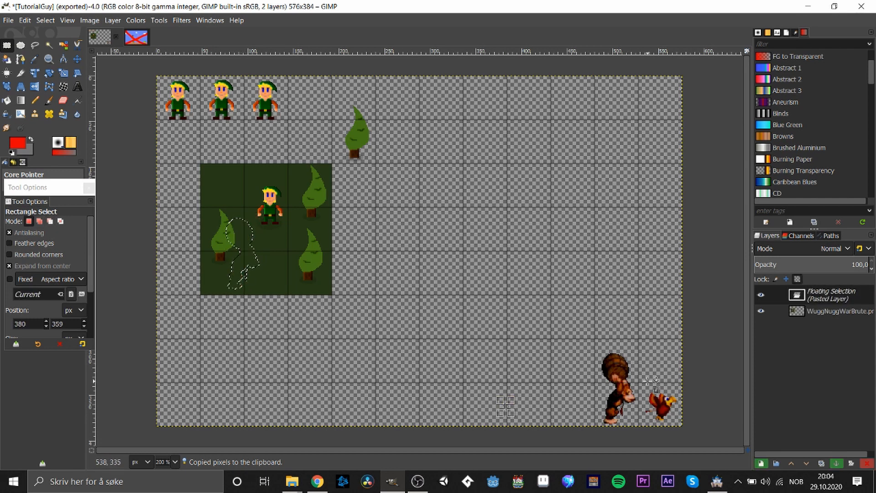
- Try placing a copy of the bird sprite on the green block between the ape and the lower right tree
click(649, 380)
drag(648, 380, 691, 368)
key(ctrl+c)
key(ctrl+v)
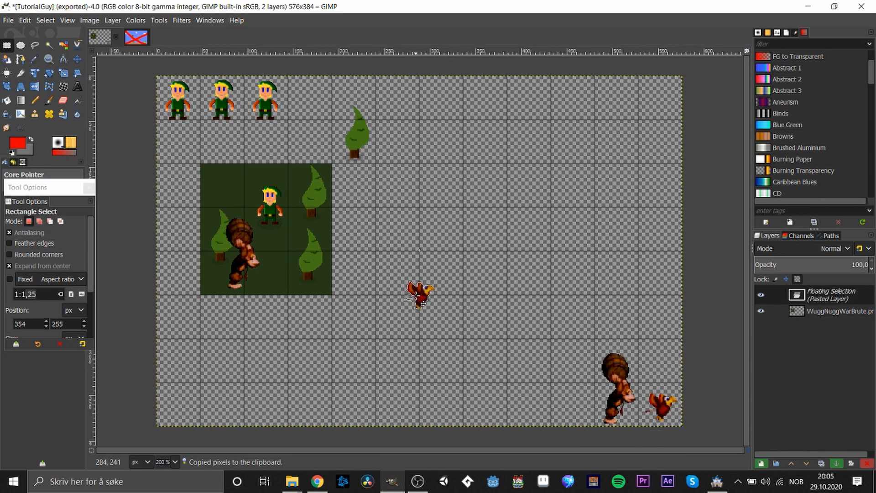
drag(416, 296, 285, 255)
click(322, 300)
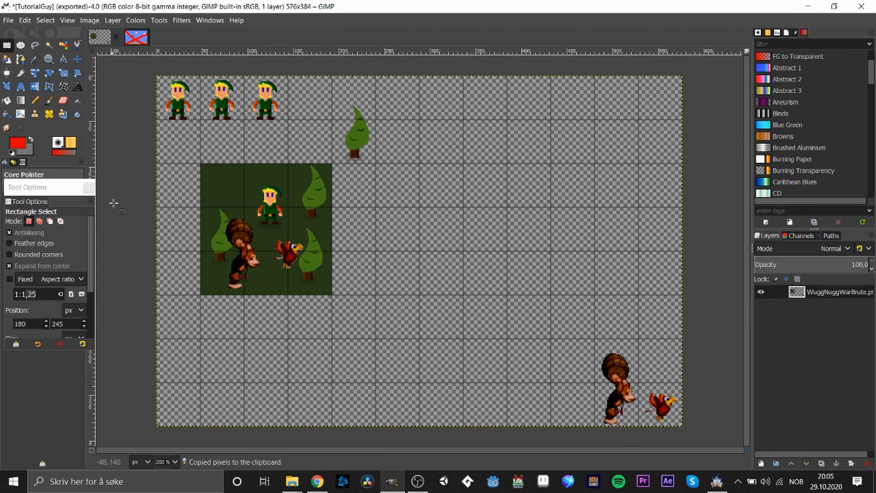
- Undo the placement of the bird and the barrel-carrying ape on the green block
scroll(206, 207, up, 3)
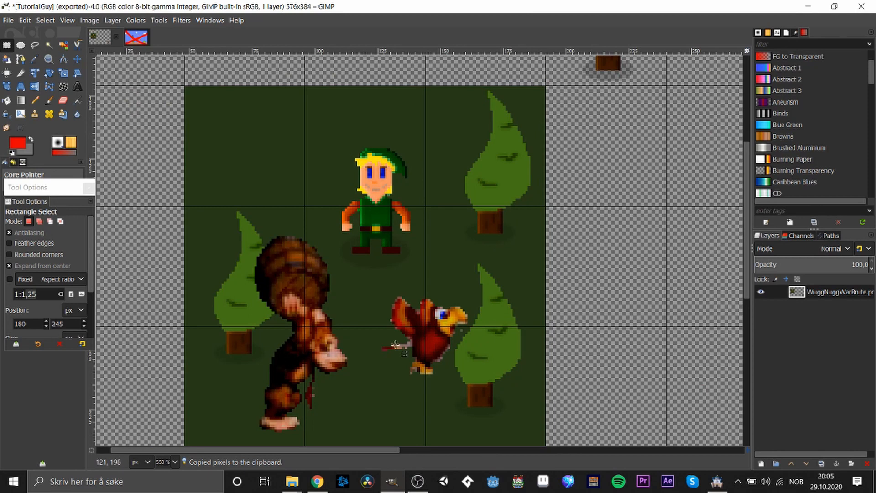
key(ctrl+z)
key(ctrl+z)
key(ctrl+z)
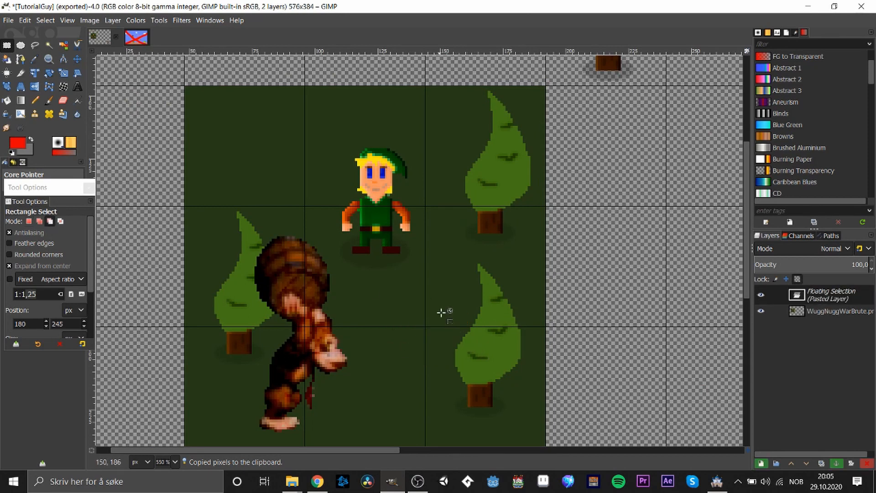
key(ctrl+z)
key(ctrl+z)
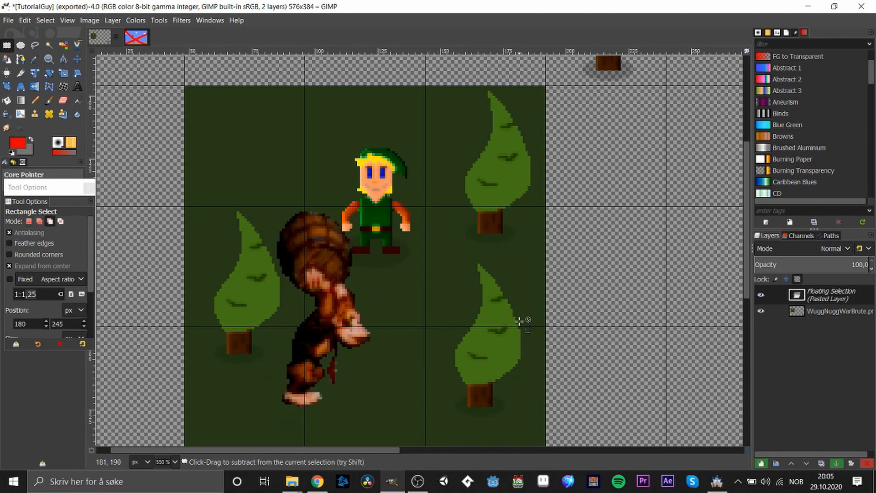
scroll(599, 289, down, 2)
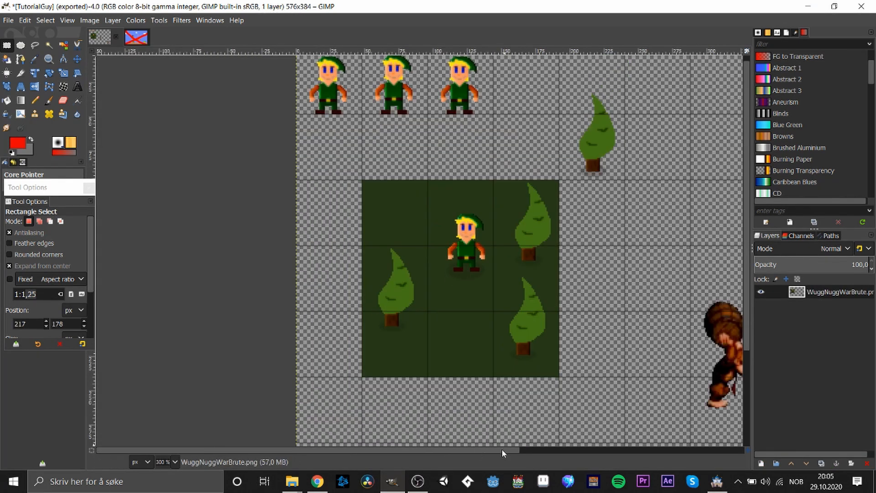
- Remove the leftover ape copy from the transparent area to the right of the green block
scroll(518, 452, right, 5)
drag(462, 279, 558, 420)
drag(479, 315, 530, 326)
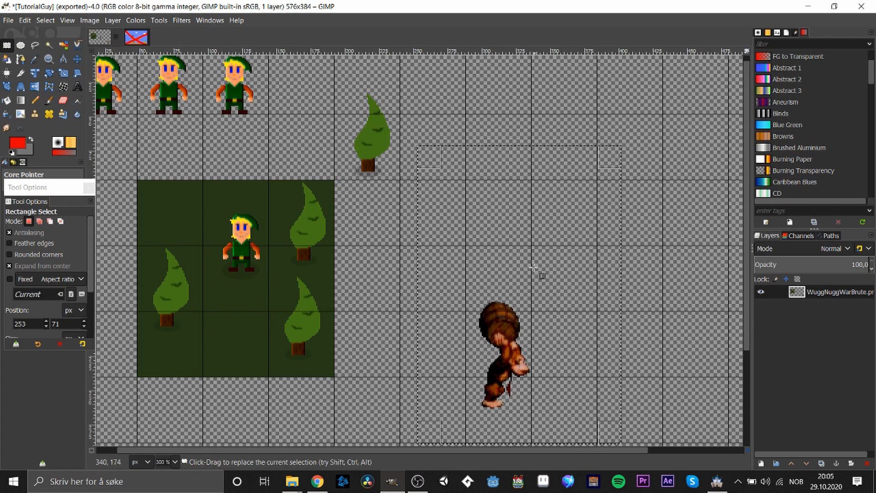
key(ctrl+z)
- Fill a small flat elliptical selection right of the green block with dark grey at 100 opacity, then deselect it
click(17, 144)
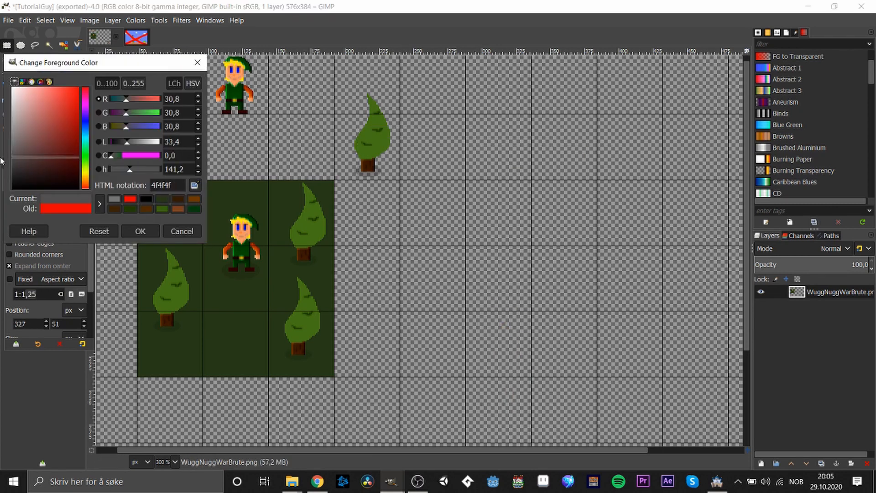
drag(1, 160, 1, 171)
click(140, 231)
click(20, 44)
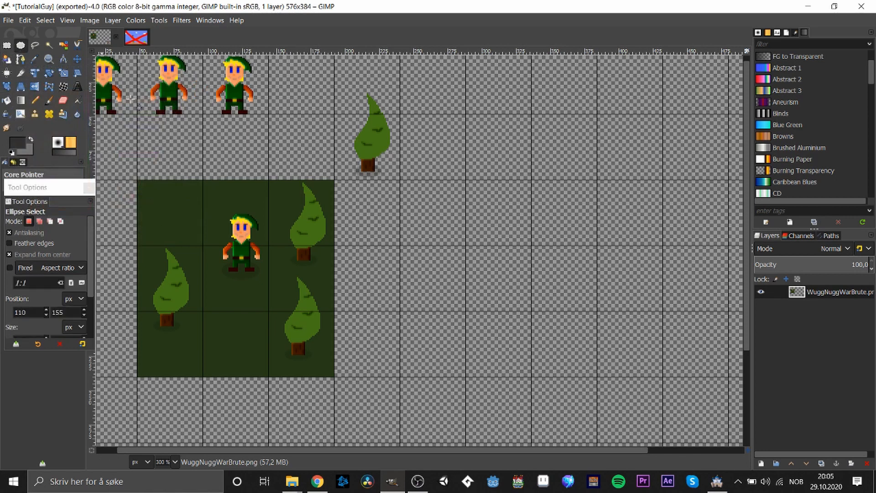
drag(405, 248, 432, 274)
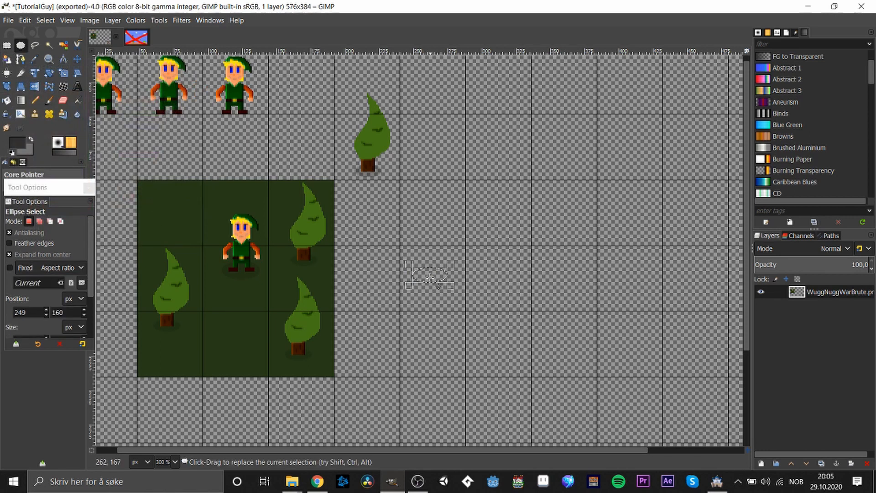
click(6, 101)
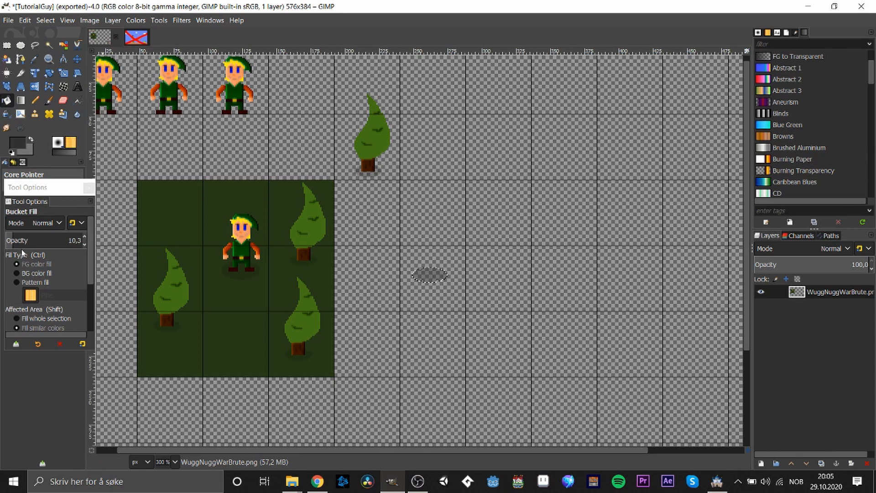
drag(22, 242, 607, 272)
click(432, 276)
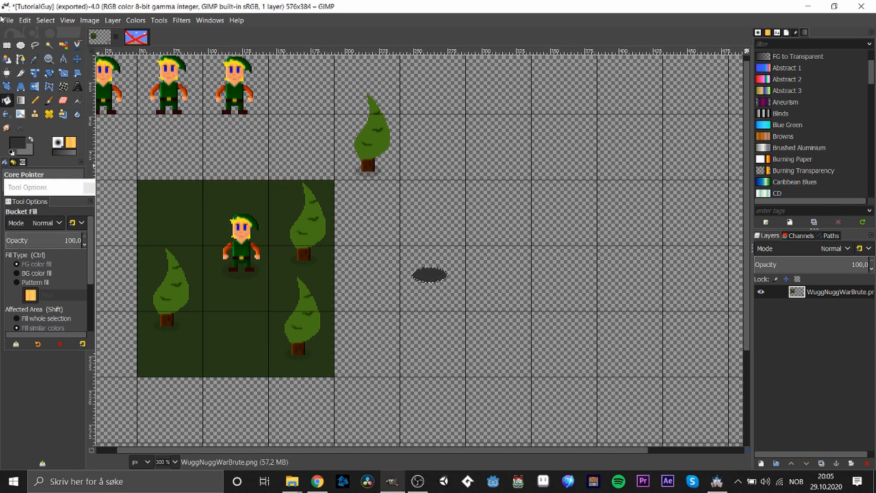
click(6, 45)
click(415, 319)
scroll(415, 319, up, 3)
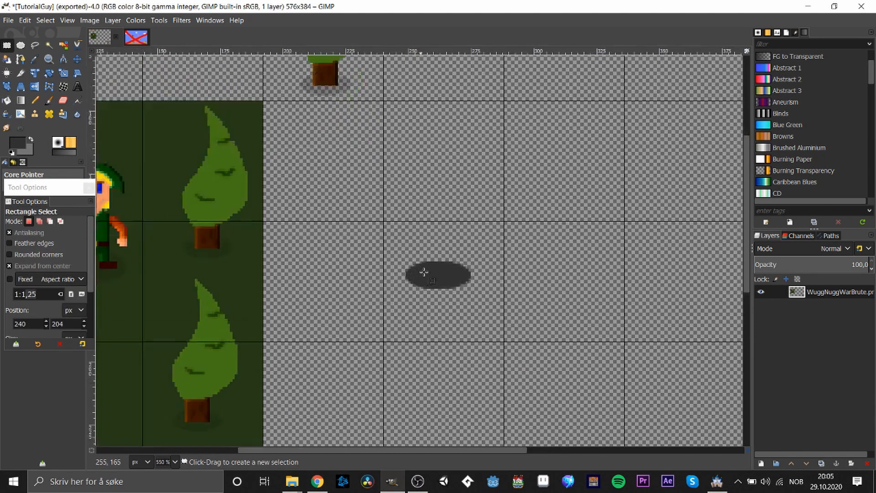
- Select an ellipse overlapping the grey oval's lower right part and darken that area with Hue-Chroma
click(21, 45)
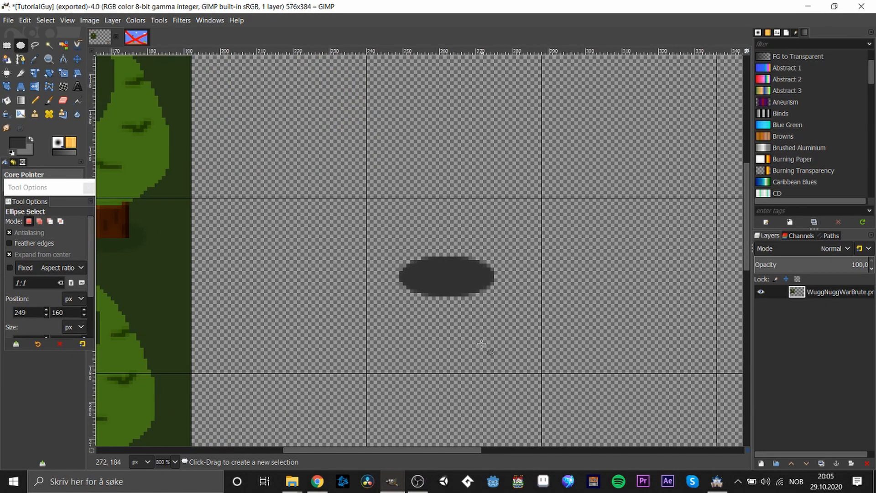
drag(425, 272, 530, 350)
drag(469, 302, 472, 306)
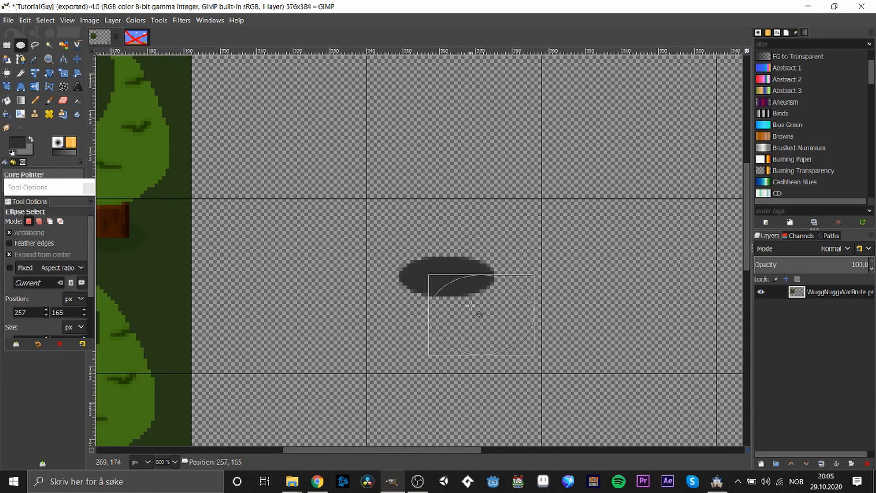
right_click(473, 309)
mouse_move(523, 400)
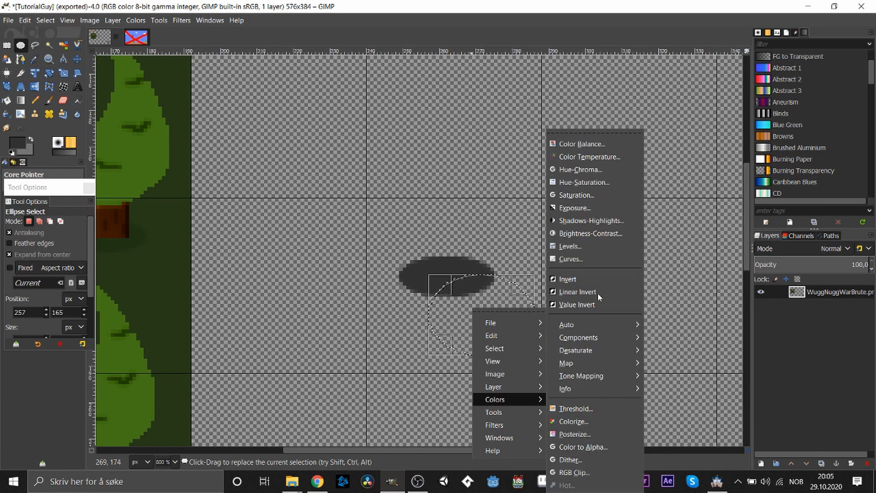
click(607, 172)
drag(750, 249, 698, 251)
click(787, 283)
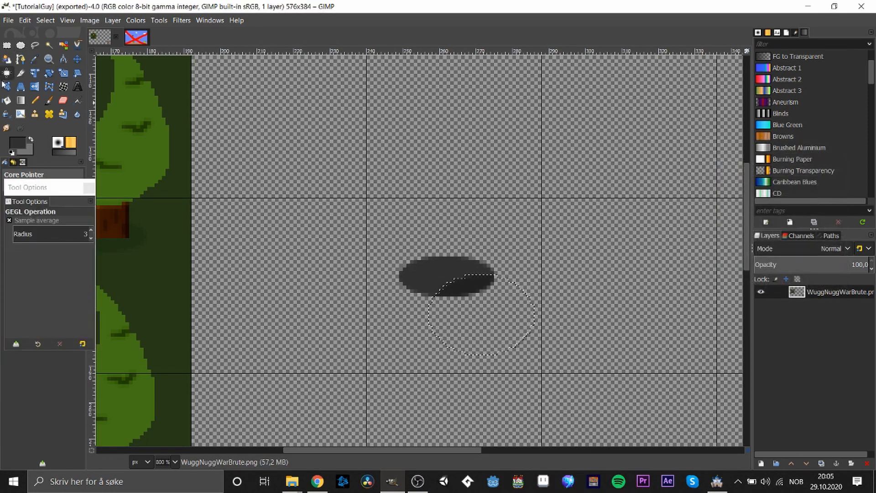
- Select a large ellipse overlapping the grey oval's upper left part, lighten that area with Hue-Chroma, and deselect it
click(7, 45)
drag(349, 198, 440, 274)
click(507, 193)
key(e)
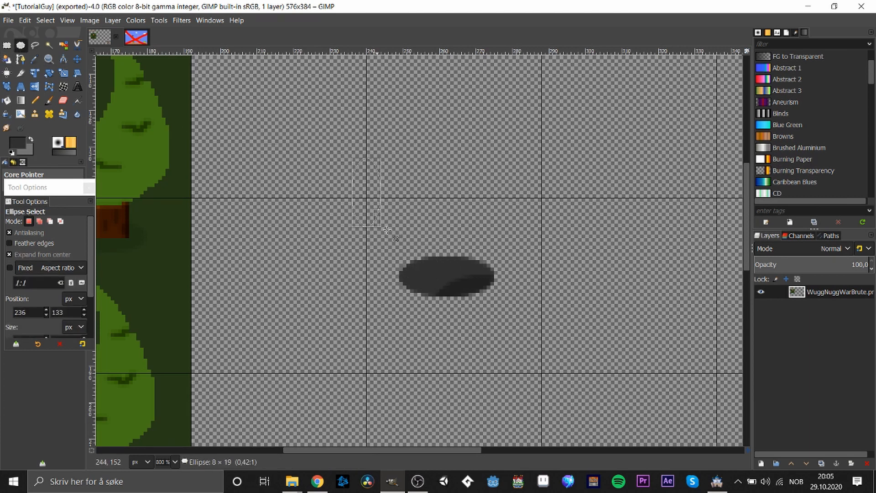
drag(367, 190, 495, 277)
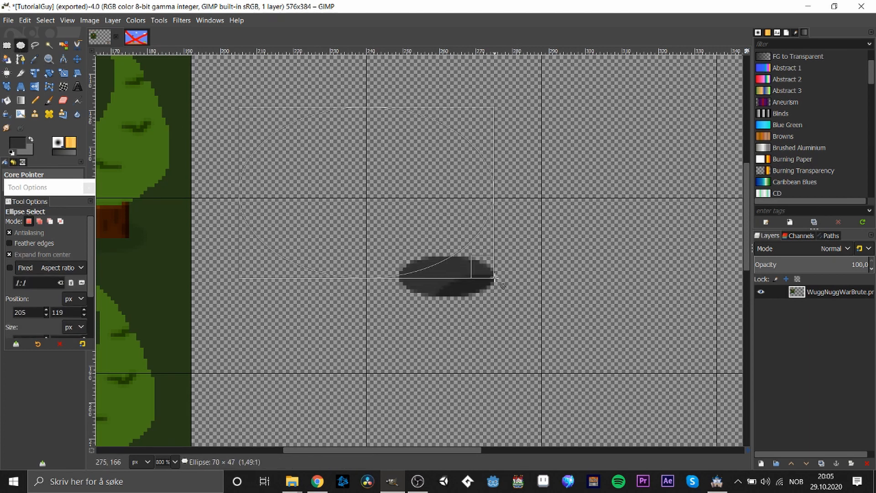
right_click(407, 213)
mouse_move(474, 304)
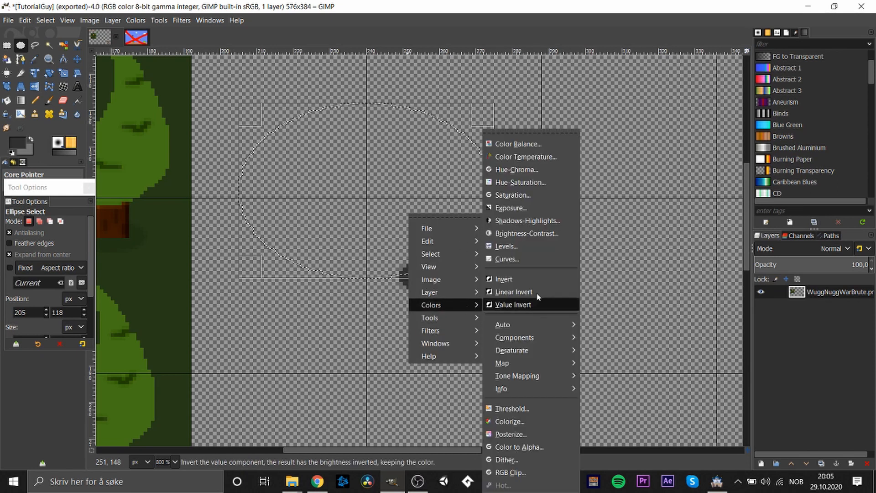
click(516, 169)
drag(762, 251, 767, 252)
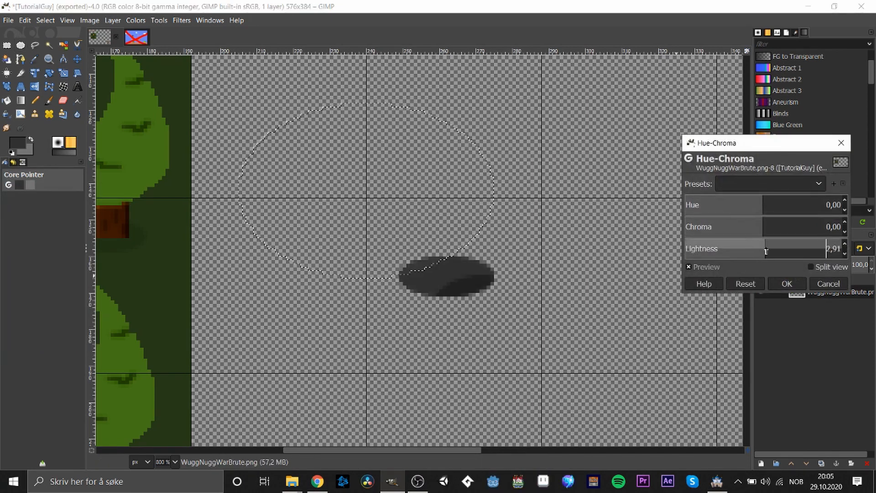
click(787, 284)
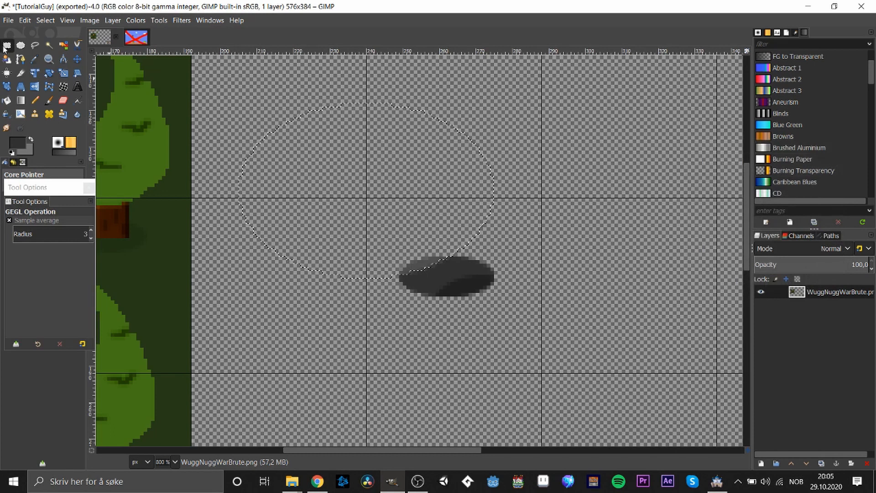
click(6, 44)
click(576, 331)
drag(390, 236, 528, 323)
key(Escape)
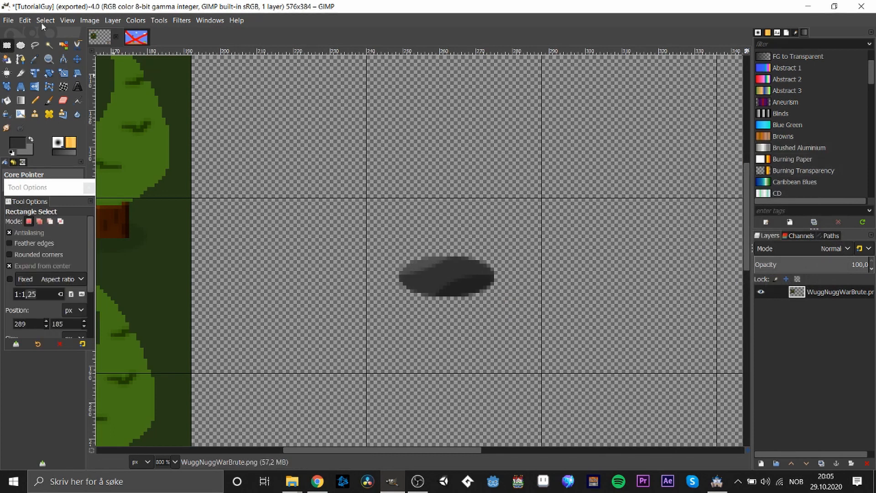
- Turn off Expand from center and select a flat ellipse across the stone's lower half, extending slightly below and to its right
key(e)
drag(399, 277, 449, 287)
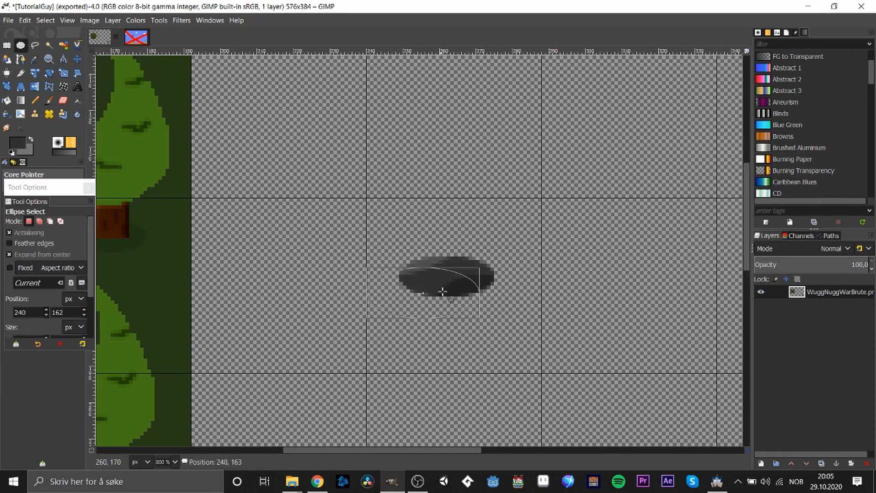
click(577, 336)
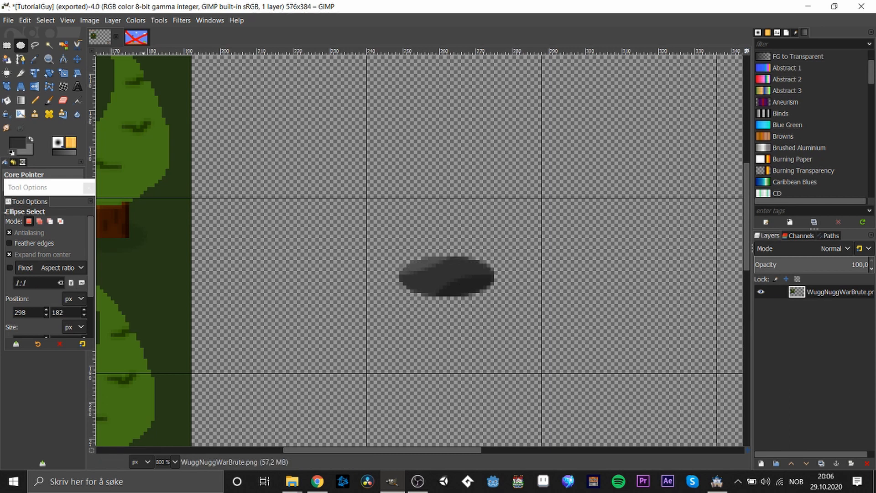
click(9, 254)
drag(403, 278, 508, 310)
- Set the foreground colour to black 000000 and bucket-fill the transparent part of the ellipse at 10.1 opacity as the stone's shadow
click(15, 146)
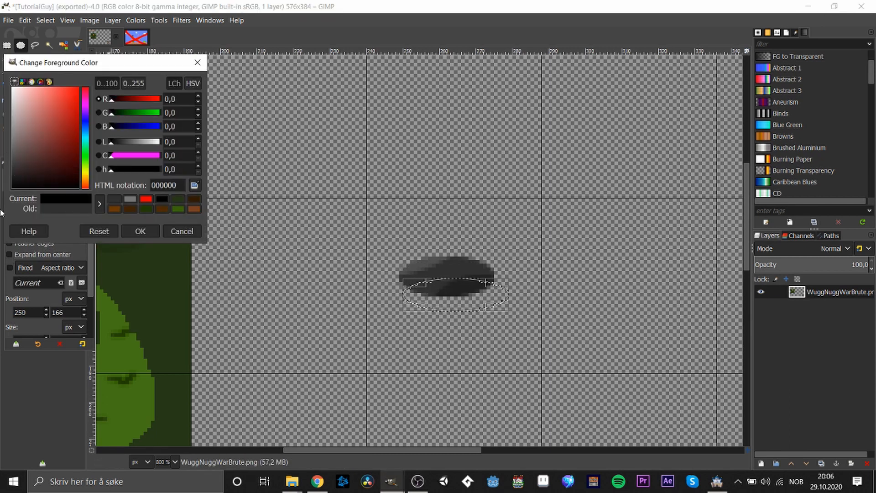
click(140, 231)
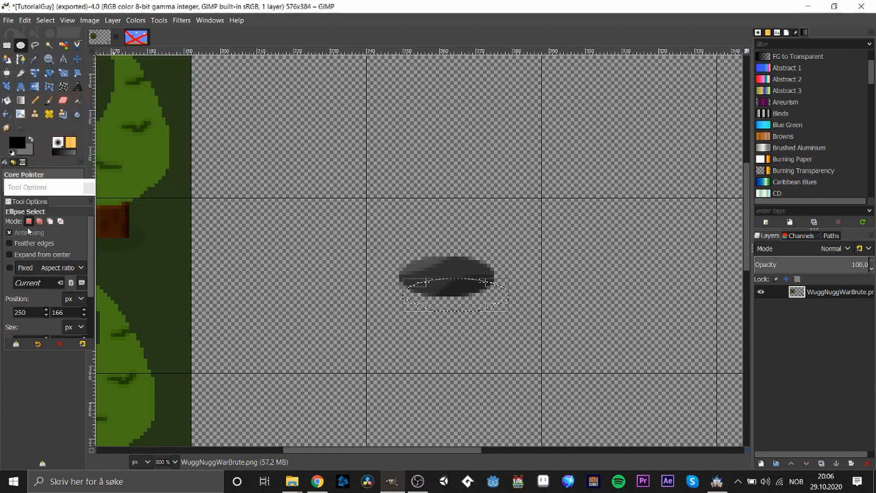
click(6, 101)
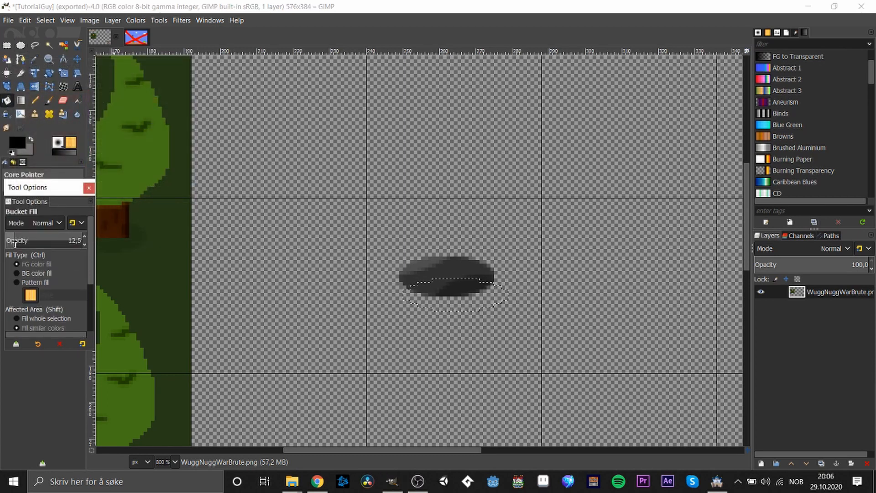
click(457, 296)
click(458, 297)
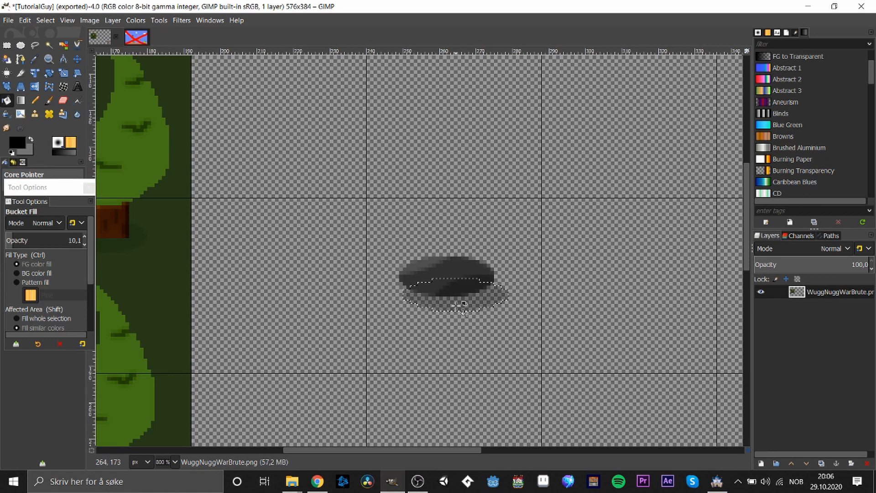
click(457, 297)
- Copy a rectangular selection containing the shaded stone and its shadow
click(7, 44)
drag(361, 196, 538, 337)
key(ctrl+c)
click(478, 368)
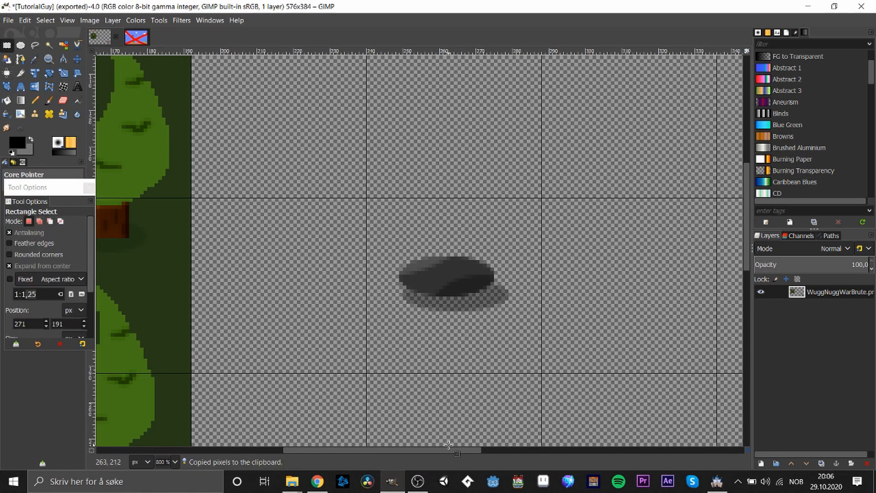
drag(337, 238, 541, 355)
drag(426, 450, 334, 450)
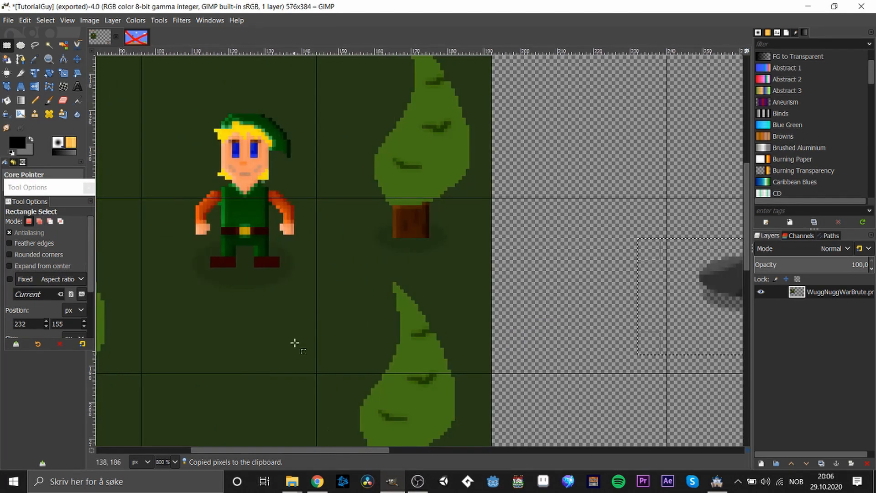
- Paste the stone onto the green block below the elf, just left of the lower right tree, and anchor it
key(ctrl+v)
drag(429, 238, 269, 412)
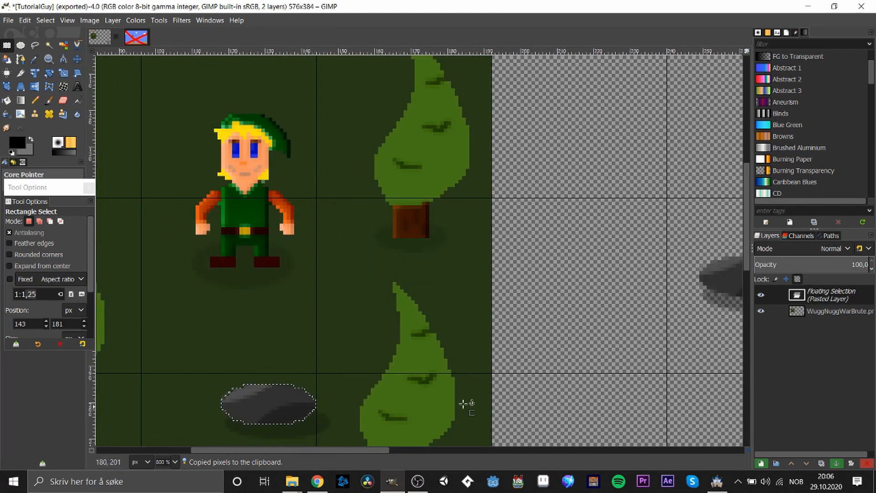
click(498, 394)
scroll(498, 392, down, 1)
scroll(498, 392, down, 1)
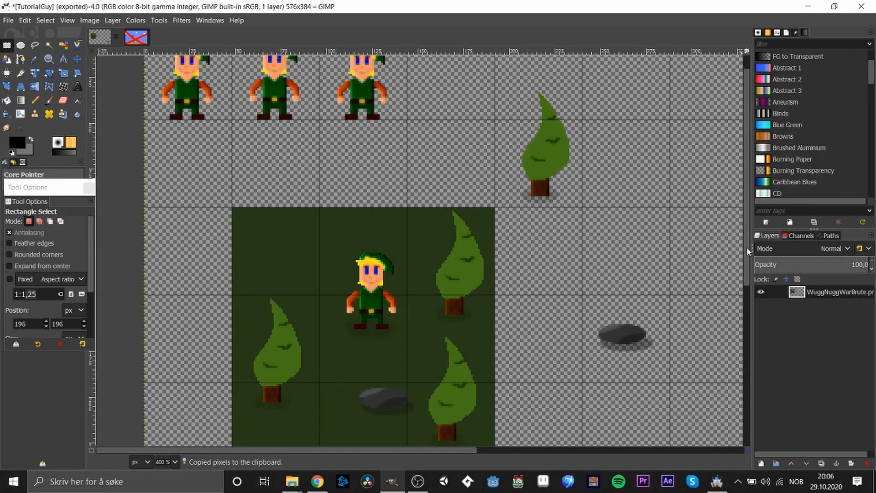
scroll(596, 364, down, 3)
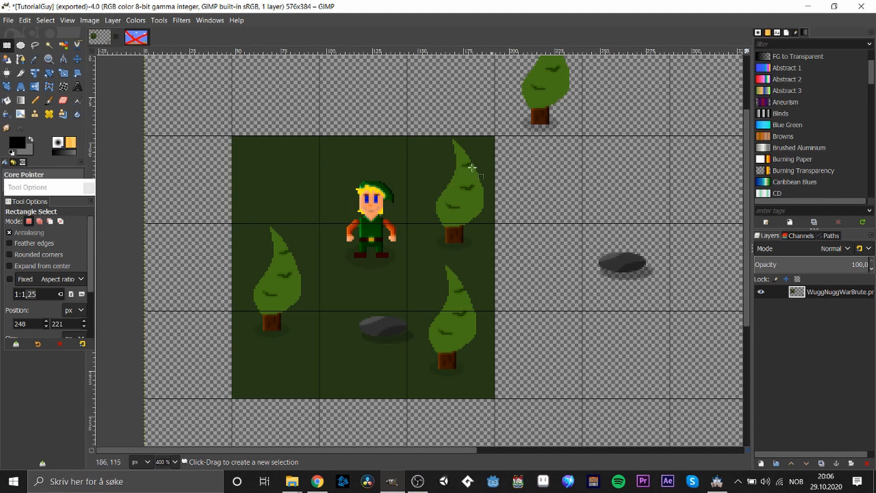
scroll(721, 241, up, 2)
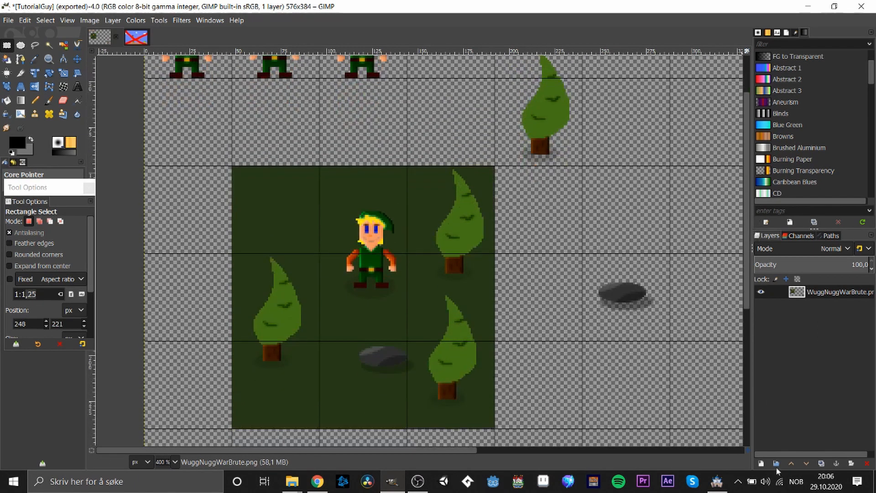
- Switch to the NoLoot Tutorials game running from RPG Maker MZ, start a new game and show it full screen
click(718, 482)
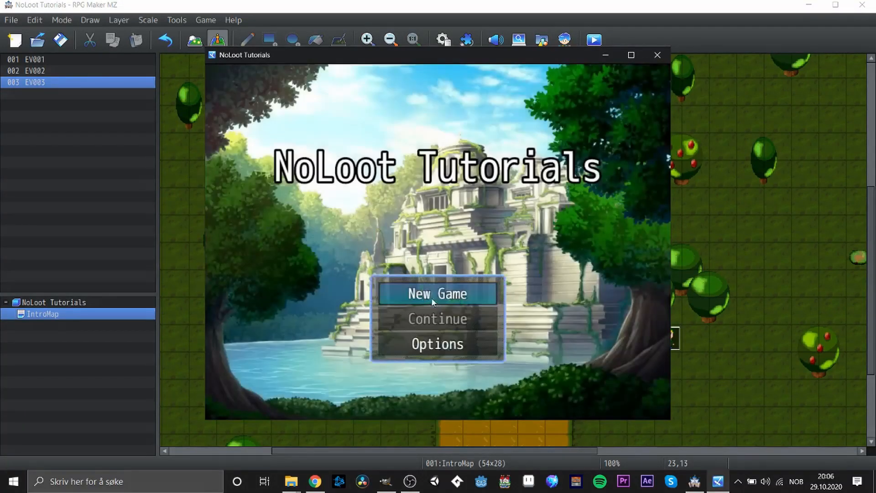
click(434, 296)
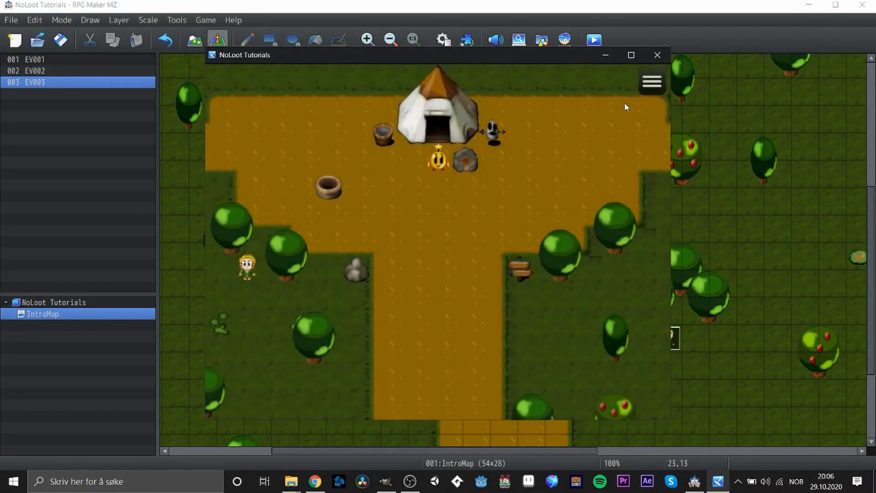
key(F4)
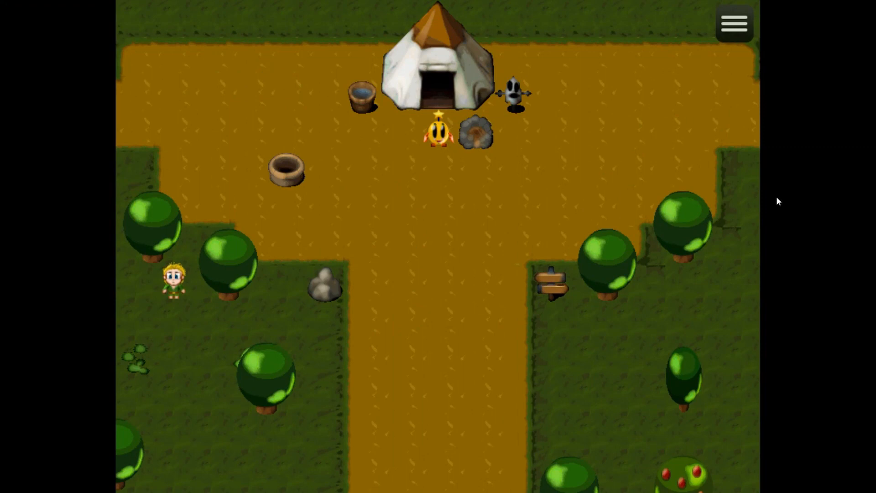
- Walk the yellow character down from the tent and over to the grey rocks beside the path
key(Down)
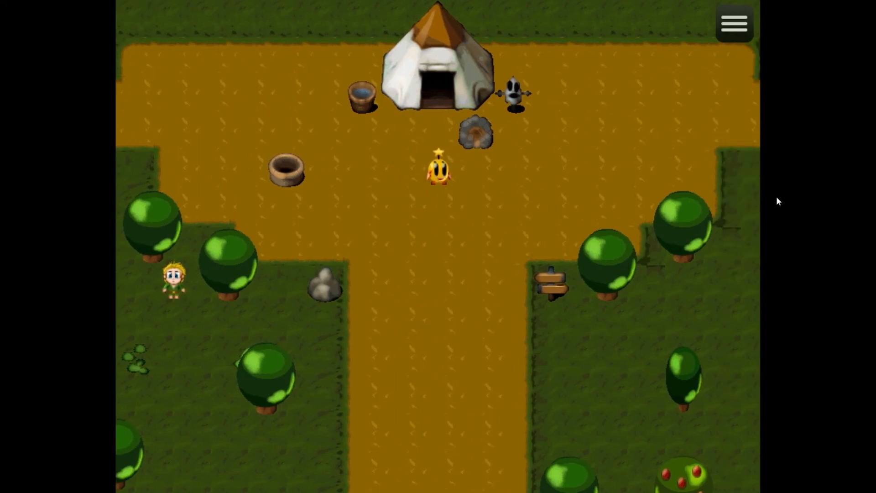
key(Down)
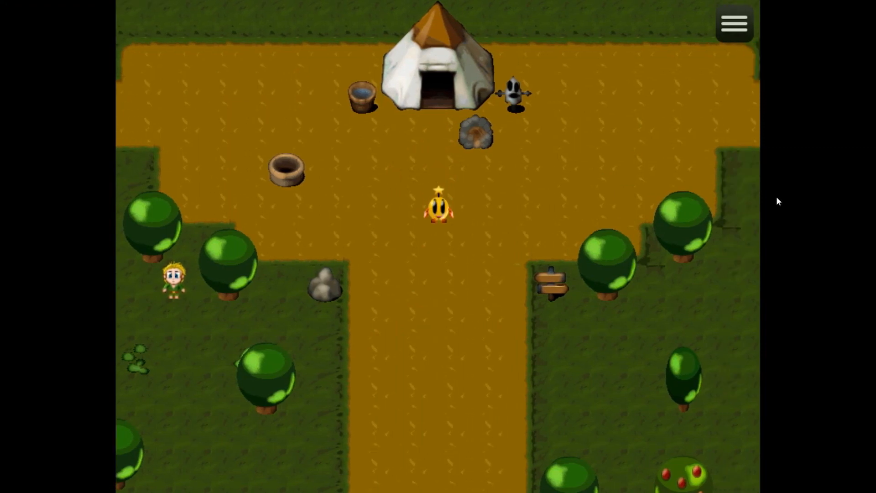
key(Down)
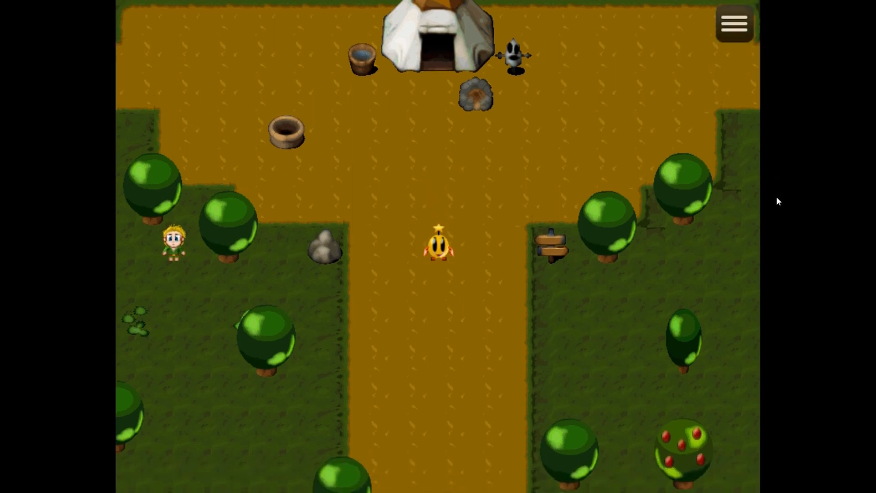
key(Right)
key(Up)
key(Left)
key(Left)
key(Left)
key(Left)
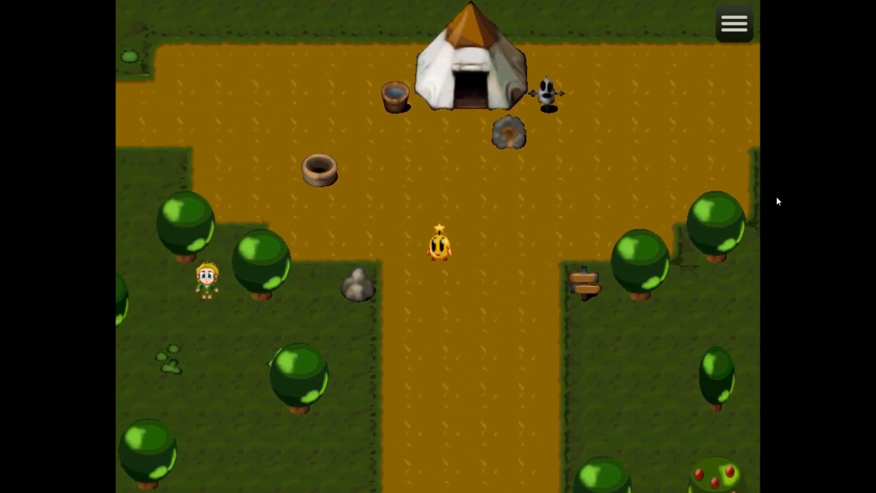
key(Right)
key(Down)
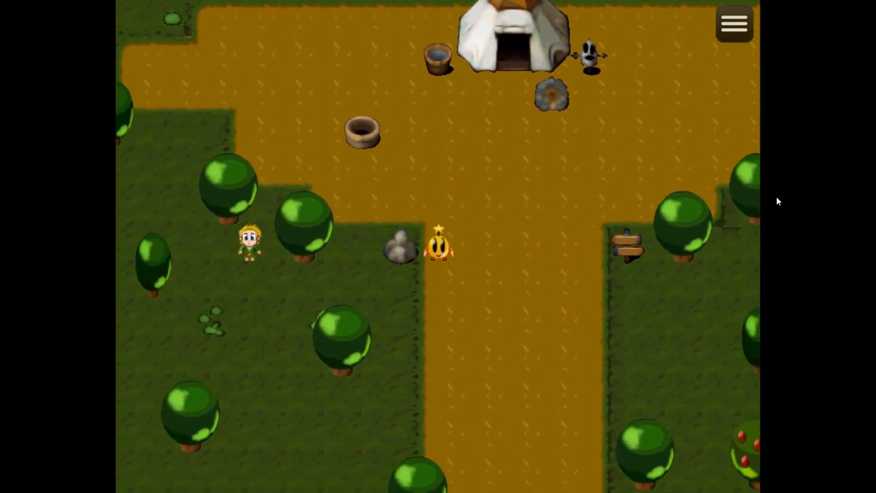
- Walk the character across the path to the wooden signpost, then back up towards the campfire
key(Right)
key(Right)
key(Right)
key(Right)
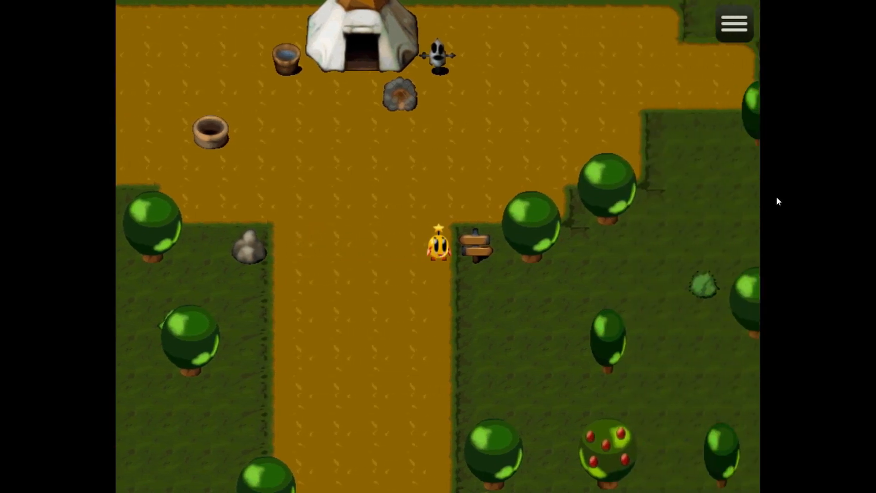
key(Up)
key(Right)
key(Up)
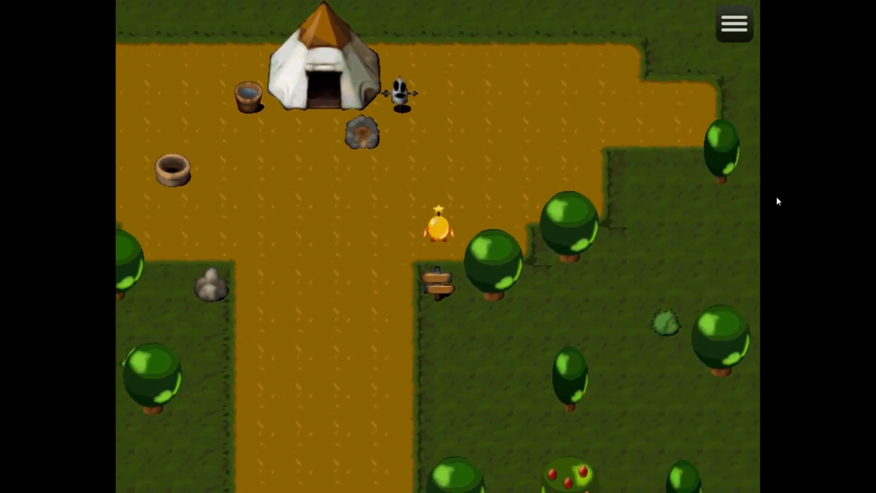
key(Right)
key(Left)
key(Up)
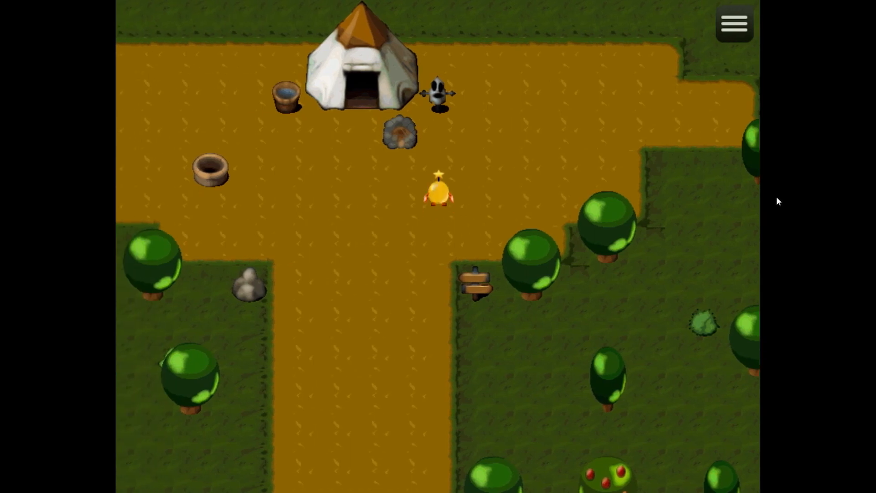
- Walk the character down the long dirt path to the white-haired character at its edge
key(Down)
key(Down)
key(Down)
key(Down)
key(Down)
key(Down)
key(Down)
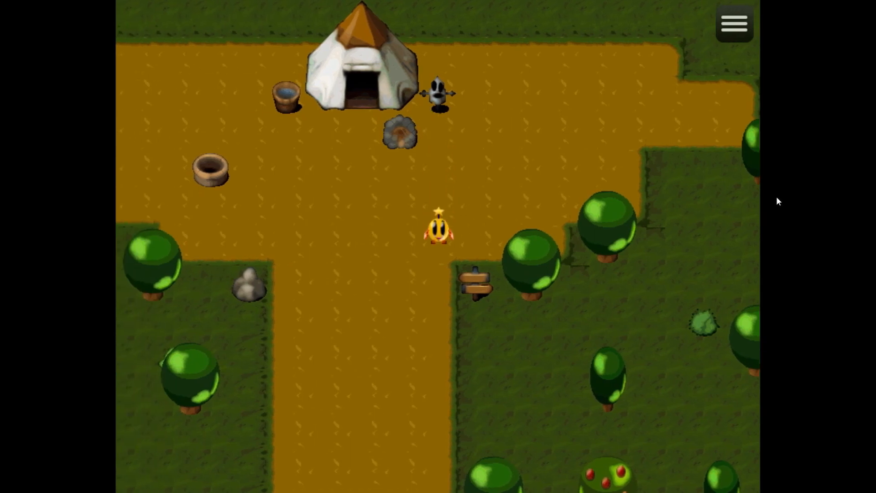
key(Down)
key(Down)
key(Down)
key(Down)
key(Down)
key(Down)
key(Down)
key(Down)
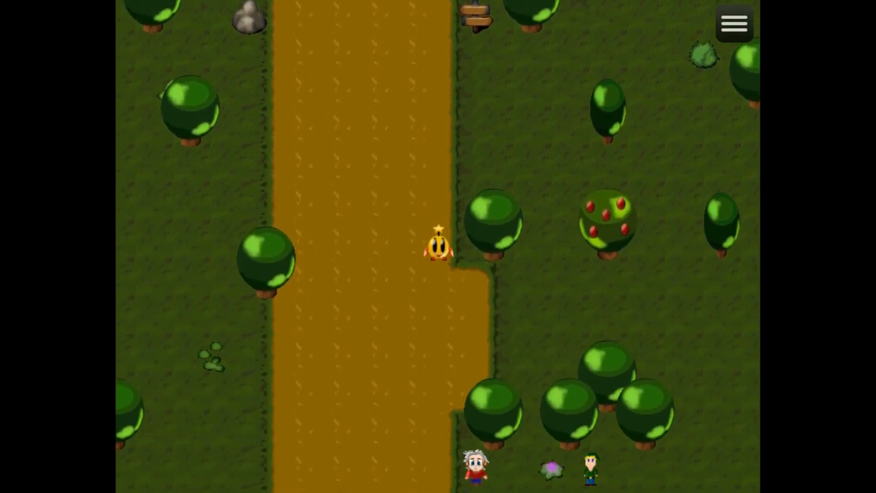
key(Down)
key(Down)
key(Down)
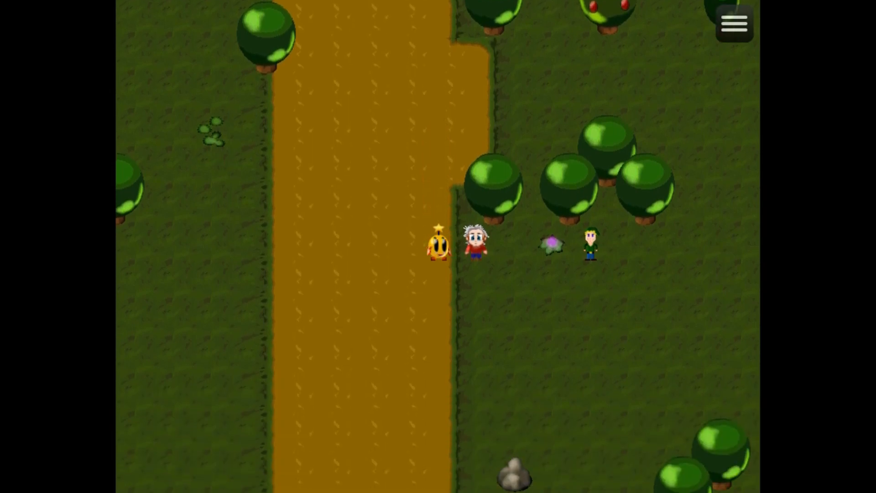
- Walk the character across the grass and around the green-clad blond character to compare its sprite style
key(Right)
key(Right)
key(Right)
key(Right)
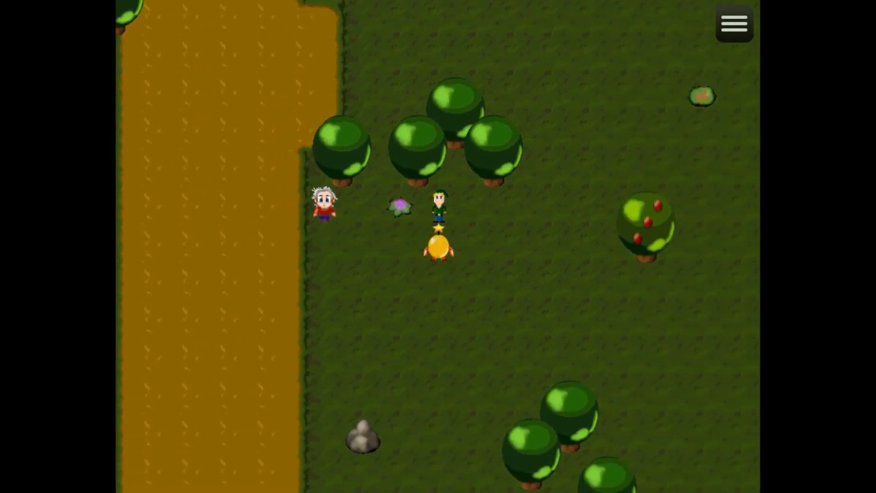
key(Right)
key(Up)
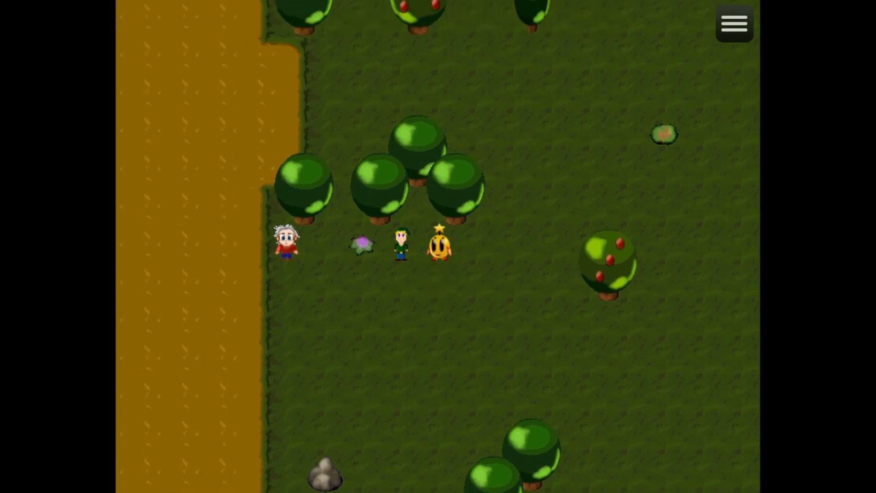
key(Down)
key(Left)
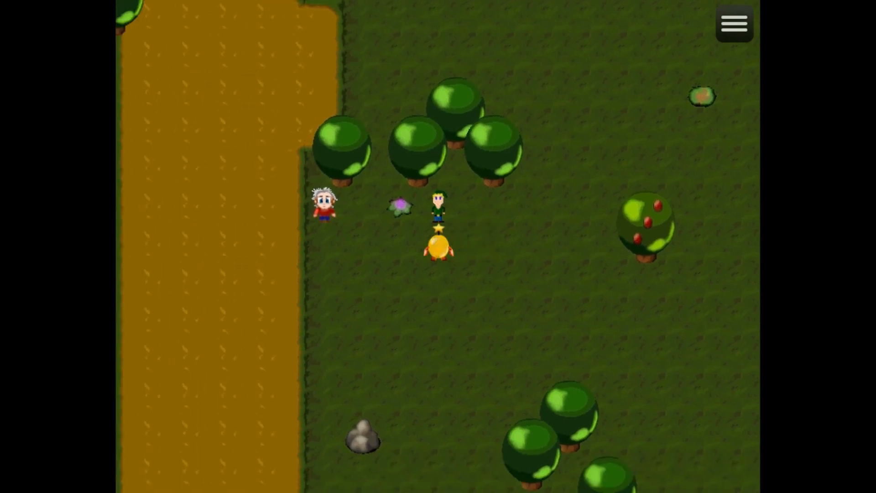
- Walk the yellow character back and forth between the white-haired and green-clad characters to compare their sprite styles
key(Left)
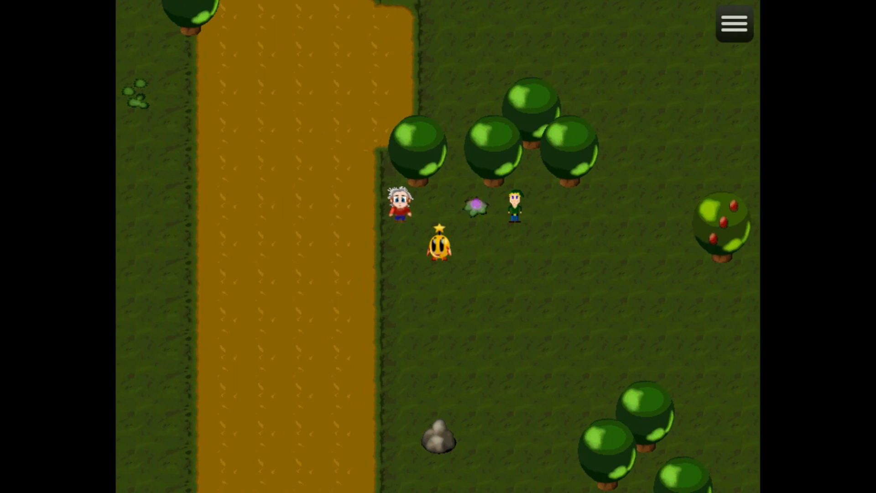
key(Right)
key(Up)
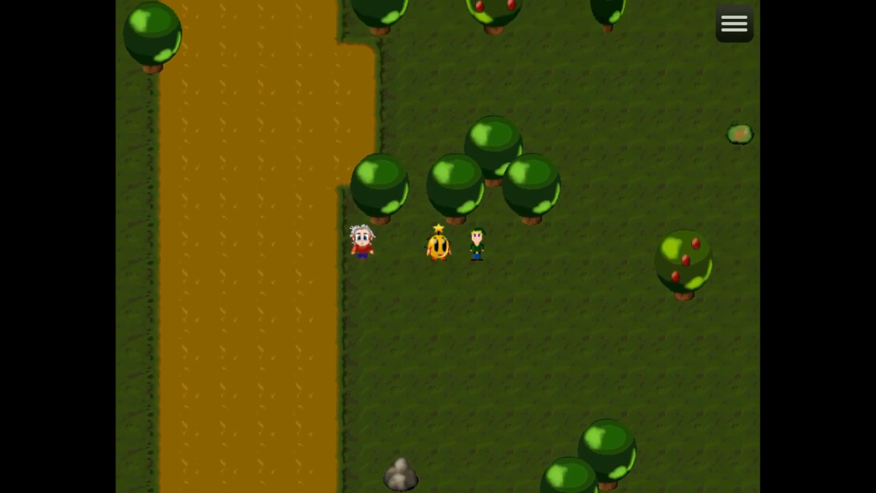
key(Left)
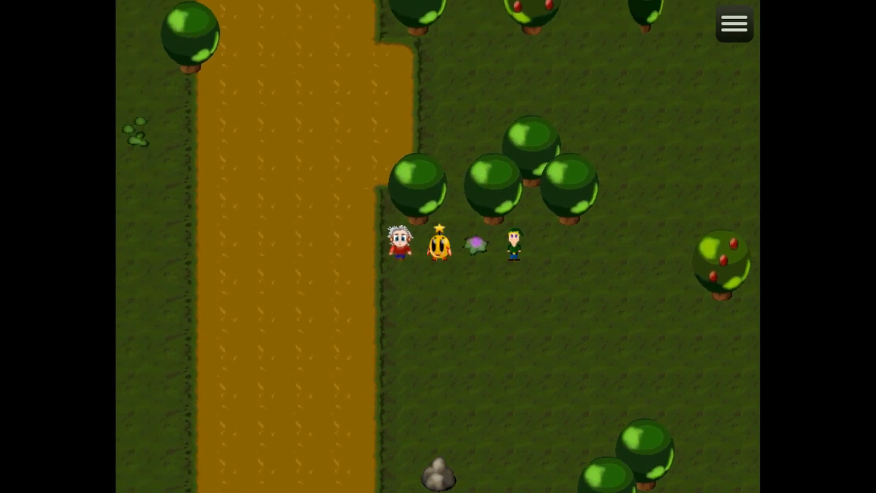
key(Right)
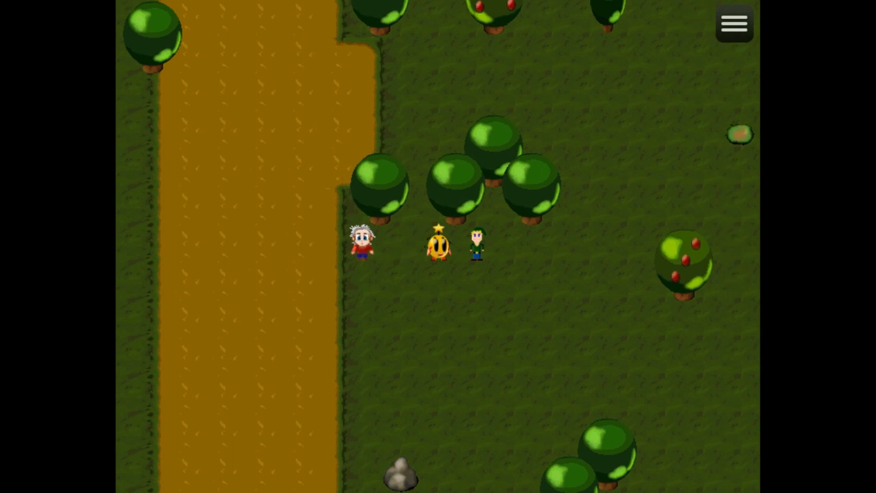
- Walk the yellow character around the purple flower and stop on the grass just below it
key(Left)
key(Right)
key(Down)
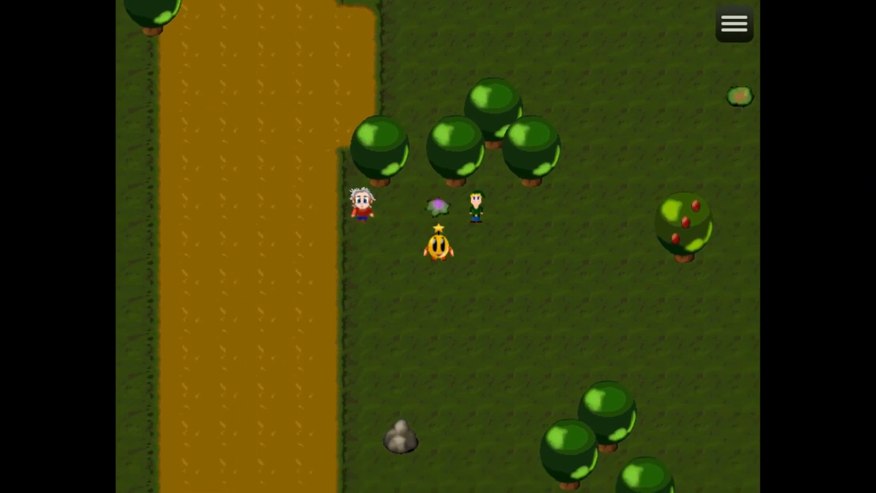
key(Left)
key(Up)
key(Right)
key(Down)
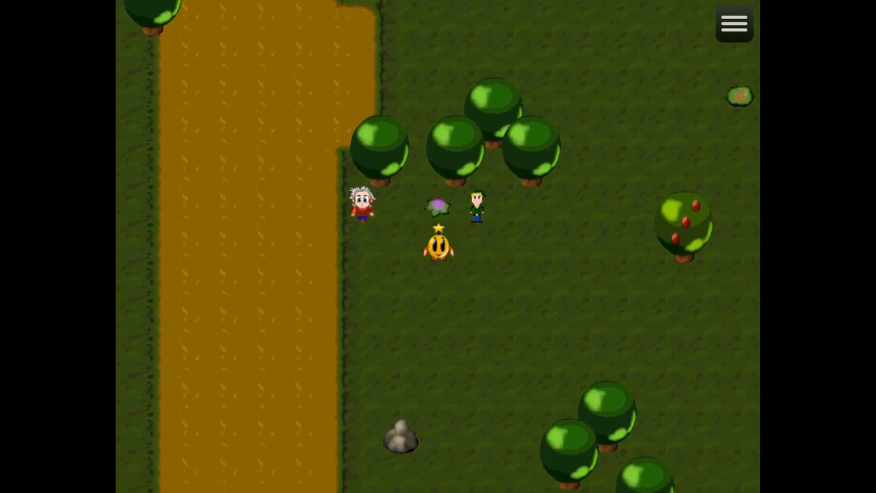
- End the playtest by returning to the title and close the game window
key(Escape)
click(705, 323)
click(705, 323)
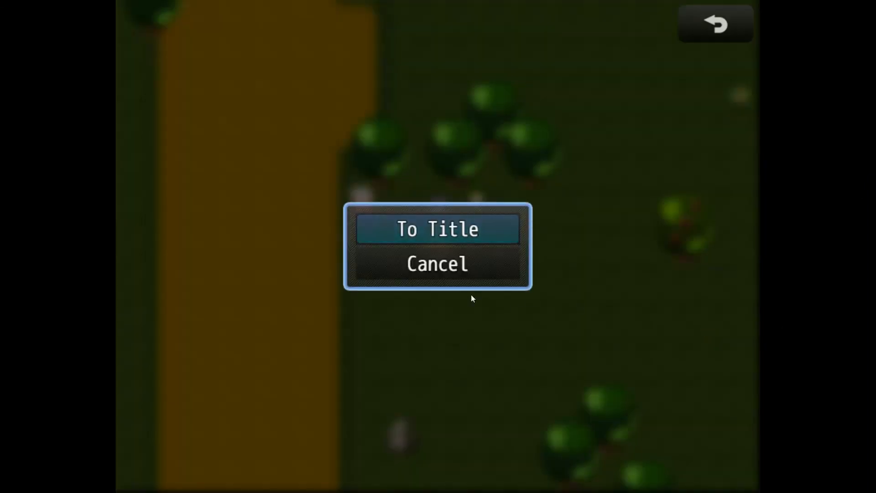
click(456, 233)
key(super)
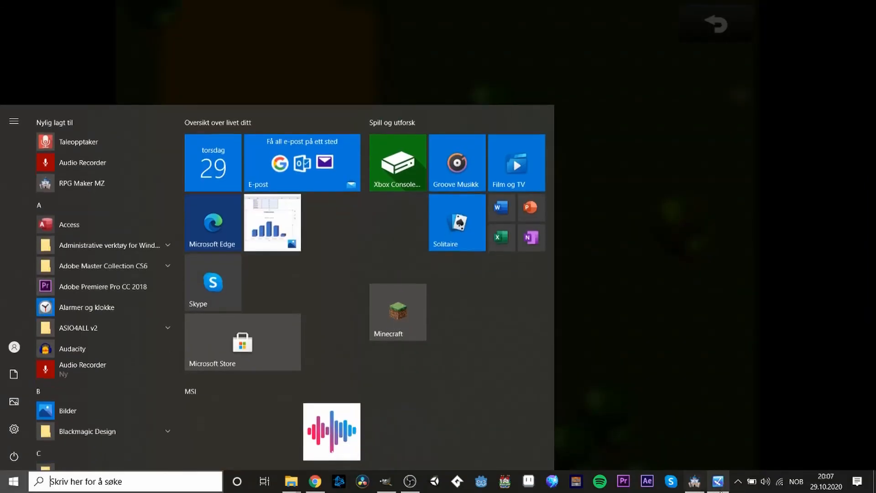
right_click(718, 481)
click(717, 456)
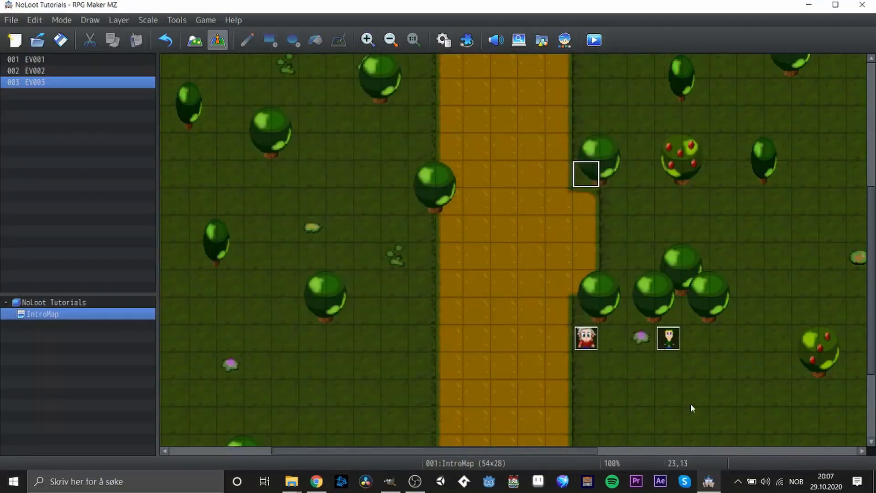
- Switch to GIMP and delete the barrel-carrying ape and bird sprites from the sheet's lower-right corner
click(393, 488)
key(2)
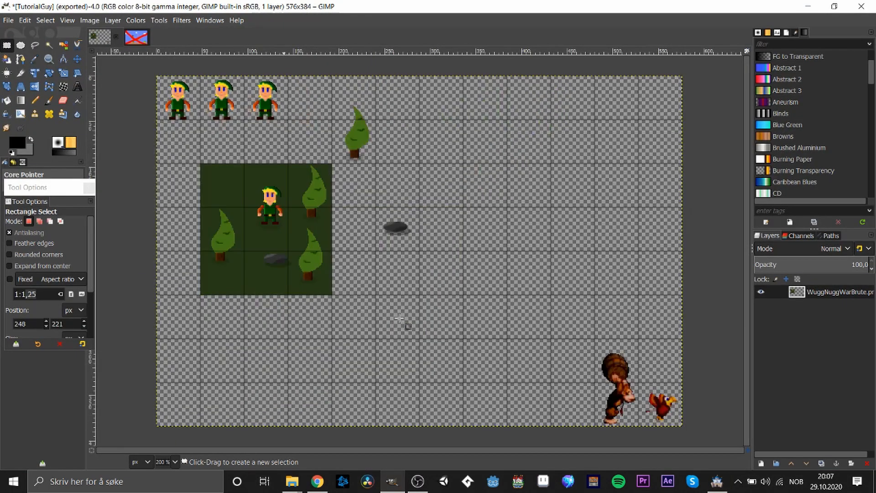
drag(560, 294, 697, 435)
key(Delete)
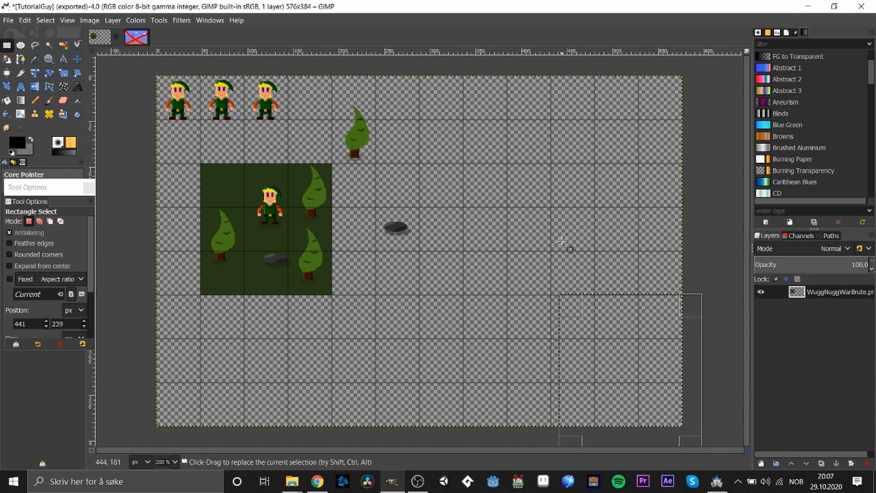
click(562, 241)
click(429, 353)
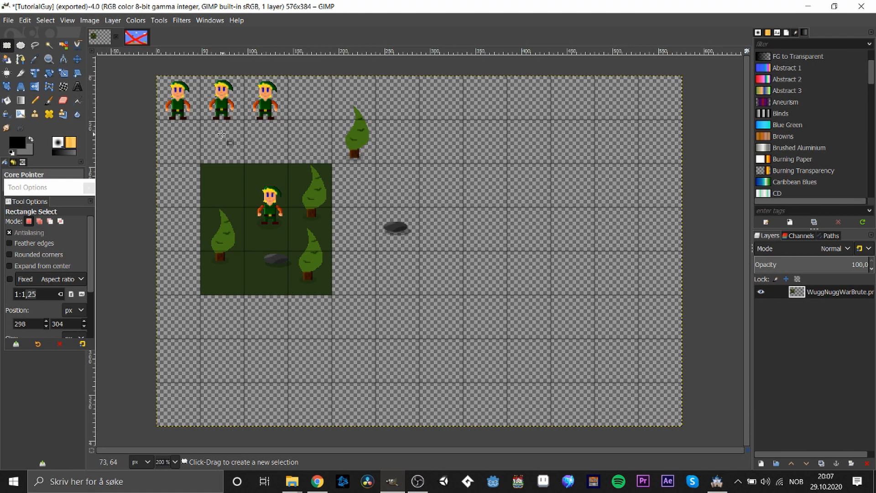
drag(192, 128, 463, 347)
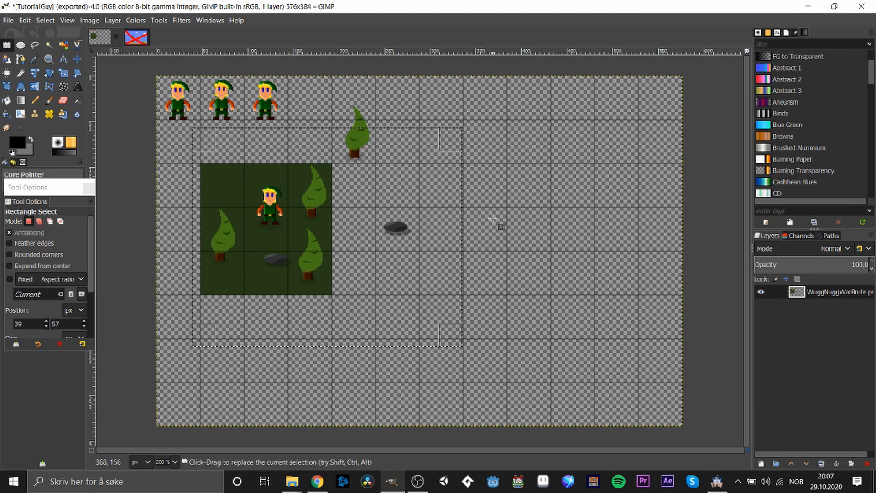
key(ctrl+c)
click(540, 185)
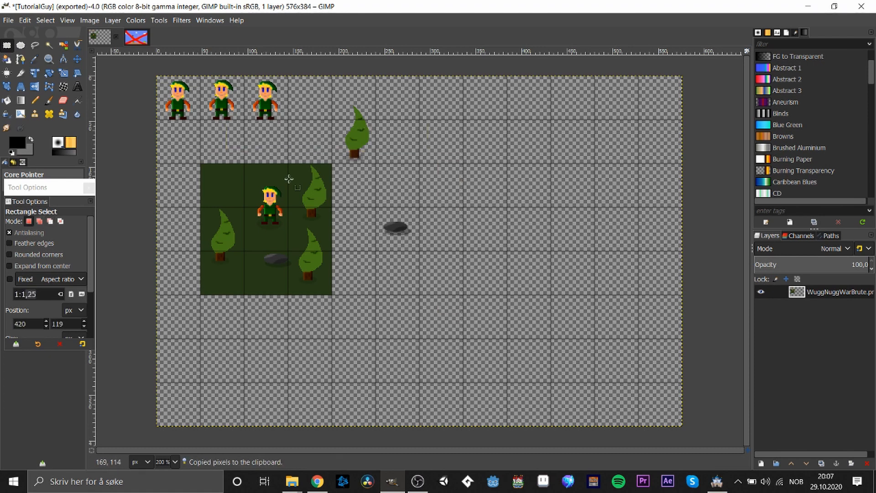
- Move the green scene with the elf, trees and stone to the lower-right area of the sheet and anchor it
drag(194, 146, 339, 330)
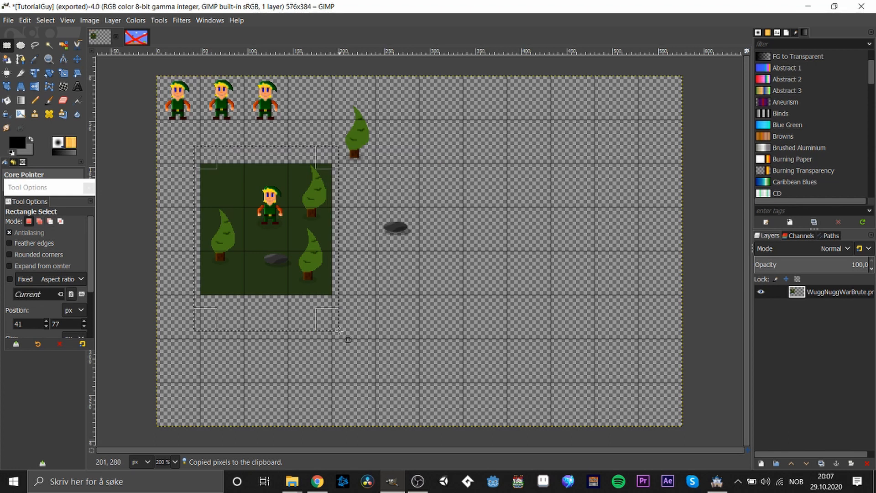
key(ctrl+v)
drag(284, 201, 547, 298)
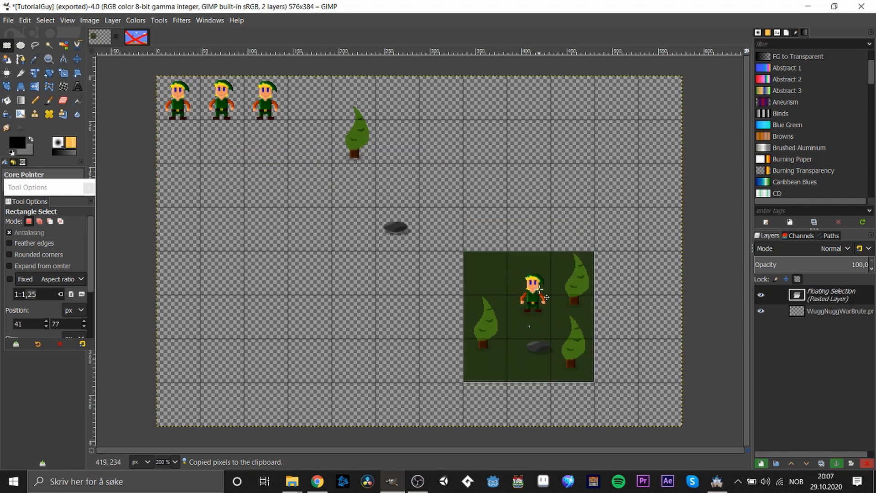
click(511, 197)
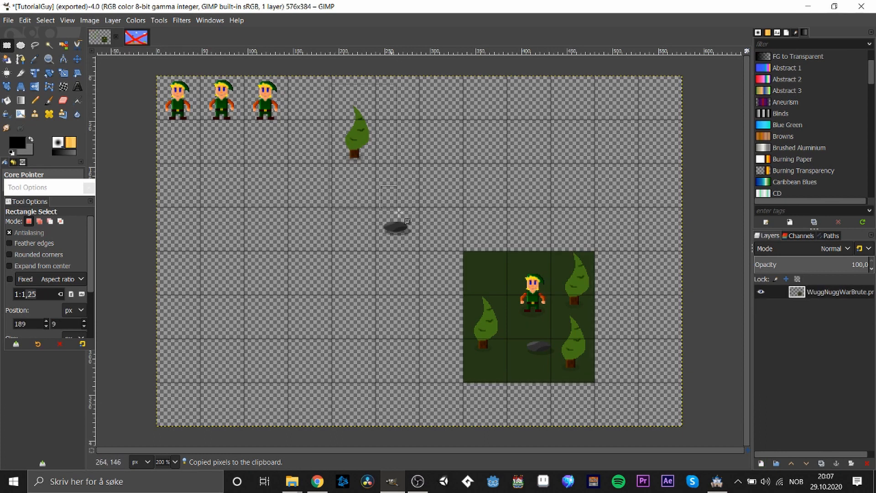
- Duplicate the lone tree and stone, place the copy above the green scene and anchor it
click(422, 316)
key(ctrl+v)
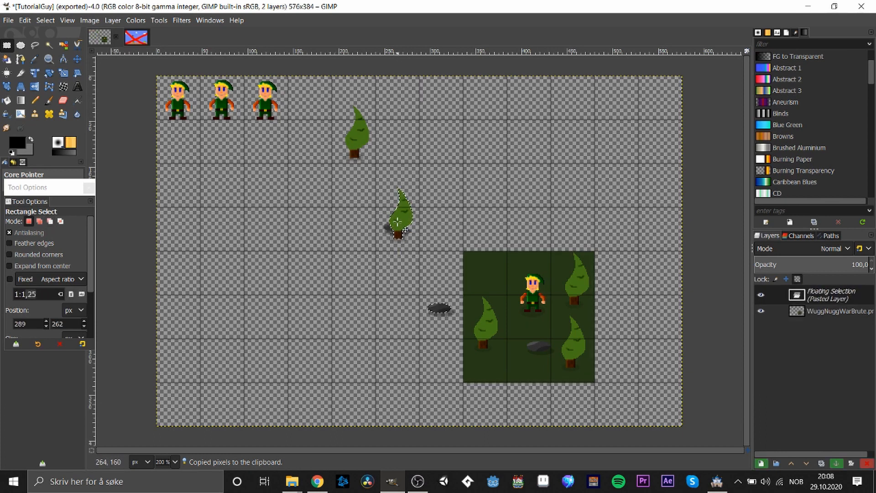
drag(398, 222, 529, 136)
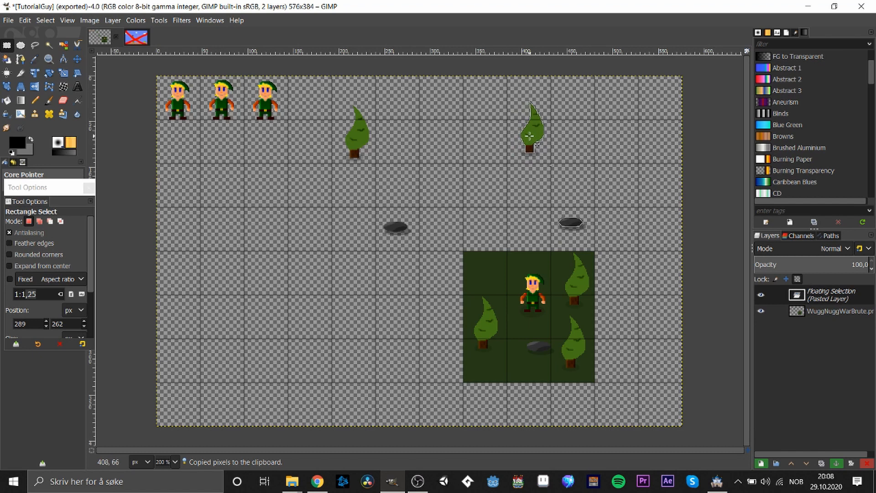
click(665, 194)
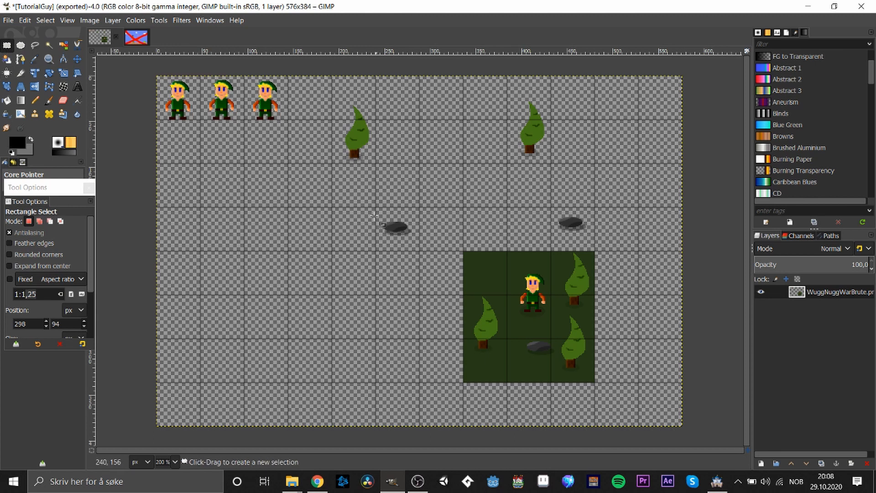
- Flip the original lone tree and stone horizontally with the Flip tool and anchor them
drag(334, 92, 429, 258)
right_click(371, 200)
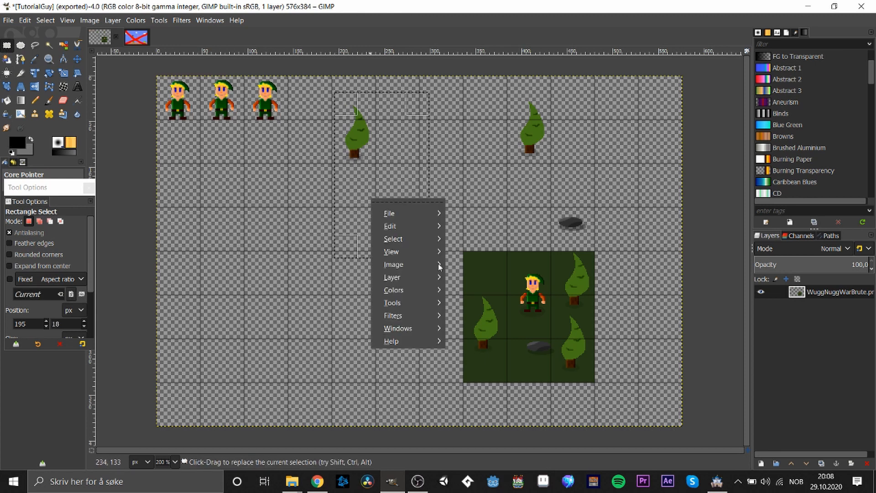
mouse_move(414, 304)
mouse_move(504, 335)
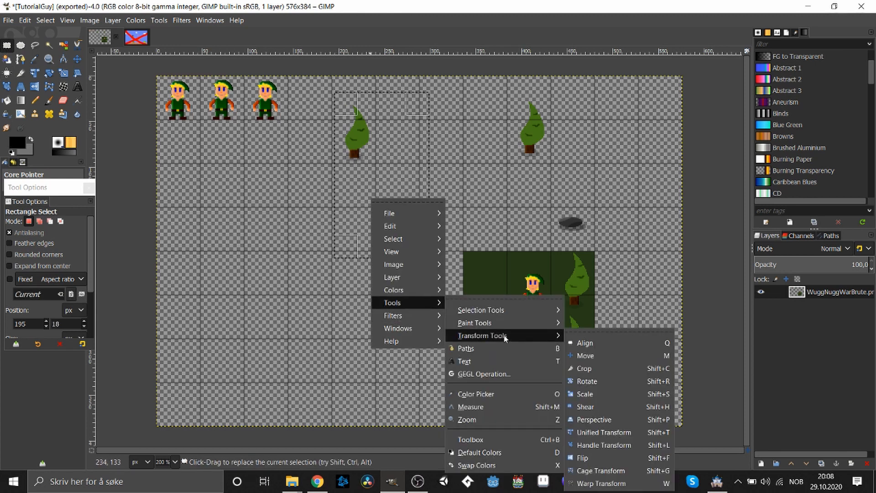
click(642, 459)
click(385, 170)
click(7, 45)
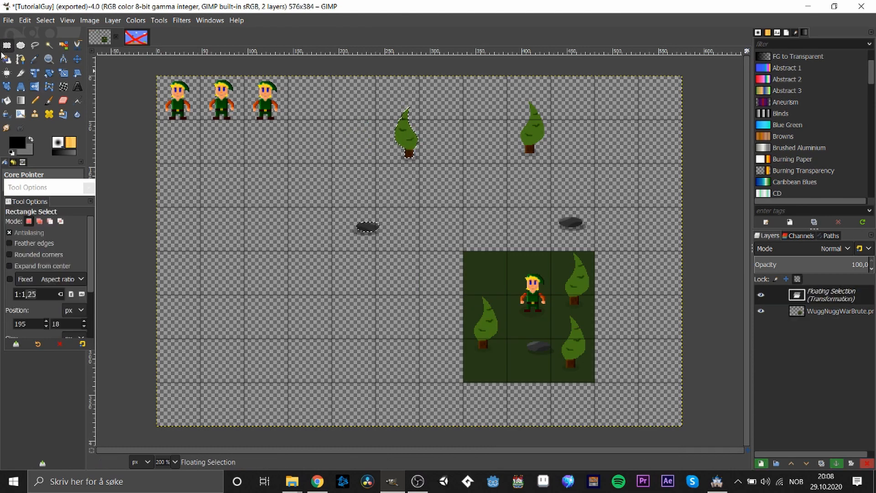
click(494, 234)
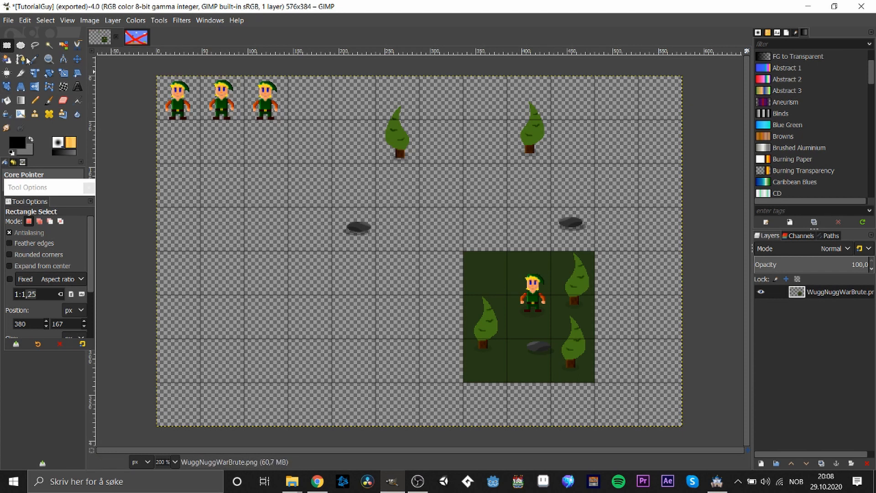
- Export the sprite sheet to the Desktop as TutorialGuy2.png with the current PNG options
click(8, 21)
click(28, 187)
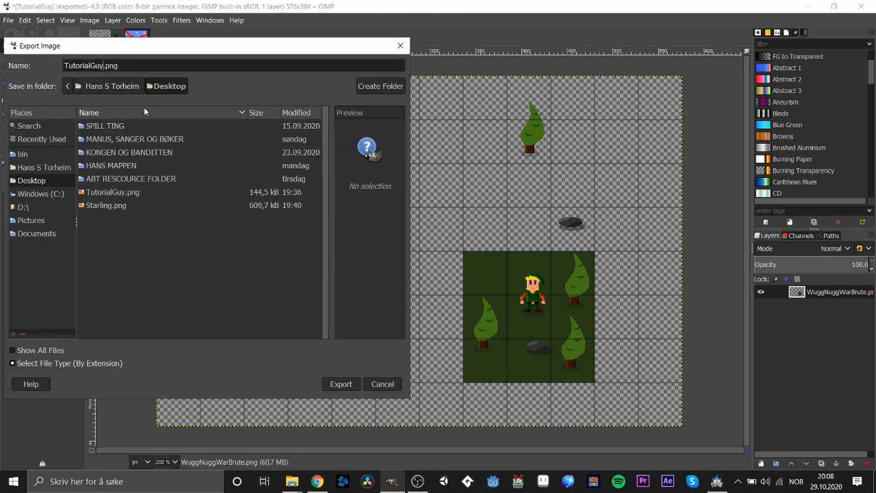
text(2)
click(341, 385)
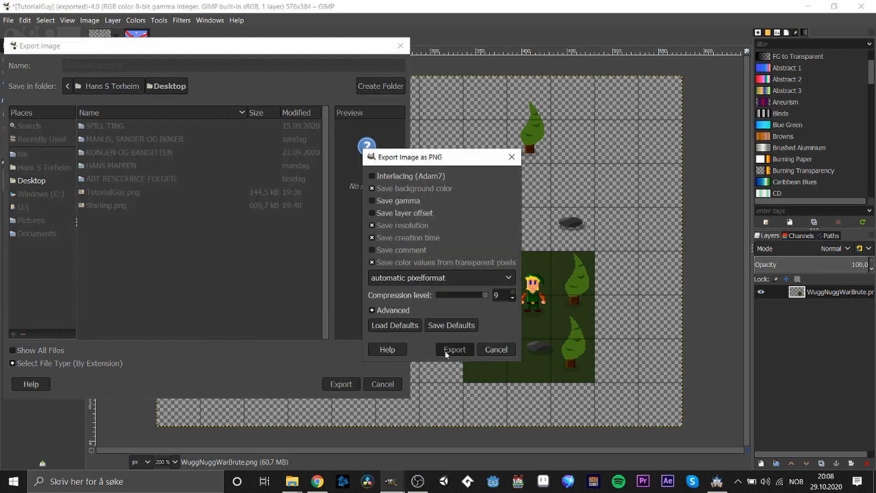
click(454, 350)
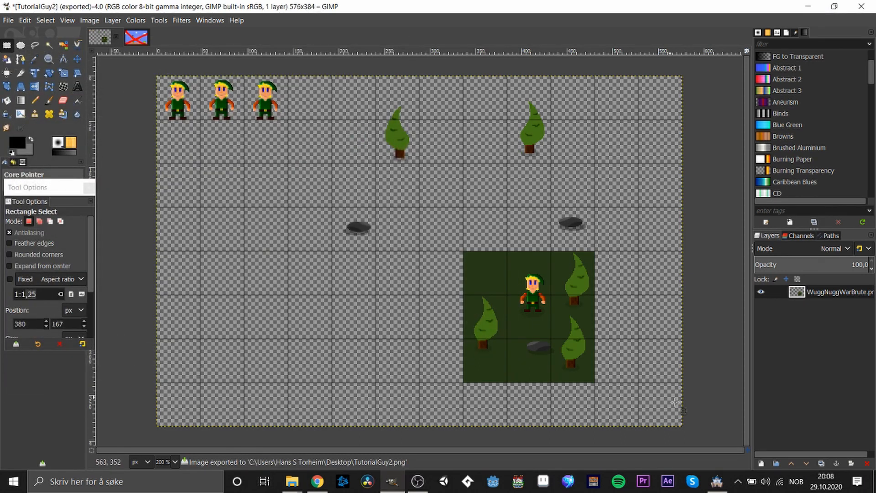
- Launch Discord and minimize the RPG Maker MZ window while it starts
text(disc)
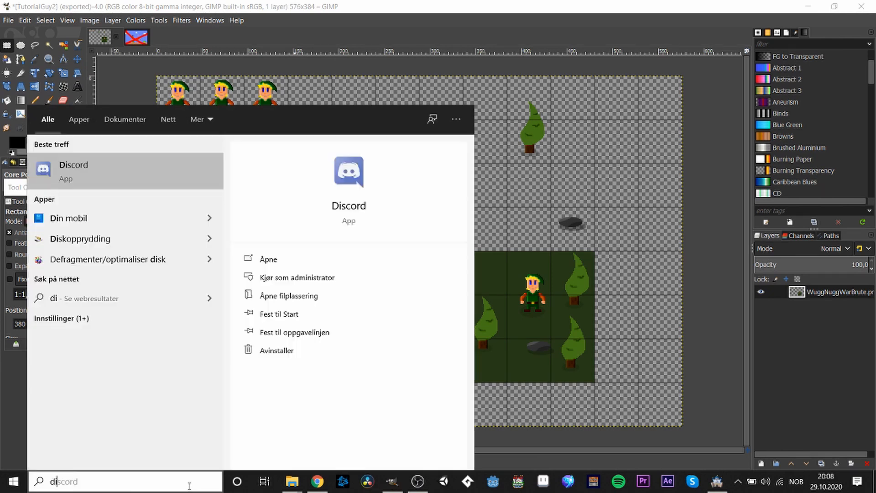
click(104, 157)
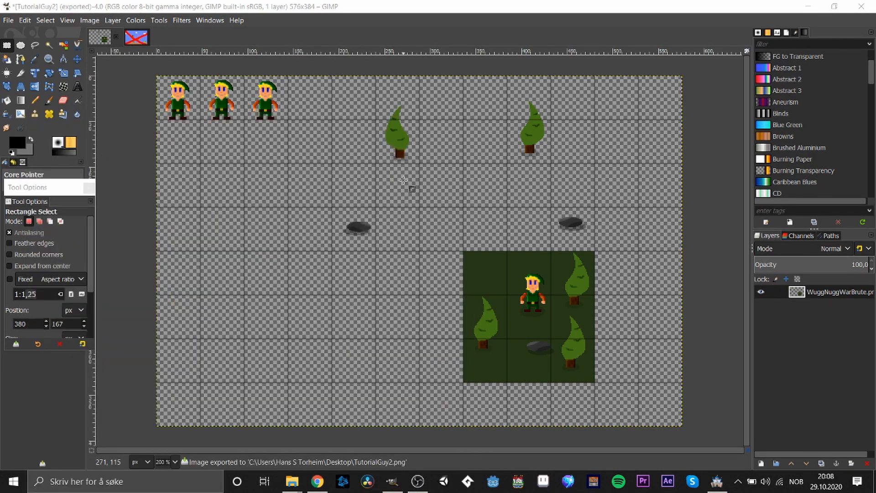
key(alt+Tab)
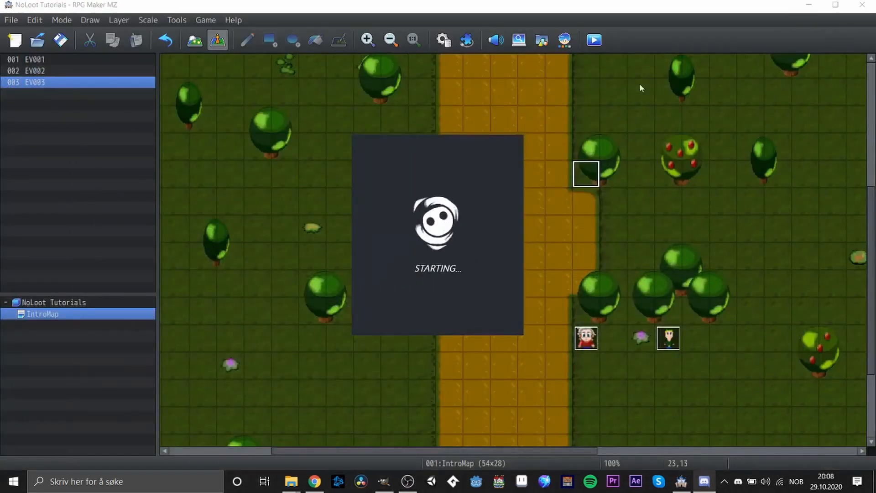
click(809, 5)
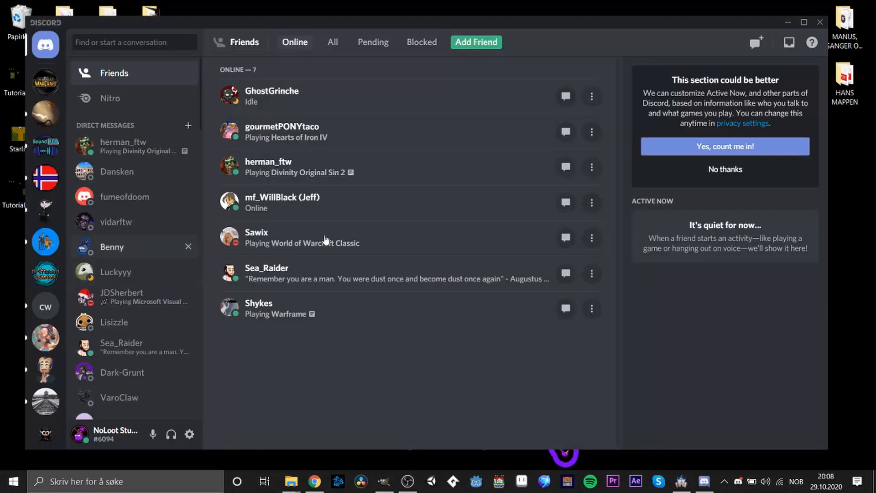
- Open the idea-box channel of the A Broken Tale server and look through the server's channel list
click(46, 210)
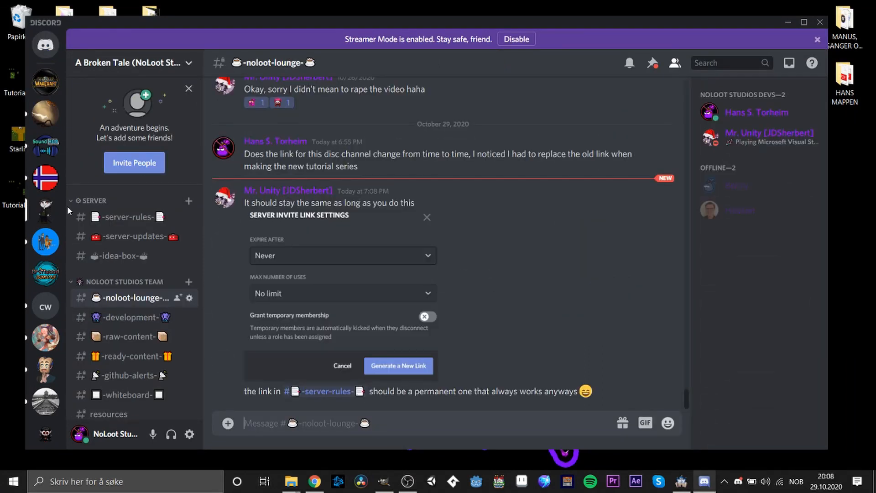
click(46, 177)
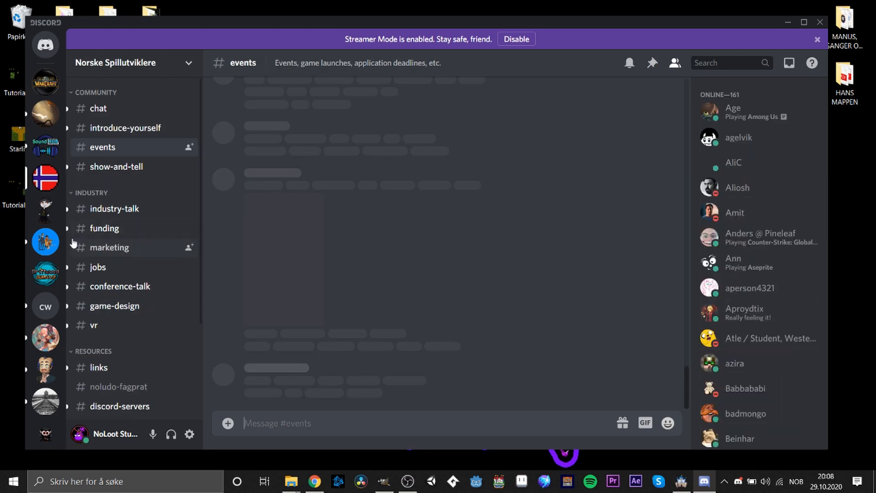
click(43, 214)
click(123, 258)
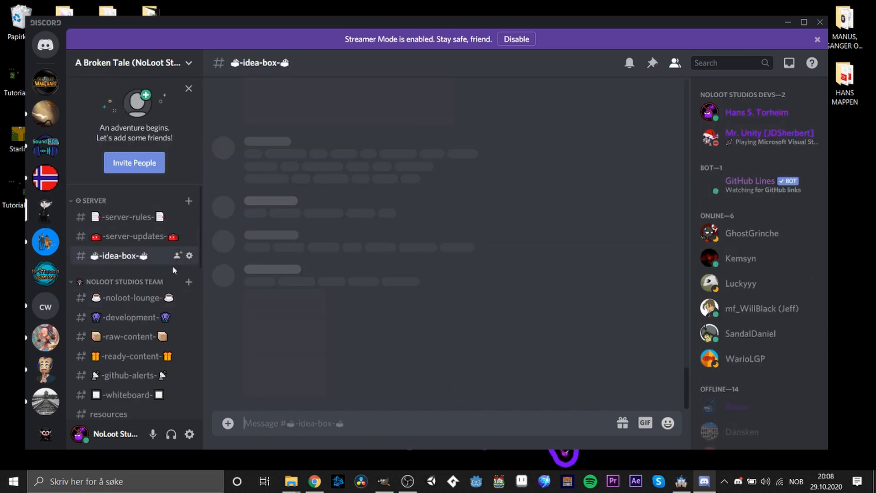
scroll(201, 254, down, 3)
scroll(200, 288, up, 2)
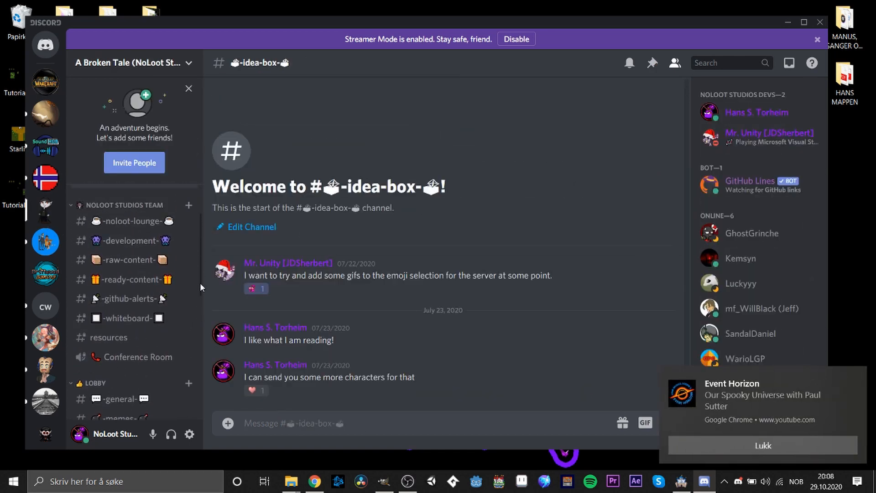
- Open the free-art channel in the server's Lobby category and dismiss the Event Horizon notification
scroll(201, 297, down, 4)
scroll(201, 327, down, 2)
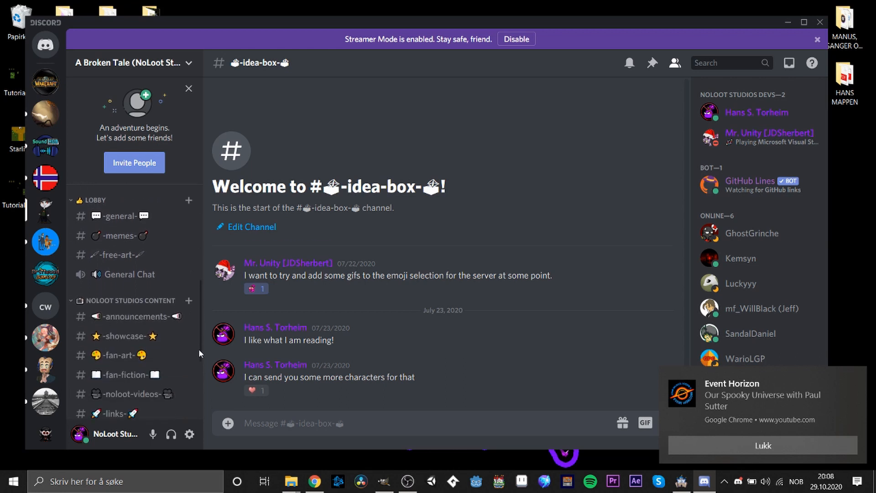
click(119, 255)
click(736, 452)
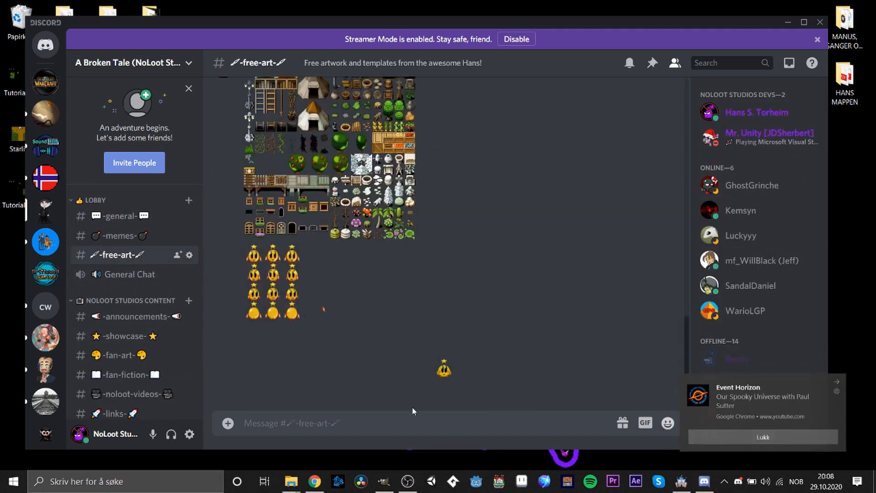
- Upload TutorialGuy2.png from the Desktop (Skrivebord) to the free-art channel without a comment
click(228, 422)
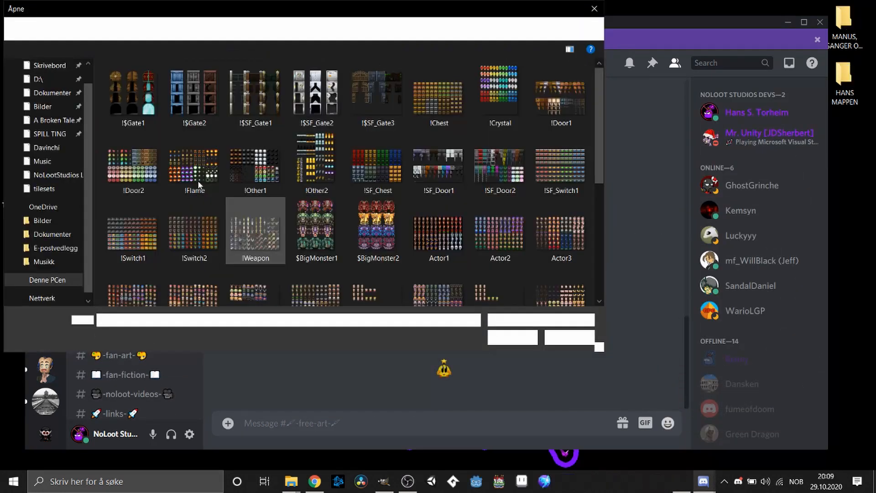
click(48, 65)
click(133, 169)
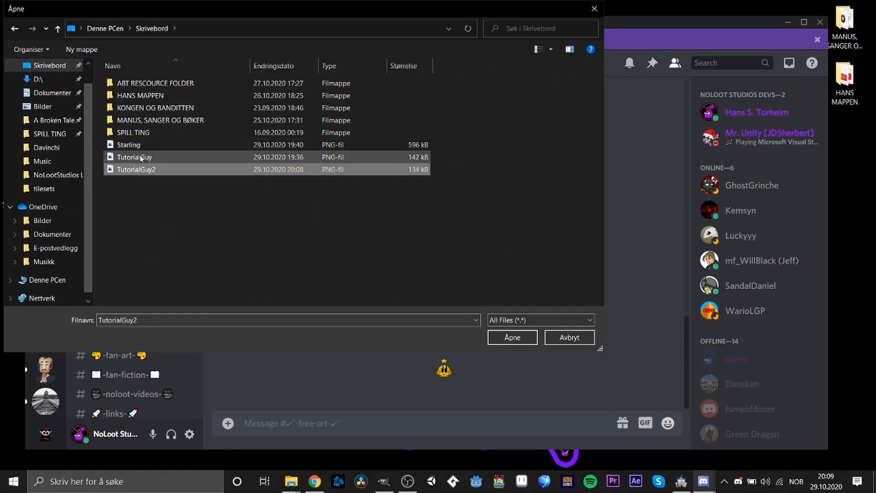
click(508, 340)
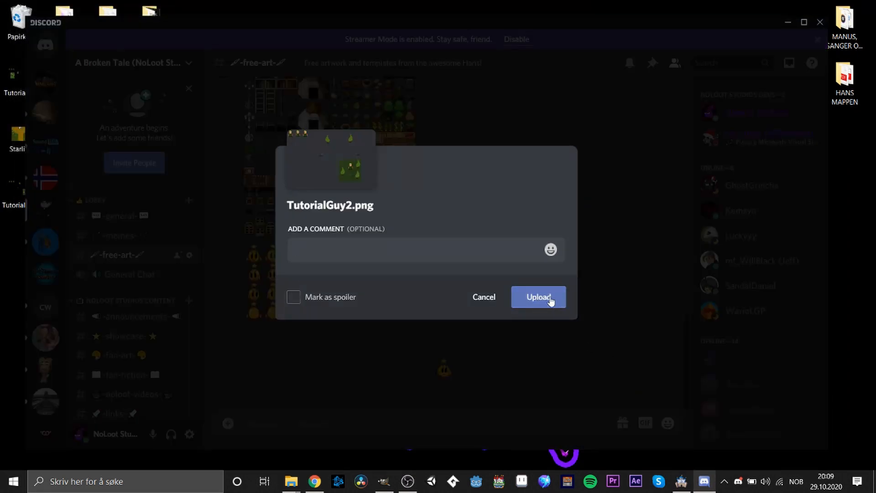
click(539, 297)
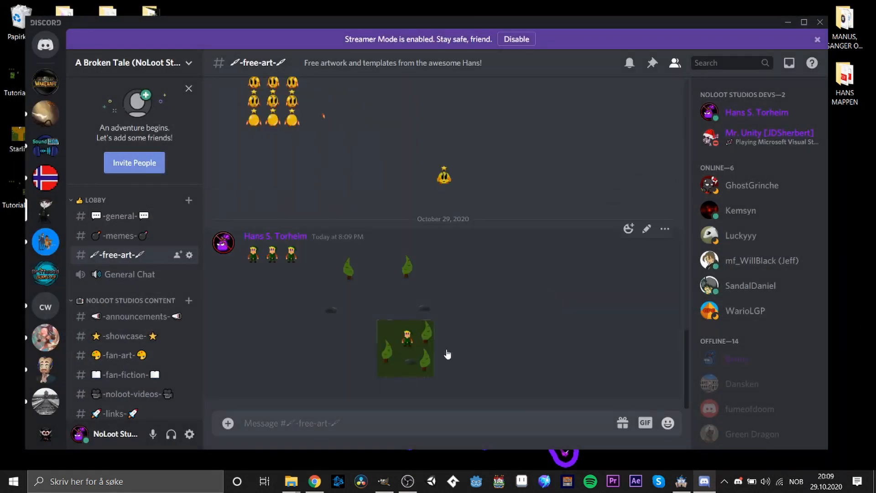
- Examine enlarged previews of the uploaded sprite sheet, the older tileset and the yellow star-character sheet in the free-art channel
click(399, 343)
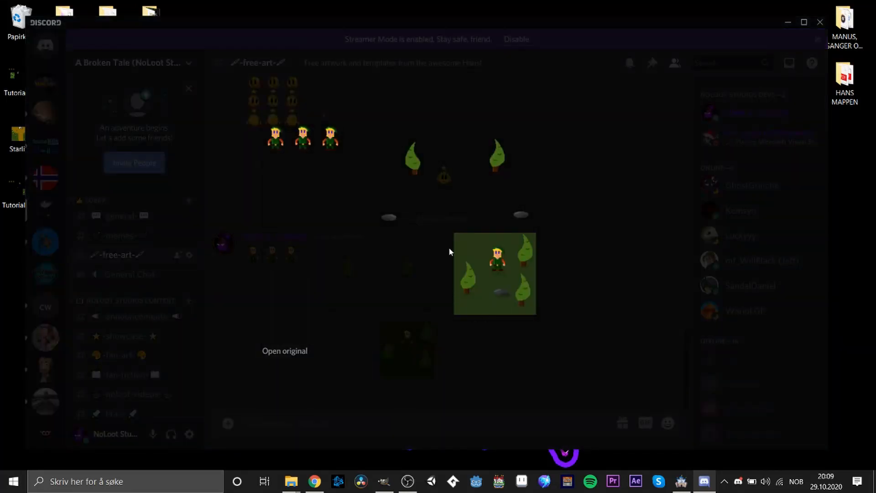
click(447, 251)
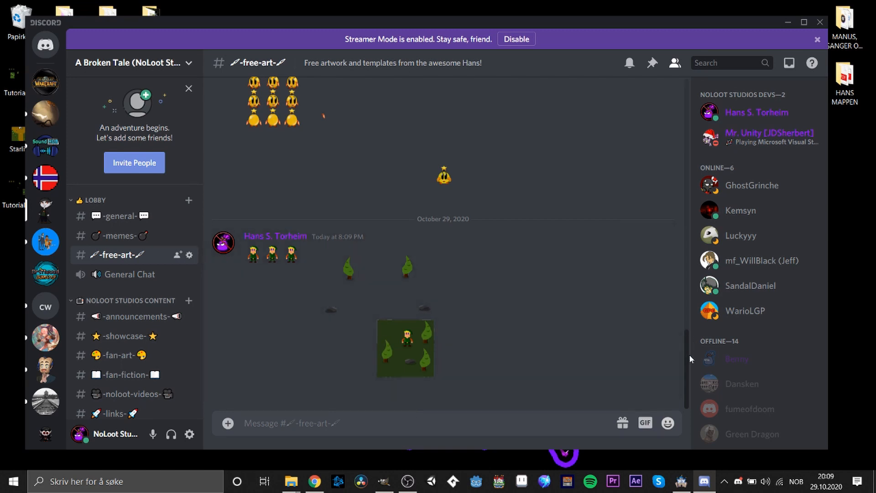
drag(690, 355, 682, 289)
click(365, 253)
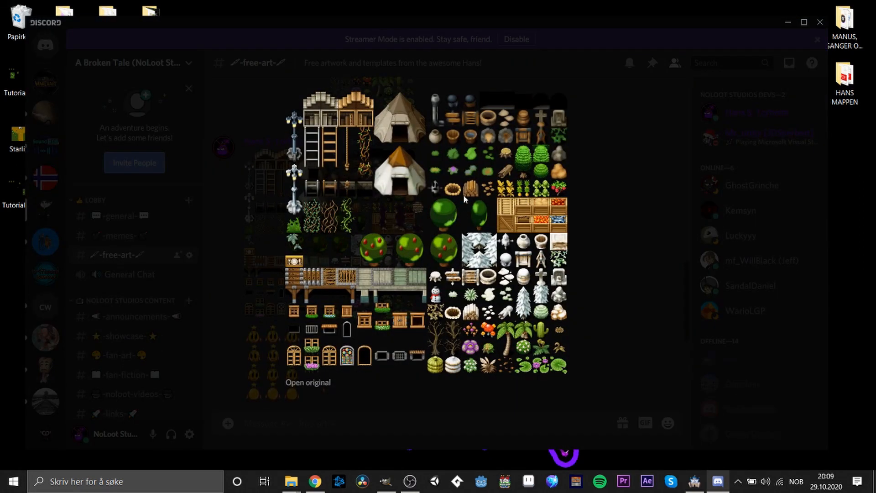
key(Escape)
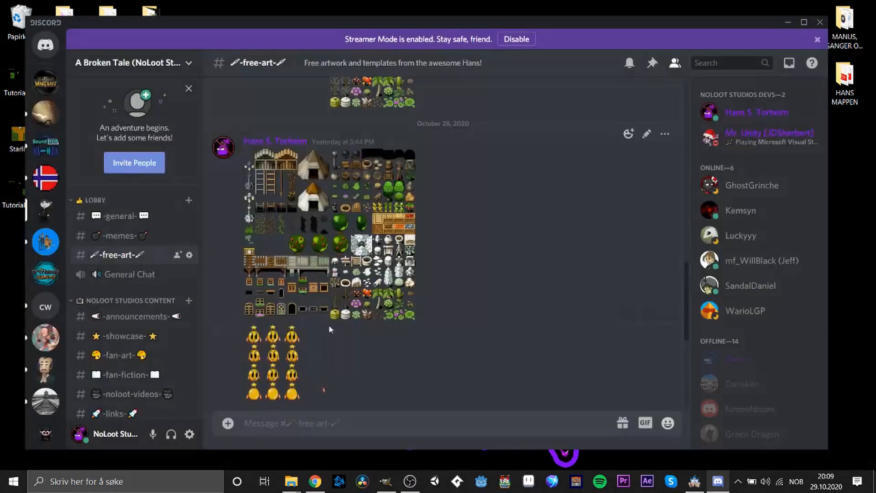
click(277, 358)
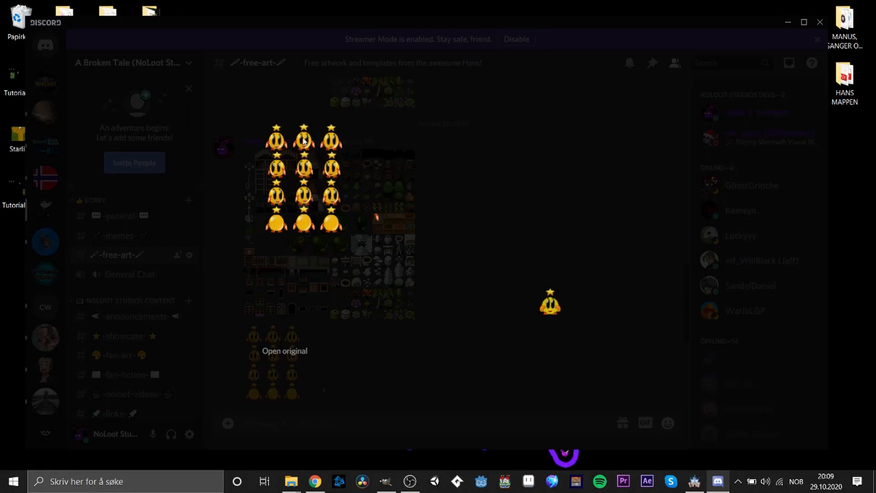
click(541, 315)
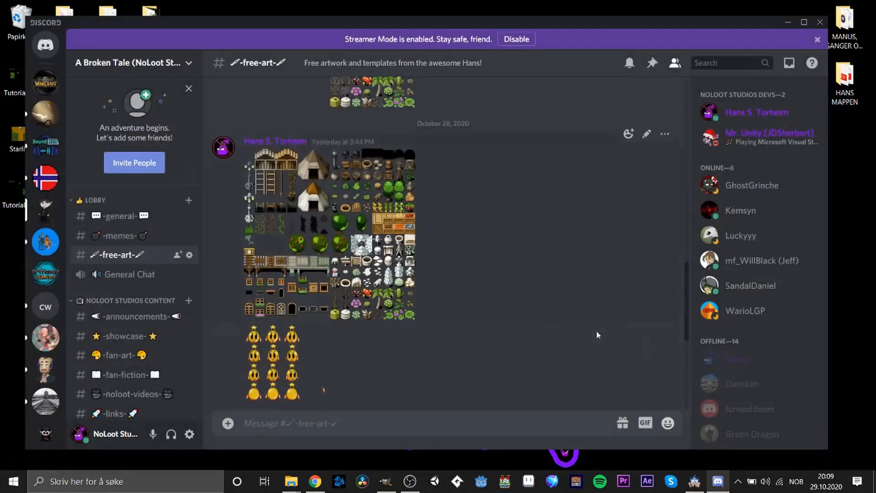
drag(689, 310, 693, 395)
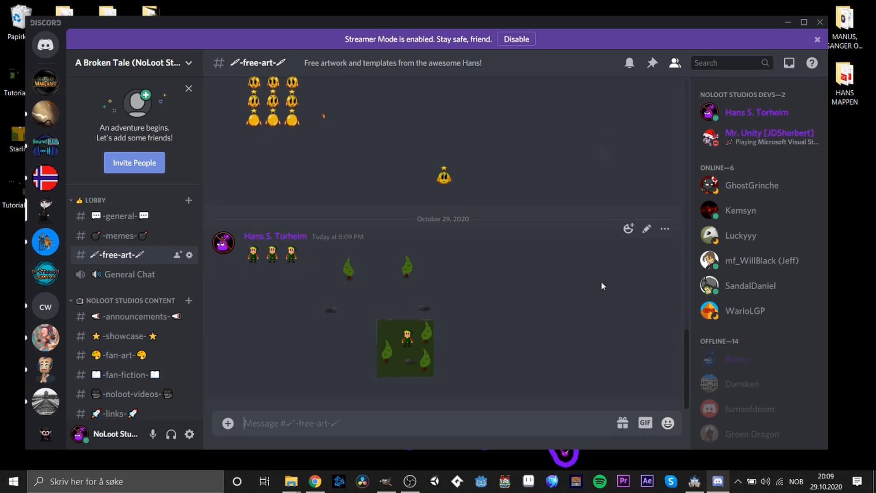
- Minimize Discord and move the TutorialGuy, Starling and TutorialGuy2 desktop files into the ABT RESCOURCE FOLDER
click(788, 23)
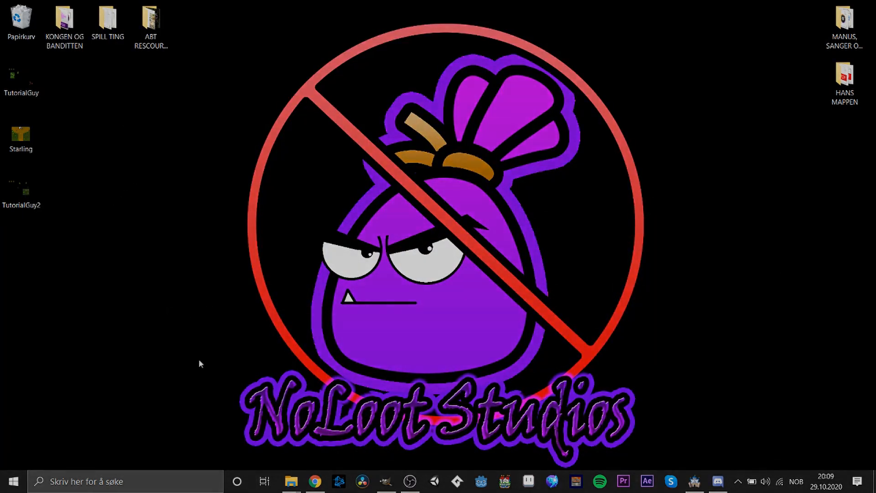
drag(64, 249, 155, 36)
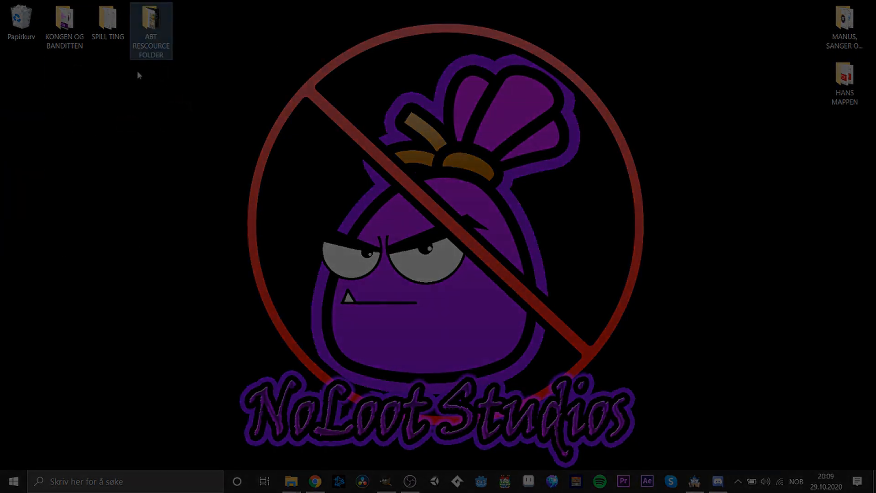